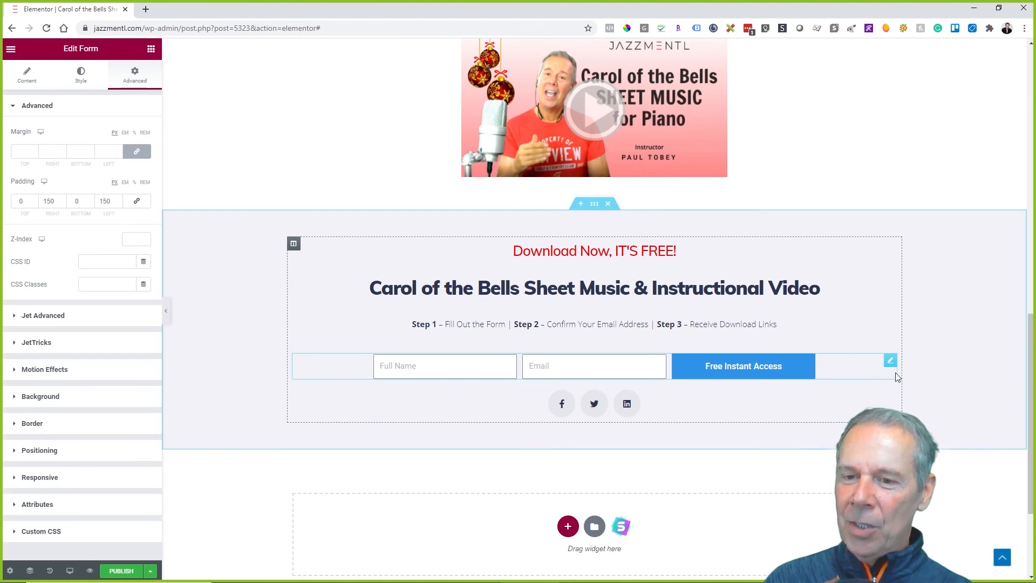
Step: Replace the Email action with Groundhogg in the form's Actions After Submit
left_click(32, 80)
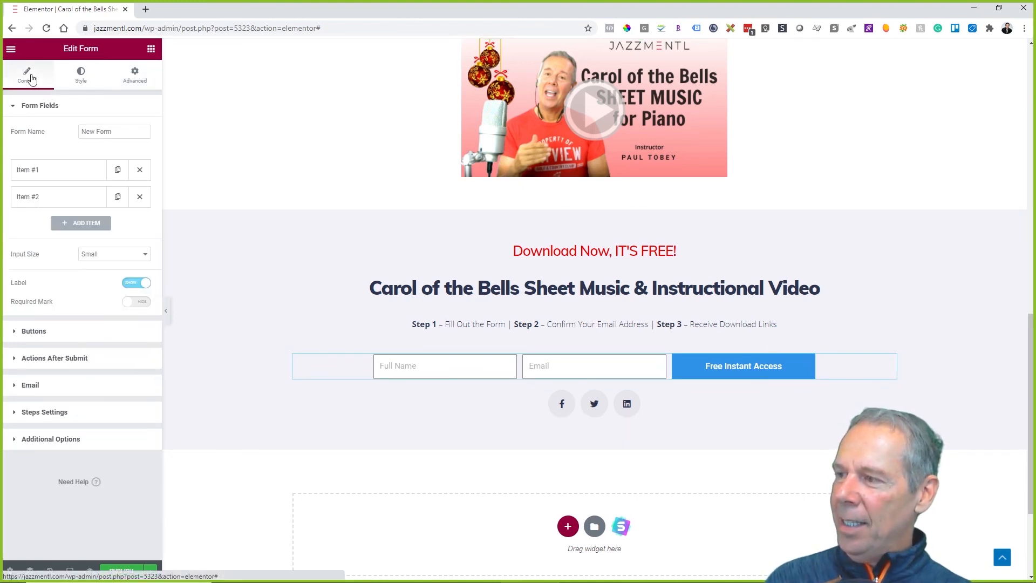
left_click(55, 359)
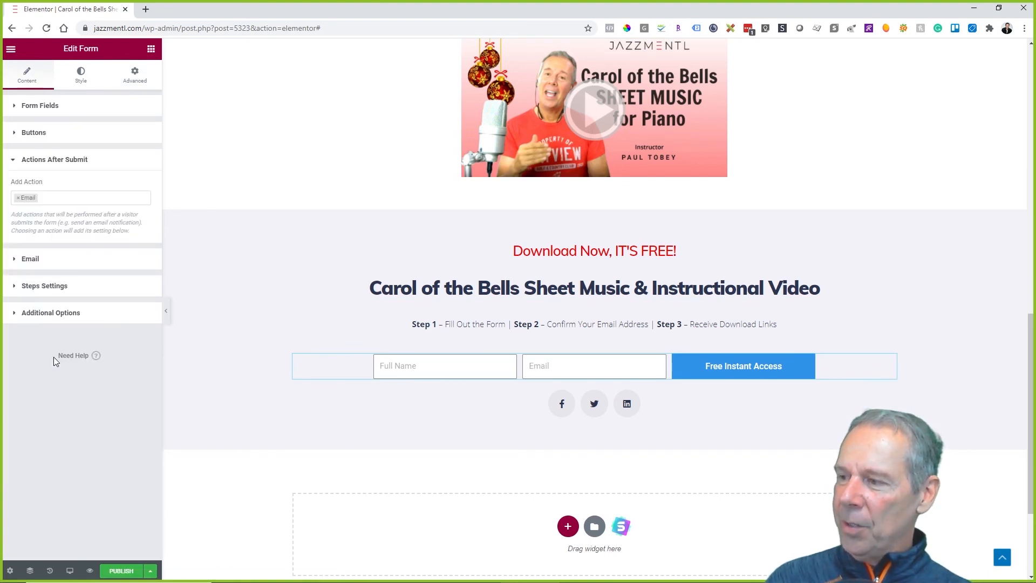
left_click(18, 199)
scroll(43, 269, "down", 2)
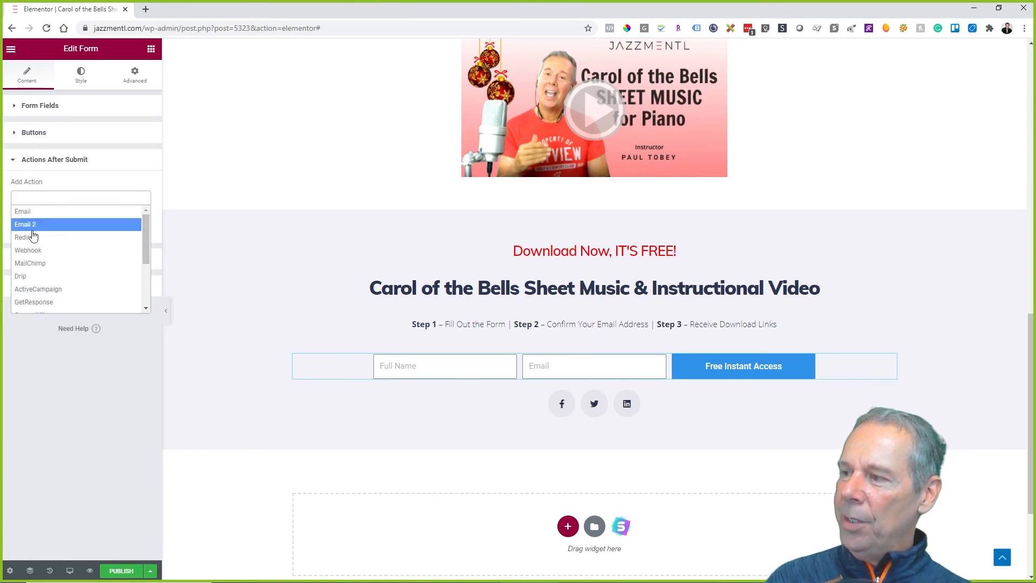
scroll(43, 273, "down", 3)
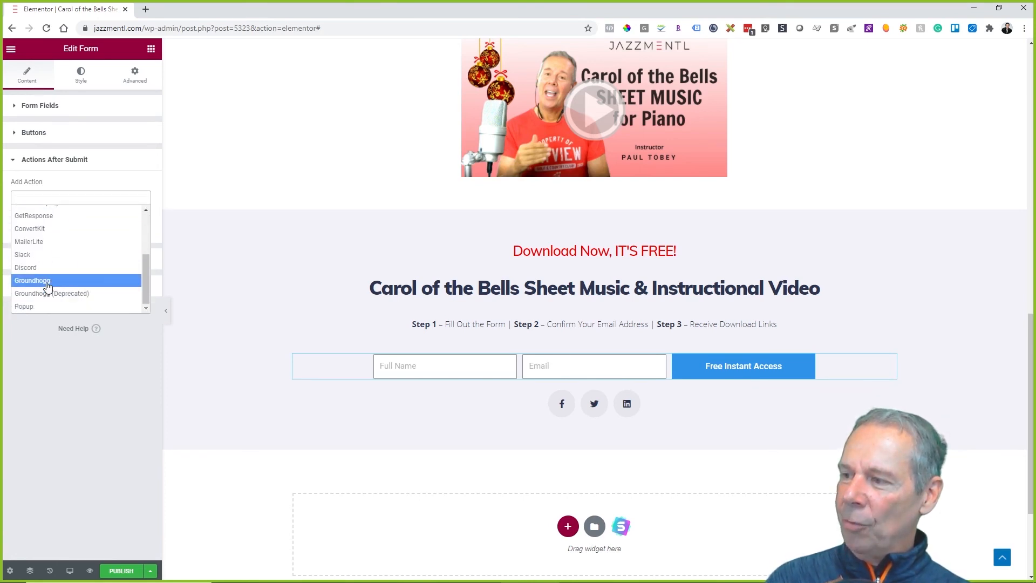
left_click(47, 287)
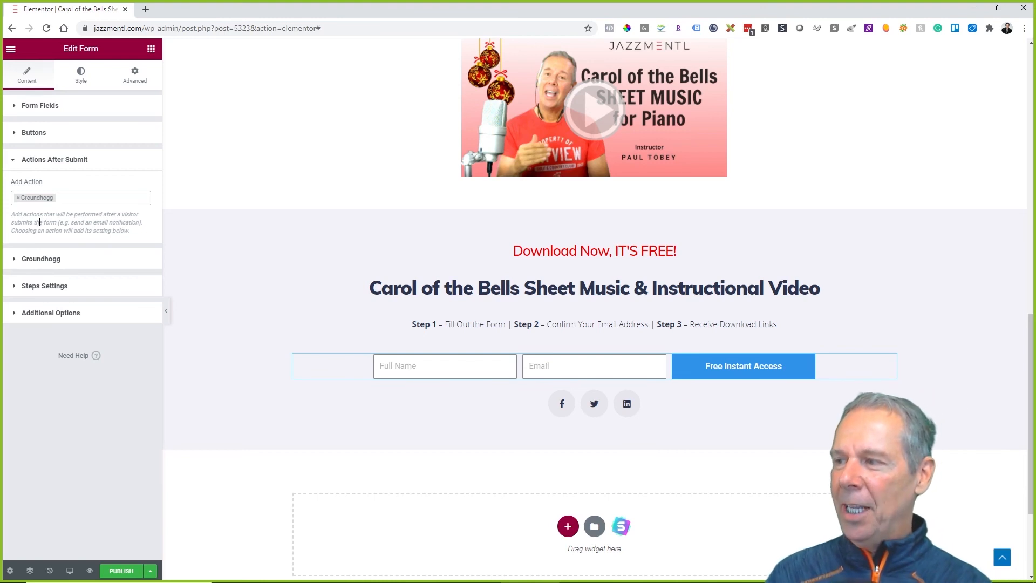
Step: Look through the tags available for the form's Groundhogg action to apply
left_click(15, 258)
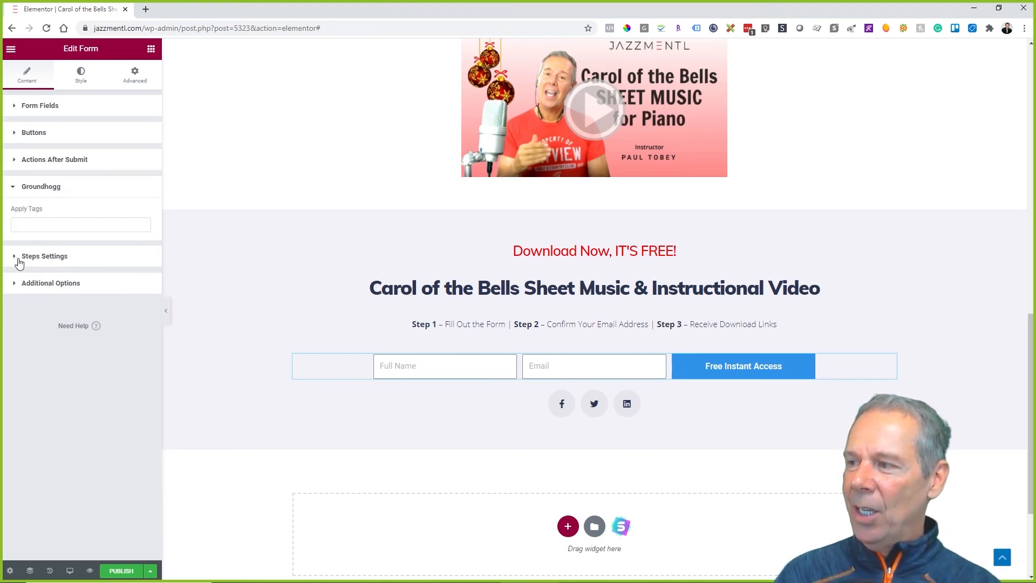
left_click(45, 226)
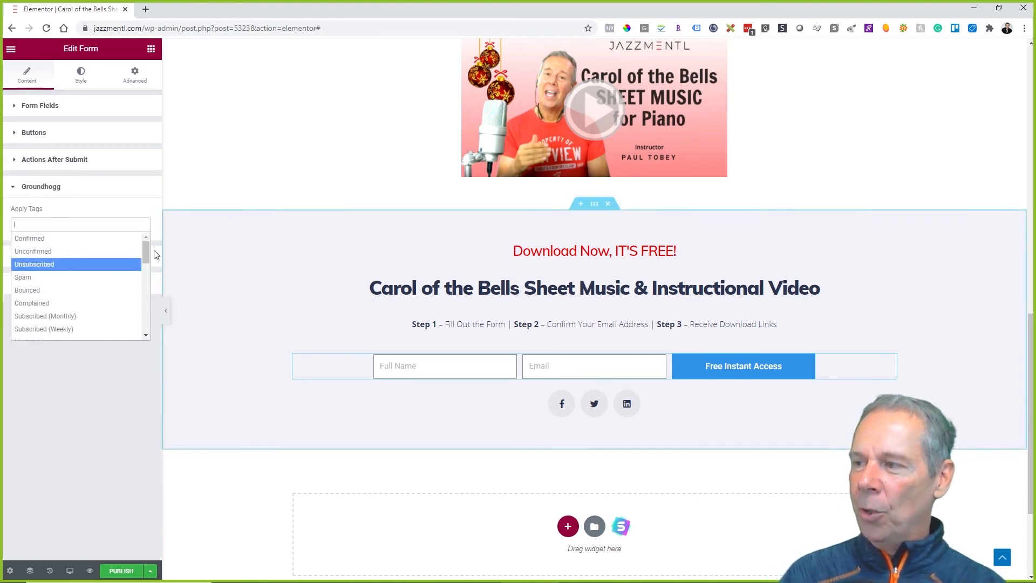
left_click(89, 219)
left_click(79, 228)
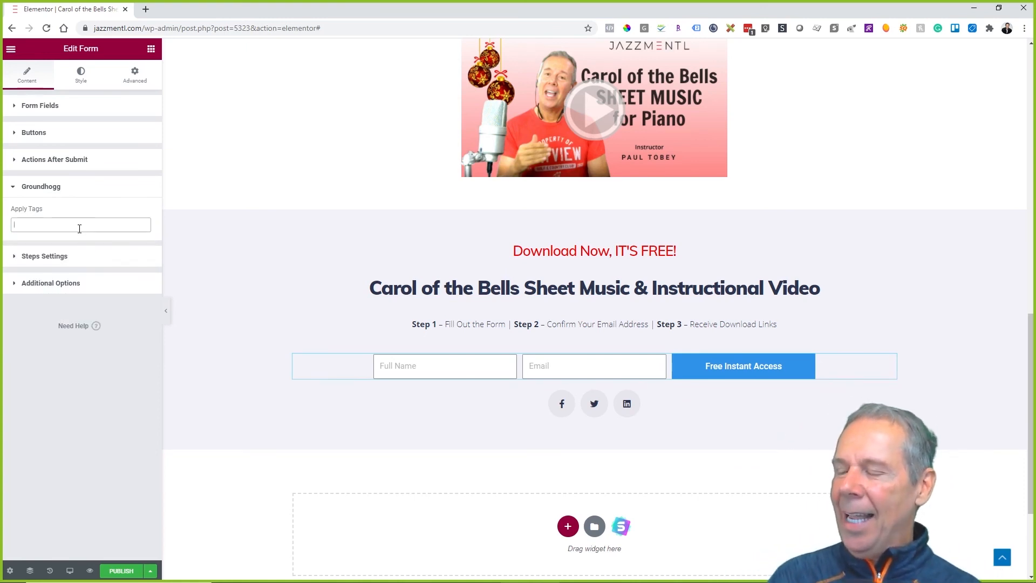
left_click(79, 228)
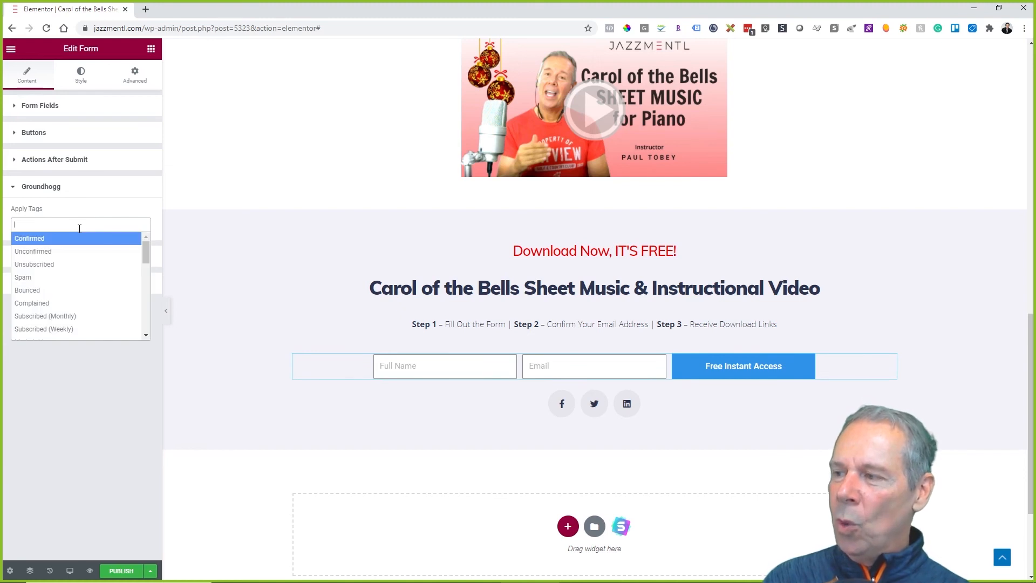
scroll(86, 264, "down", 10)
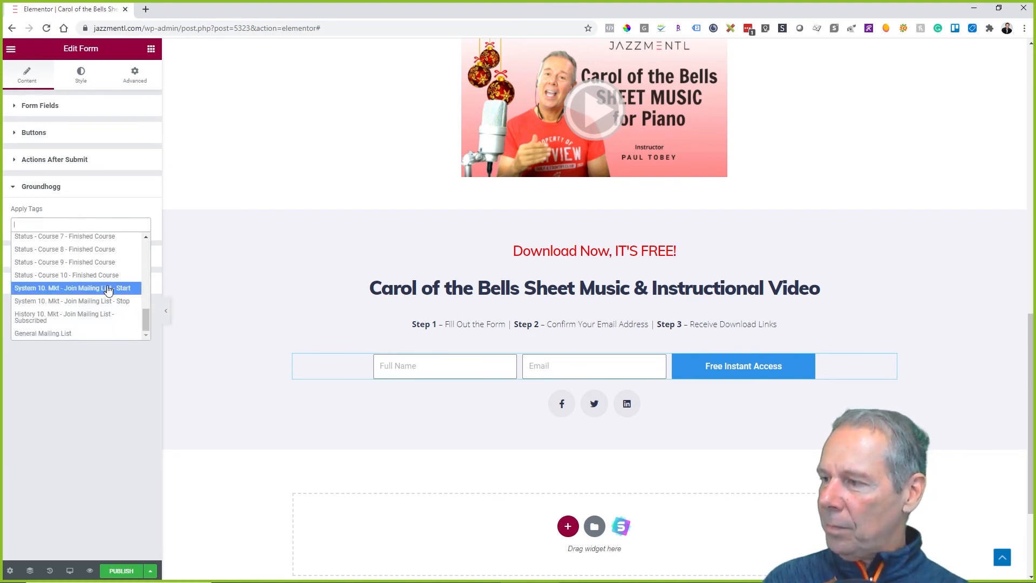
scroll(106, 323, "up", 6)
scroll(106, 323, "down", 6)
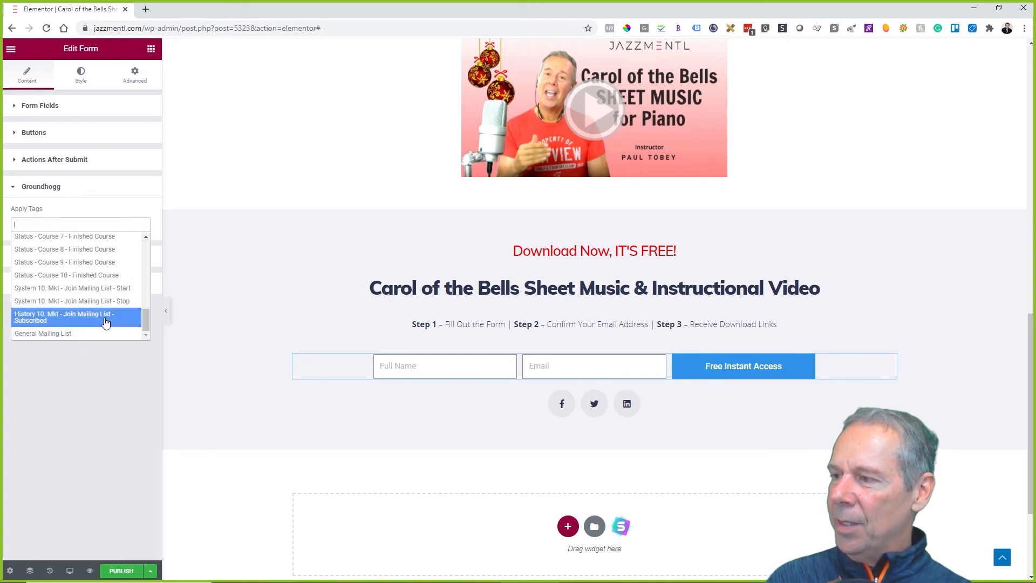
scroll(105, 322, "up", 6)
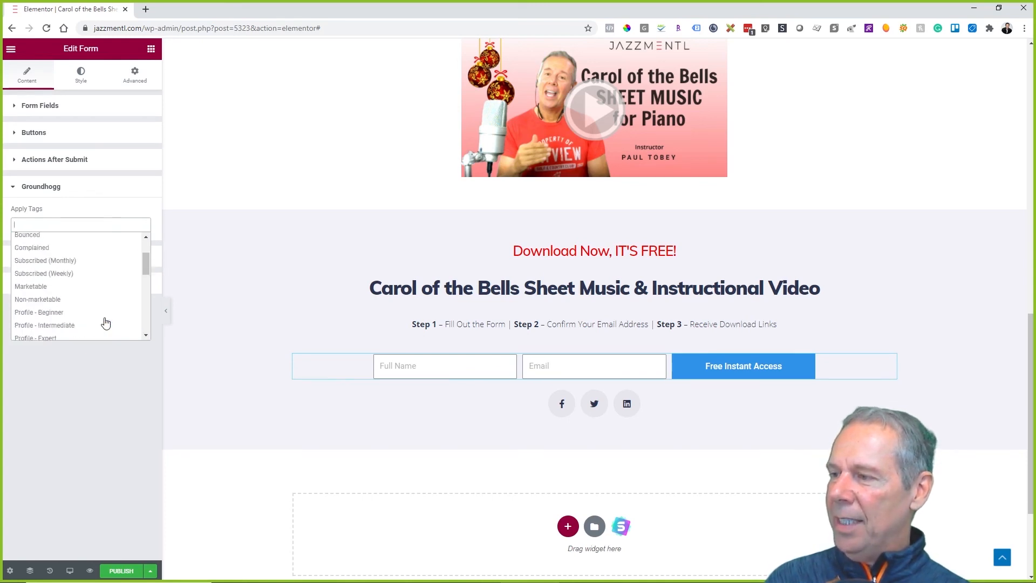
left_click(77, 215)
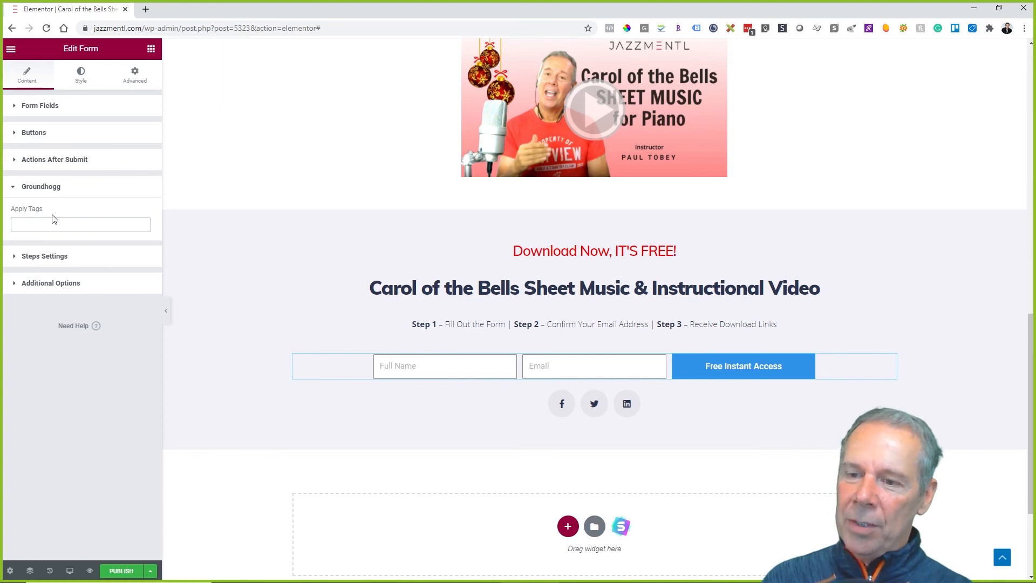
Step: Remove the Groundhogg action from Actions After Submit and add it again
left_click(34, 161)
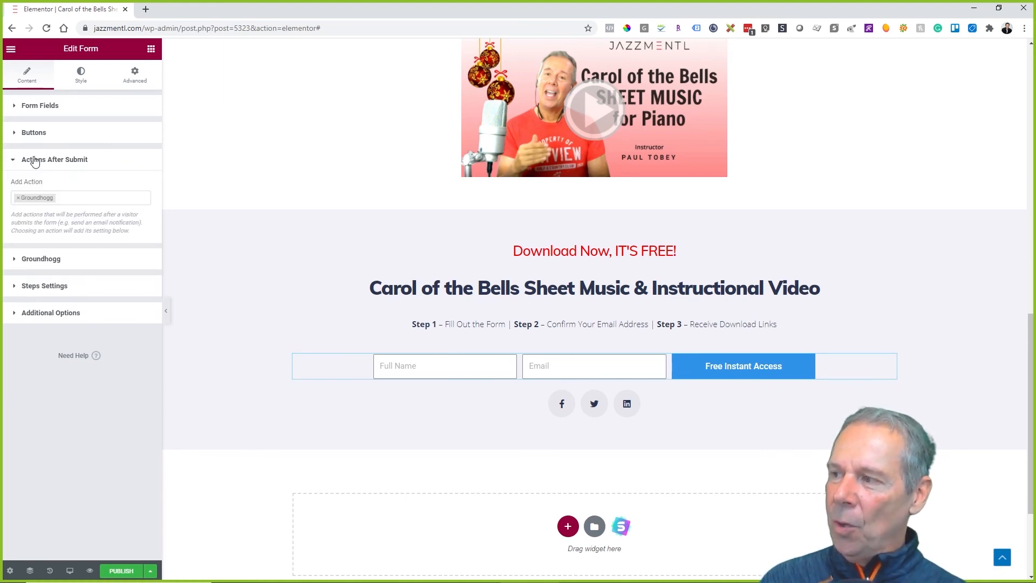
left_click(18, 197)
key("Escape")
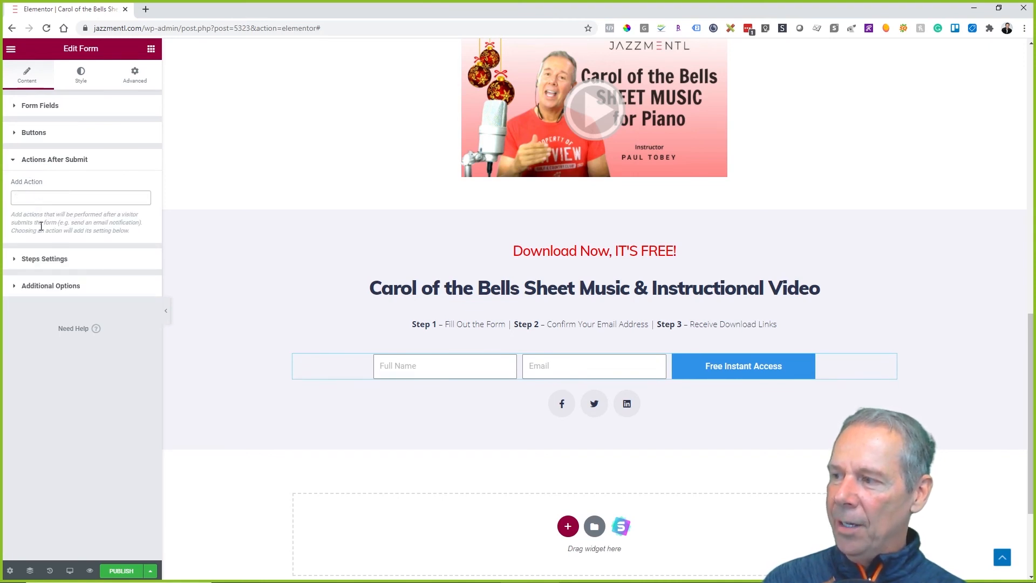
left_click(41, 193)
scroll(54, 259, "down", 5)
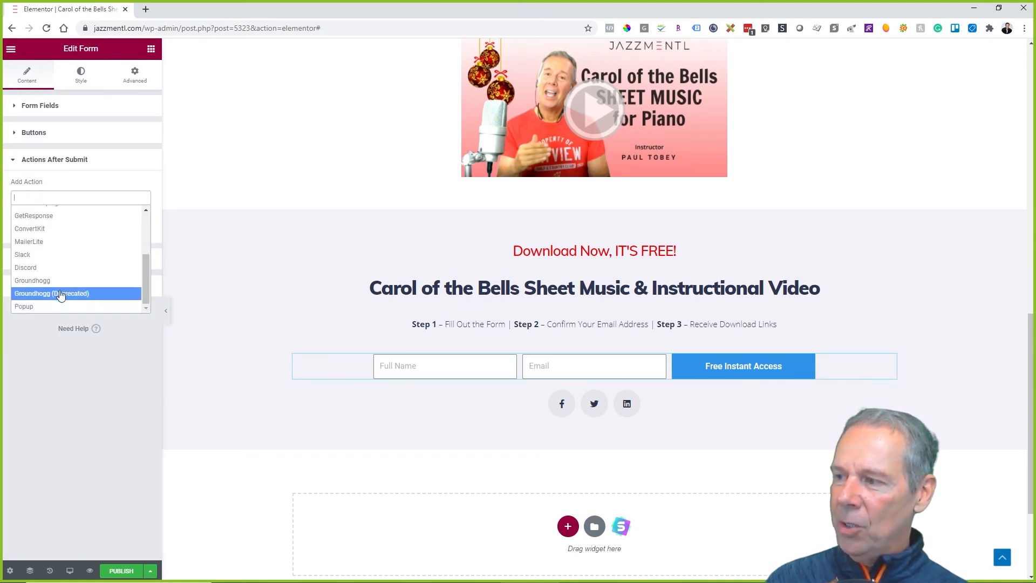
left_click(64, 281)
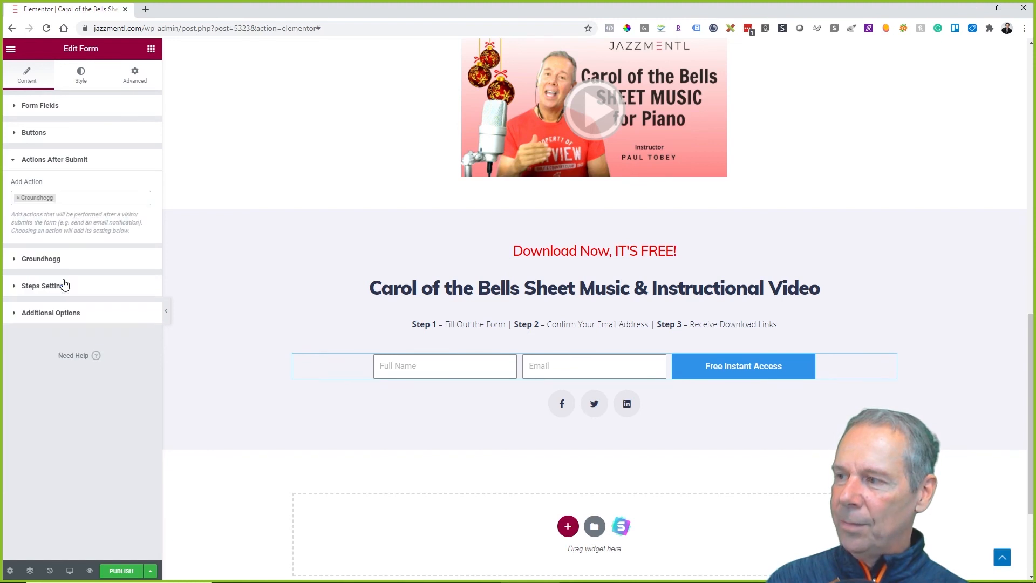
Step: Check the form's Groundhogg tag field and its Steps Settings
left_click(21, 261)
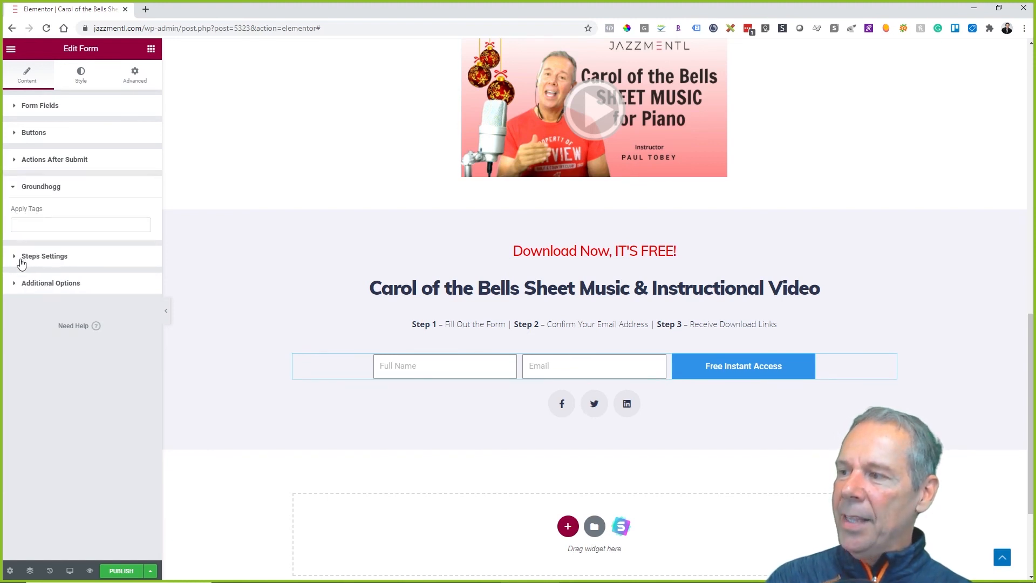
left_click(46, 220)
left_click(67, 187)
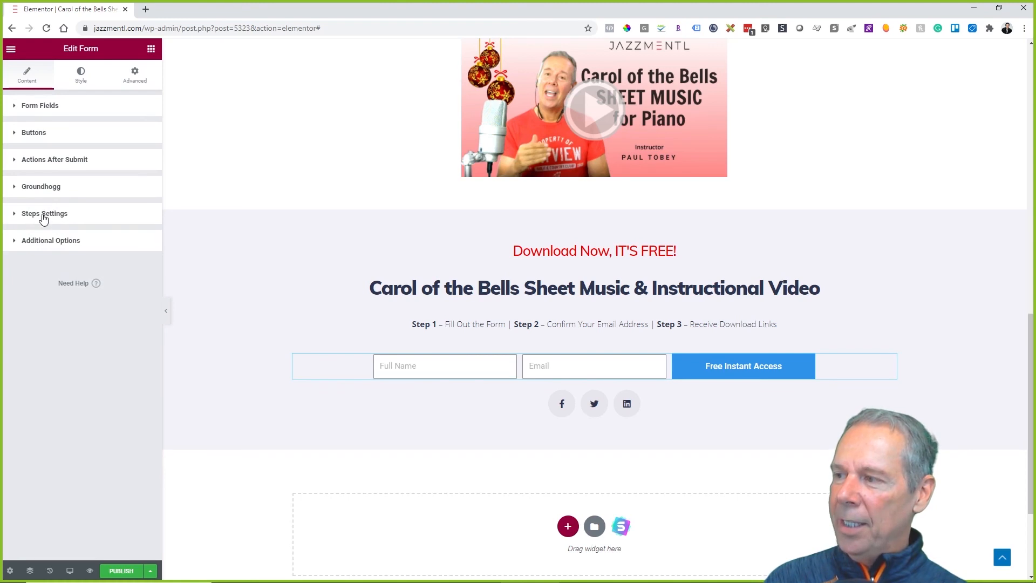
left_click(16, 216)
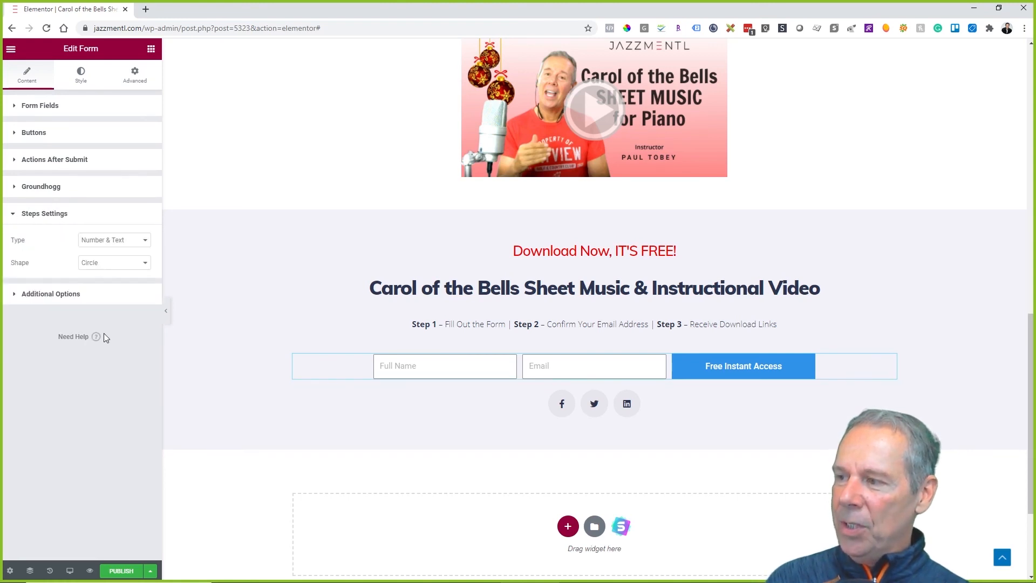
Step: Enable the form's custom messages and set the success message to "Success! Your download is on the way, please check your email to confirm."
left_click(15, 296)
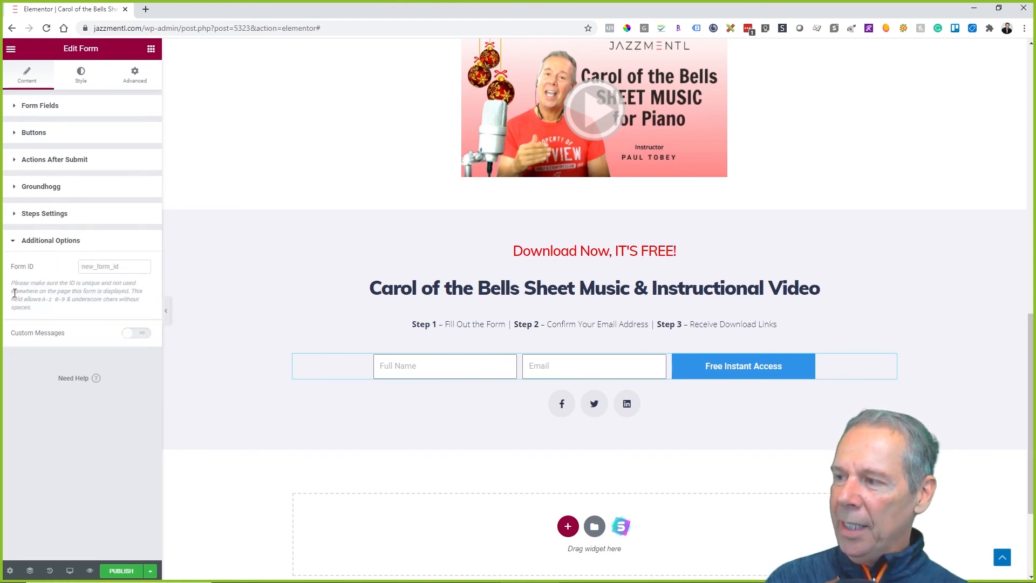
left_click(139, 334)
left_click_drag(130, 364, 2, 361)
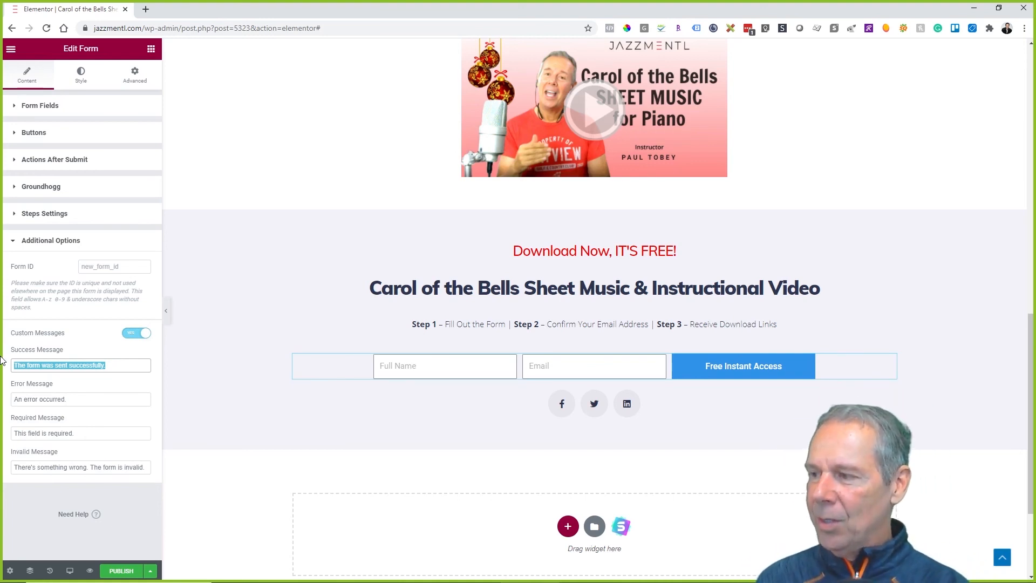
type("Succes")
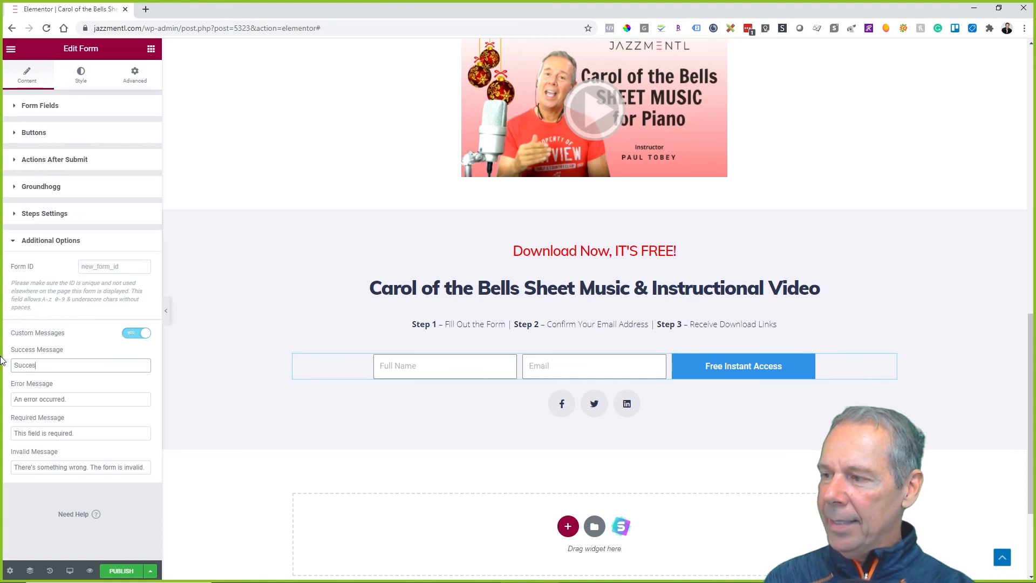
type("s! Your download is on th")
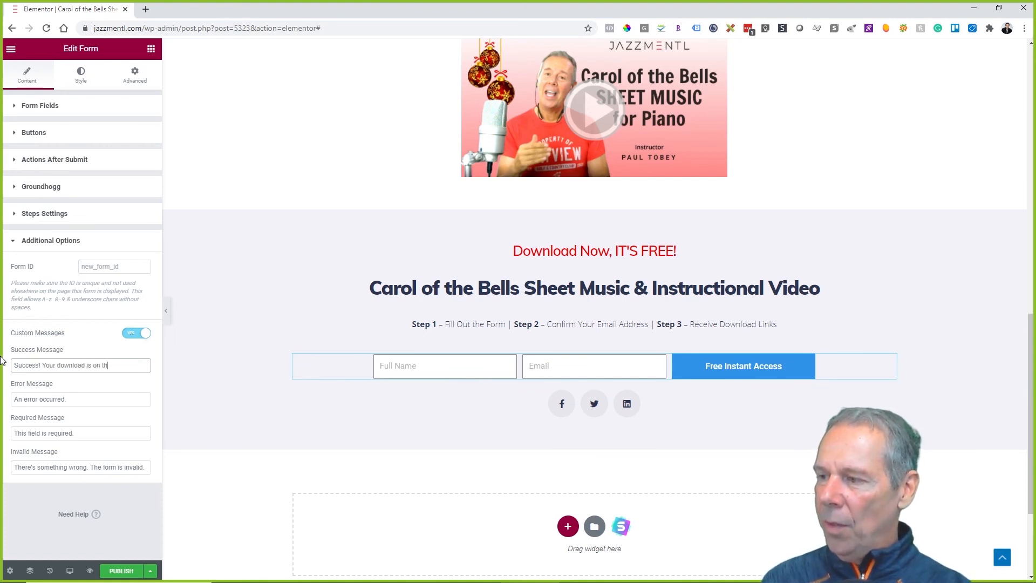
type("e way, please c")
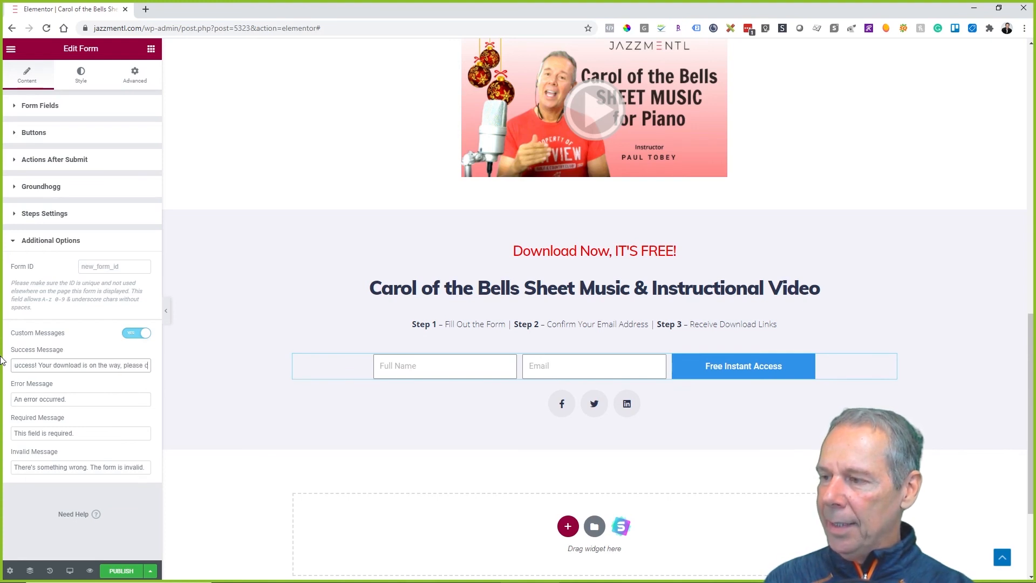
type("heck your email to")
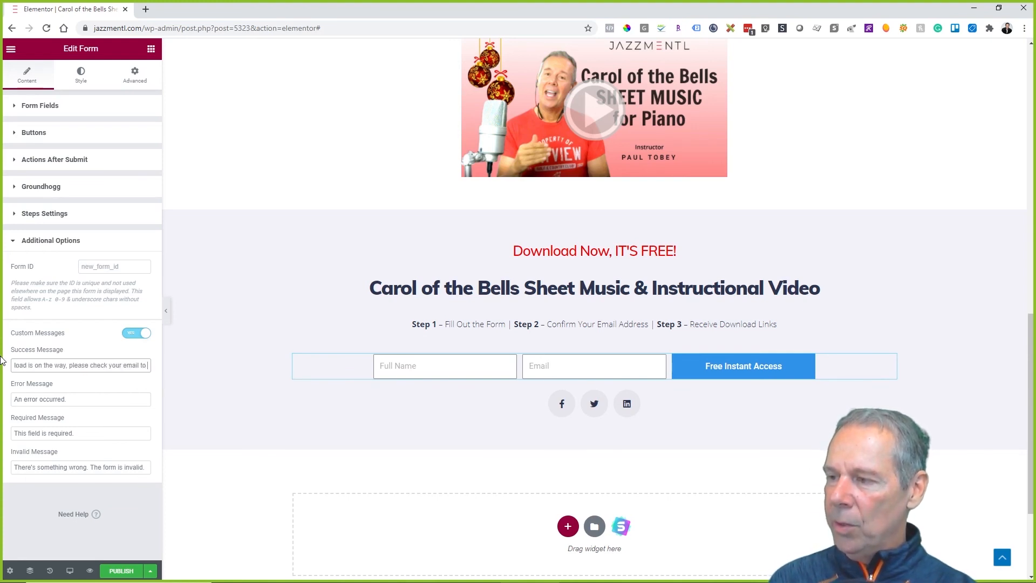
type(" confirm.")
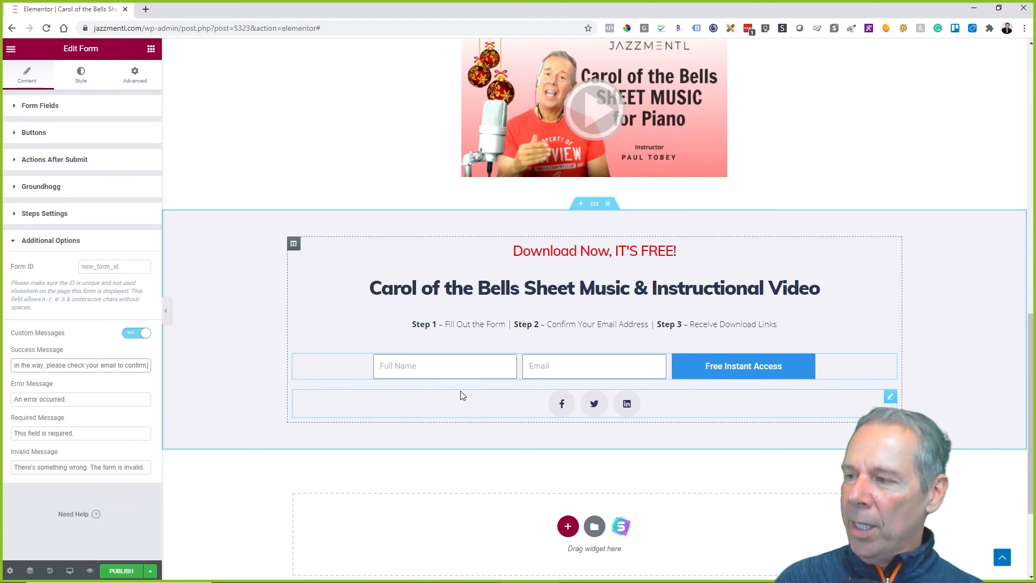
Step: Check the form's error, required and invalid messages, and publish the page
left_click(80, 395)
left_click(81, 397)
left_click_drag(91, 438, 13, 436)
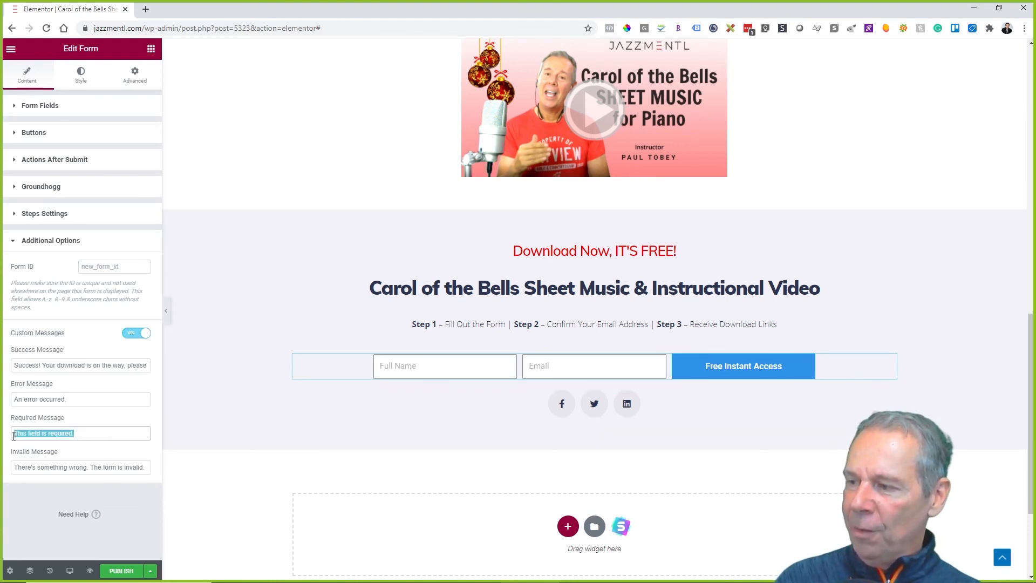
left_click(78, 472)
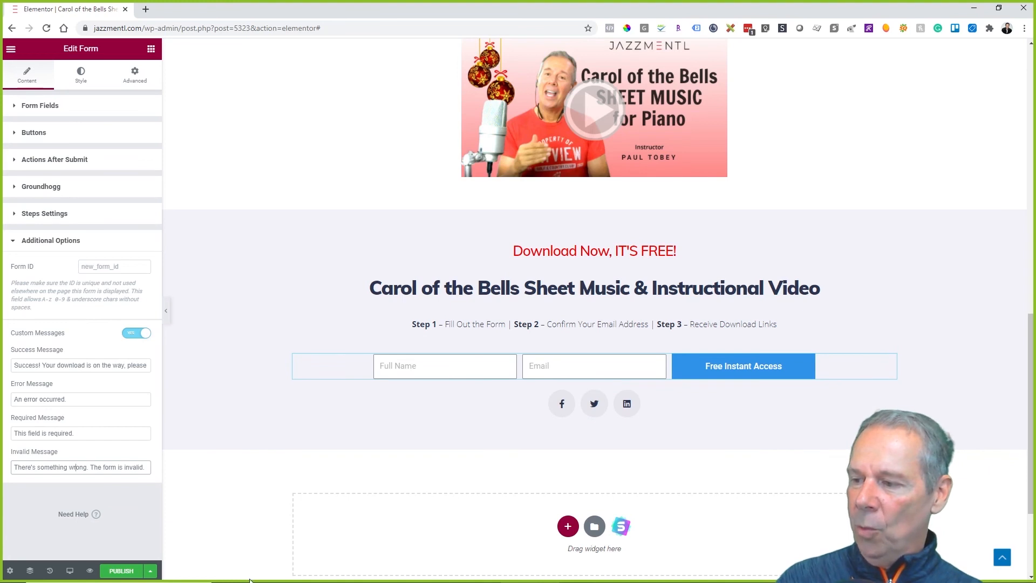
left_click(122, 572)
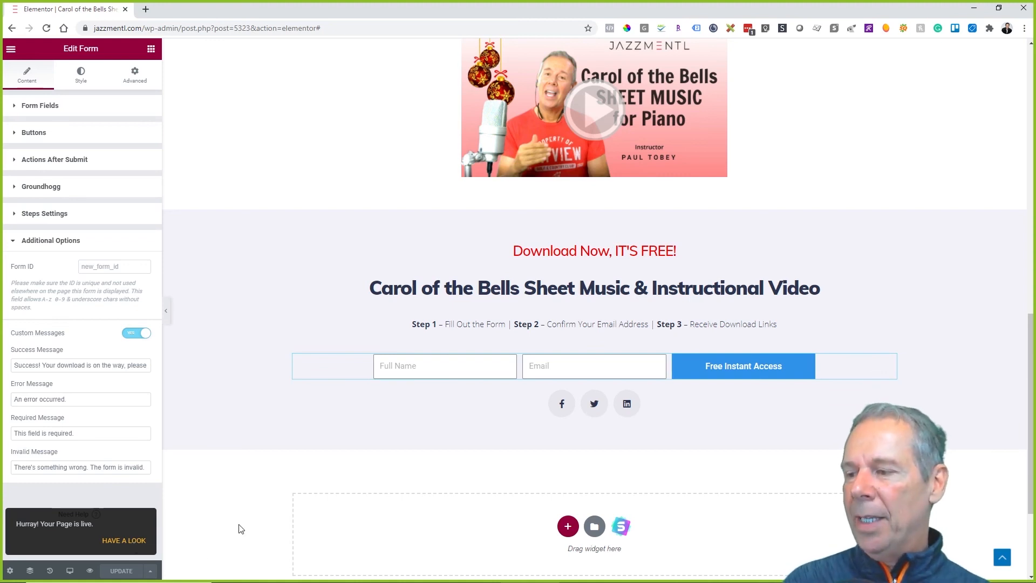
Step: Open the responsive visibility settings of the "Free Download" hero section
scroll(259, 527, "up", 5)
scroll(257, 528, "up", 5)
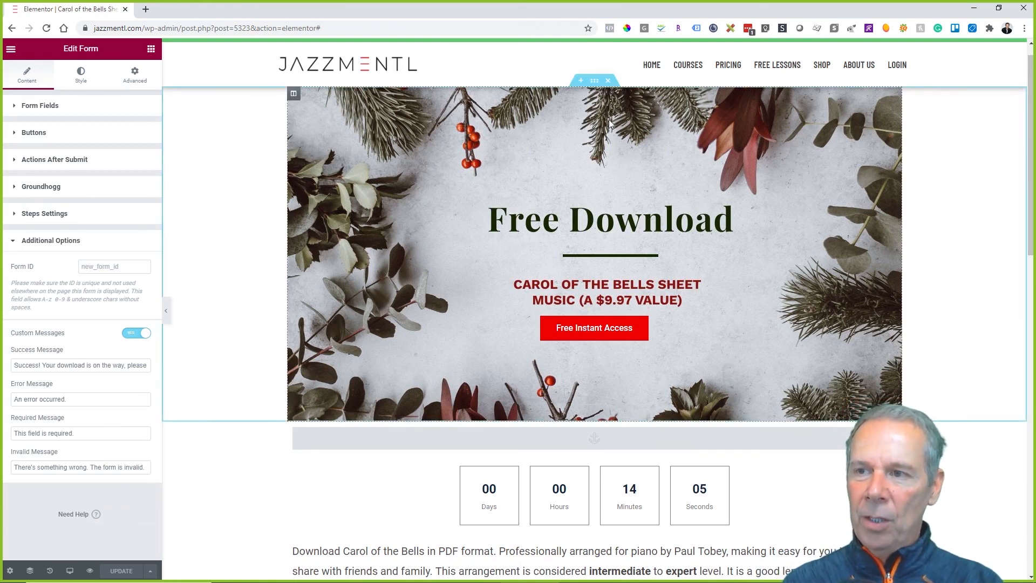
left_click(596, 84)
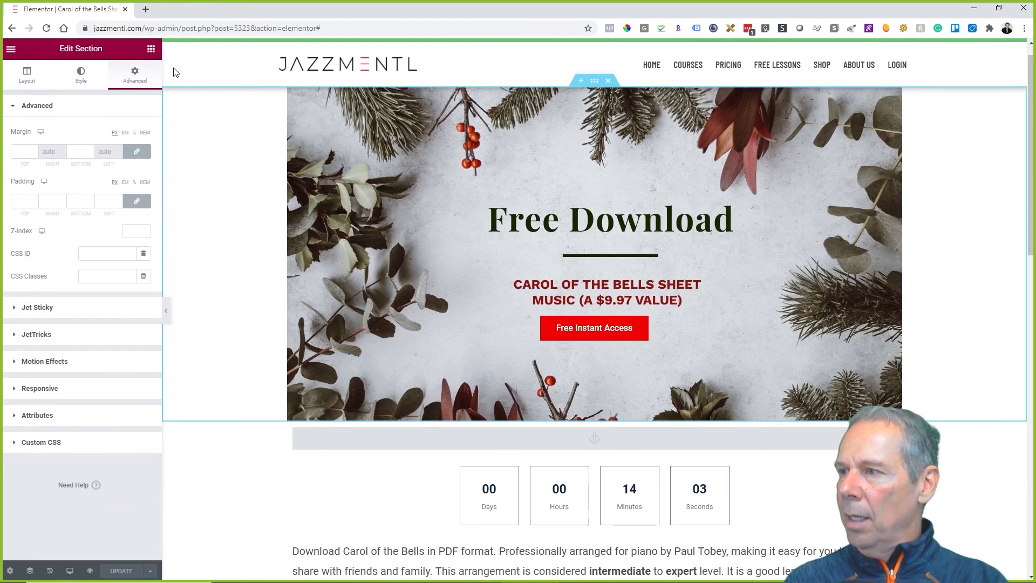
left_click(151, 50)
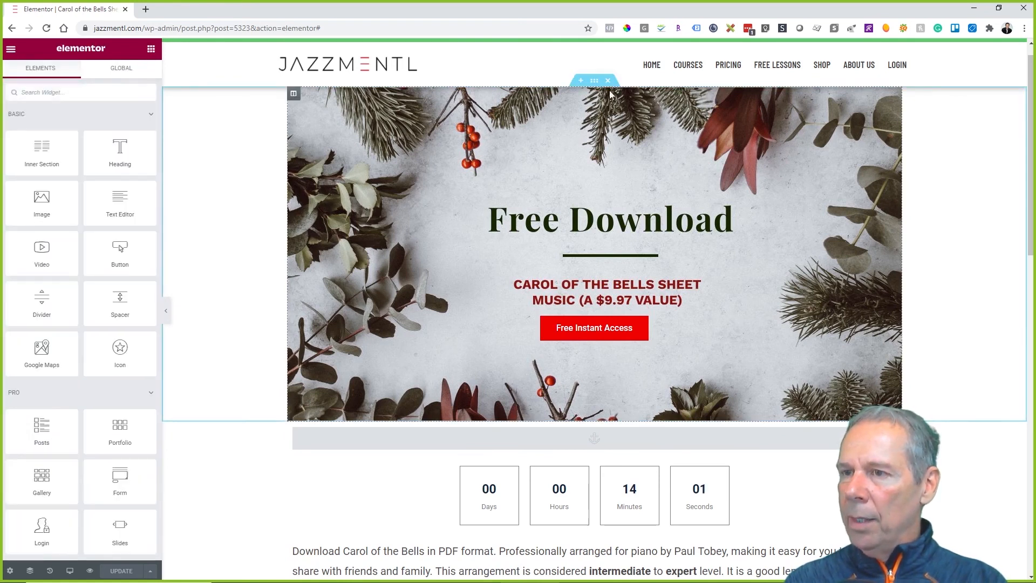
left_click(594, 82)
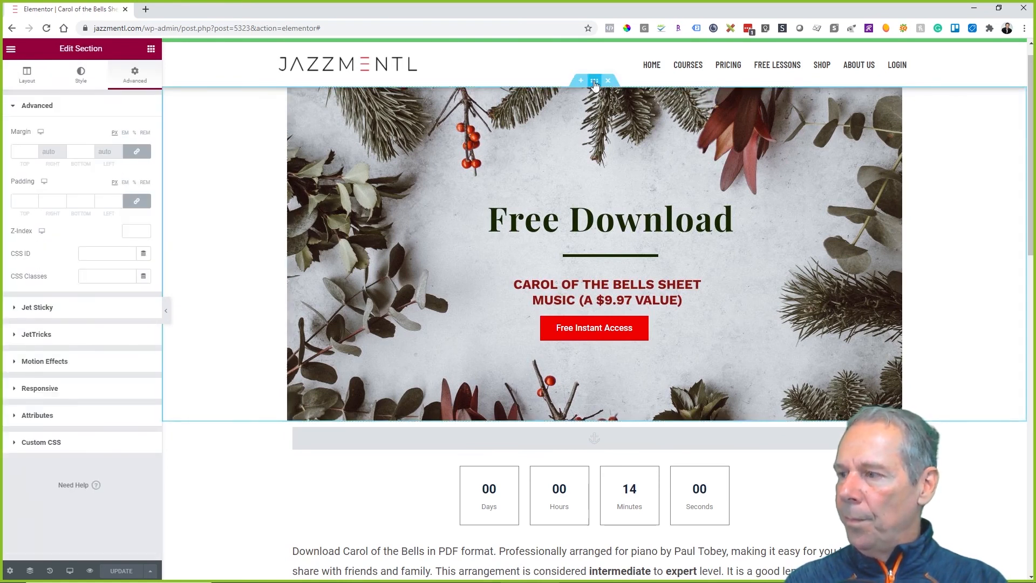
left_click(65, 388)
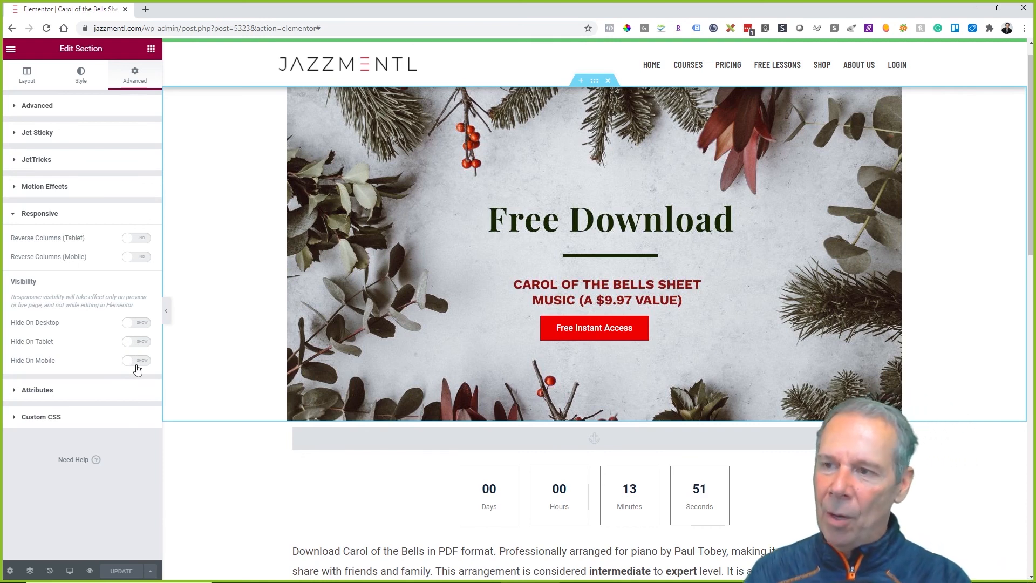
Step: Duplicate the "Free Download" hero section and hide the copy on desktop and tablet
right_click(593, 85)
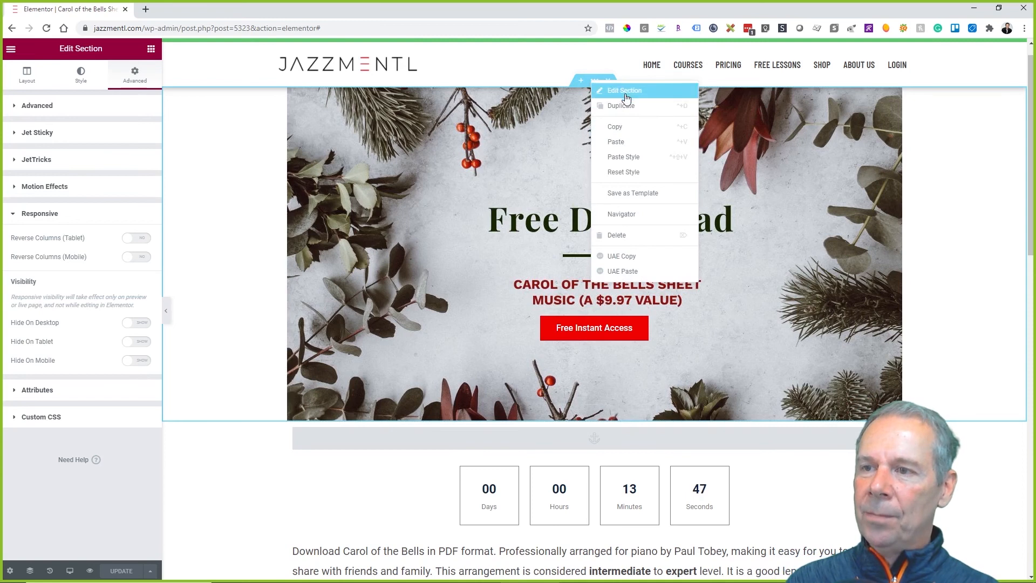
left_click(620, 105)
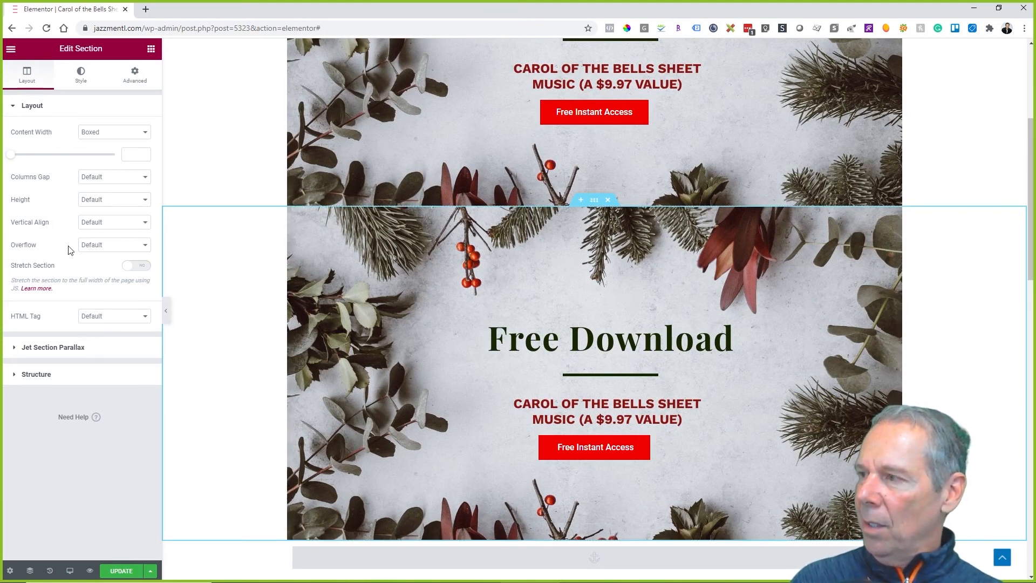
left_click(147, 87)
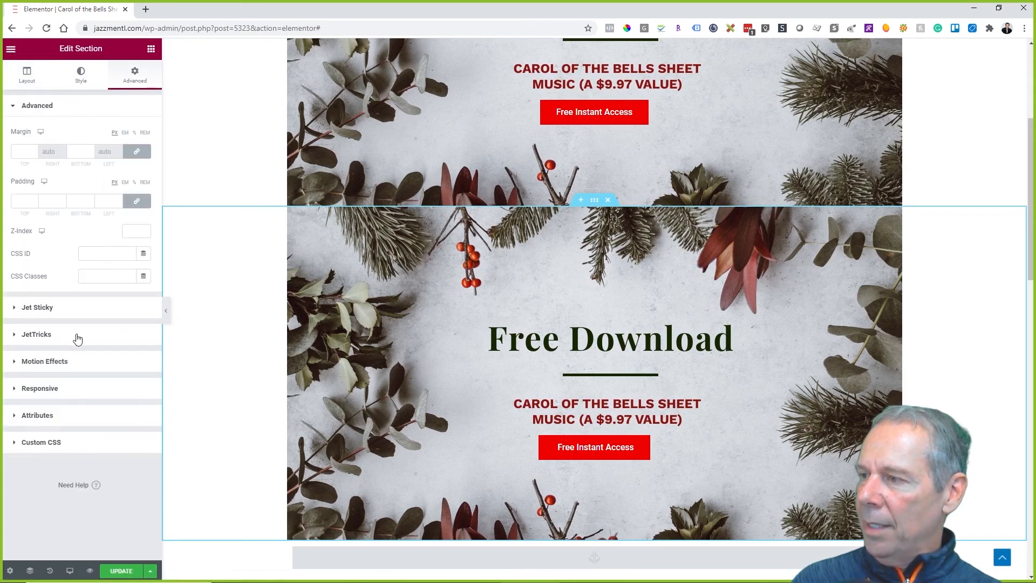
left_click(69, 391)
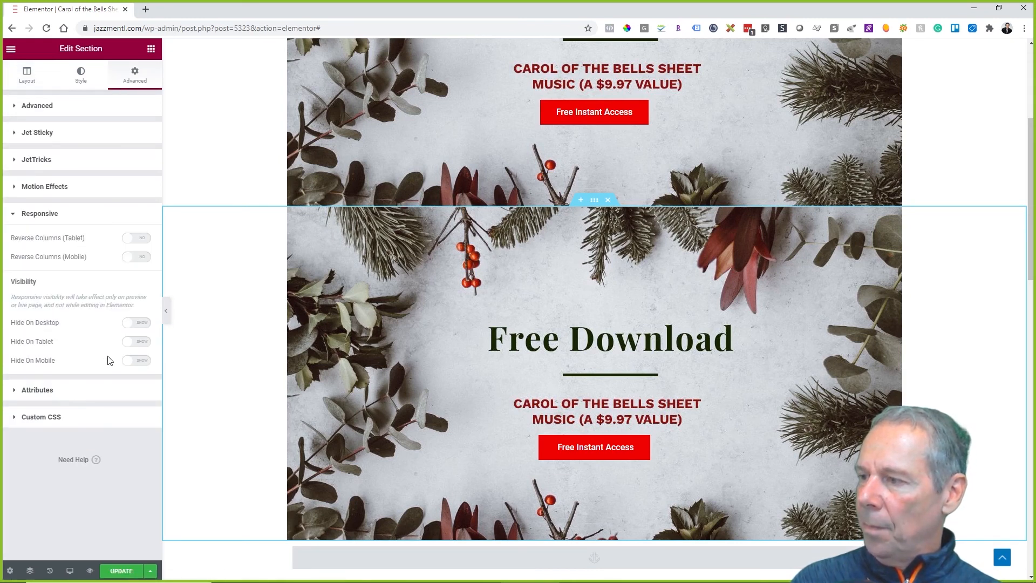
left_click(137, 324)
left_click(137, 342)
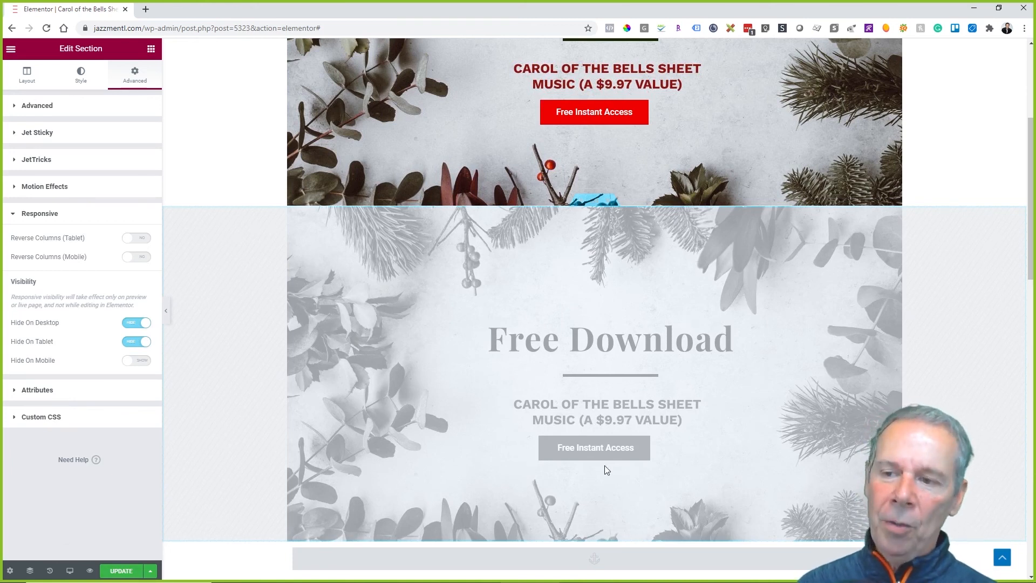
Step: Turn off hiding on desktop and tablet for the duplicated hero section and delete that copy
left_click(129, 323)
left_click(132, 341)
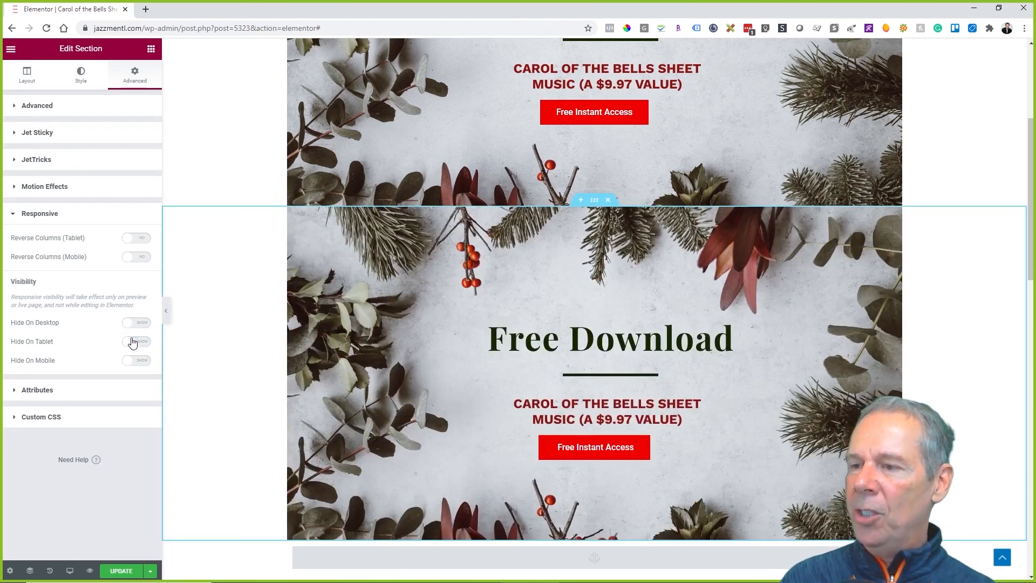
left_click(608, 200)
scroll(798, 302, "up", 4)
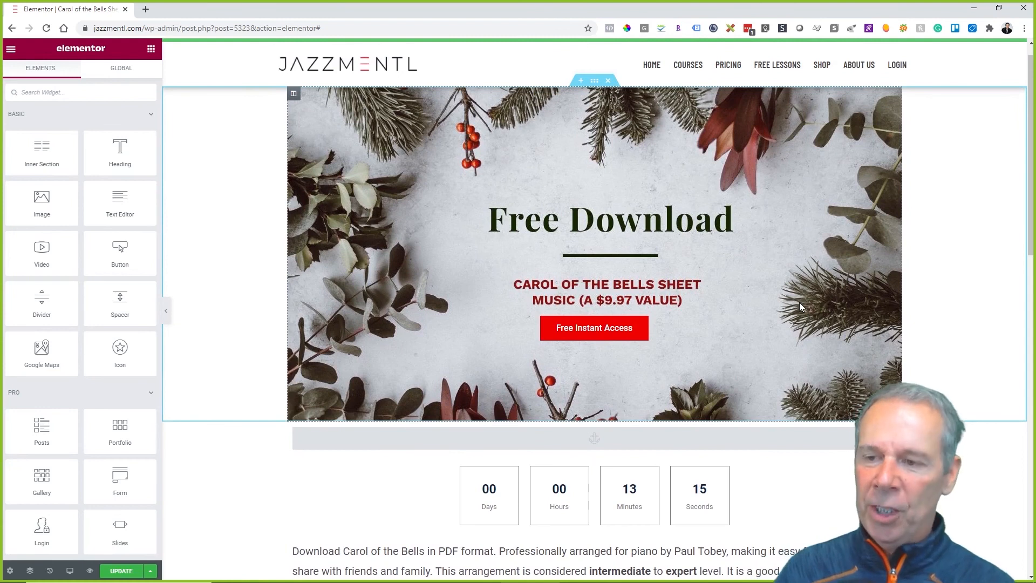
Step: Check the responsive visibility options of the column holding the countdown timer
scroll(799, 302, "down", 2)
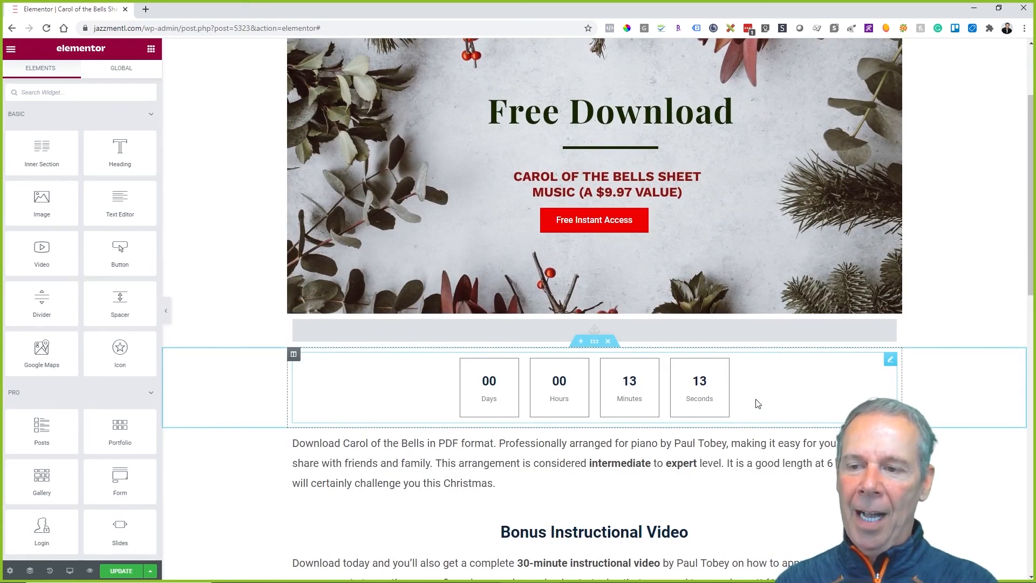
left_click(293, 355)
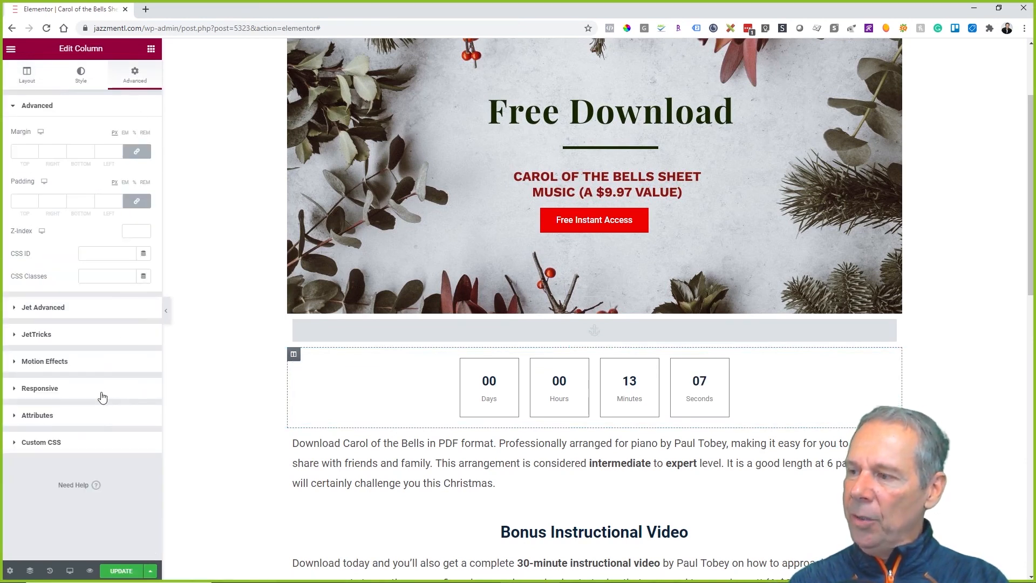
left_click(95, 391)
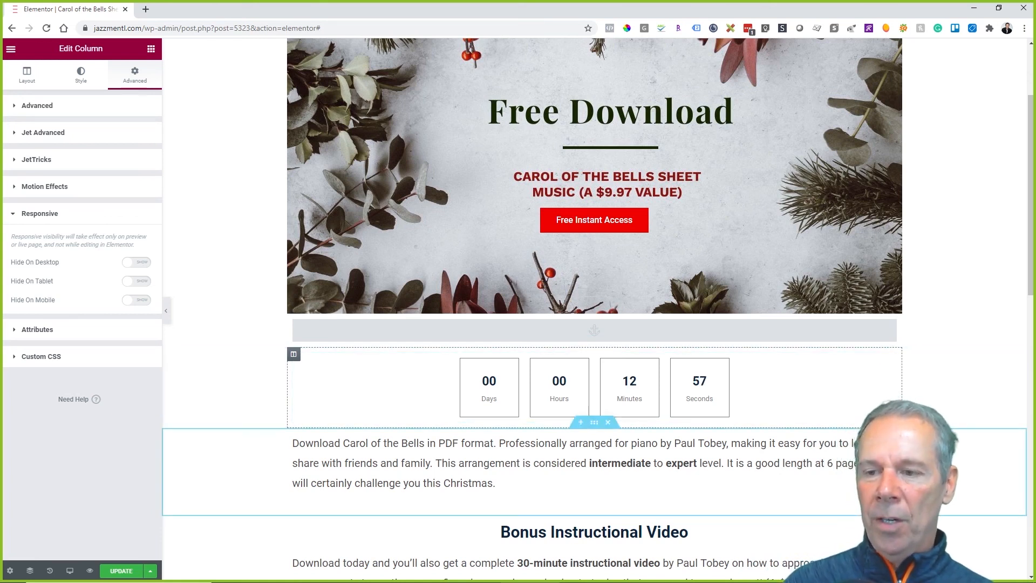
scroll(593, 459, "up", 1)
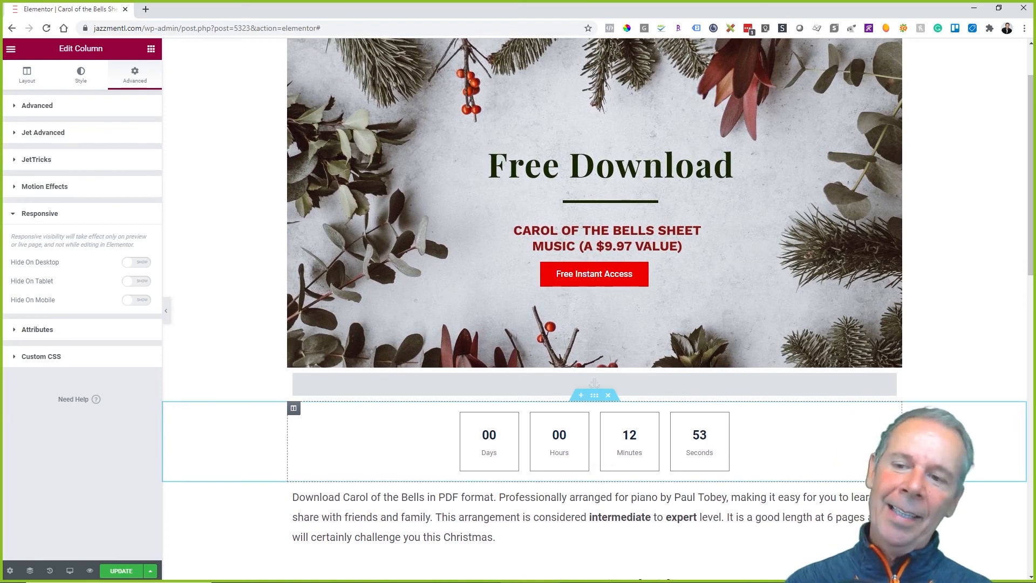
scroll(593, 459, "up", 1)
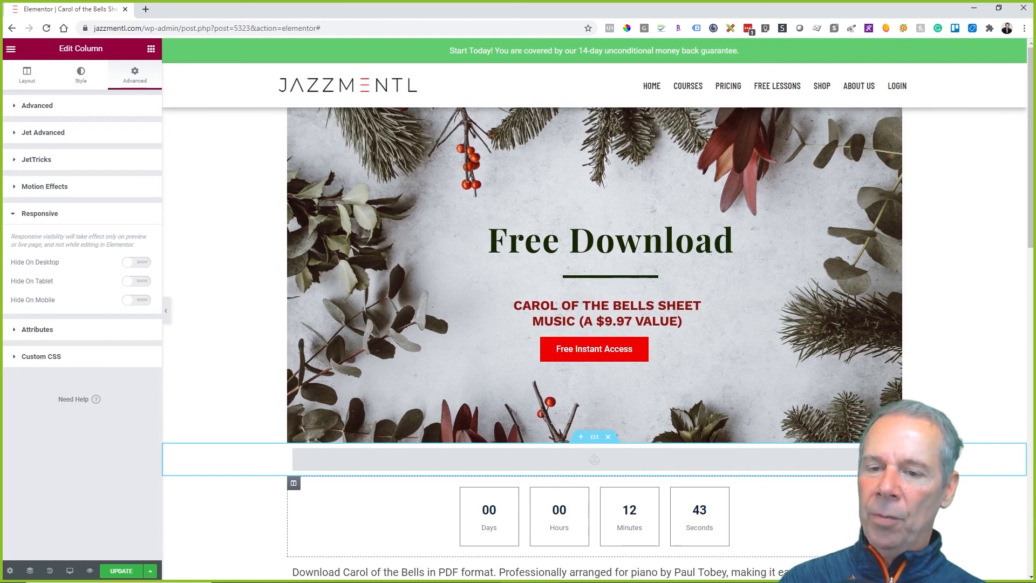
Step: Look over the page down to the opt-in form and update the landing page
scroll(971, 377, "down", 3)
scroll(973, 378, "down", 6)
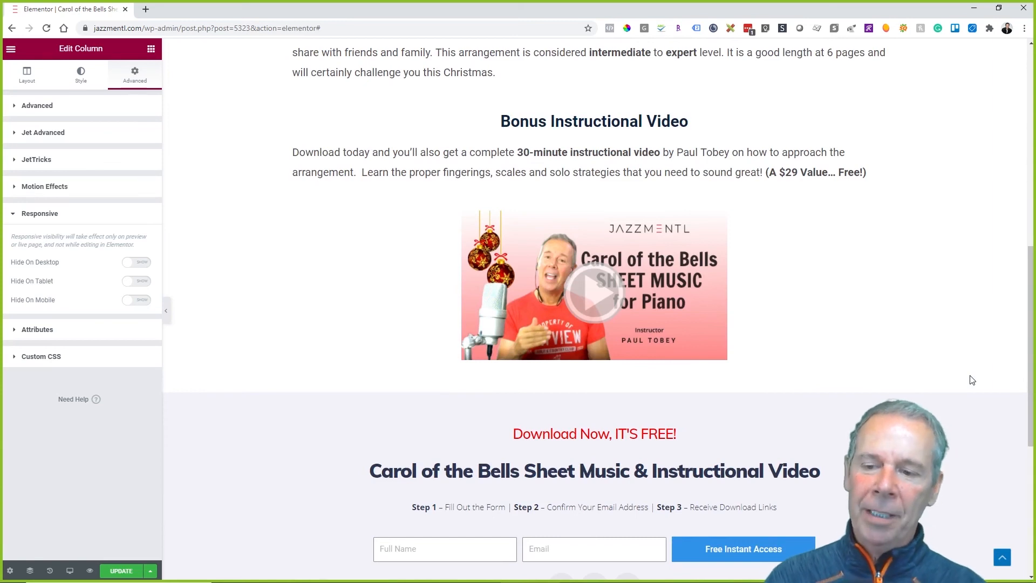
scroll(973, 380, "down", 3)
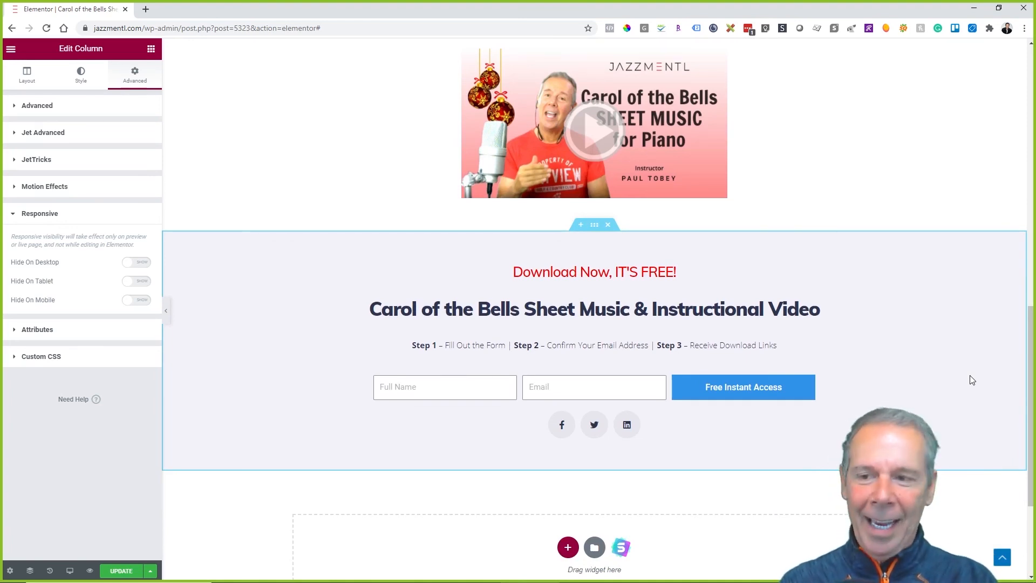
scroll(972, 380, "up", 7)
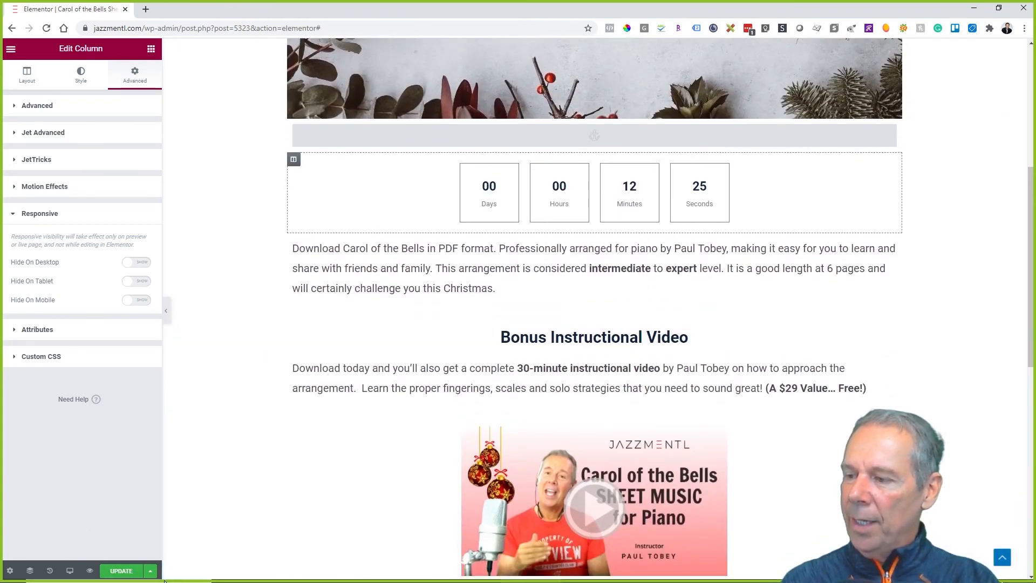
left_click(123, 572)
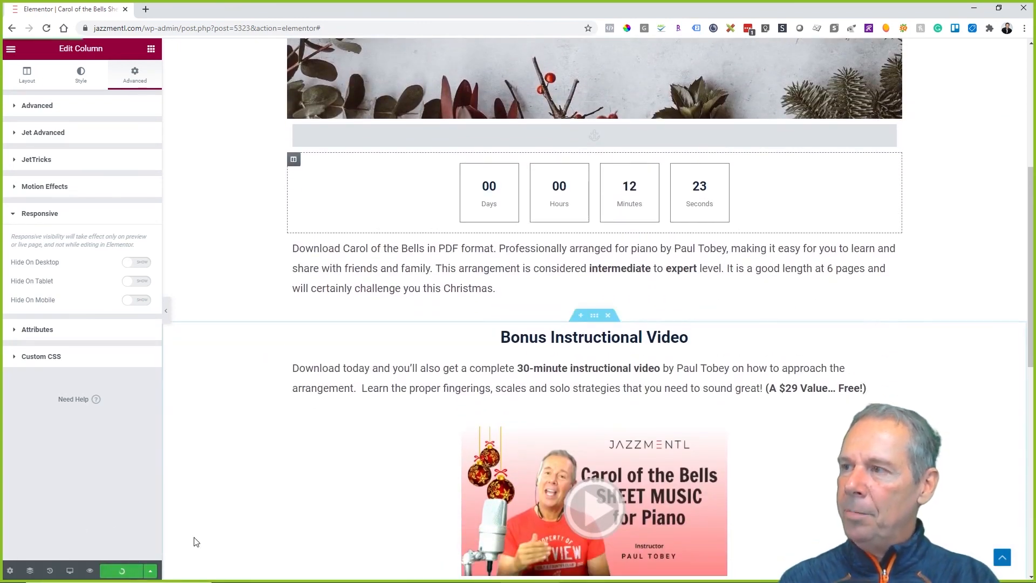
Step: Open the WordPress dashboard in a new browser tab and go to Groundhogg's tag management page
left_click(12, 52)
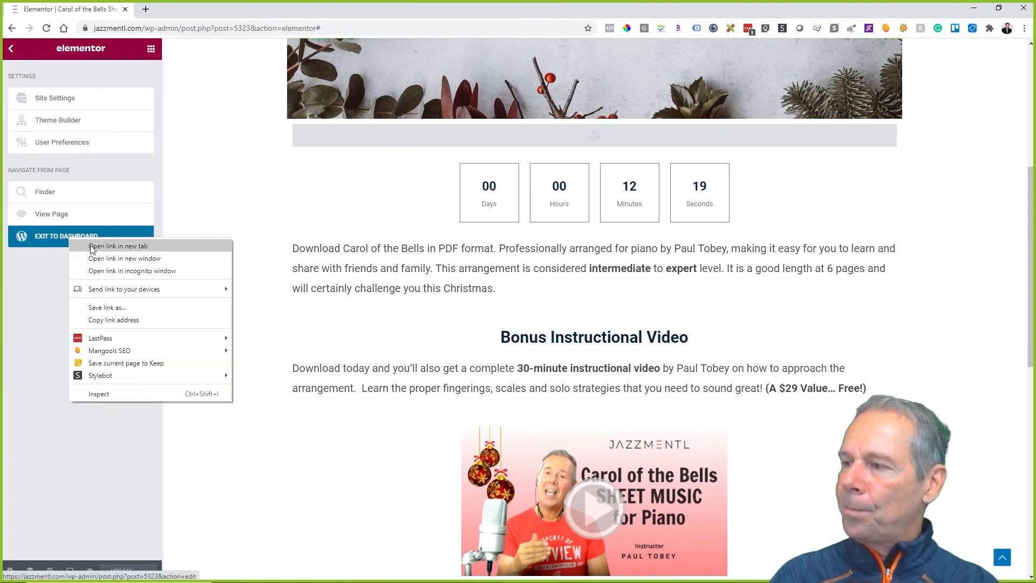
left_click(108, 245)
left_click(190, 9)
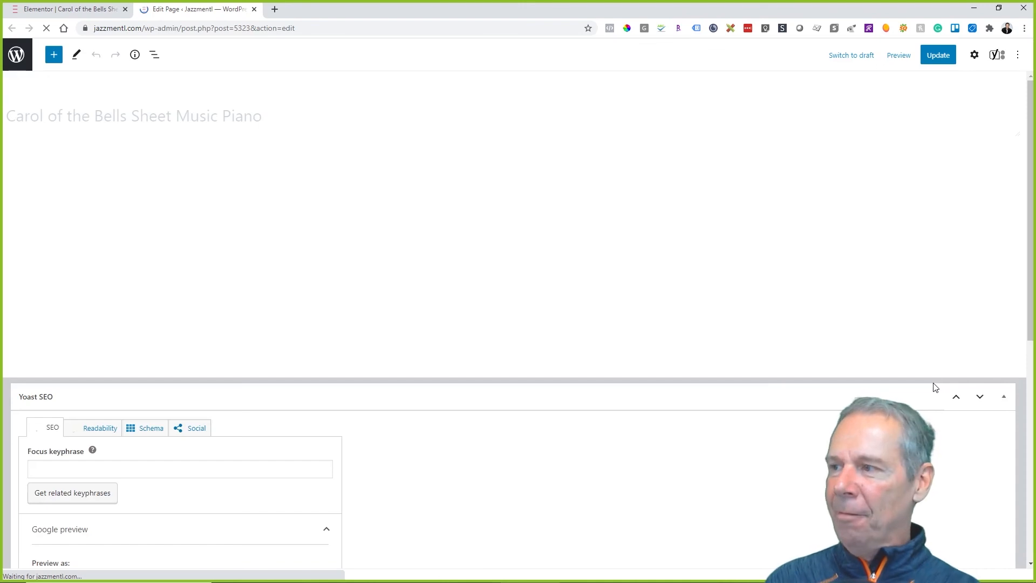
left_click(26, 64)
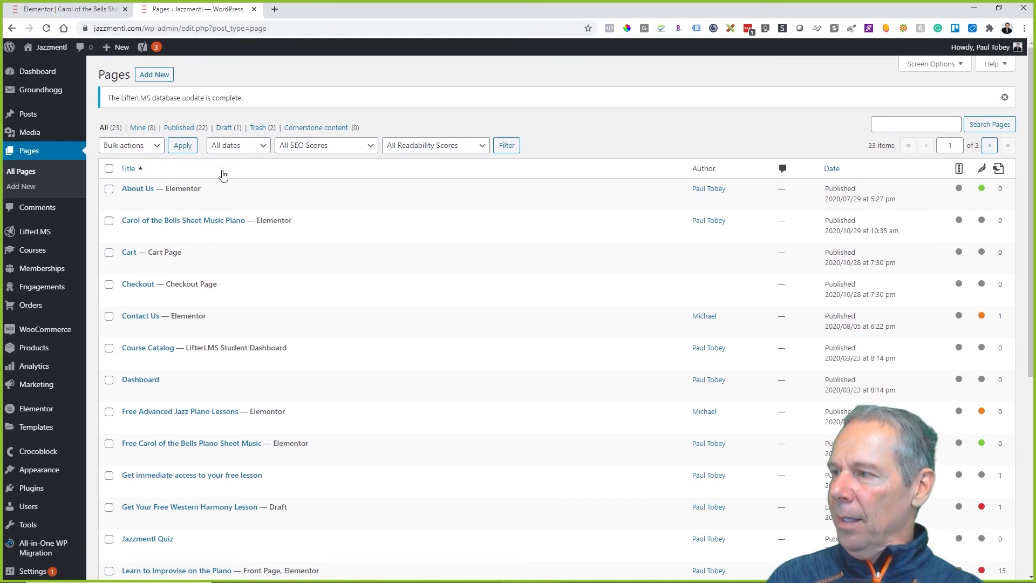
mouse_move(31, 91)
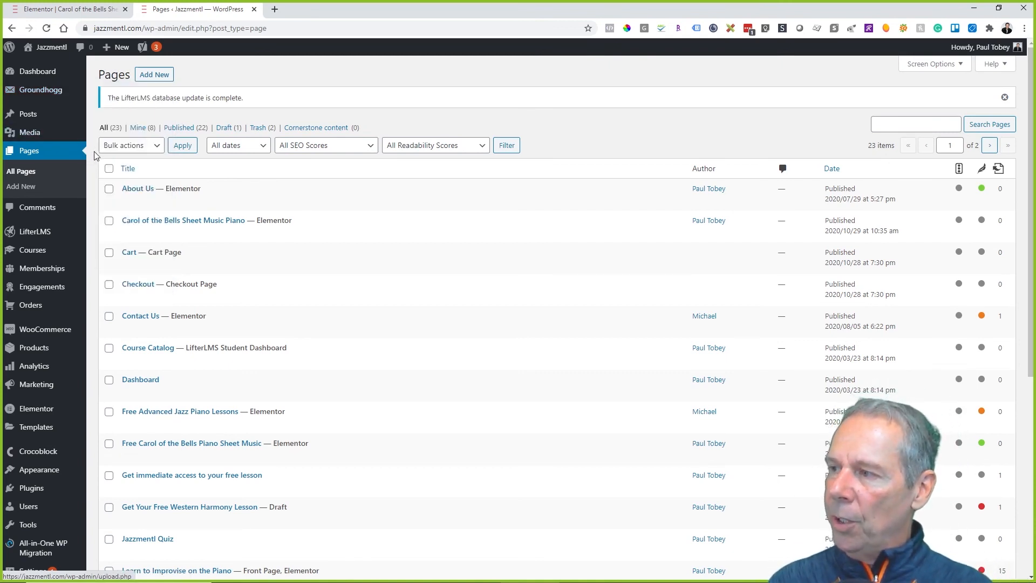
left_click(102, 157)
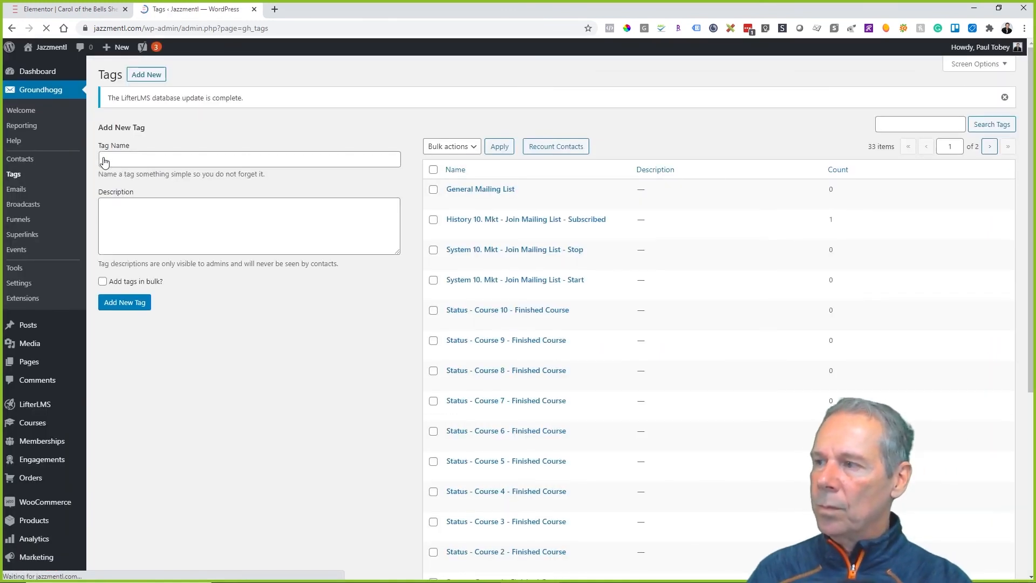
Step: Enter "Start - 10. Mktg - Free Carol Bells Music -" as the name of a new tag
left_click(152, 158)
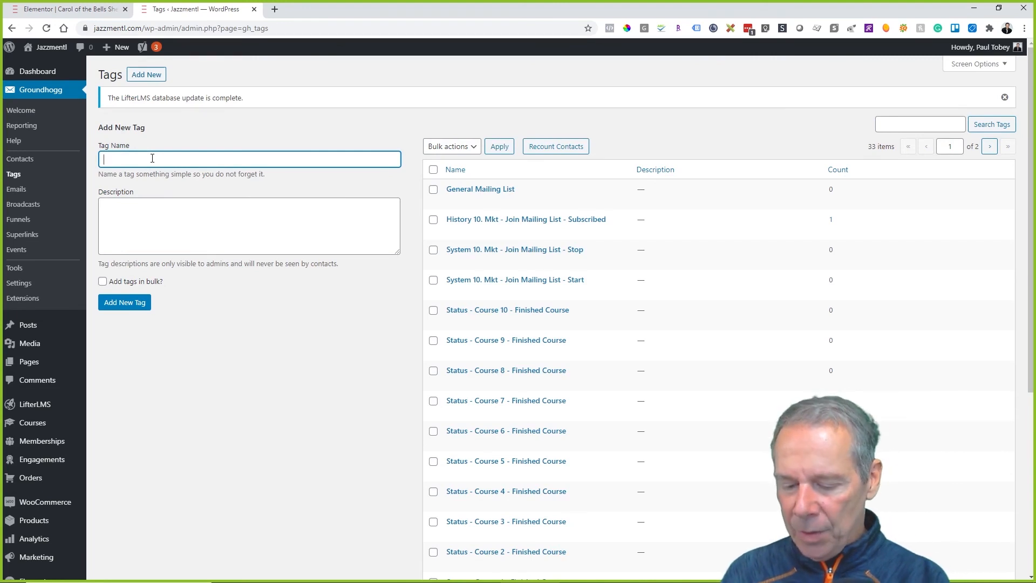
type("Start -")
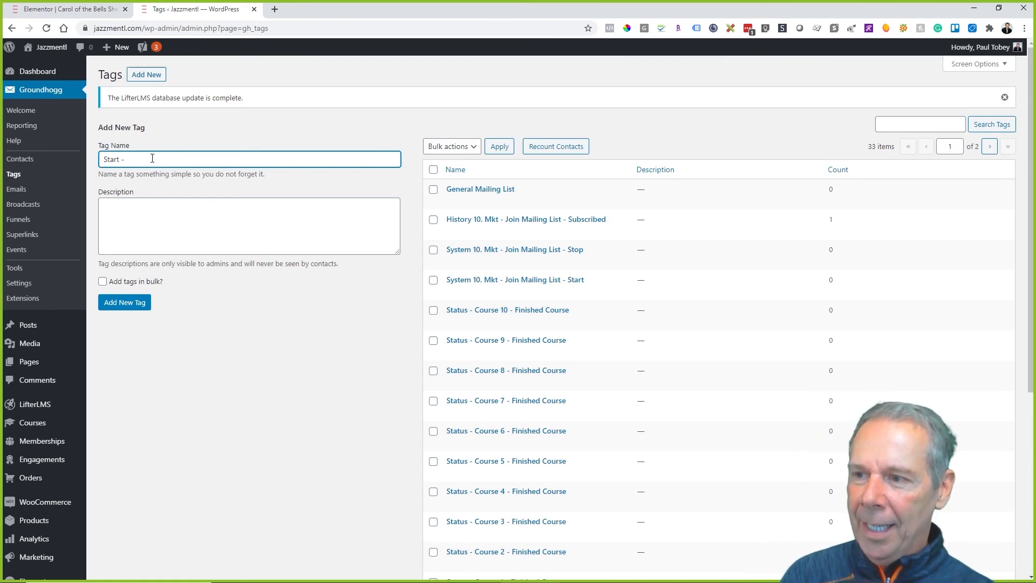
type("10. ")
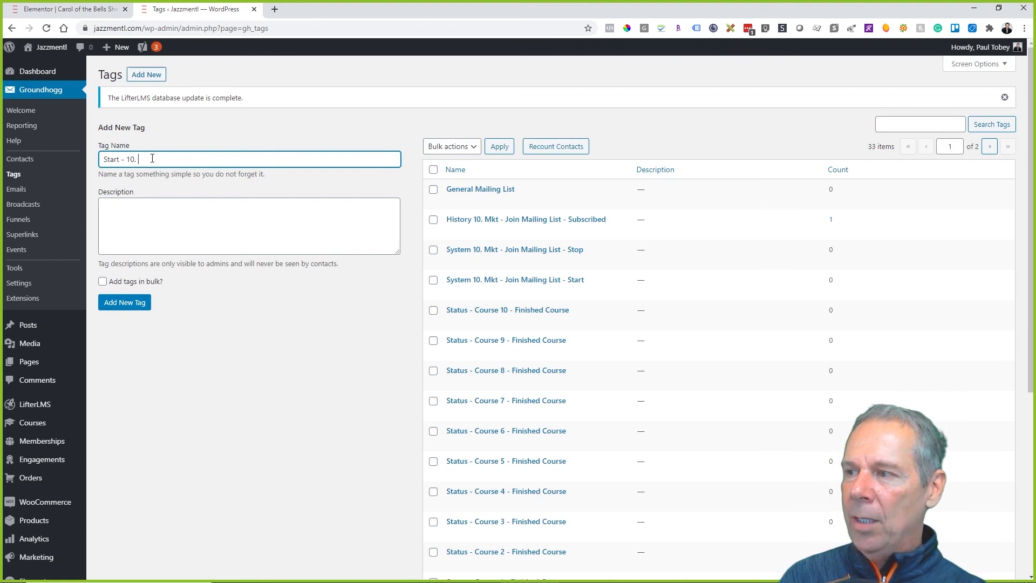
type("Mkt")
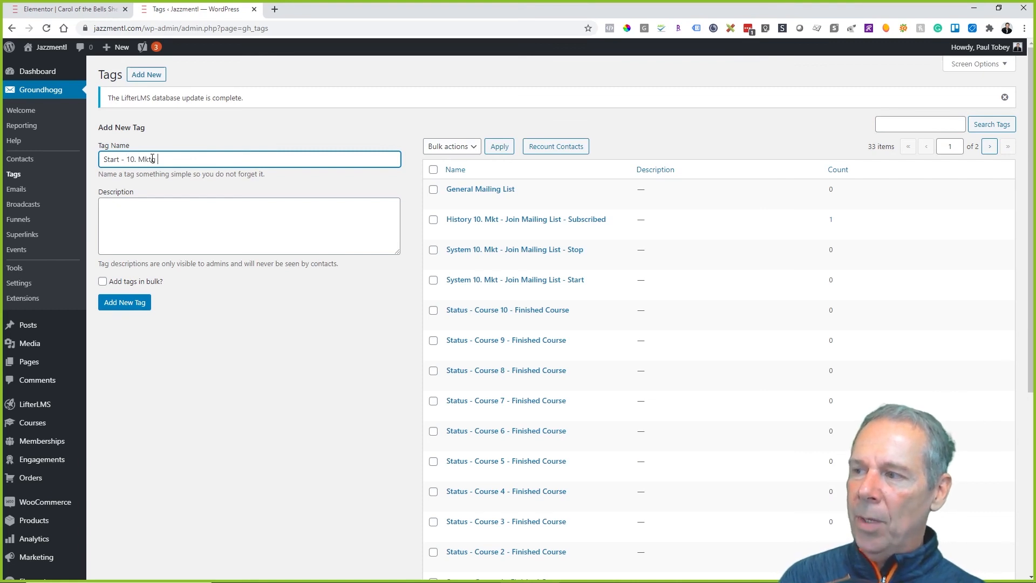
type(" - Free ")
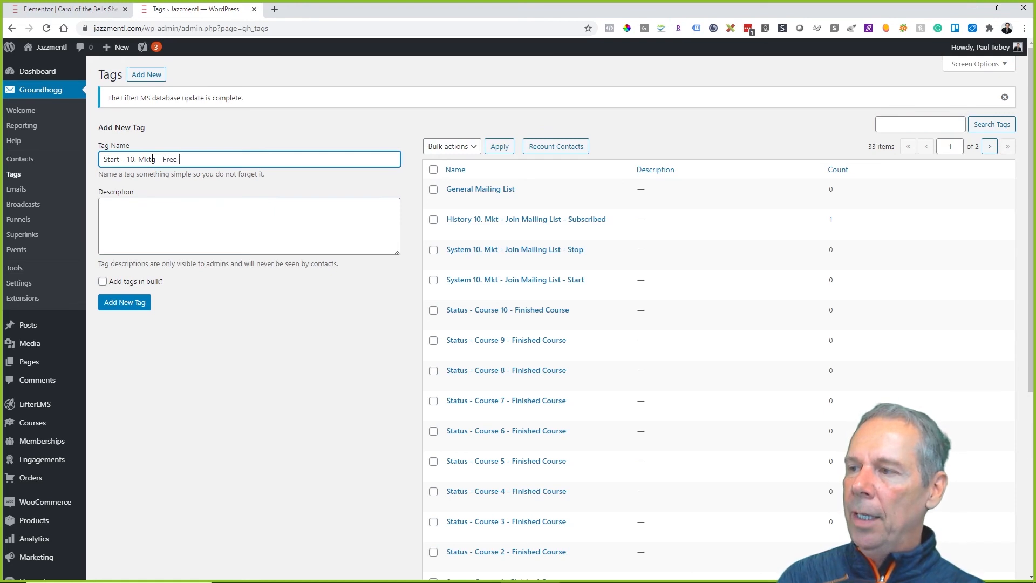
type("Carol Bells Sheet")
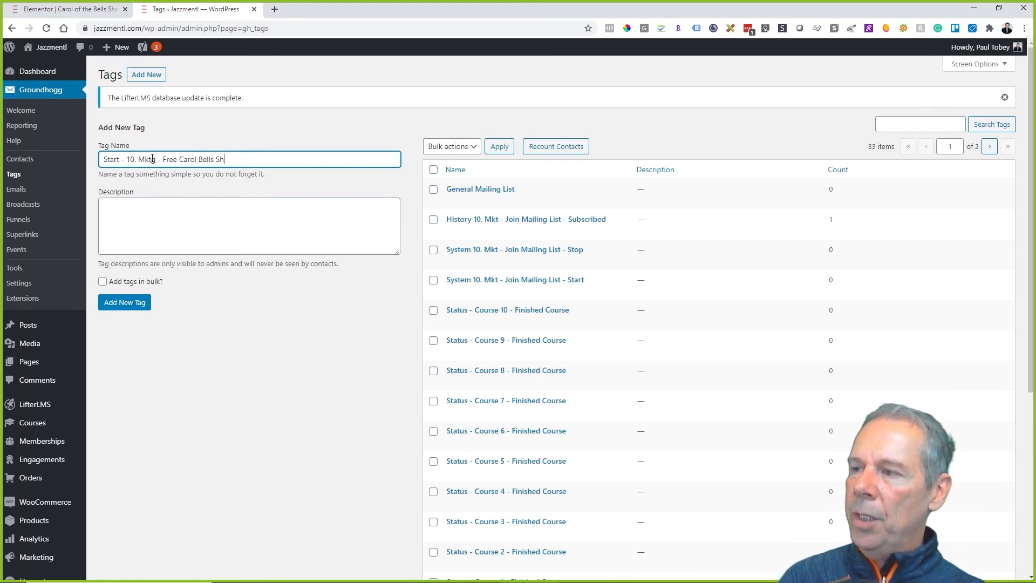
key("BackSpace")
key("BackSpace")
key("BackSpace")
key("BackSpace")
key("BackSpace")
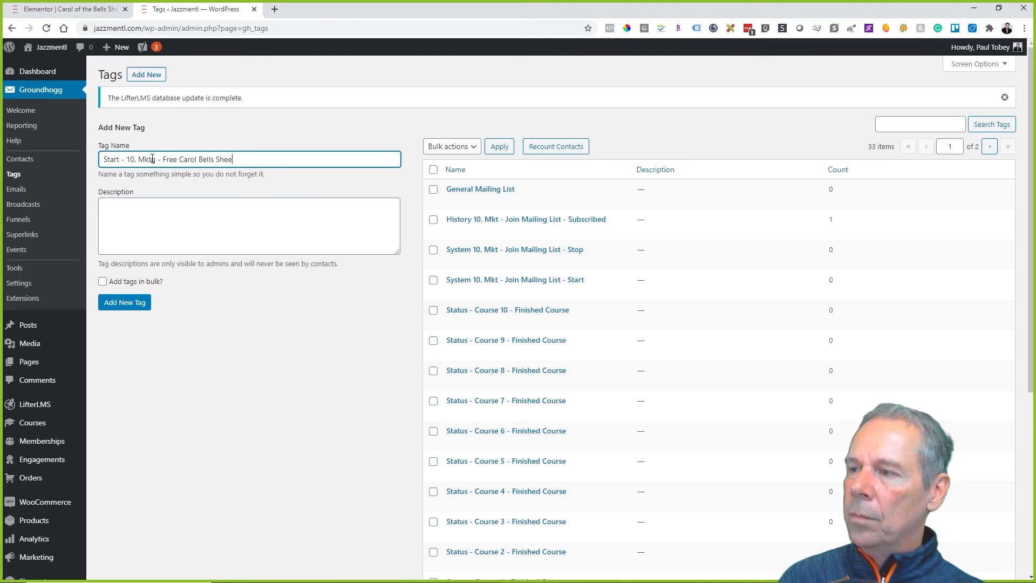
type("Music")
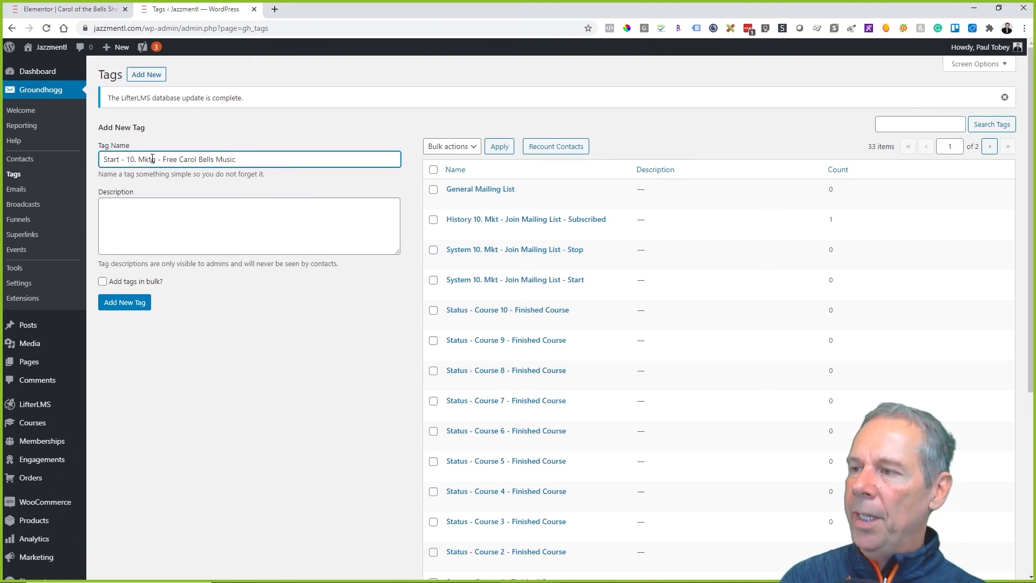
type(" -")
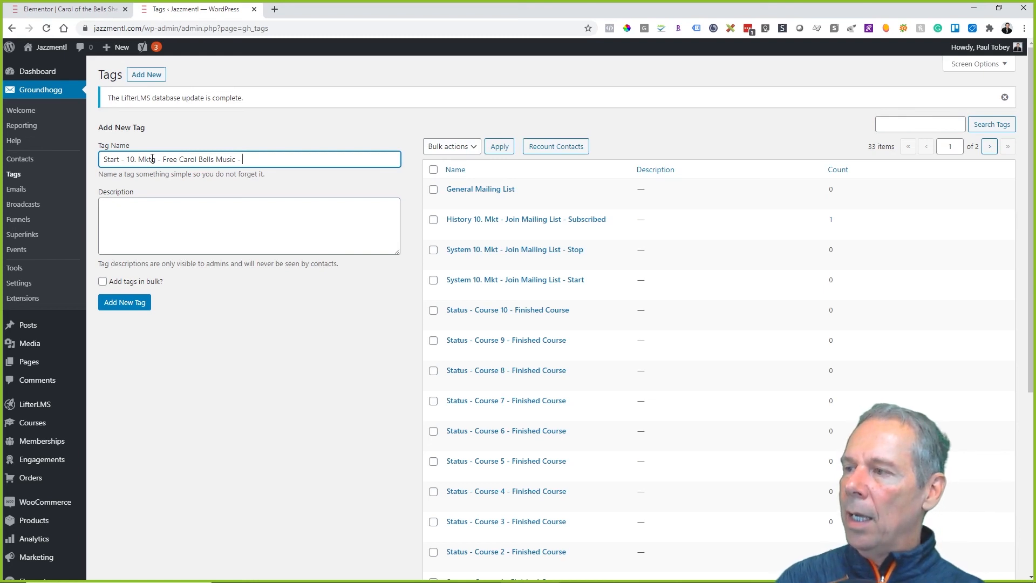
Step: Replace the leading word with System, end the name with Start, and add the tag "System - 10. Mktg - Free Carol Bells Music - Start"
double_click(114, 159)
type("System")
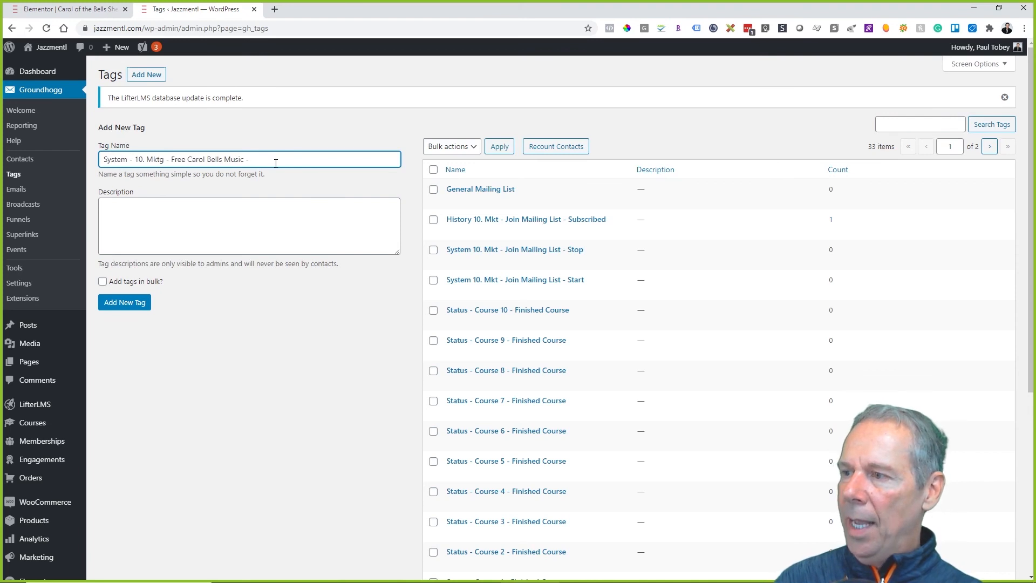
type("Start")
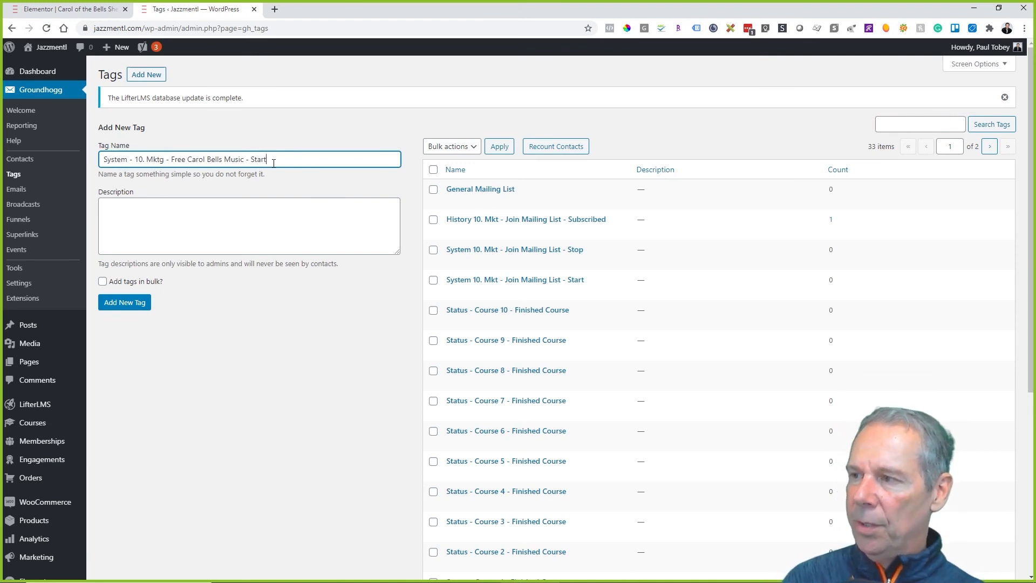
left_click(135, 303)
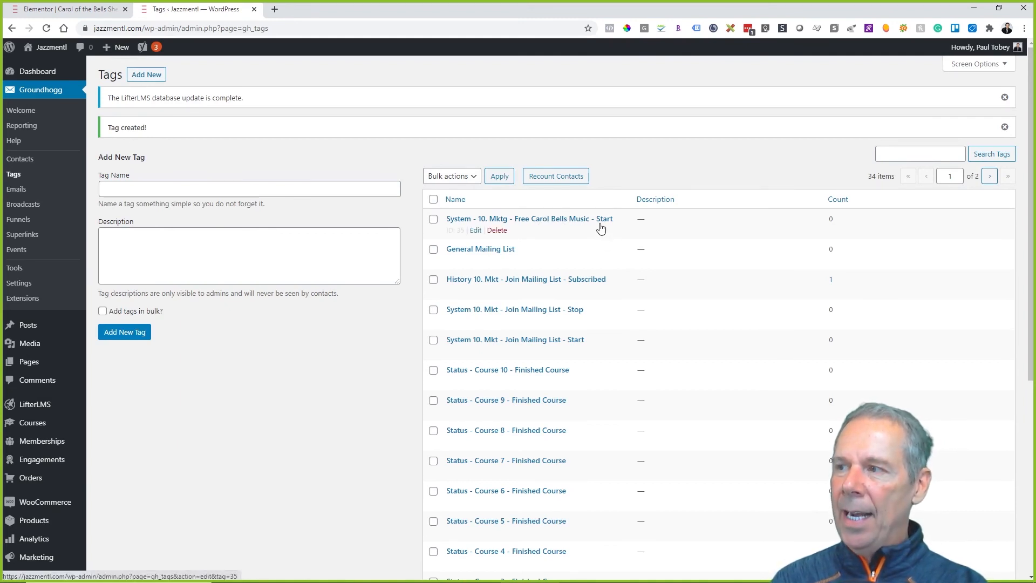
Step: Return to the Elementor page editor, check the opt-in form's Groundhogg tag choices, and reload the editor
left_click(28, 10)
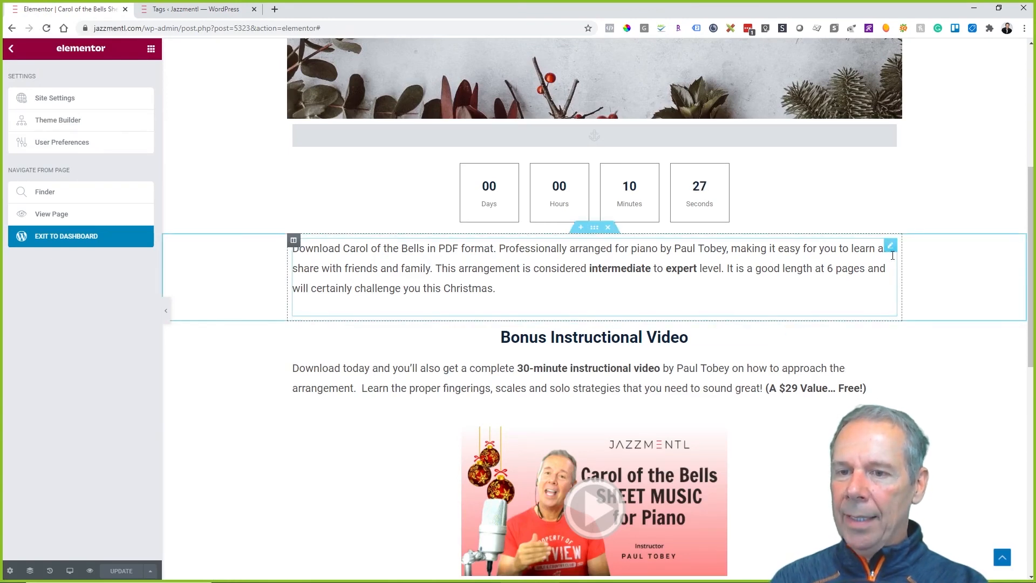
scroll(893, 255, "down", 10)
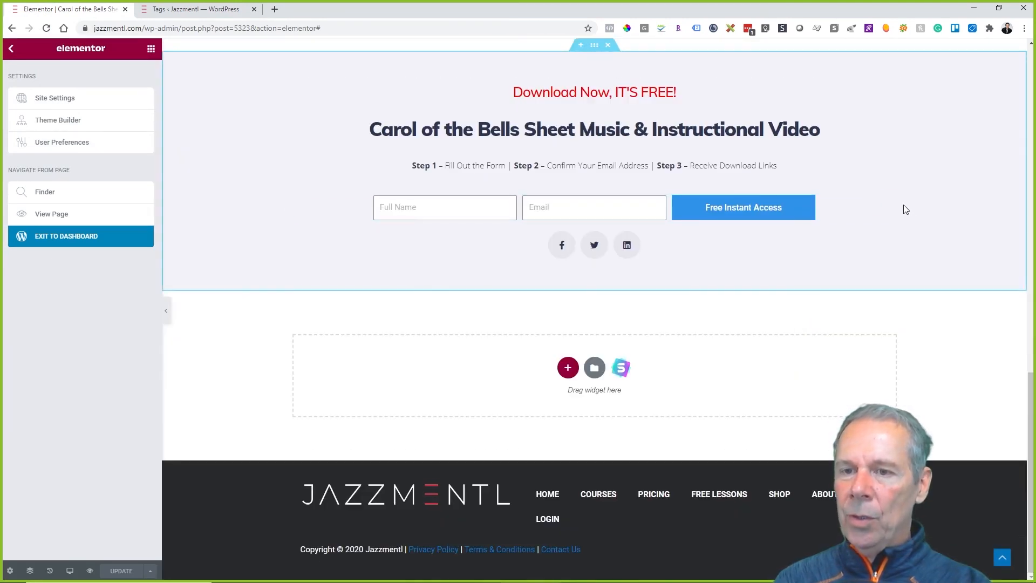
left_click(890, 204)
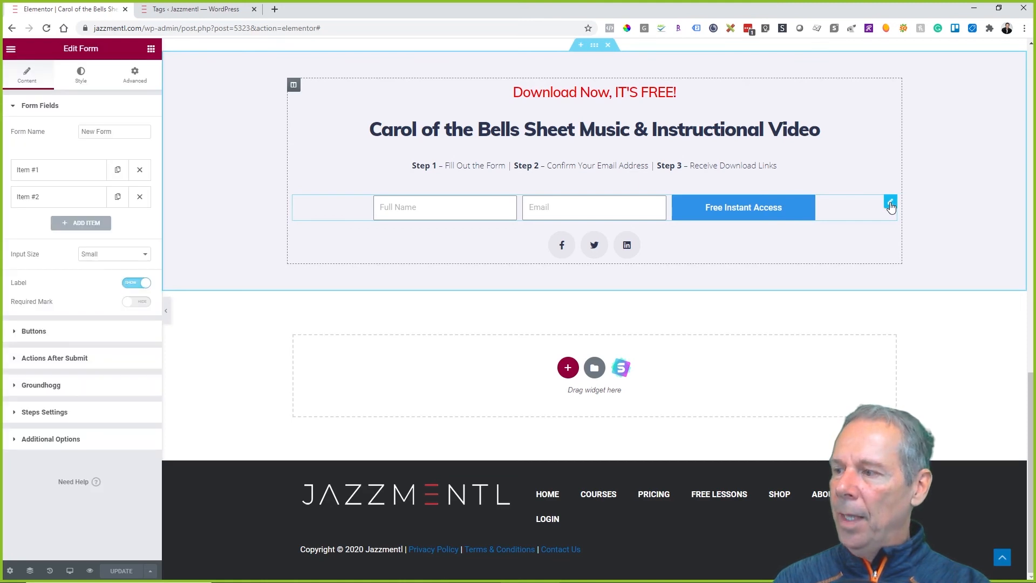
left_click(10, 388)
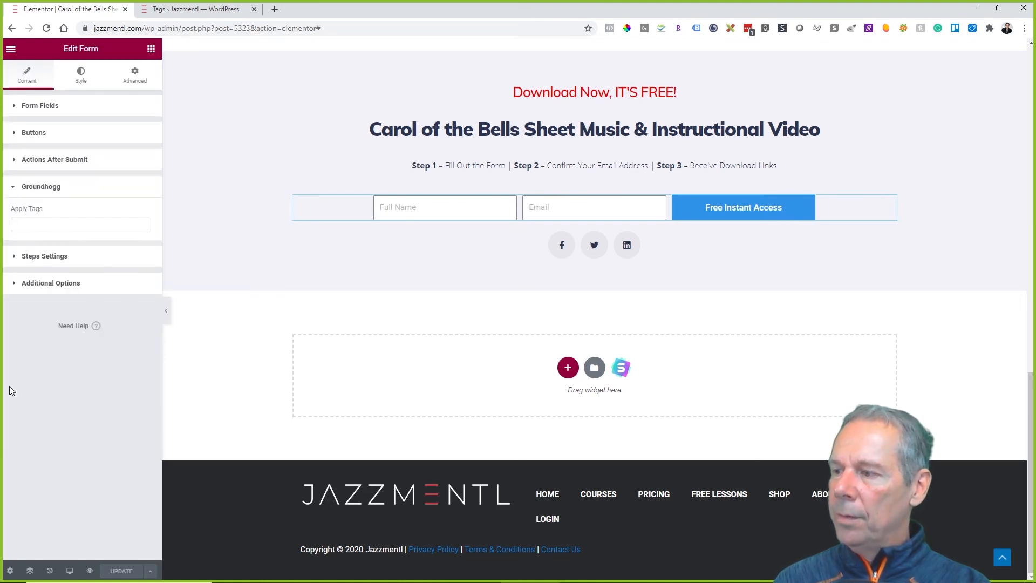
left_click(42, 225)
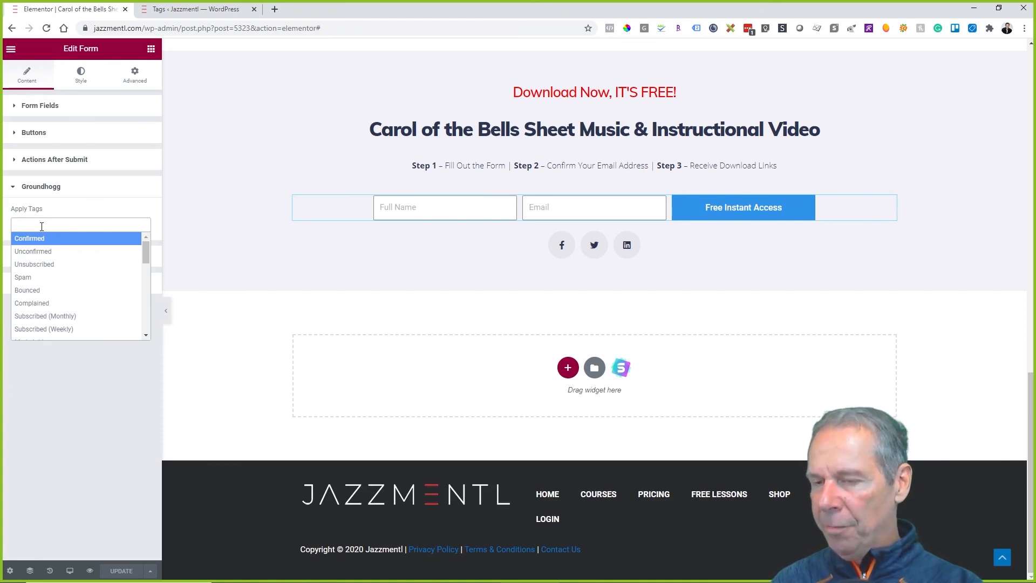
key("F5")
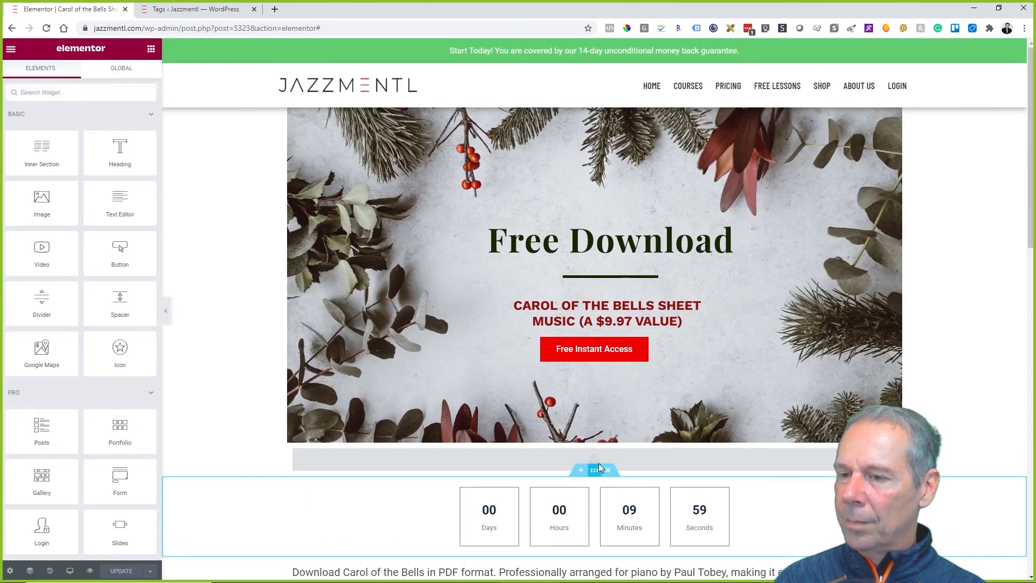
Step: Apply the tag "System - 10. Mktg - Free Carol Bells Music - Start" to the opt-in form's Groundhogg settings and update the page
scroll(599, 464, "down", 14)
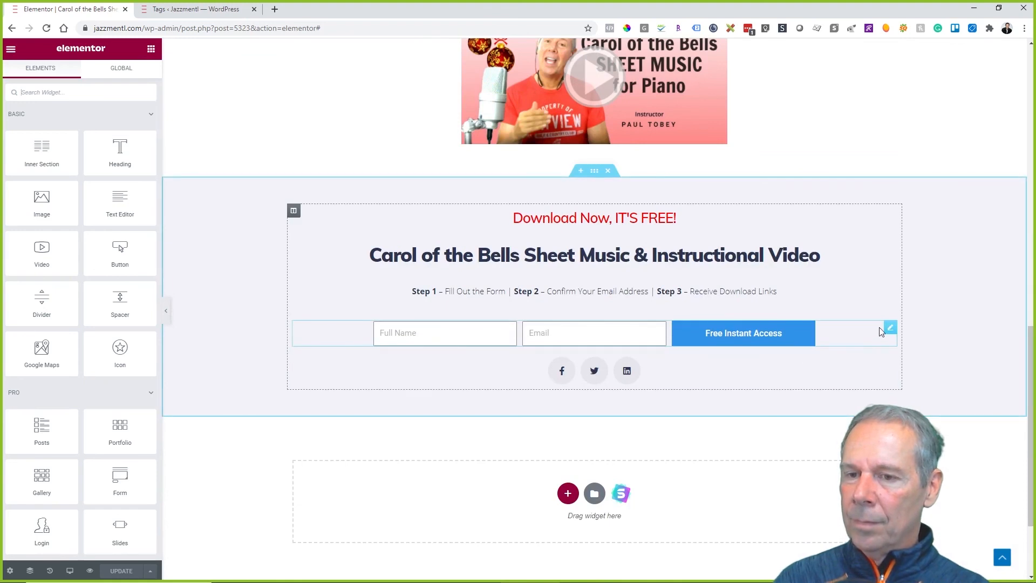
left_click(890, 329)
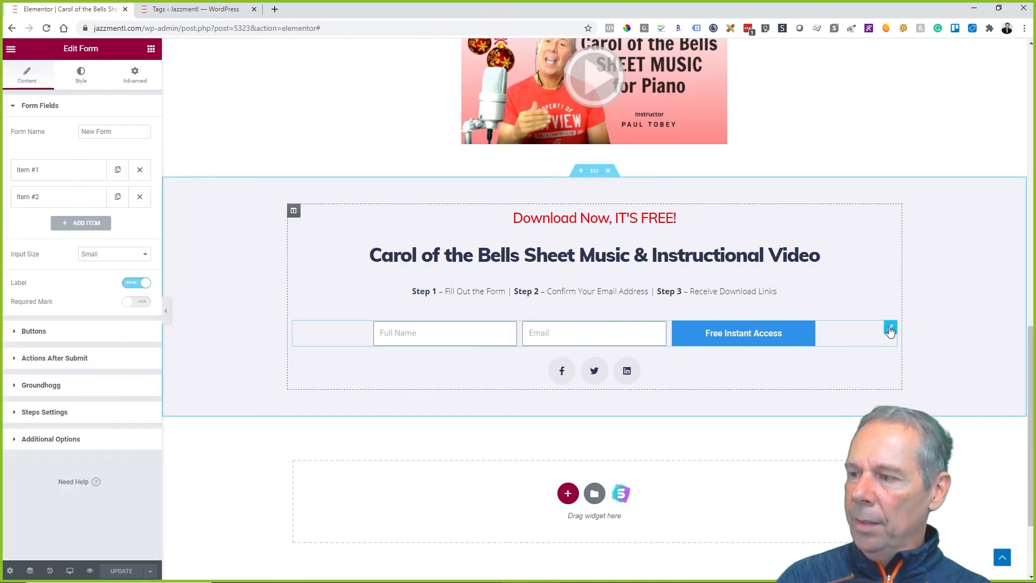
left_click(39, 386)
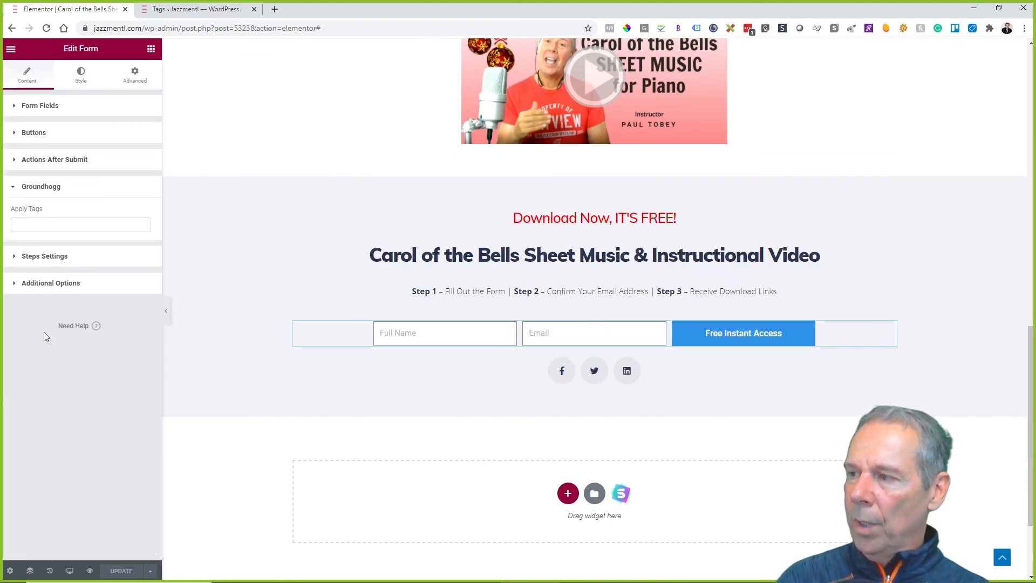
left_click(47, 226)
type("start")
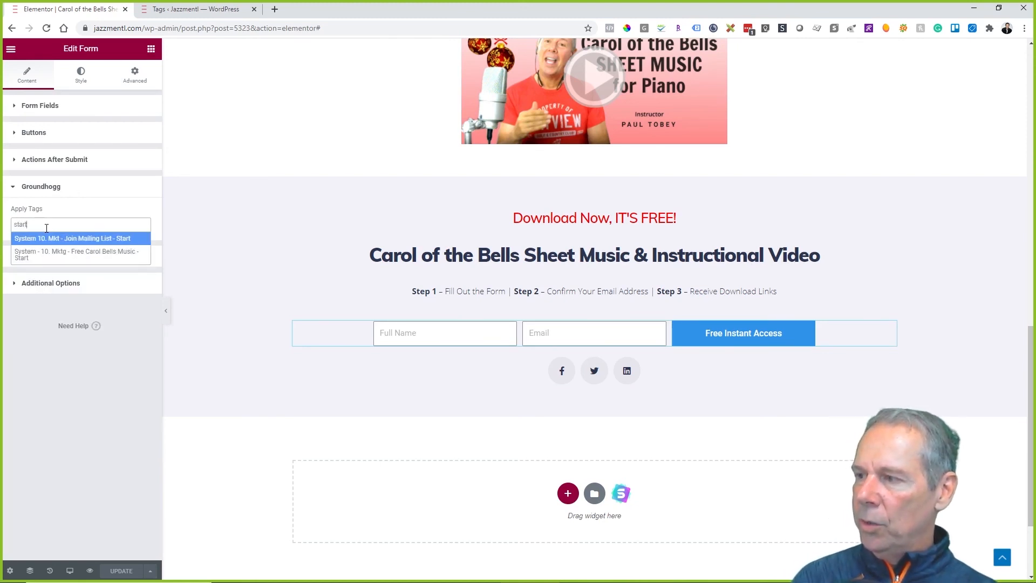
left_click(35, 259)
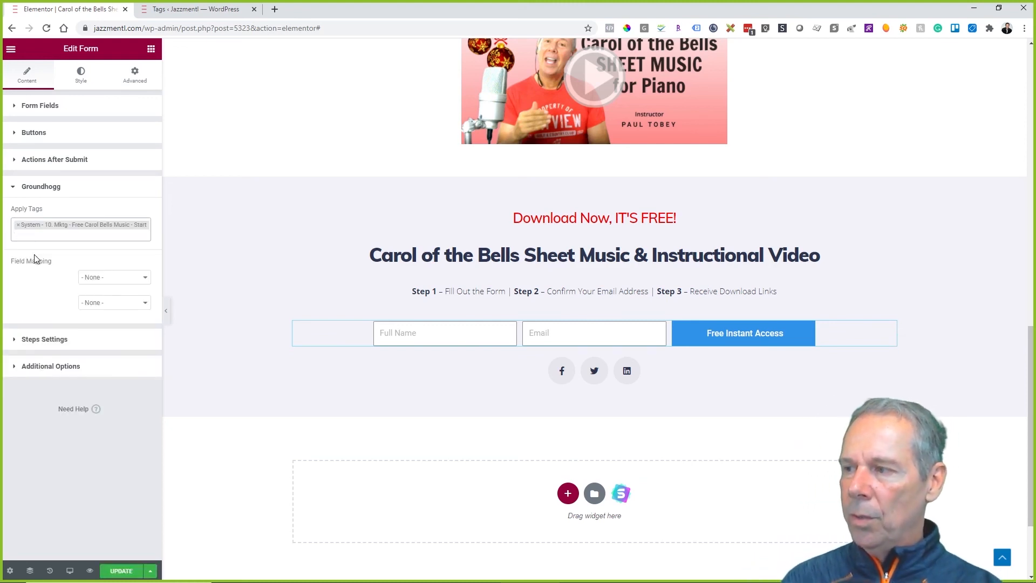
left_click(122, 571)
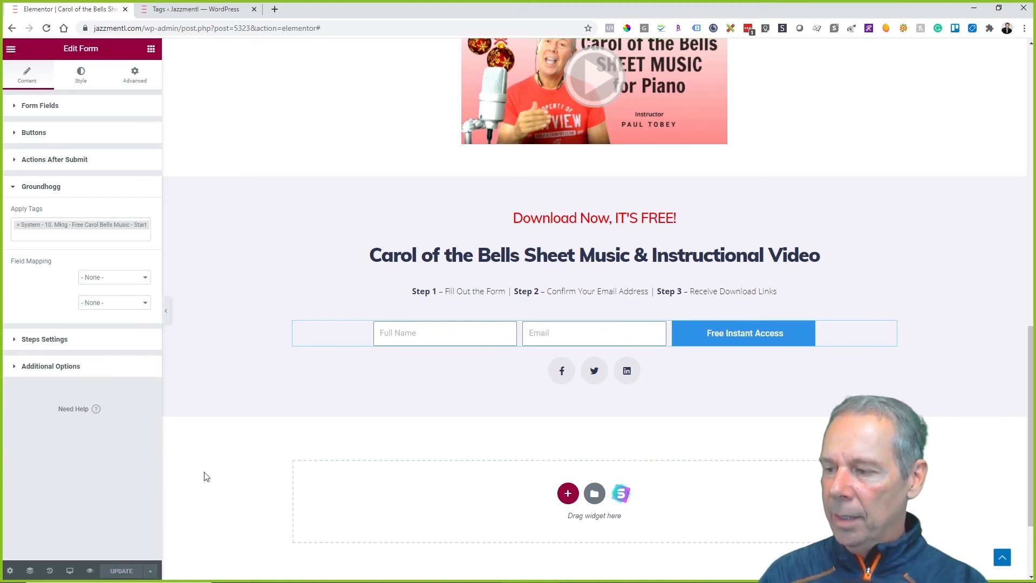
Step: Preview the landing page and look over its hero banner, countdown timer, description, bonus video and opt-in form
left_click(87, 571)
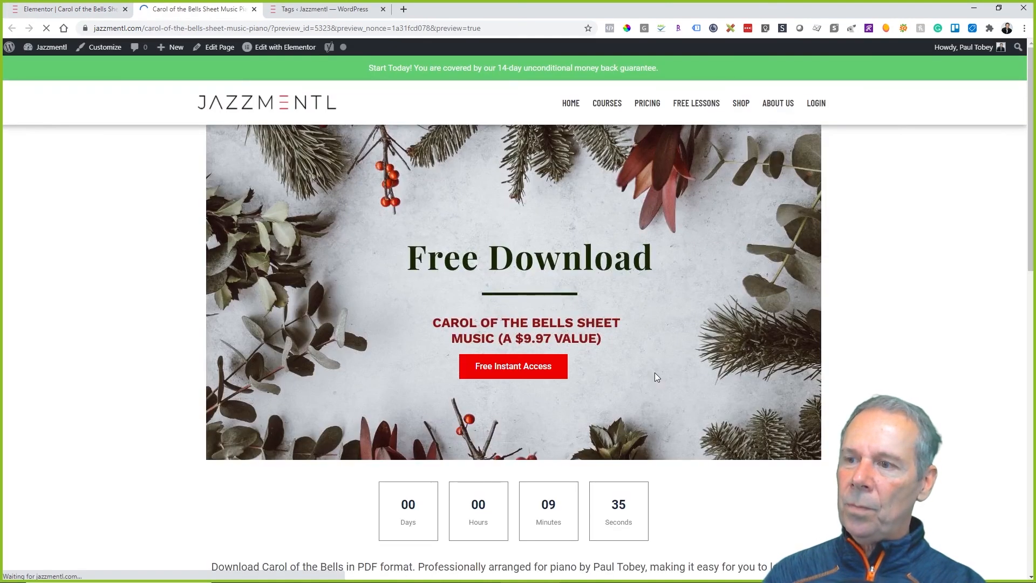
scroll(893, 288, "down", 10)
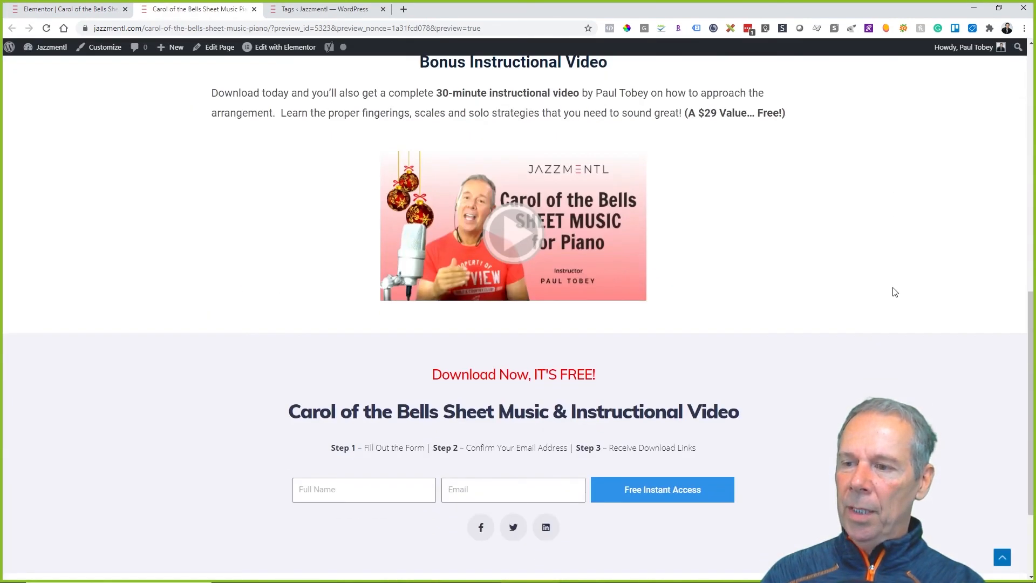
scroll(893, 291, "up", 2)
scroll(892, 291, "down", 5)
scroll(892, 292, "up", 6)
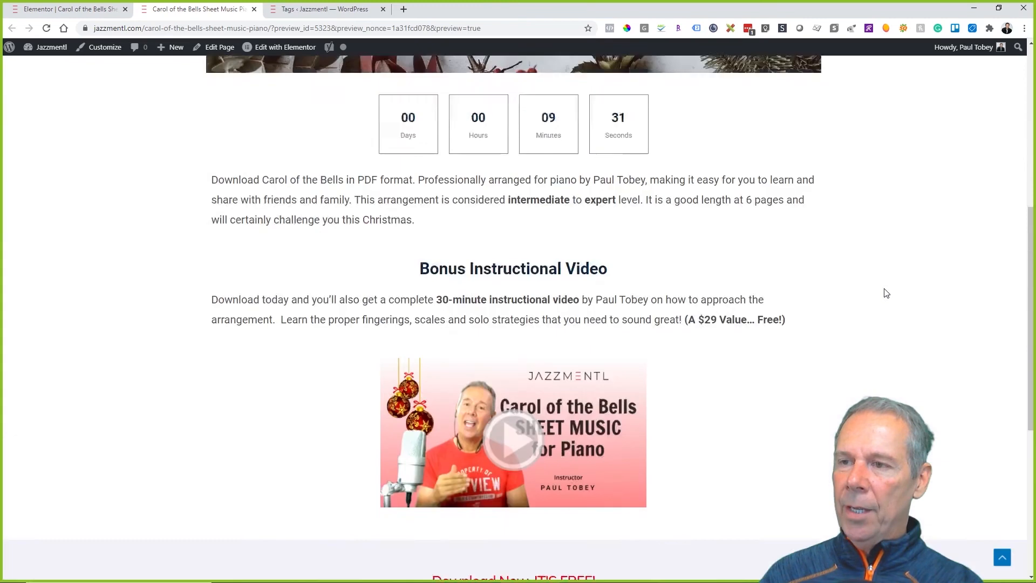
left_click_drag(560, 150, 526, 156)
left_click_drag(693, 230, 696, 230)
left_click(664, 244)
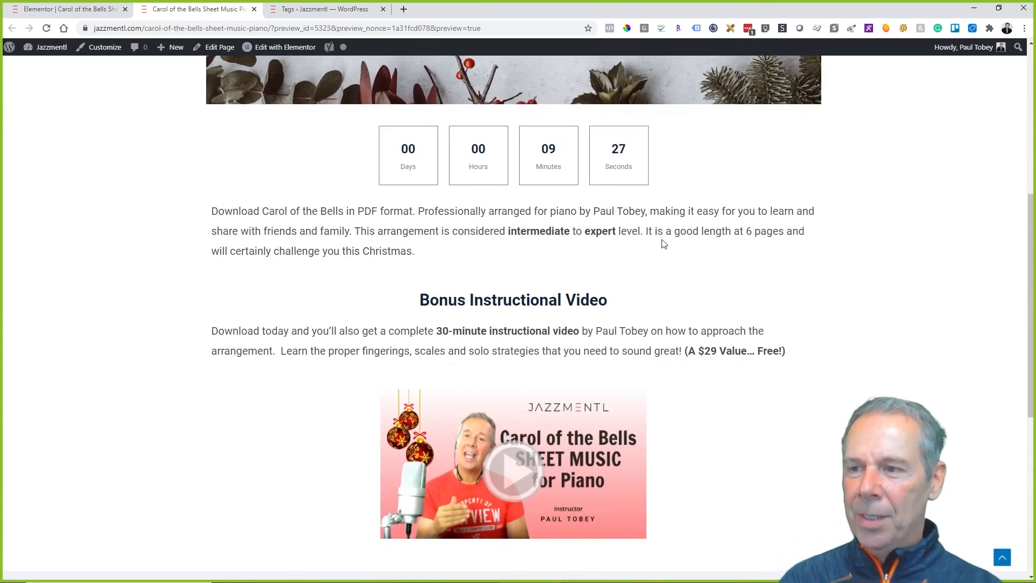
scroll(663, 243, "up", 2)
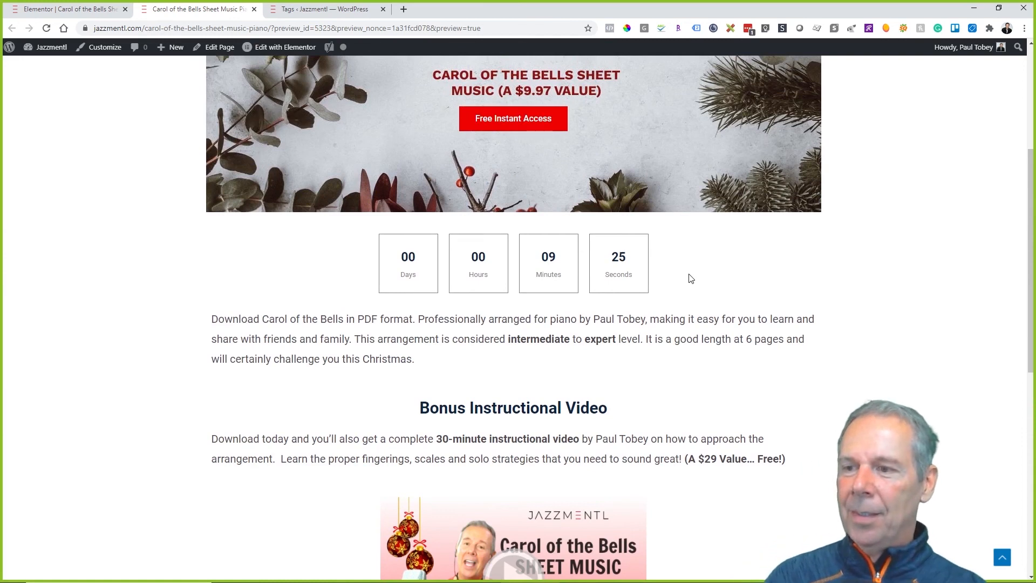
scroll(691, 279, "down", 5)
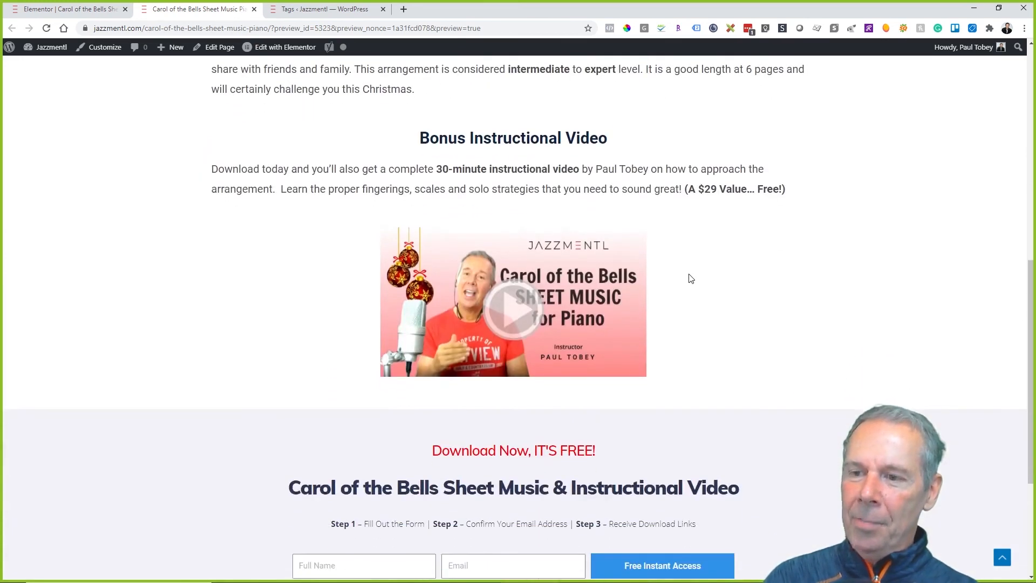
scroll(691, 278, "down", 2)
scroll(688, 277, "down", 2)
scroll(689, 274, "up", 4)
scroll(689, 274, "up", 7)
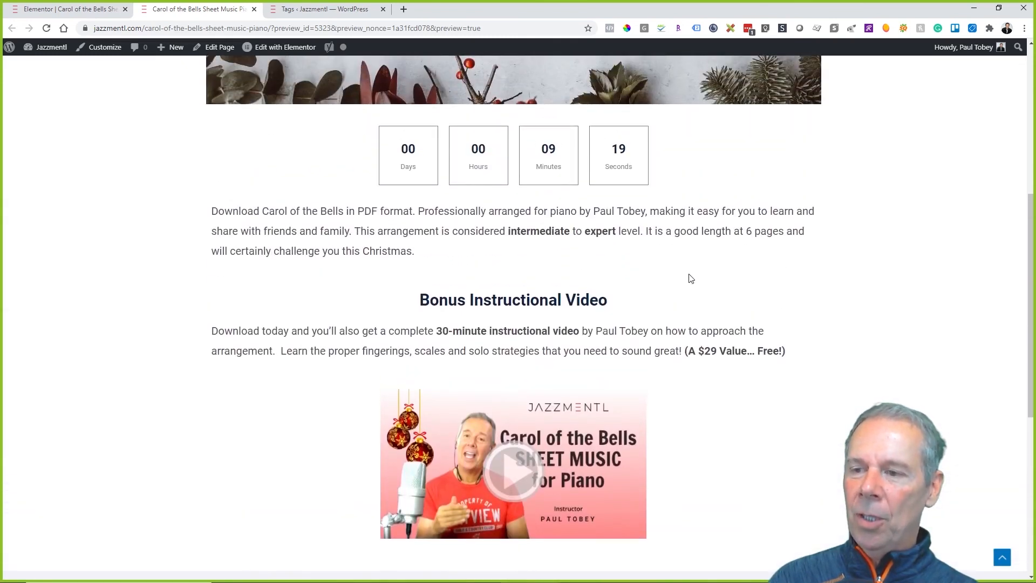
scroll(689, 278, "up", 3)
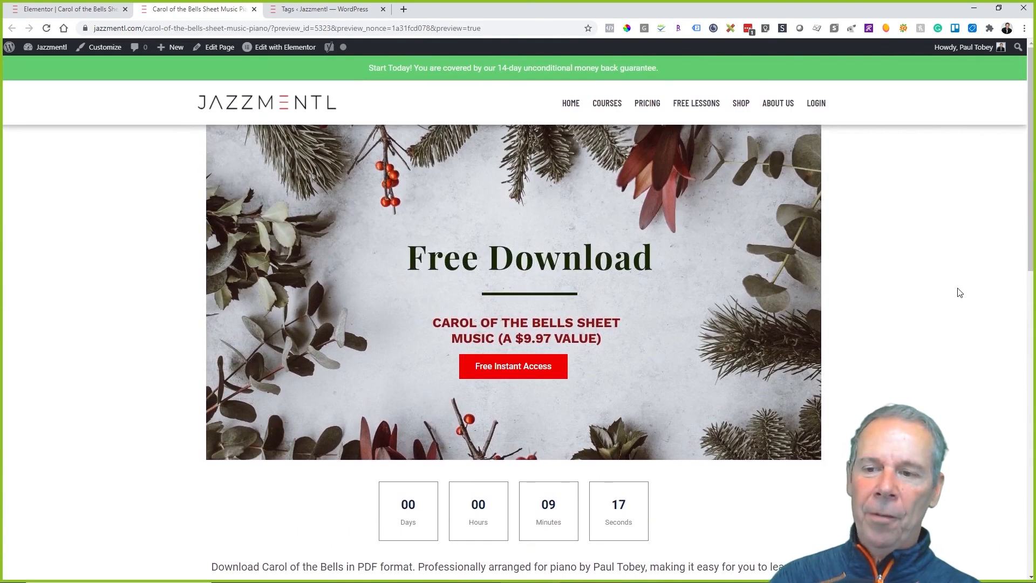
scroll(959, 292, "down", 4)
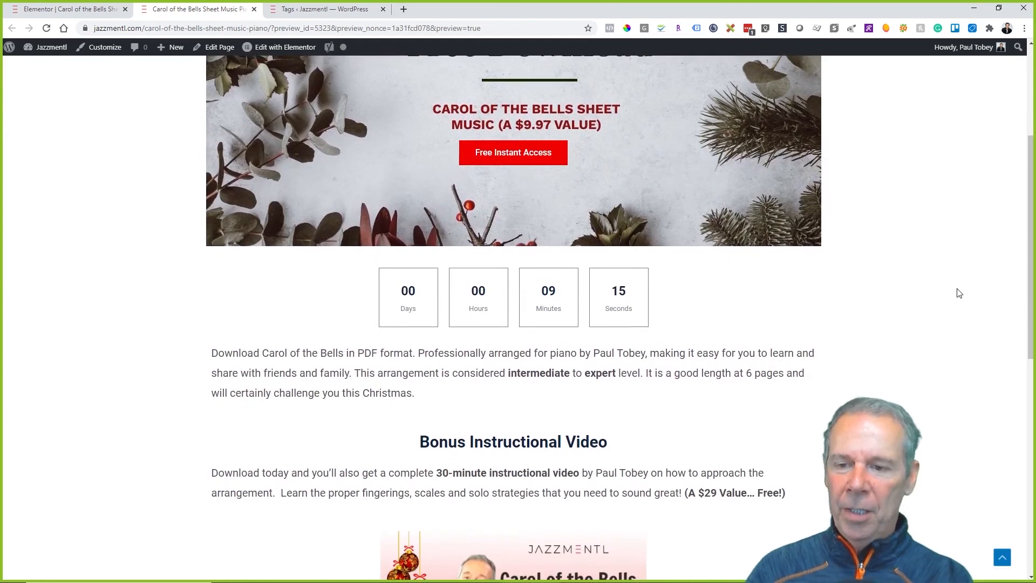
scroll(959, 292, "down", 1)
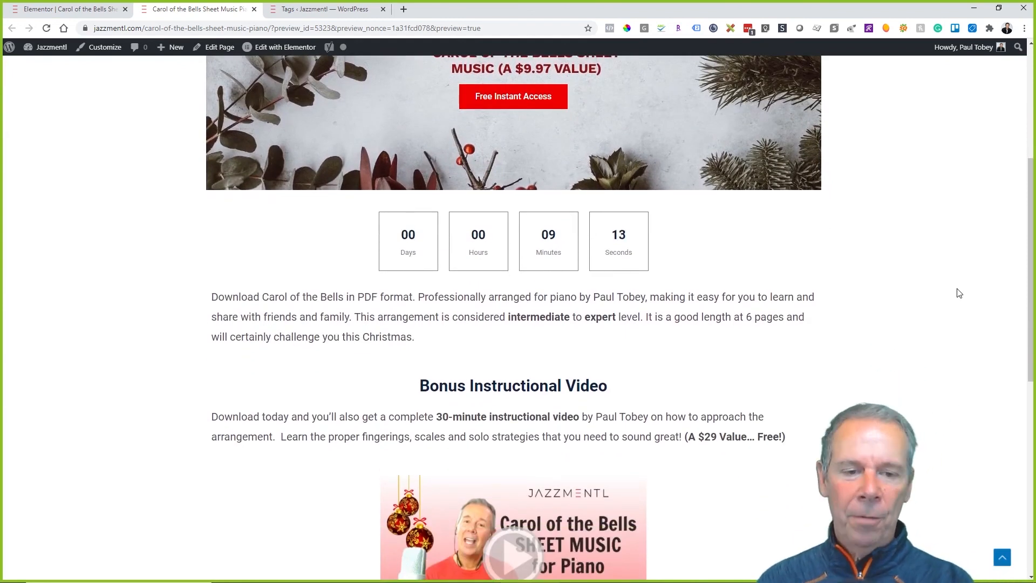
scroll(959, 293, "down", 8)
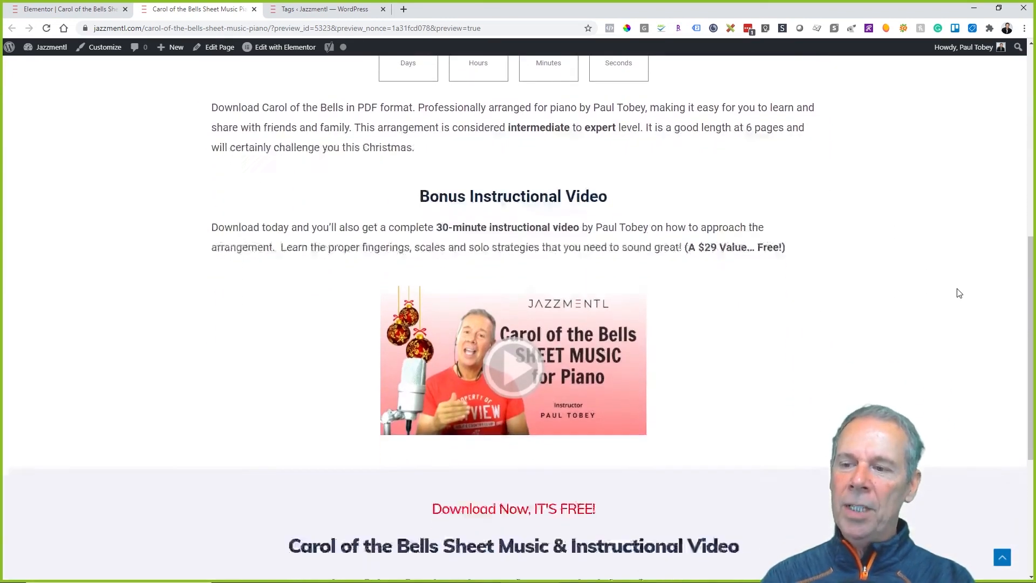
Step: Close the landing page preview and create a new Groundhogg funnel from the Start From Scratch template
scroll(959, 293, "up", 13)
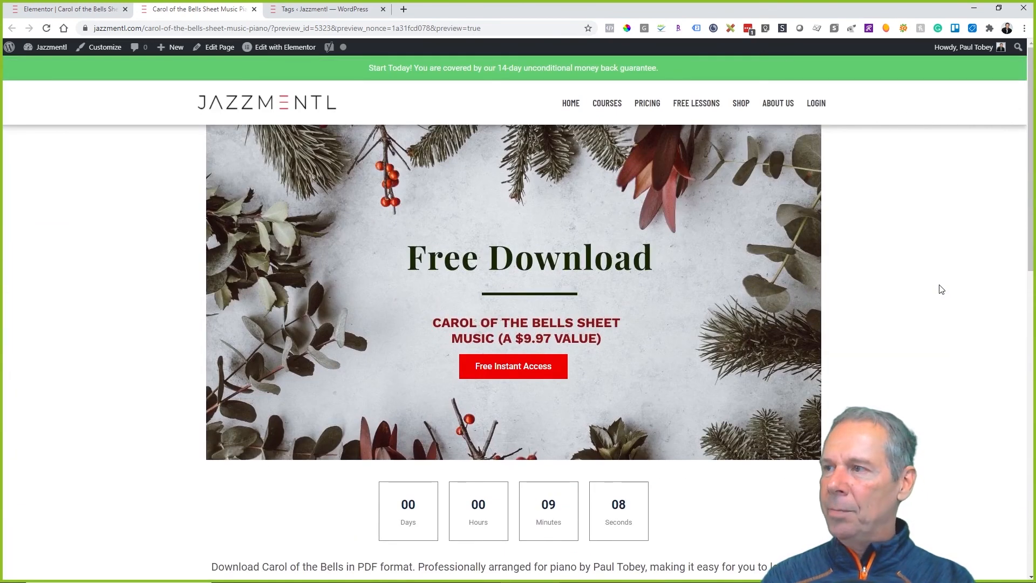
left_click(254, 9)
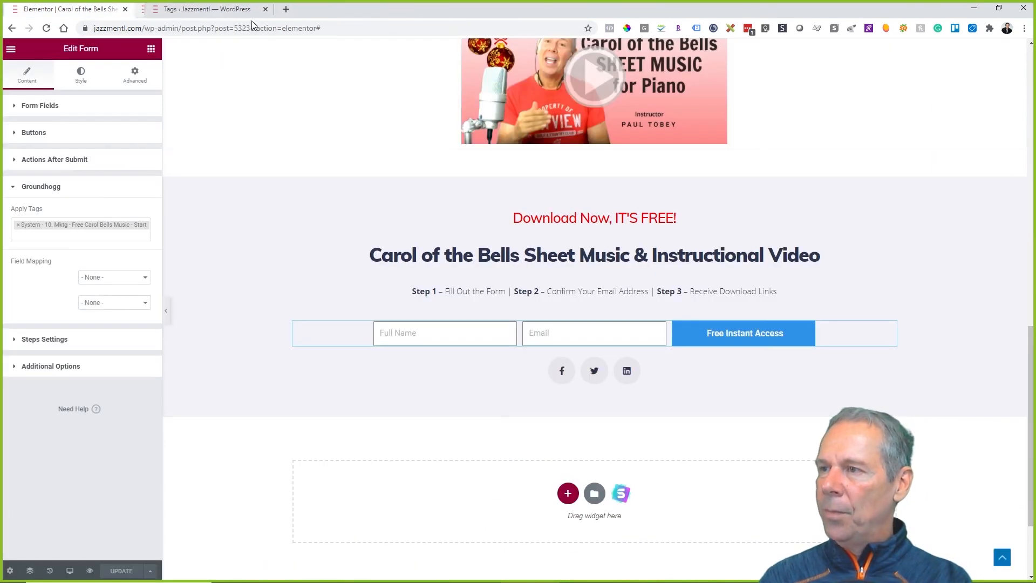
left_click(189, 9)
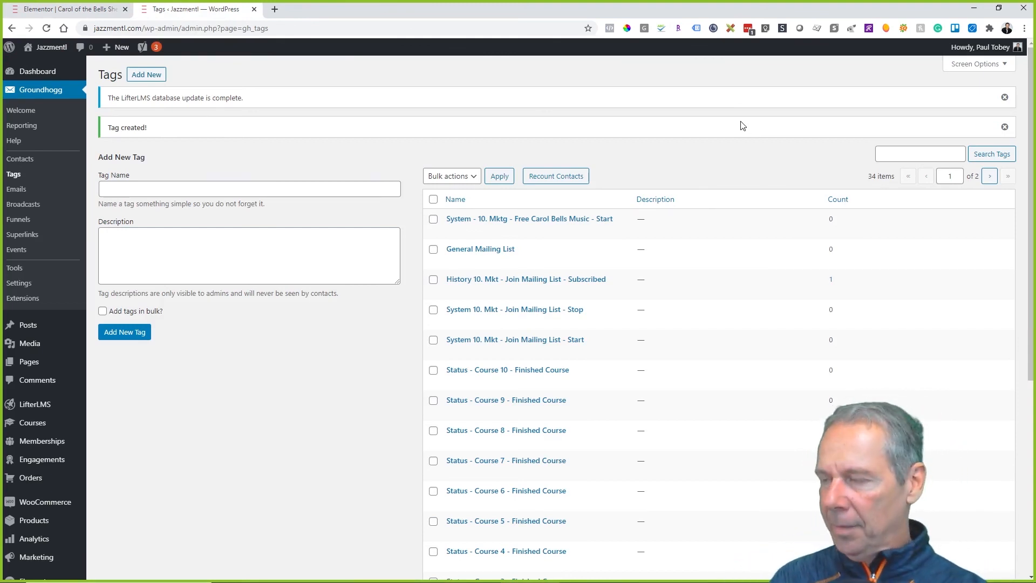
left_click(20, 221)
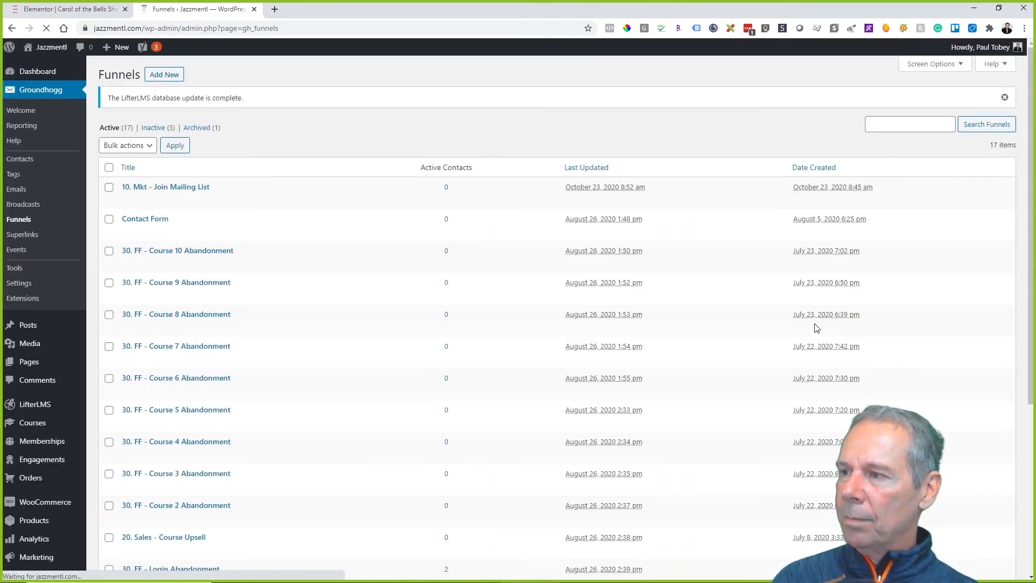
left_click(165, 76)
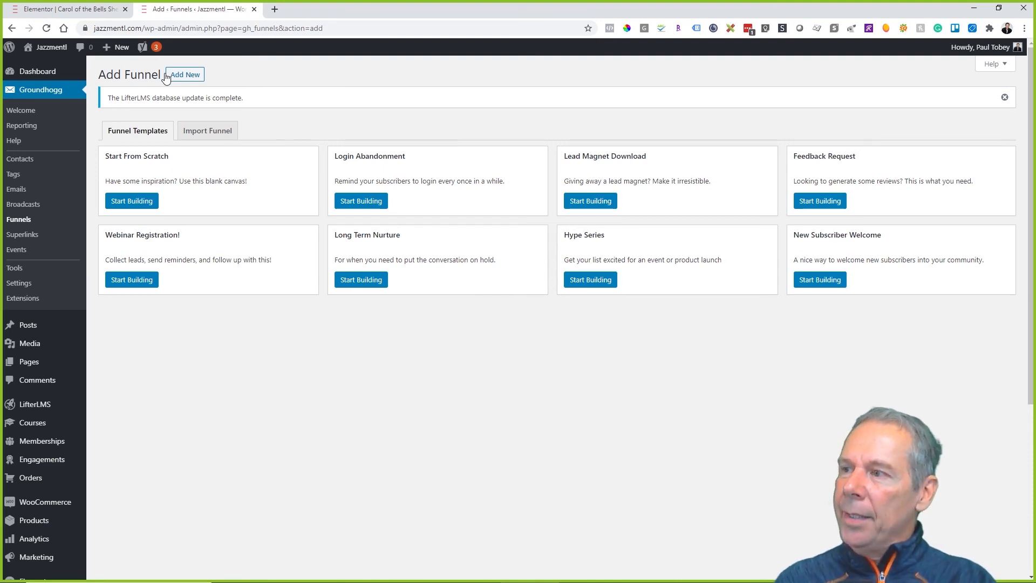
left_click(177, 77)
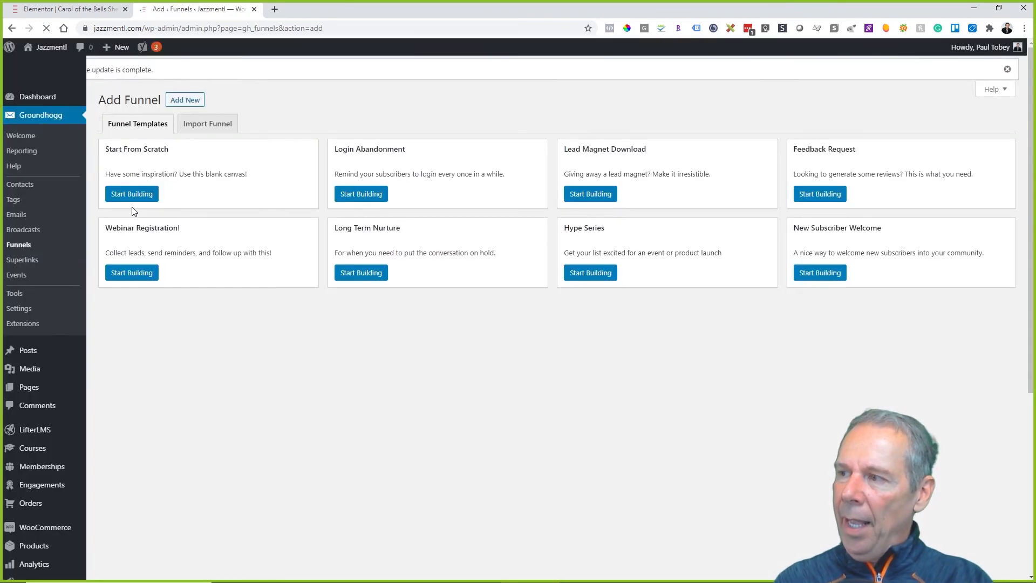
left_click(135, 202)
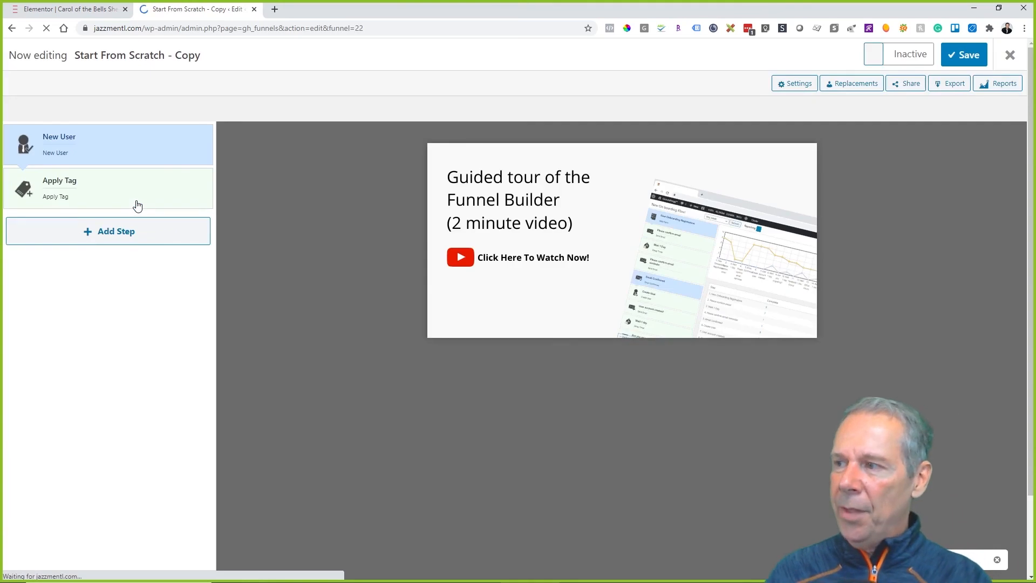
Step: Add a Tag Applied benchmark to the funnel and move it ahead of the New User step
left_click(121, 147)
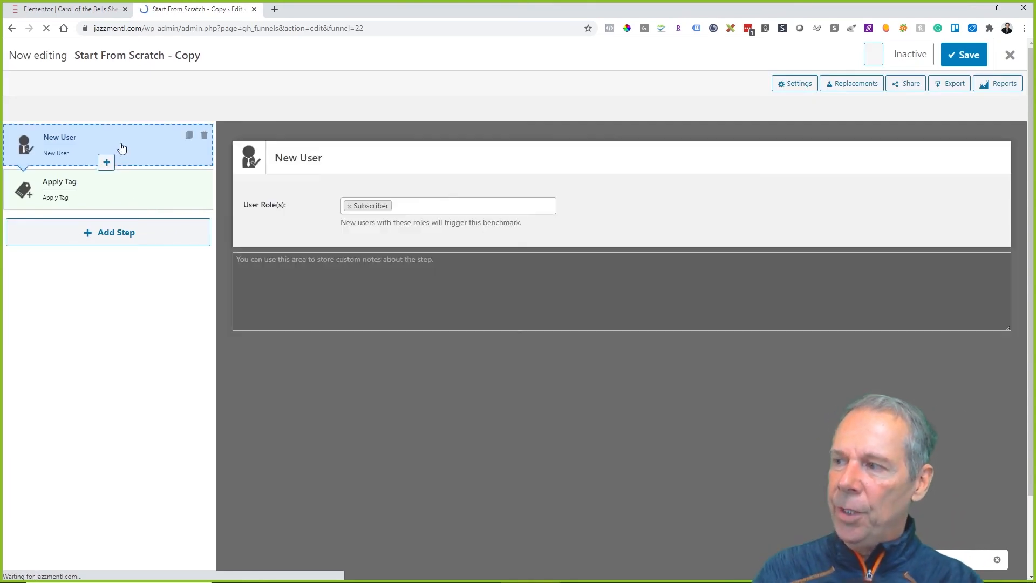
left_click(134, 195)
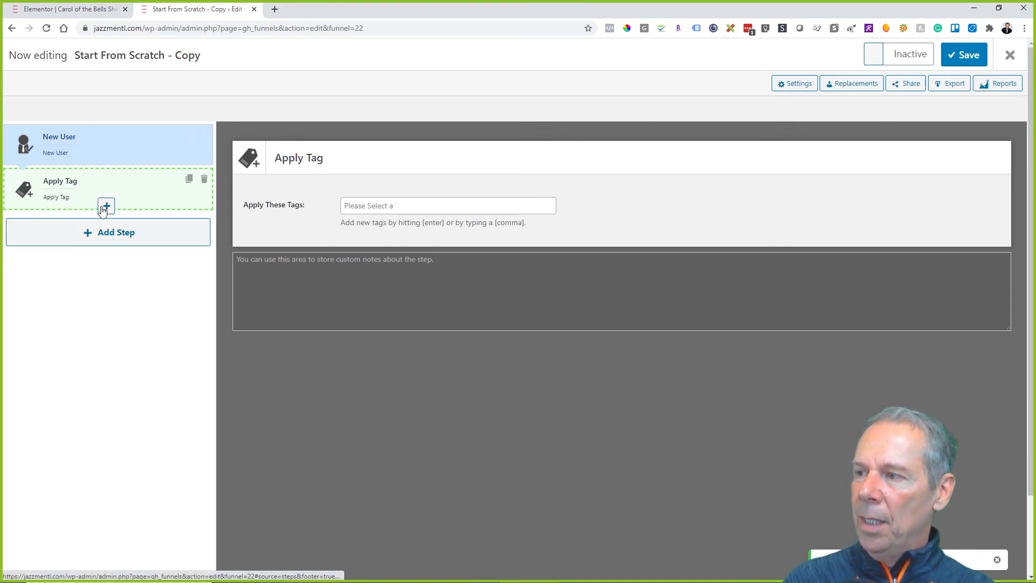
left_click(107, 208)
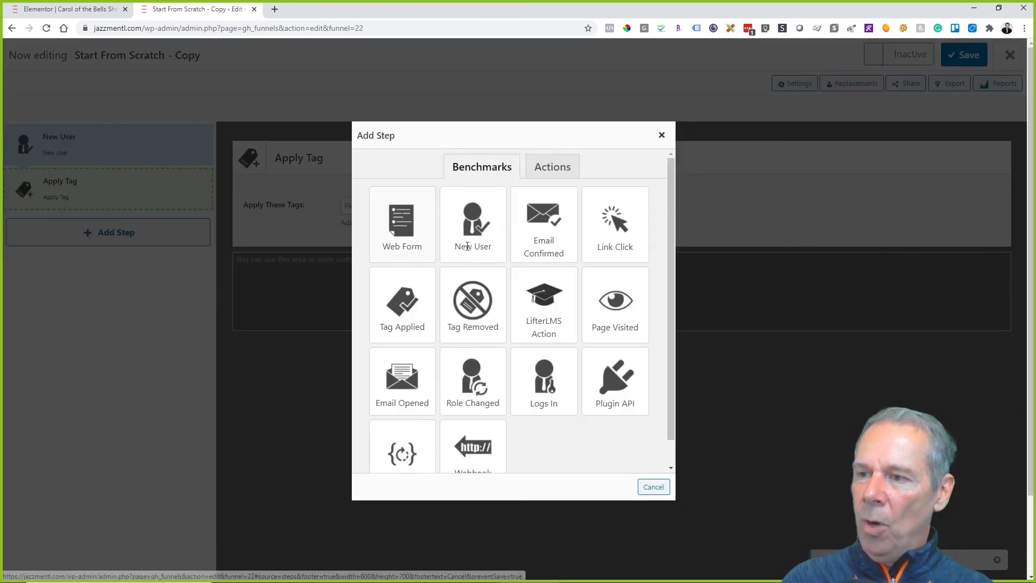
left_click(488, 177)
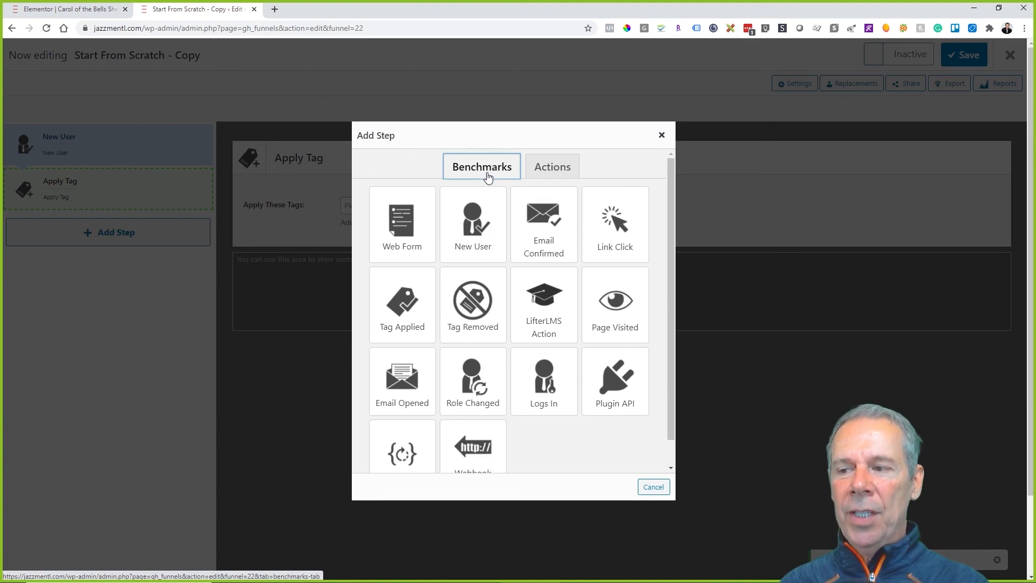
left_click(398, 319)
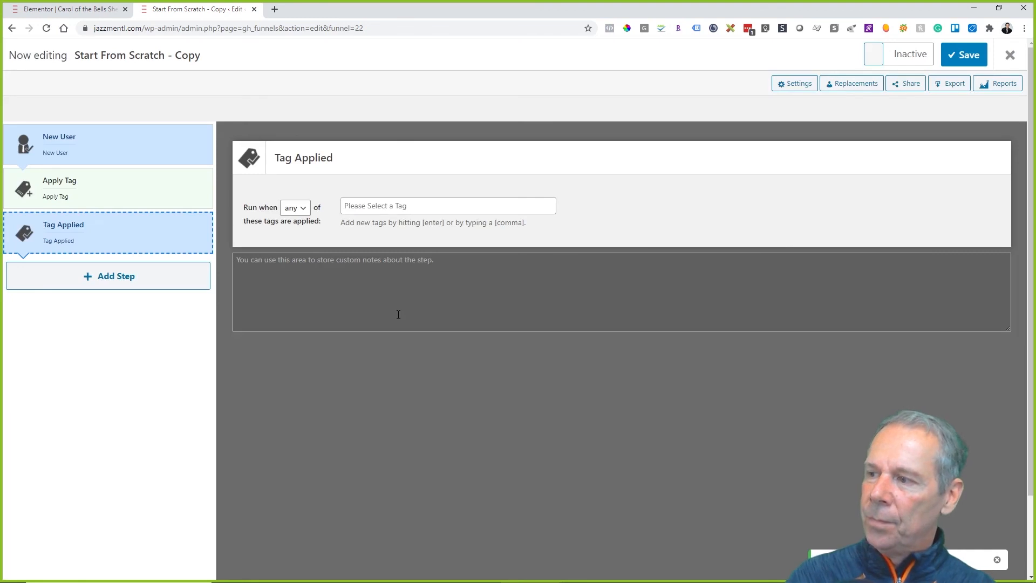
left_click_drag(139, 235, 150, 143)
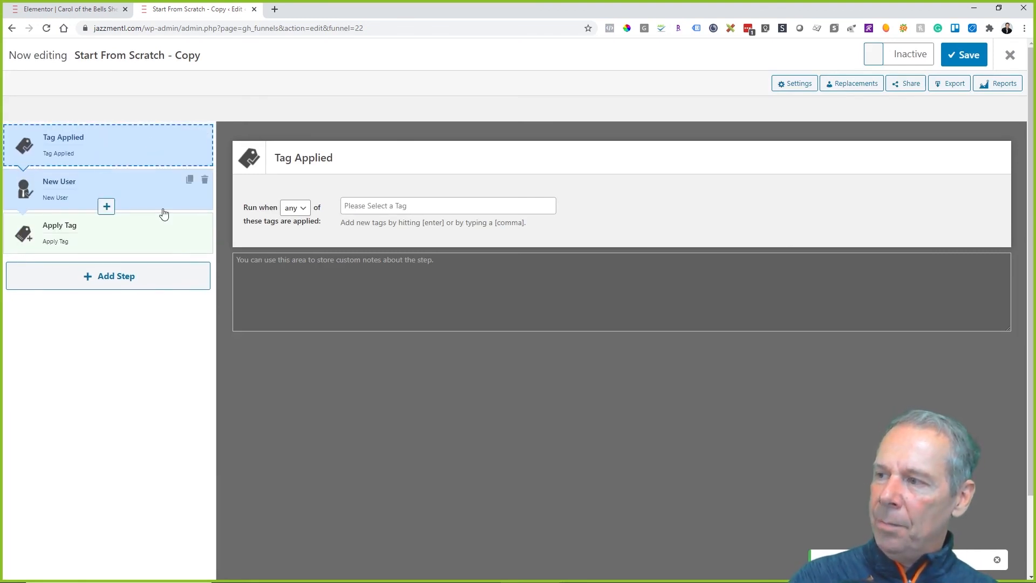
Step: Set the Tag Applied benchmark's tag to "System - 10. Mktg - Free Carol Bells Music - Start" and compare it with the opt-in form's tag
left_click(461, 211)
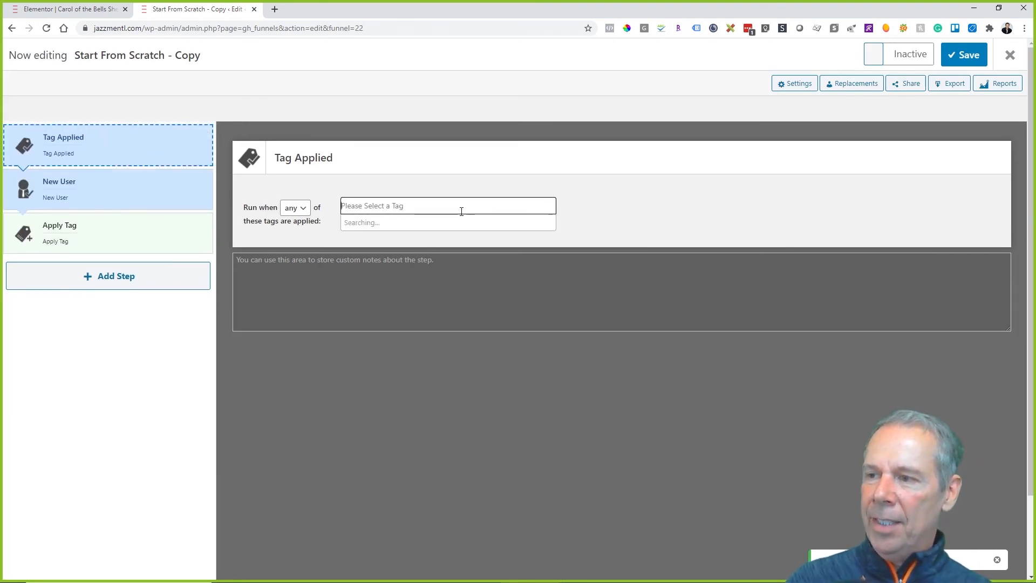
type("start")
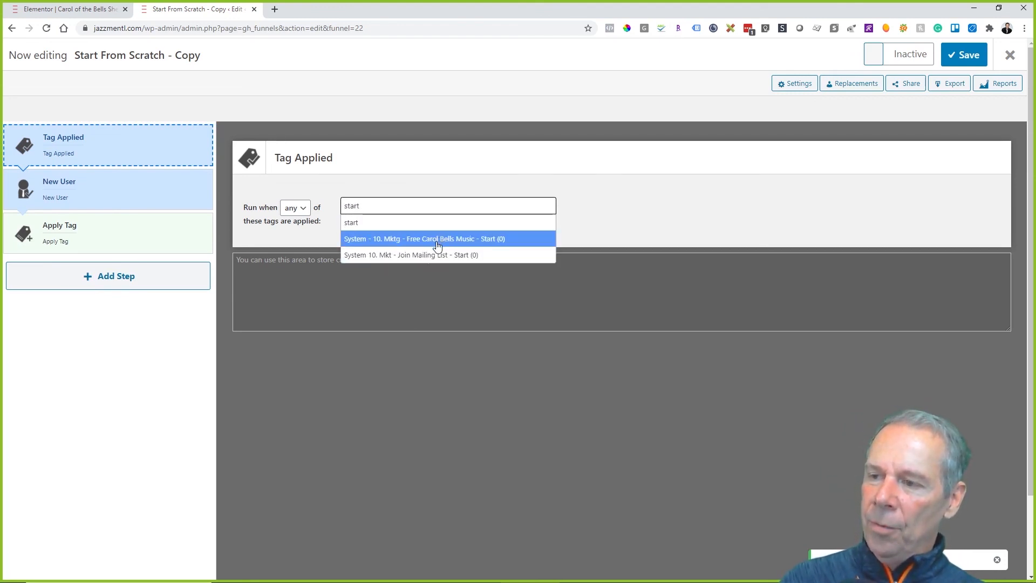
left_click(438, 246)
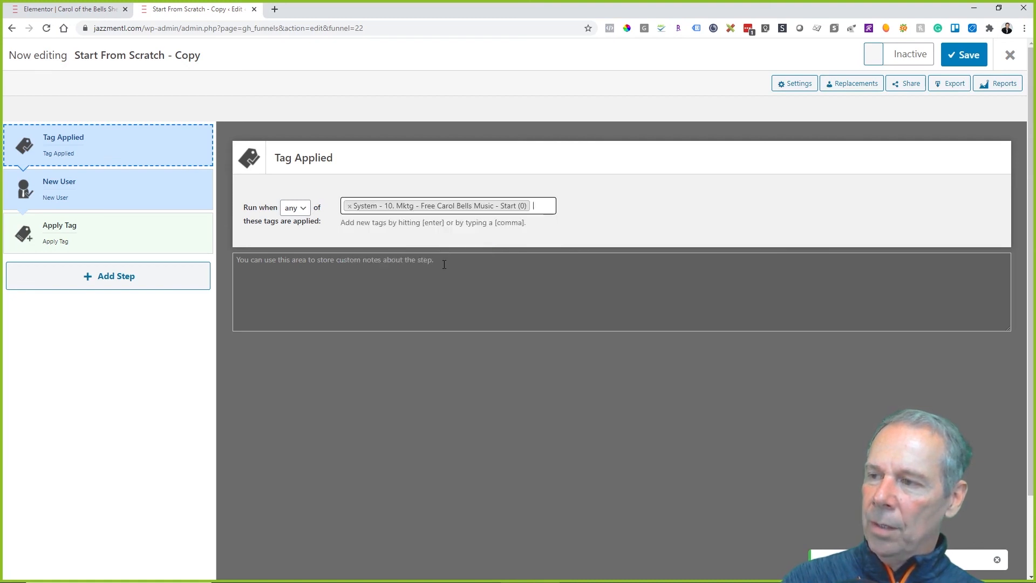
left_click(444, 264)
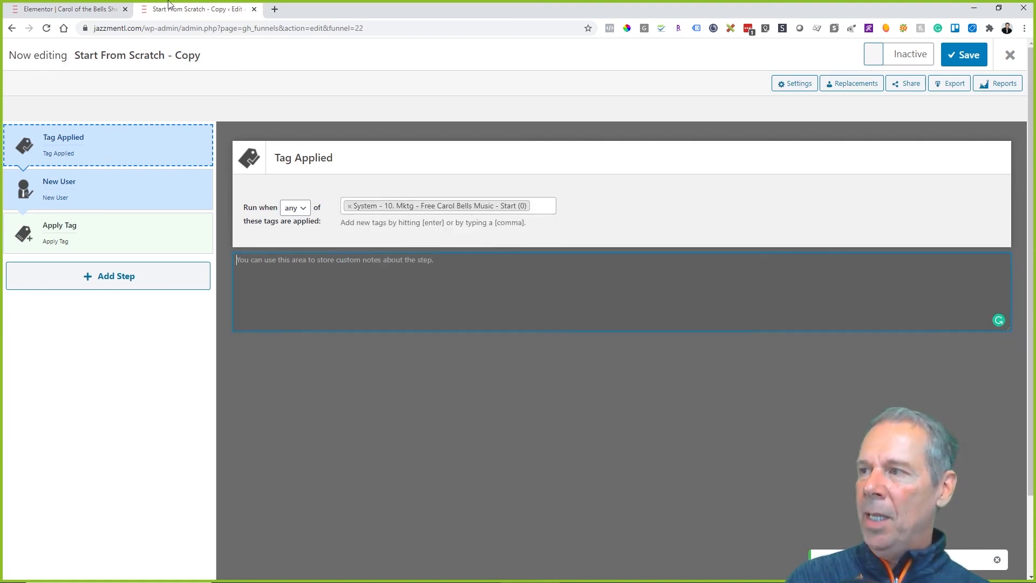
left_click(111, 10)
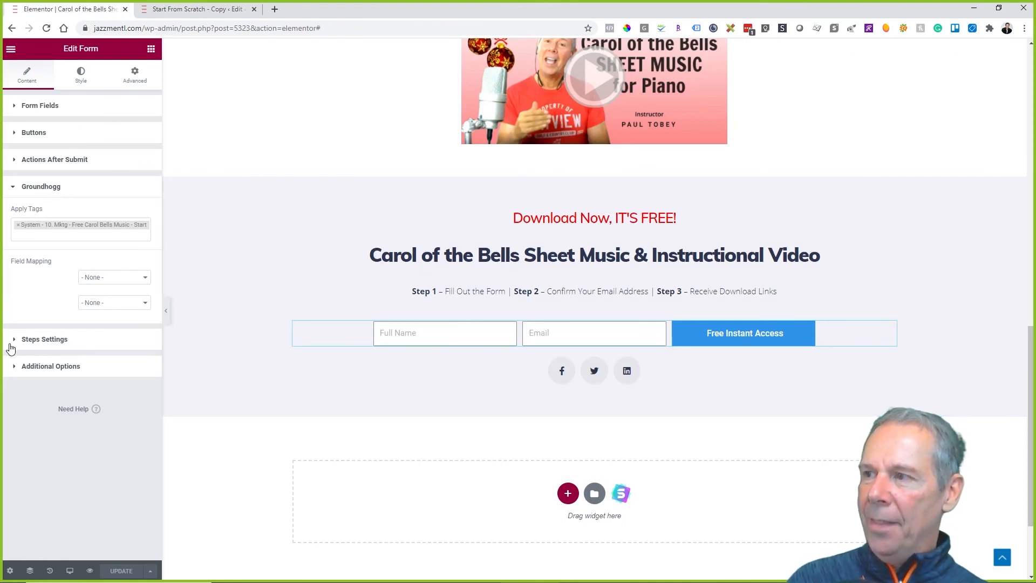
left_click(167, 11)
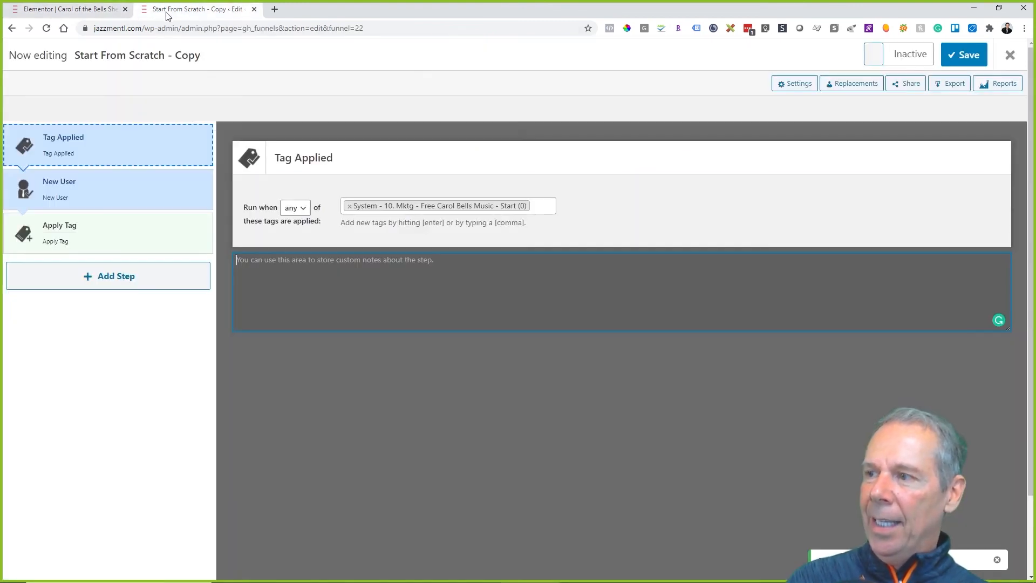
left_click(122, 147)
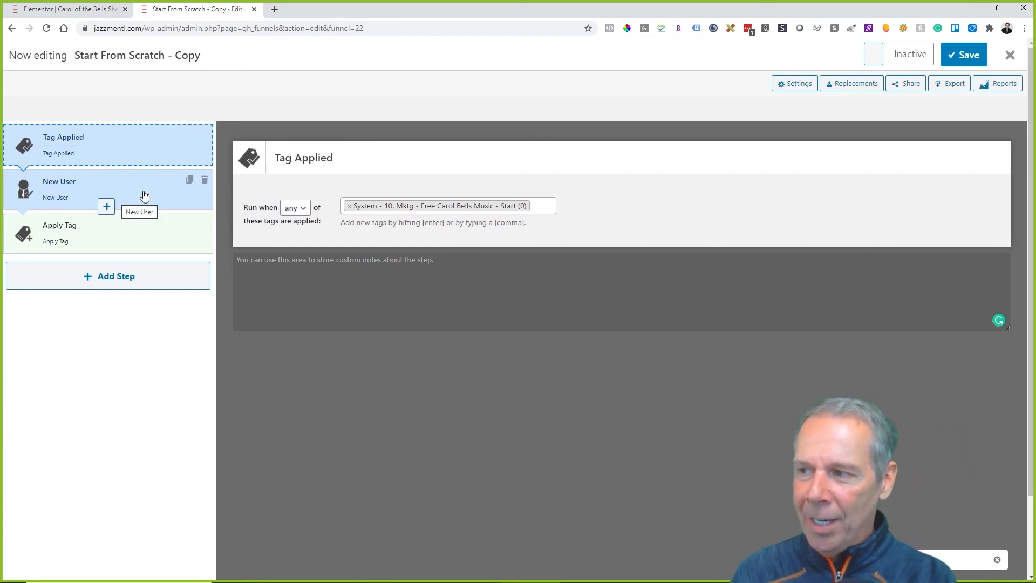
Step: Delete the New User and Apply Tag steps from the funnel, confirming each removal
left_click(205, 182)
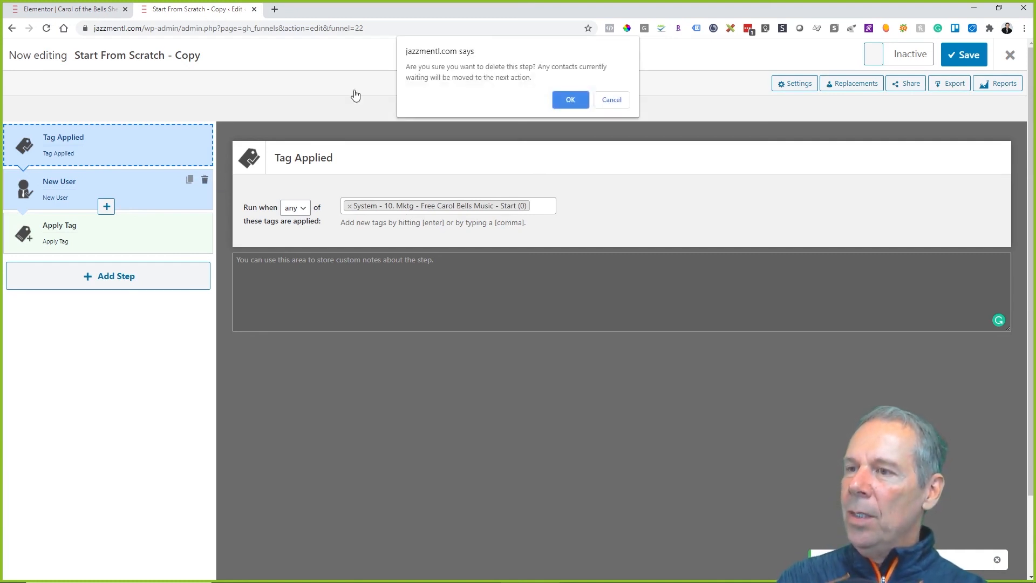
left_click(567, 95)
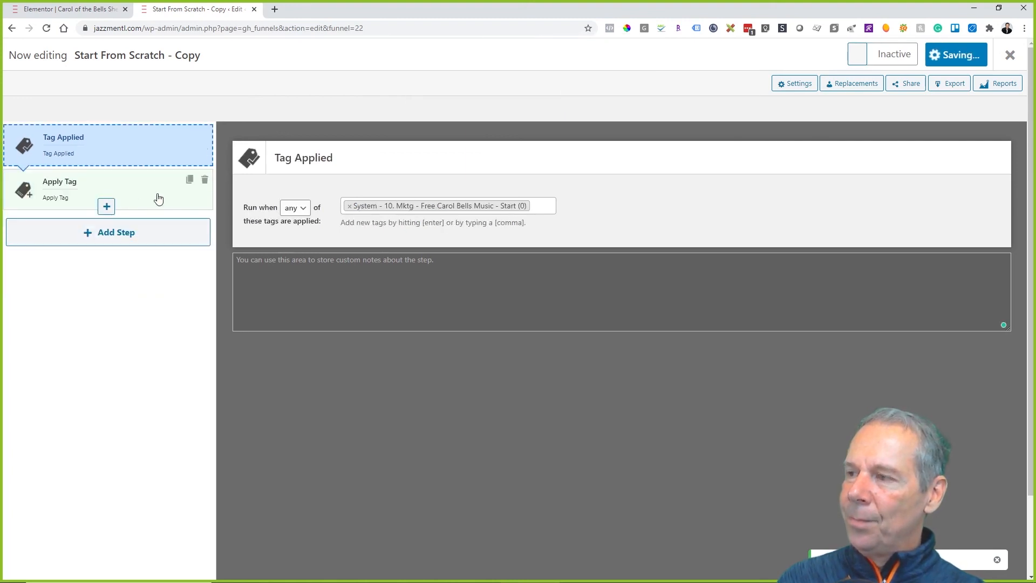
left_click(206, 183)
left_click(570, 100)
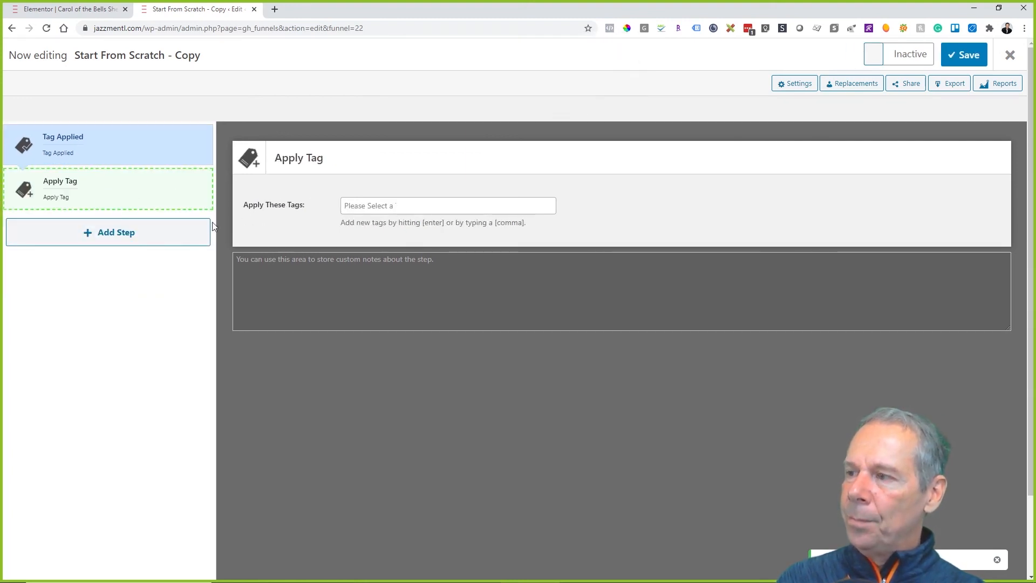
Step: Add a Send Email action after the Tag Applied benchmark and select it
left_click(134, 196)
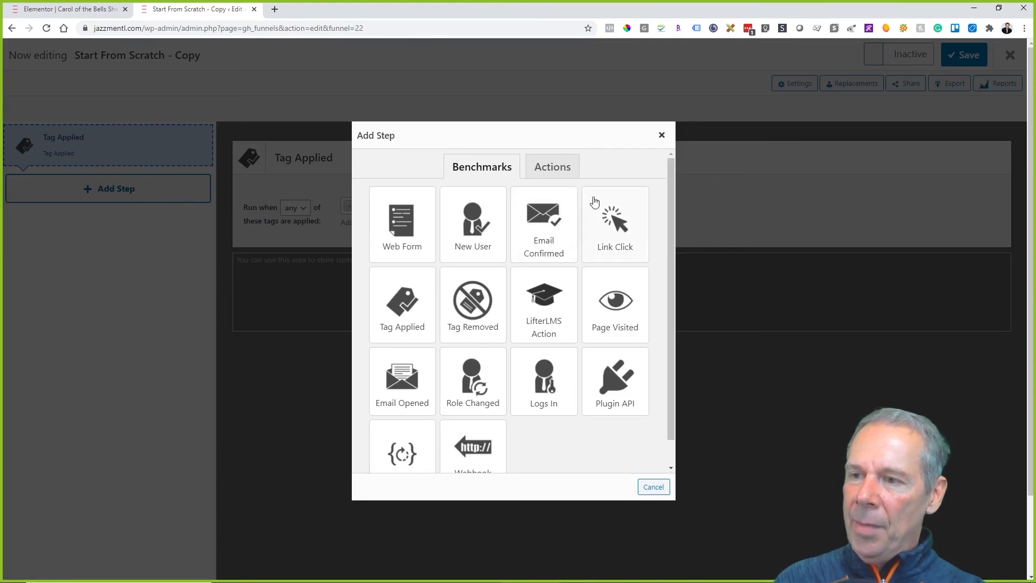
left_click(558, 170)
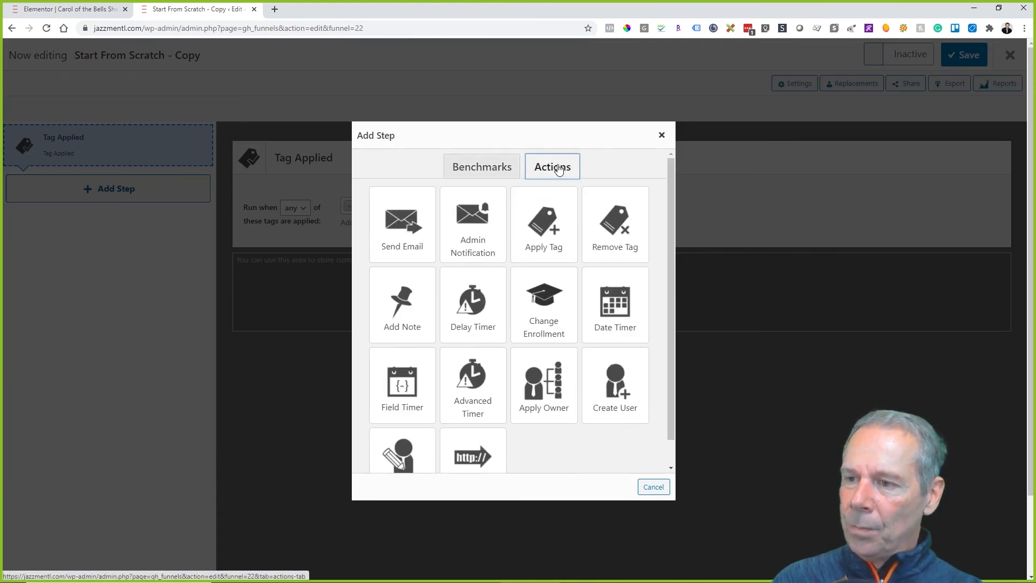
left_click(397, 233)
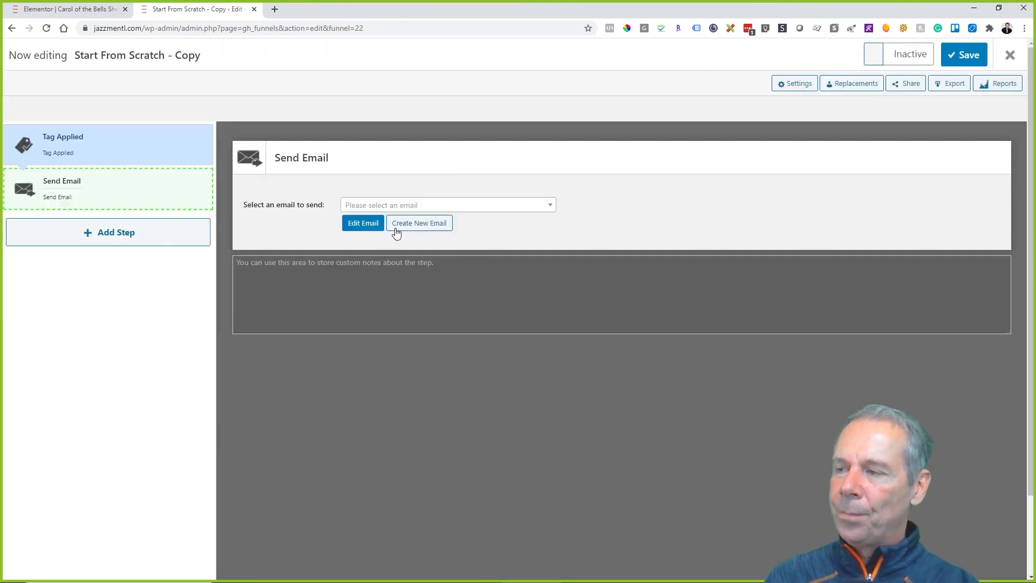
left_click(123, 189)
left_click(123, 190)
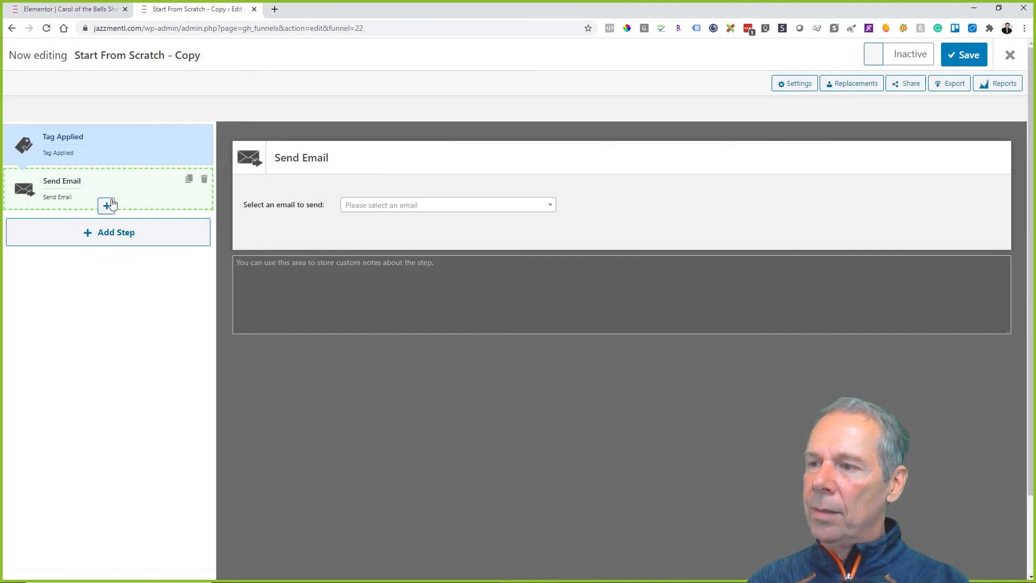
Step: Create a new email based on "10. Mkg - Join Mailing List - TY Email #1" and reduce the width of its Jazzmentl logo
left_click(435, 223)
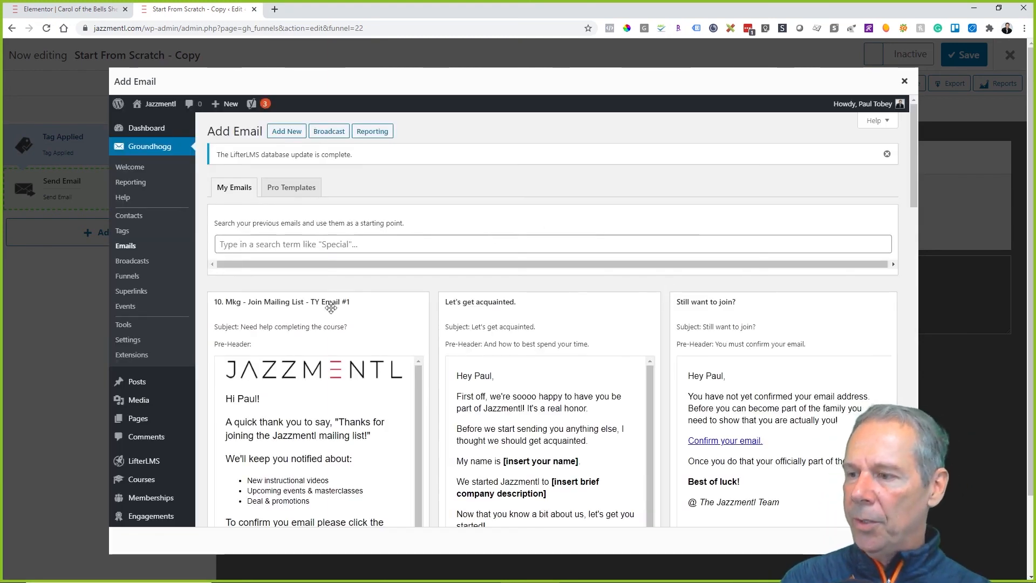
scroll(330, 324, "down", 5)
scroll(329, 324, "up", 2)
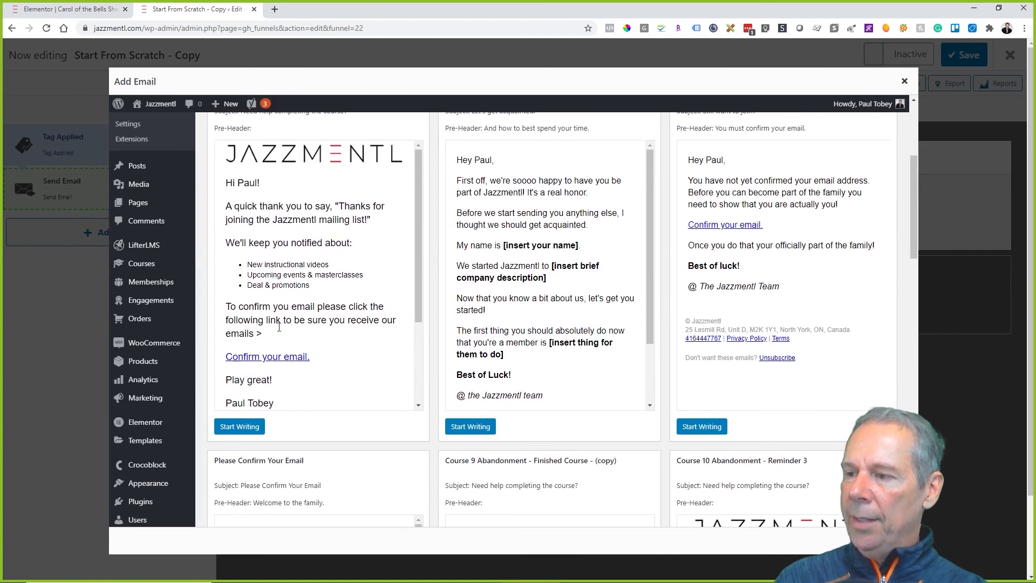
left_click(240, 428)
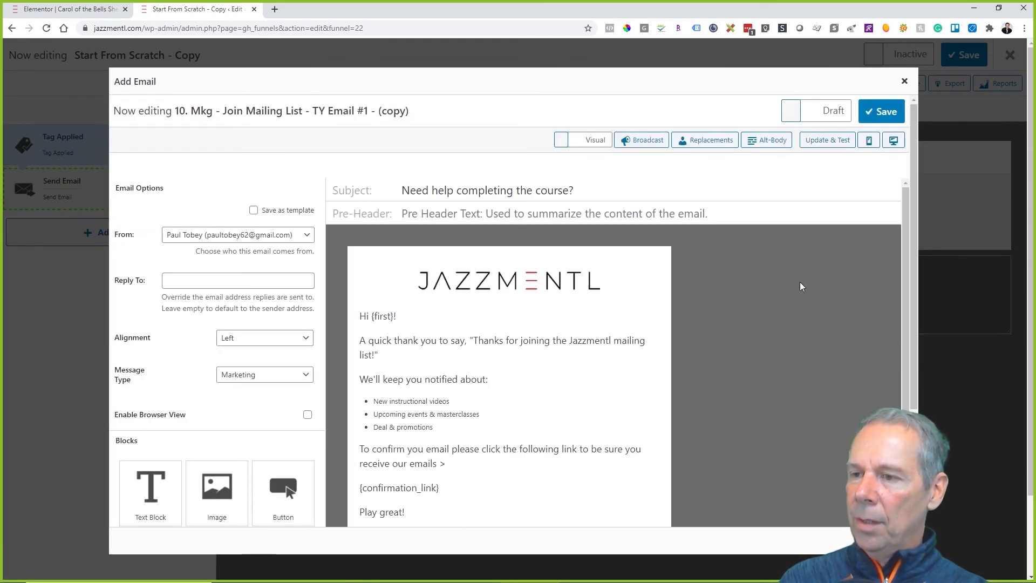
left_click(473, 278)
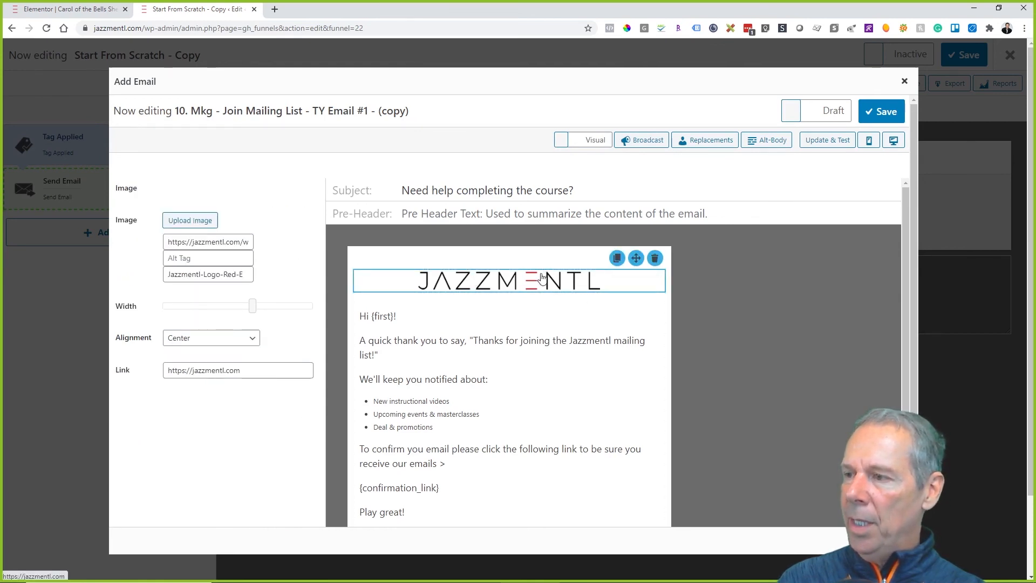
left_click_drag(253, 306, 234, 306)
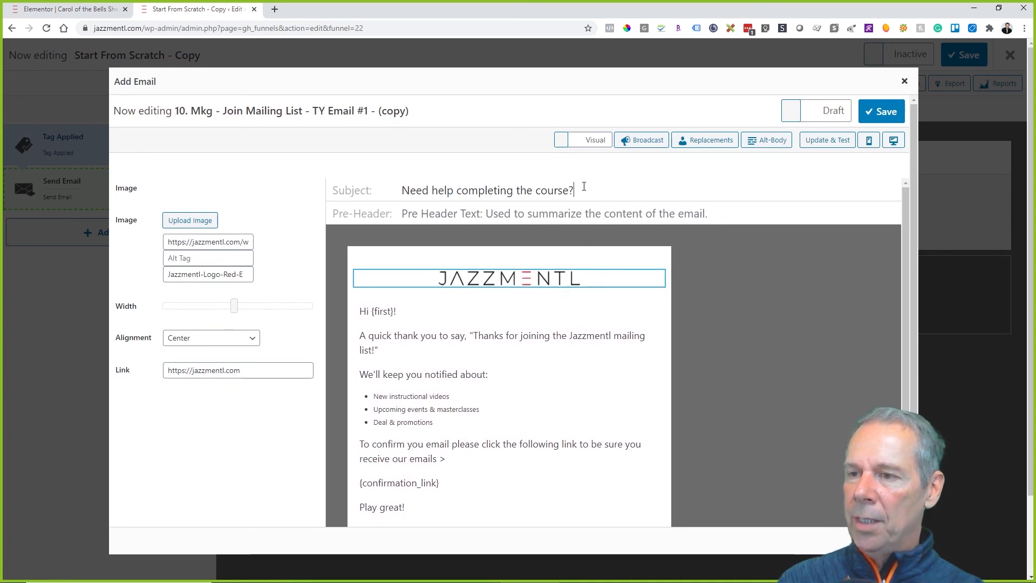
Step: Replace the email's subject with "Please confirm your email to get your download."
left_click_drag(584, 196, 401, 190)
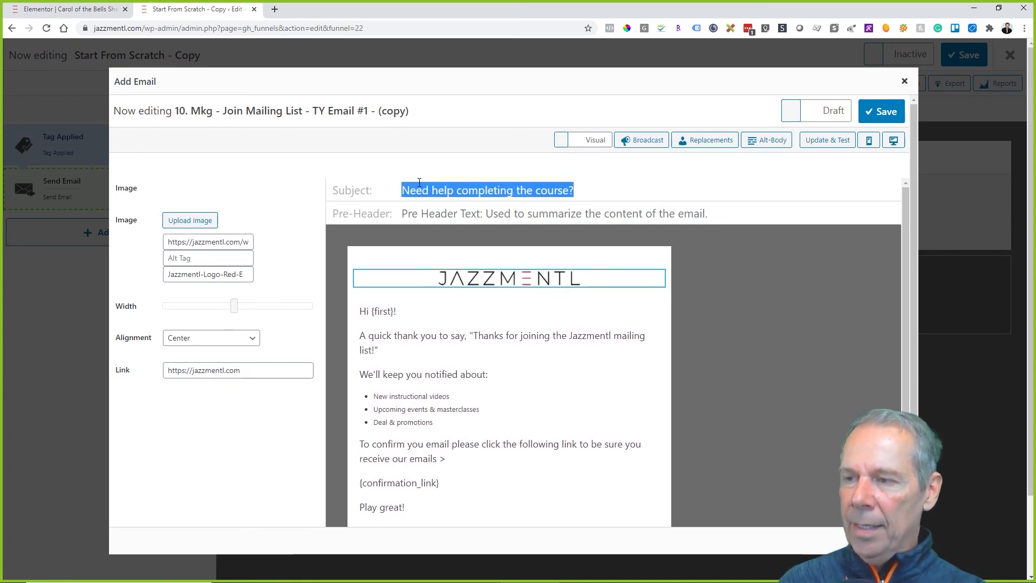
type("Please confirm ")
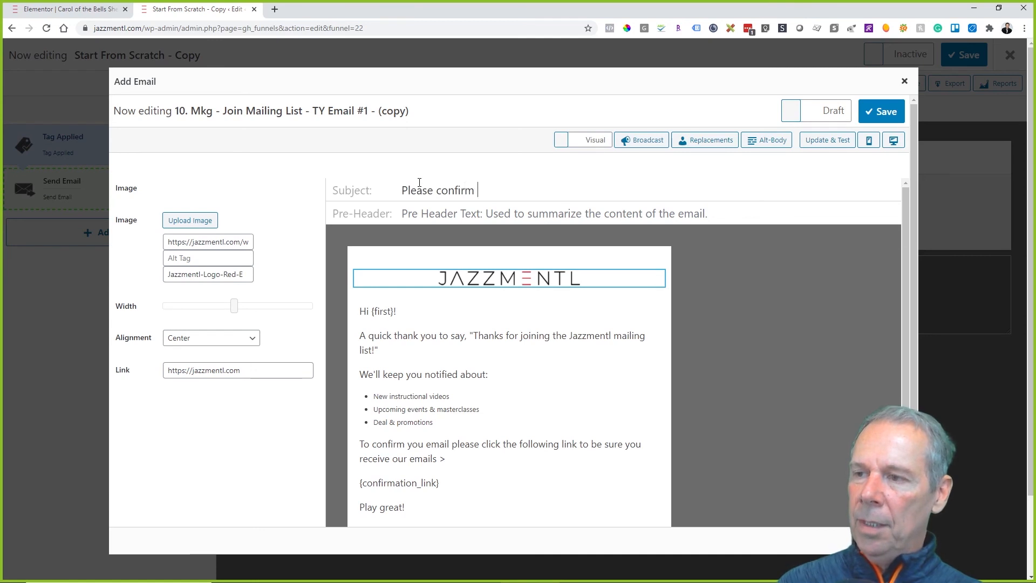
type("your email")
type("t")
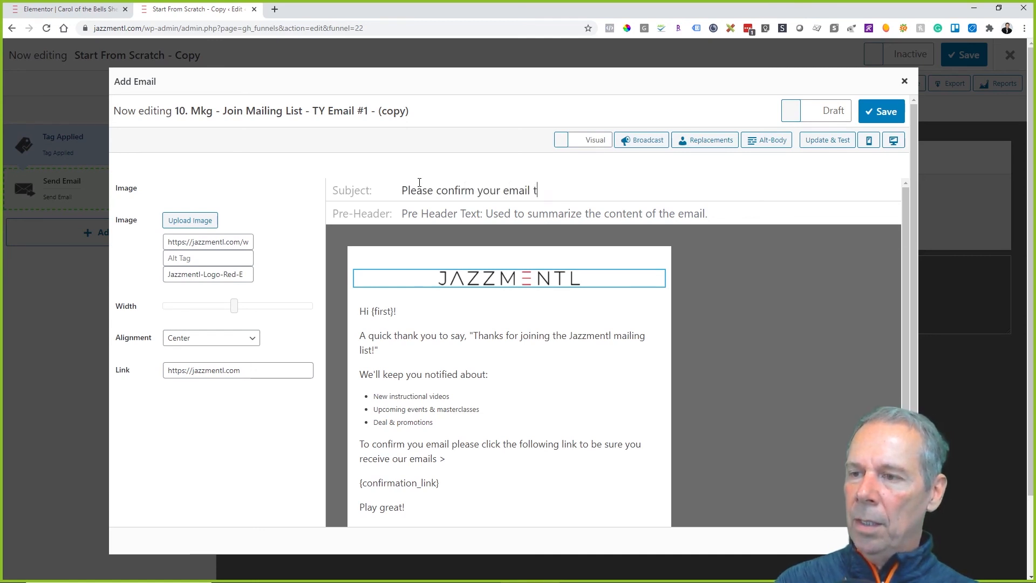
type("o get your download.")
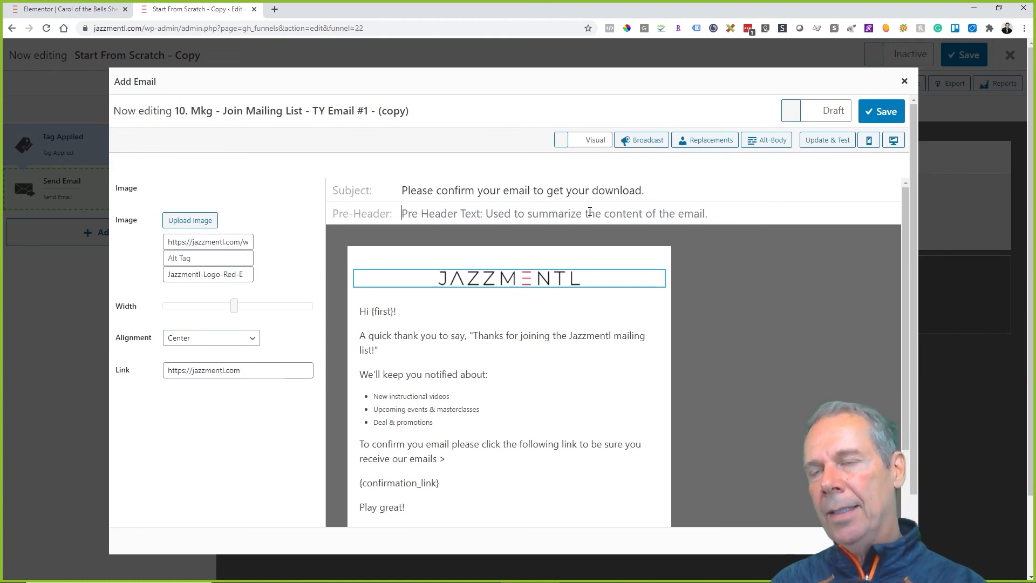
Step: Set the email's pre-header to "Your sheet music awaits"
left_click(589, 212)
type("You")
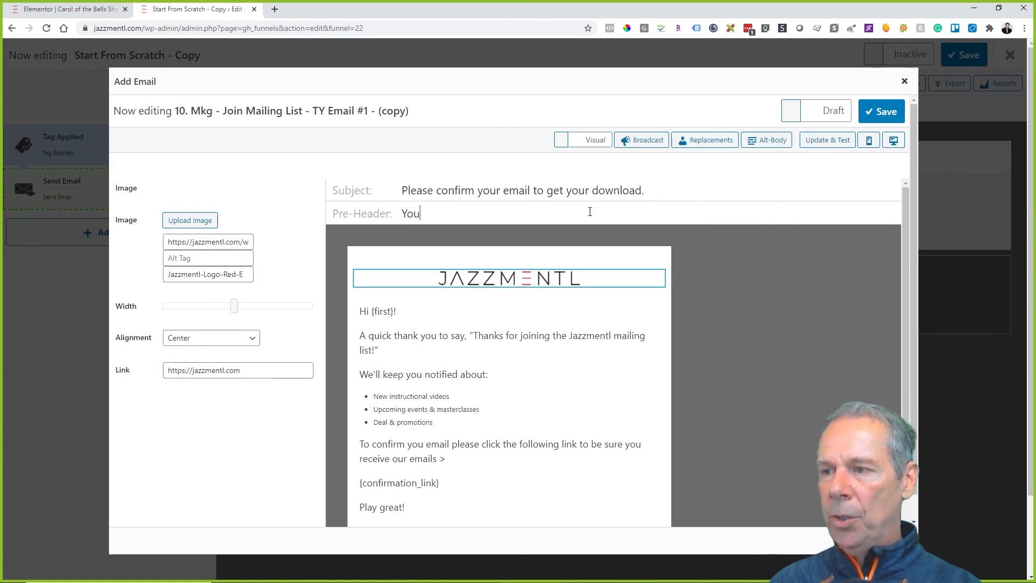
type("r sheet music awaits")
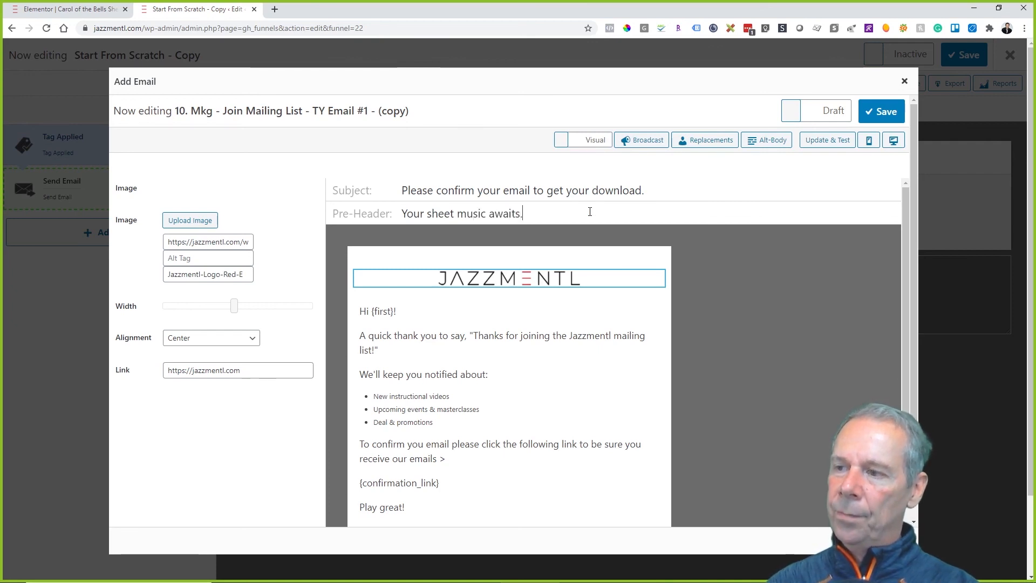
Step: Delete the mailing-list thank-you and notification list from the email's text block, and end the greeting with a comma and a new line
left_click(485, 349)
left_click(256, 376)
scroll(256, 376, "down", 3)
scroll(256, 376, "up", 2)
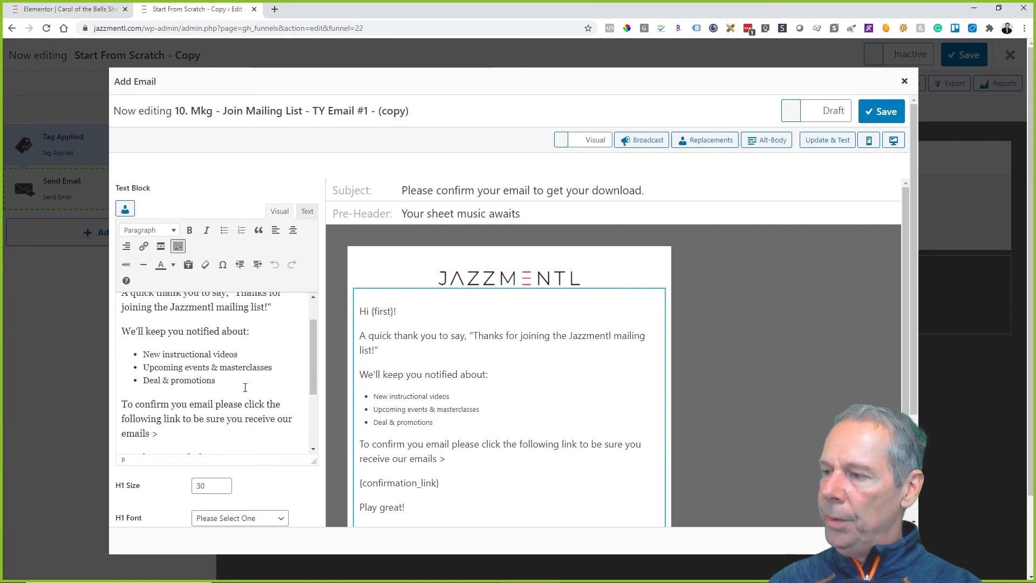
left_click(174, 429)
left_click_drag(174, 428, 146, 372)
left_click(248, 429)
left_click_drag(247, 429, 110, 336)
key("BackSpace")
key("BackSpace")
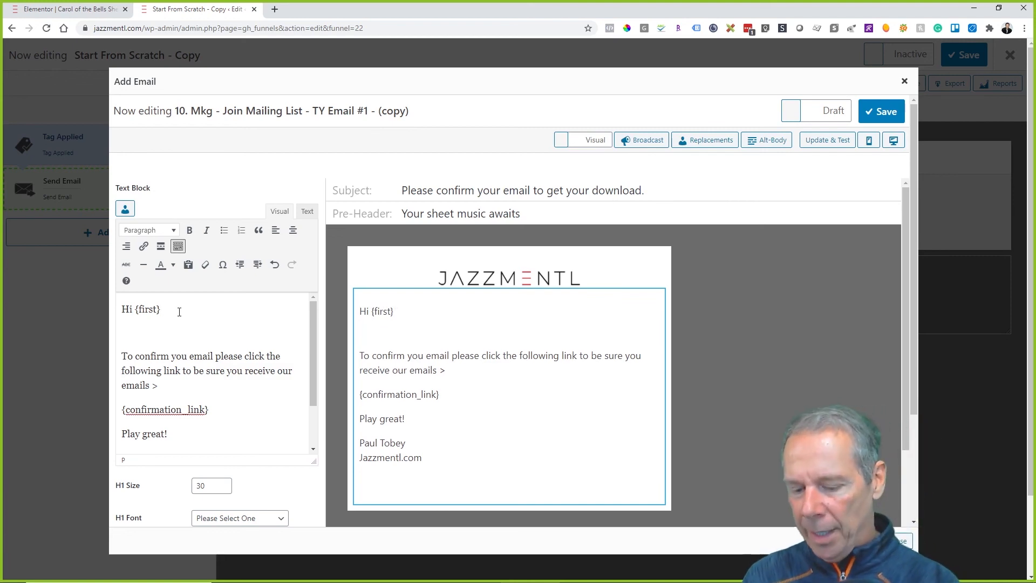
type(",")
key("Return")
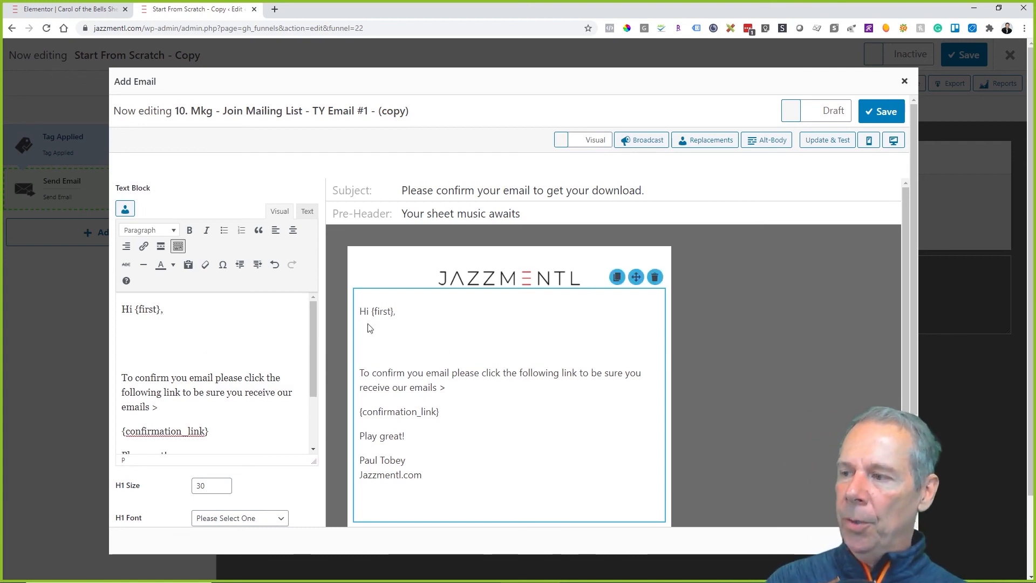
Step: Look through the available replacement codes for contact names and confirmation links
left_click(712, 141)
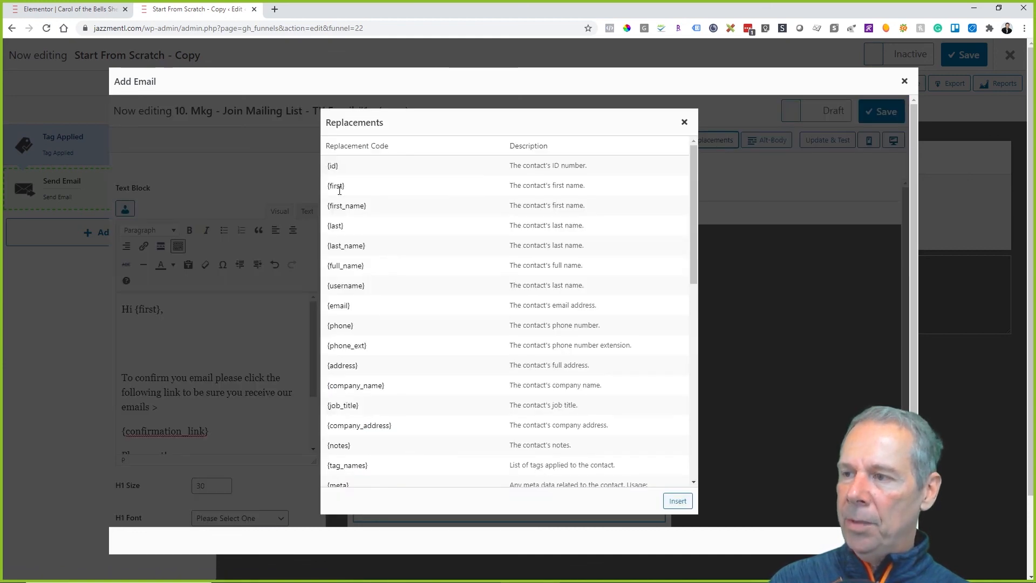
scroll(339, 190, "down", 10)
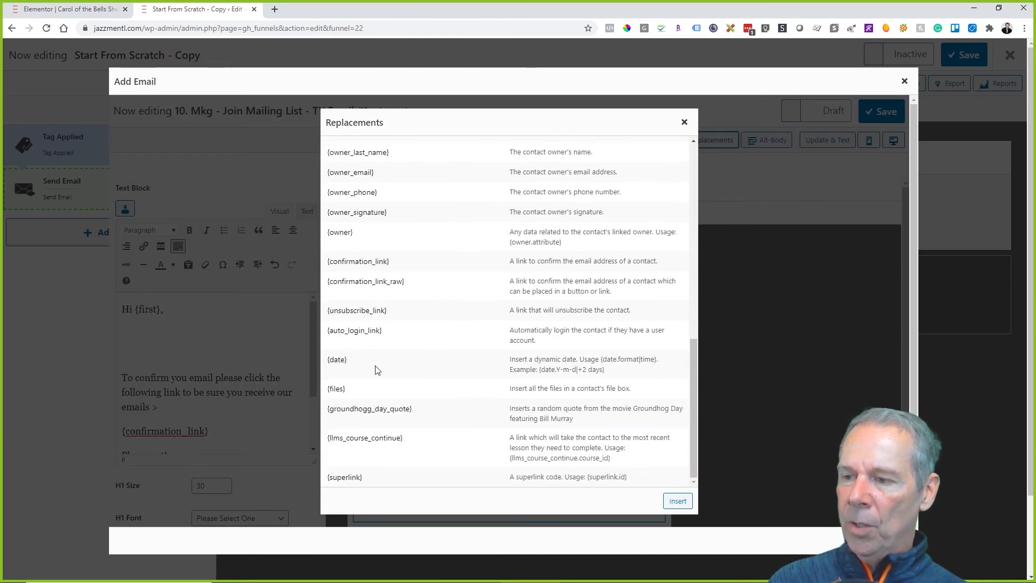
scroll(567, 254, "up", 2)
left_click(684, 122)
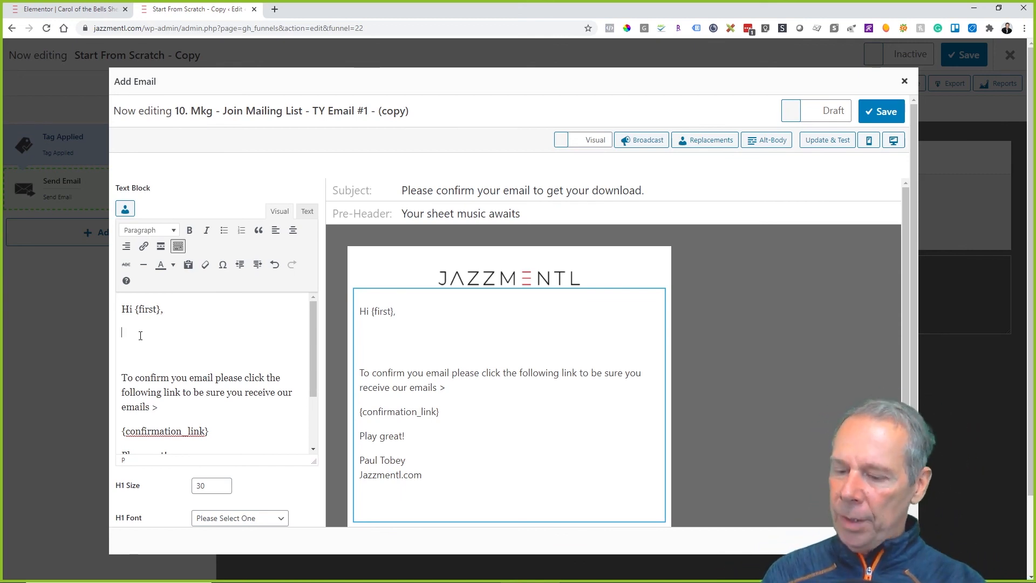
Step: Write "Thank so much for requesting your free sheet music and instructional video for Carol of the Bells, nicely done!" below the greeting
type("Thank")
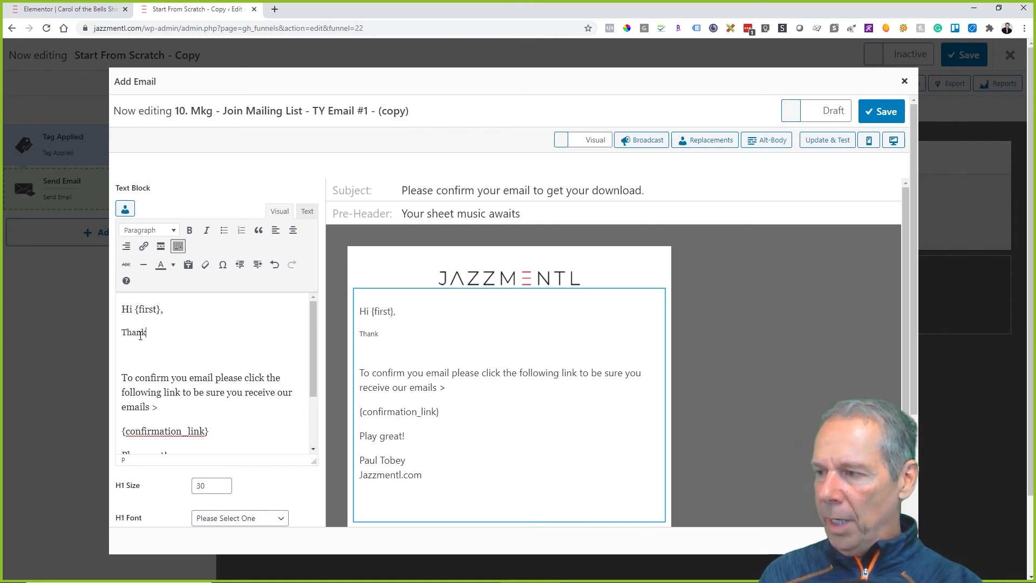
type(" so much for")
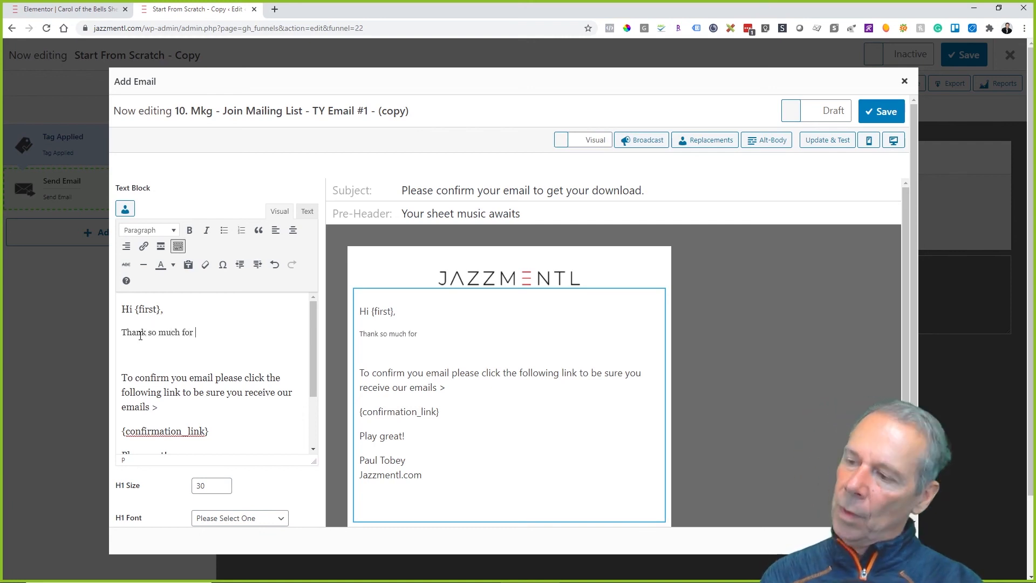
type(" fill")
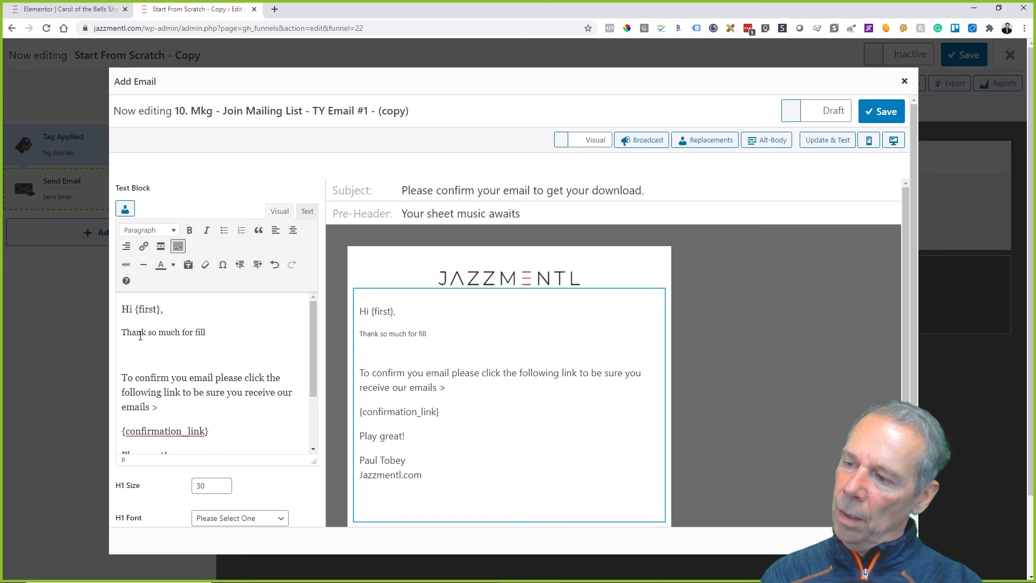
key("BackSpace")
key("BackSpace")
key("BackSpace")
key("BackSpace")
type("re")
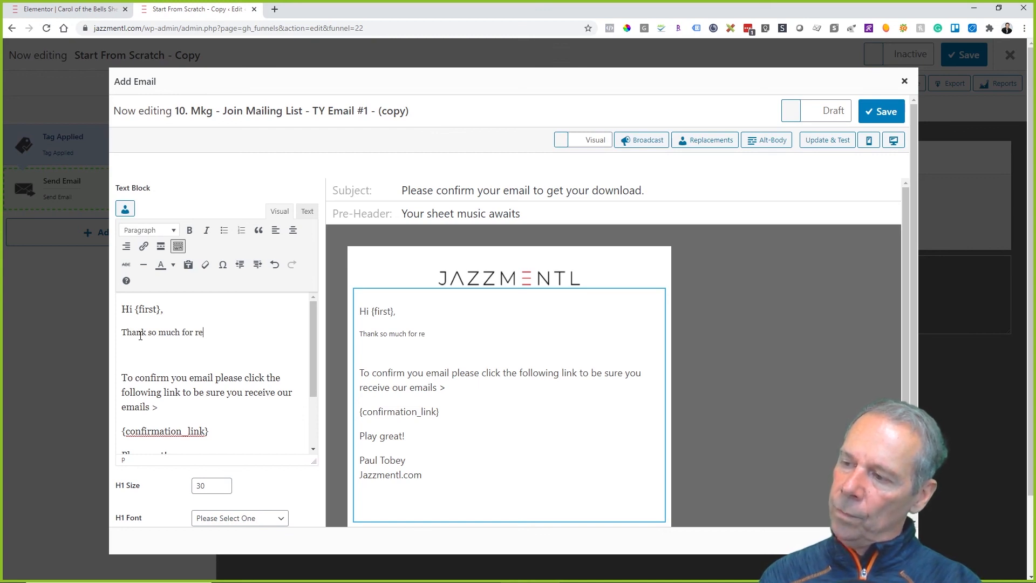
type("questing your f")
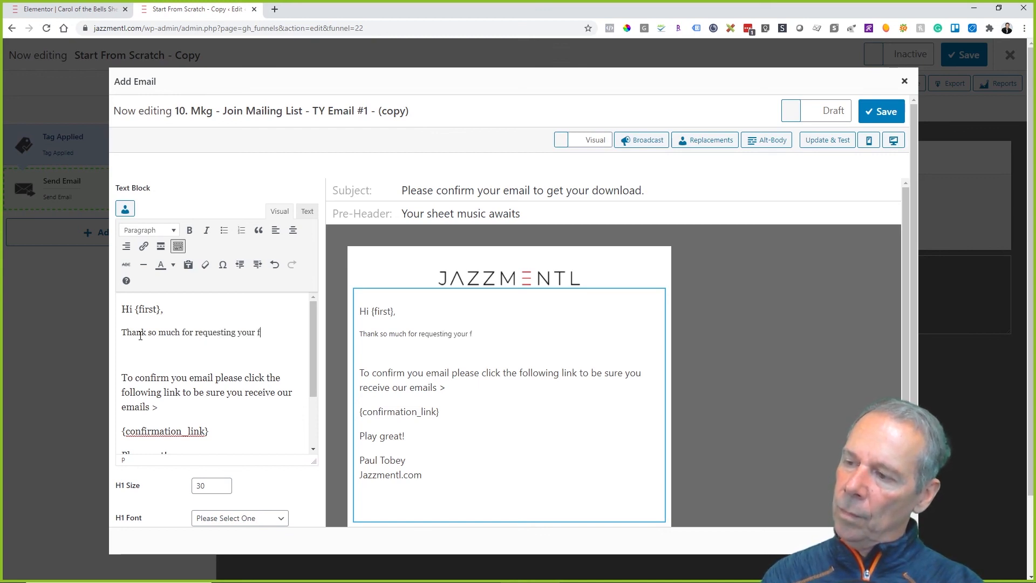
type("ree sheet music and vid")
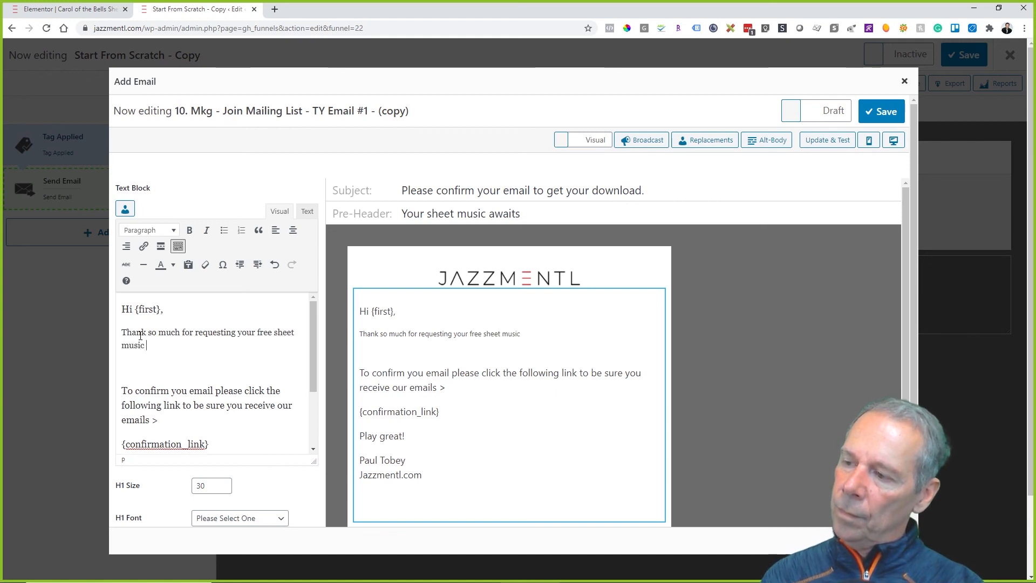
key("BackSpace")
key("BackSpace")
key("BackSpace")
type("in")
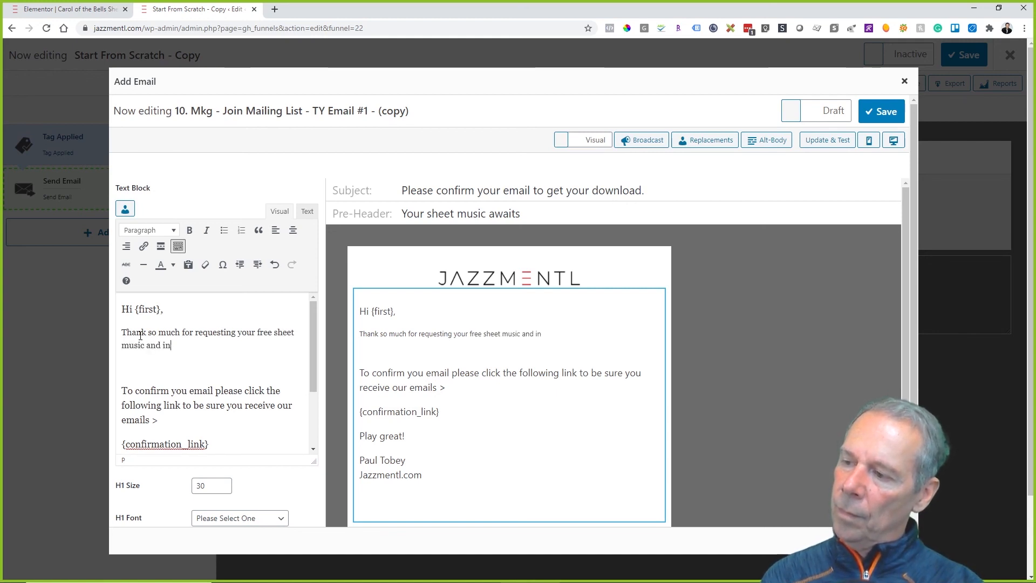
type("structional b")
key("BackSpace")
type("video for Carol of the ")
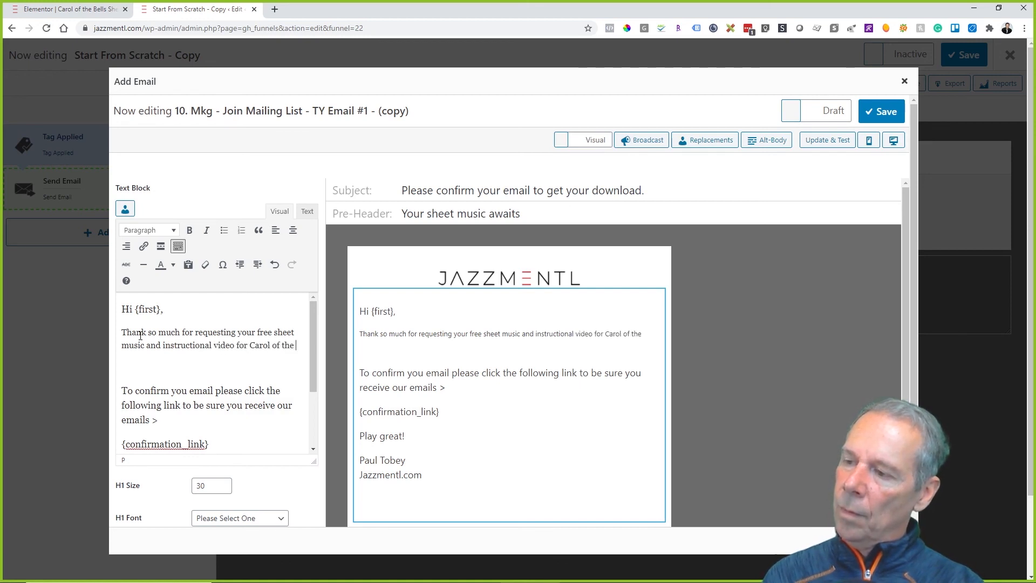
type("Bells.")
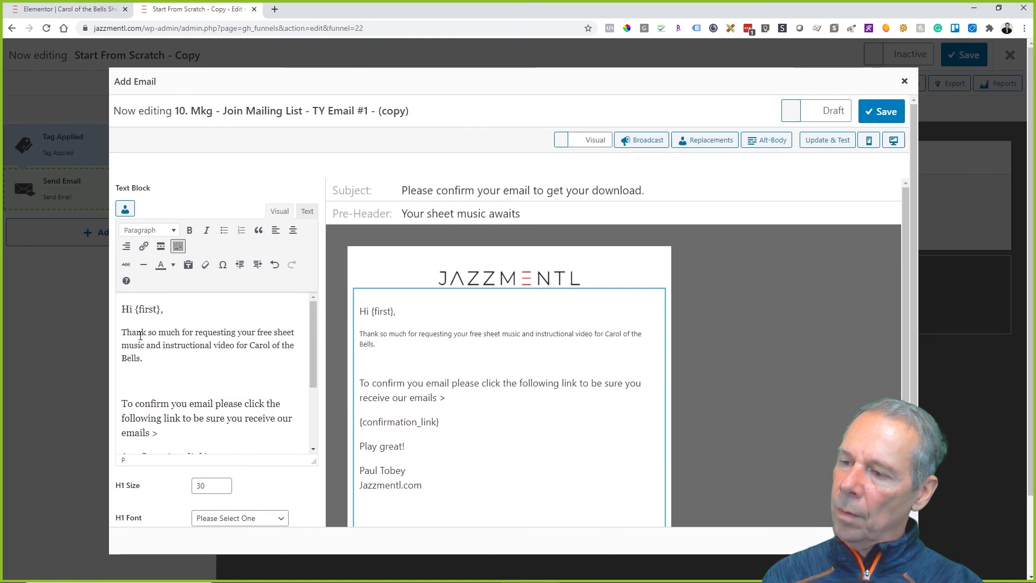
key("BackSpace")
type("nicely done!")
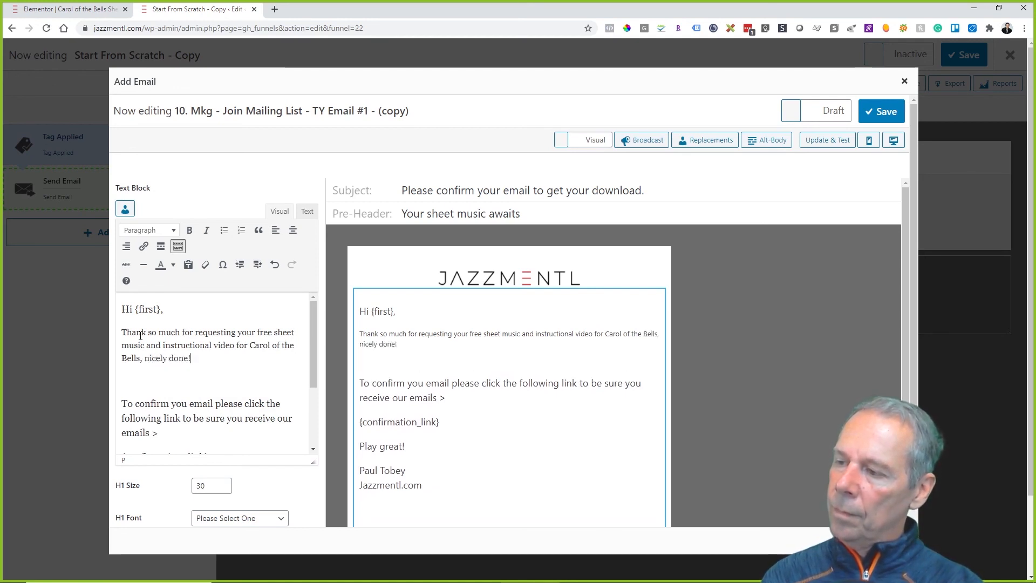
Step: Delete the old email confirmation paragraph and the extra blank line above it, leaving an empty line before the confirmation link code
key("Return")
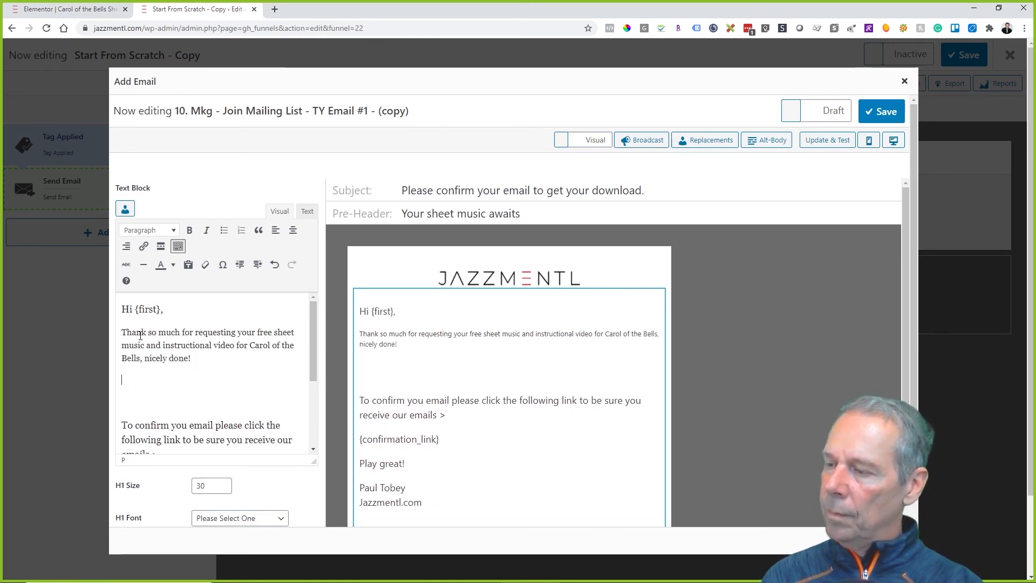
key("Delete")
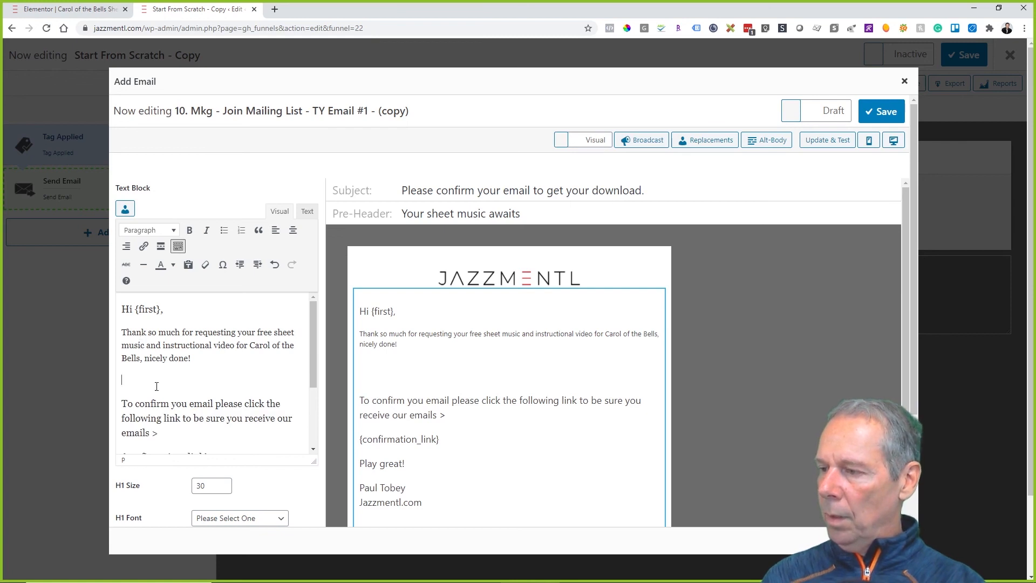
left_click_drag(166, 428, 118, 377)
key("BackSpace")
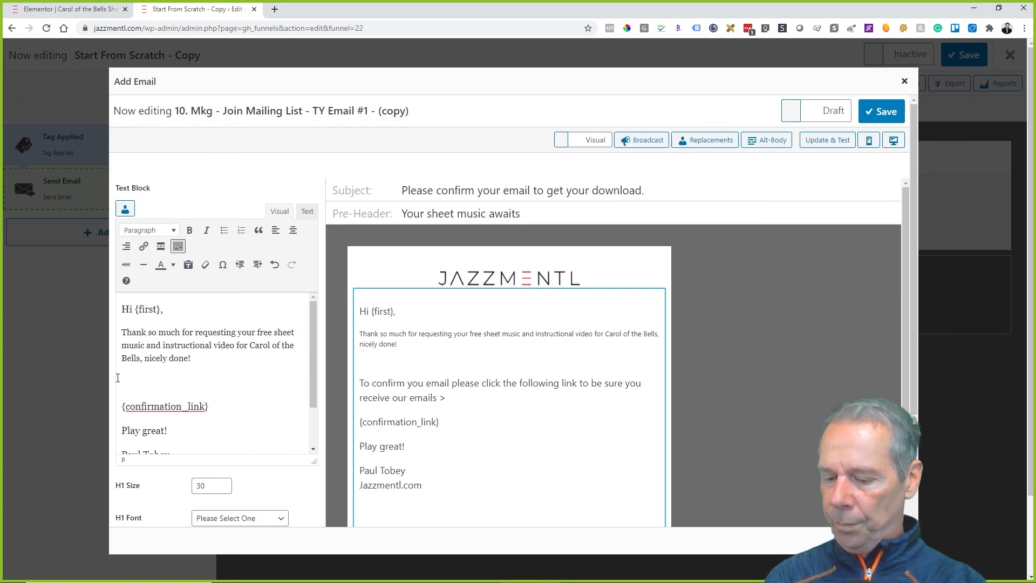
Step: Write "Before we send it to you, we need to confirm your email address, please do that now by clicking the link below."
type("Before we send")
key("BackSpace")
type("d it to you, s")
key("BackSpace")
type("we need to ")
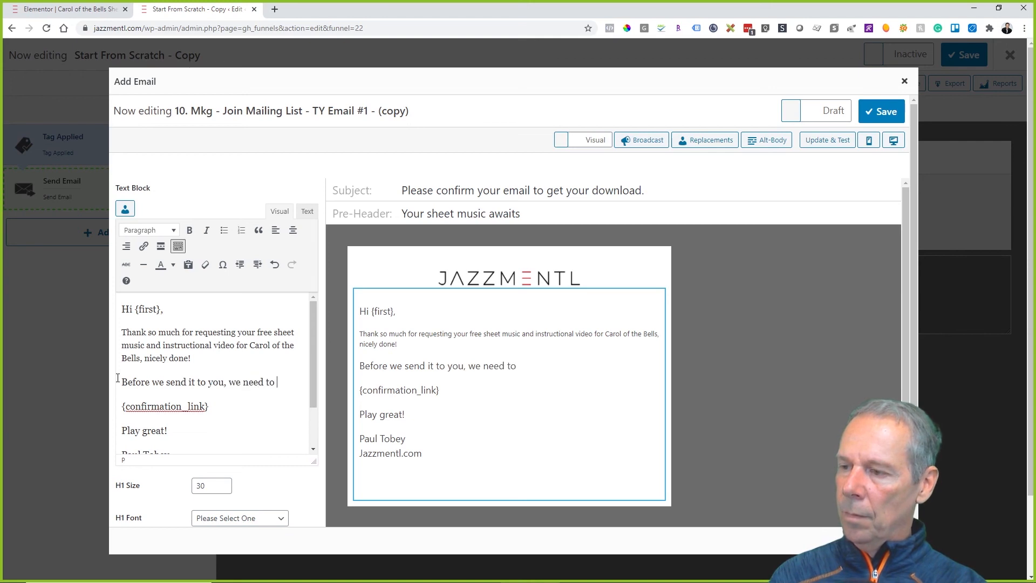
type("confrim")
key("BackSpace")
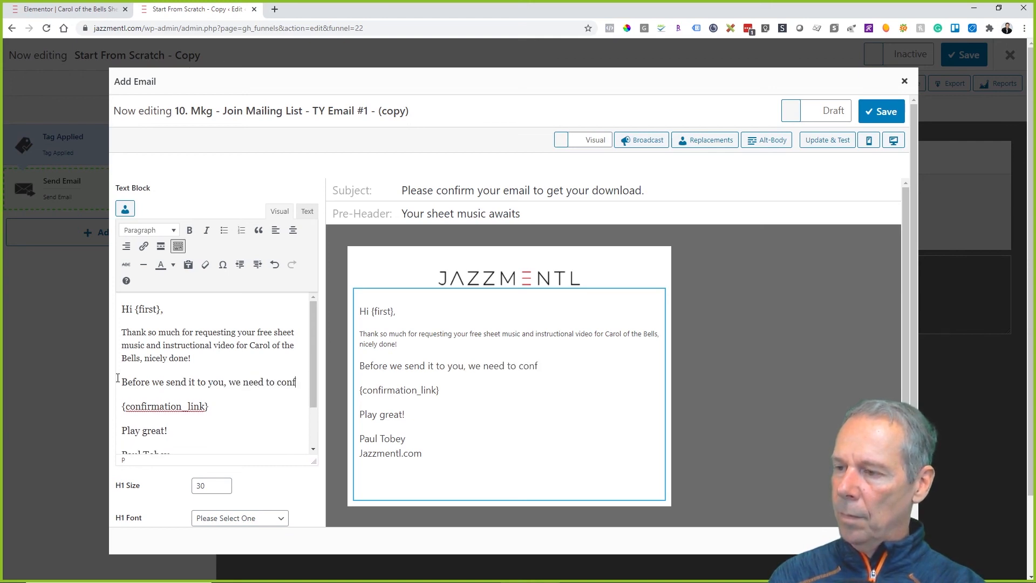
type("rm your")
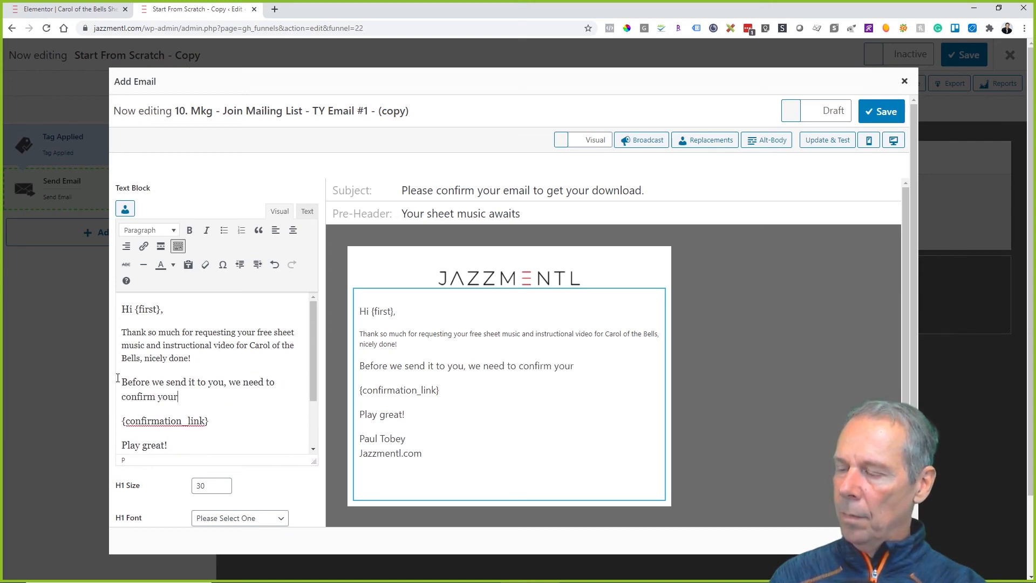
type(" email address,")
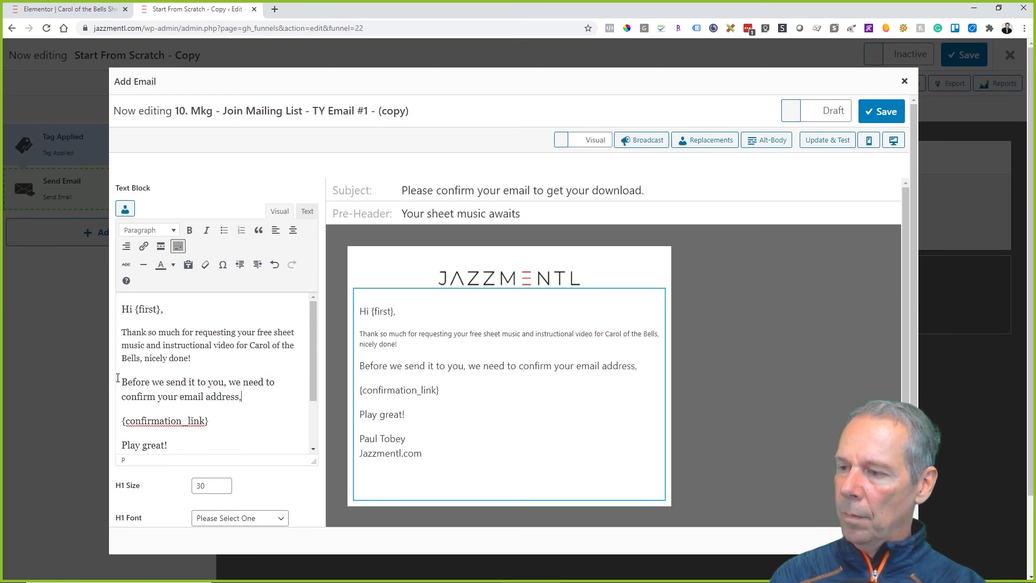
type(" please do t")
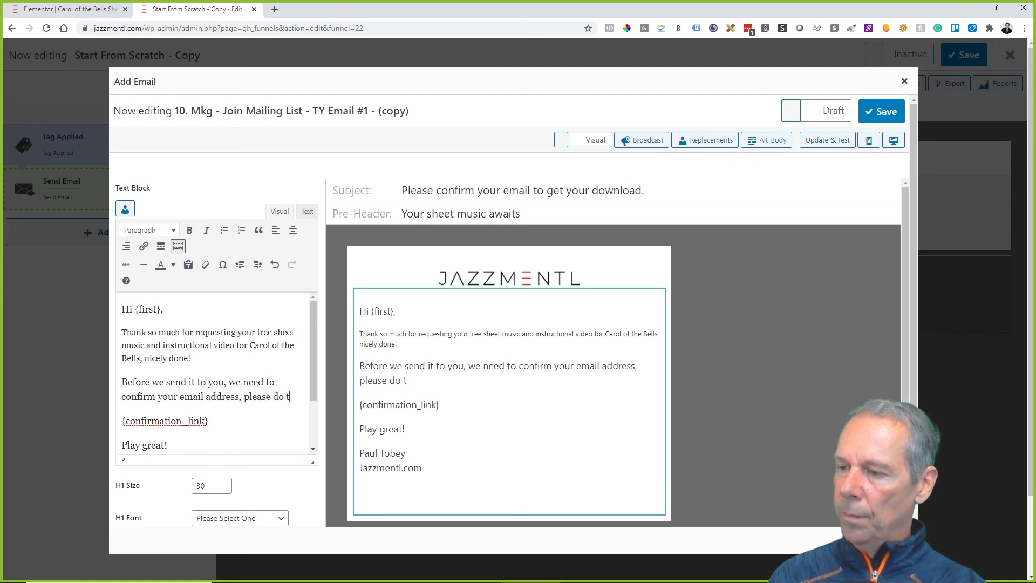
type("hat now by clicking the link below.")
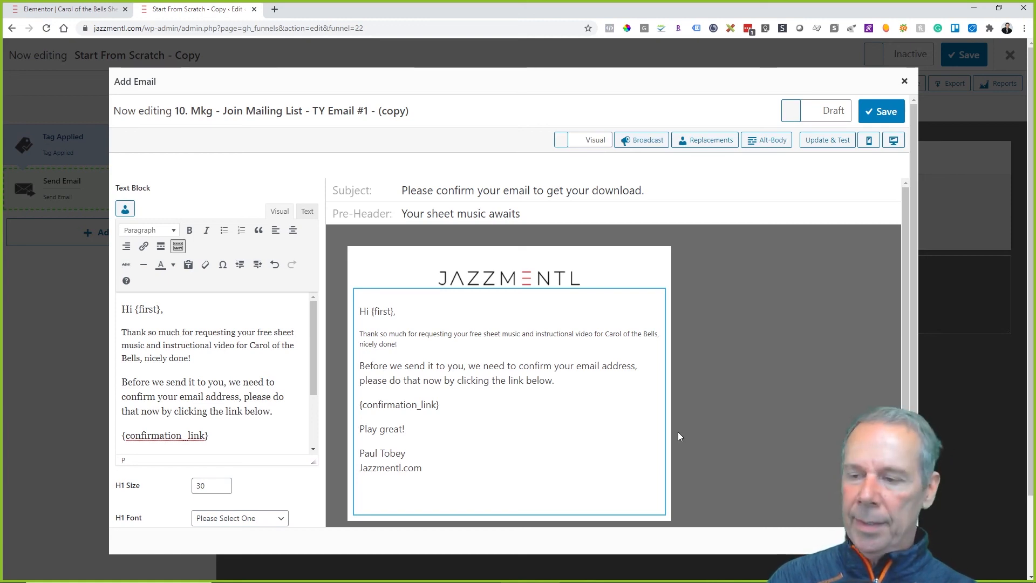
left_click(229, 410)
key("Return")
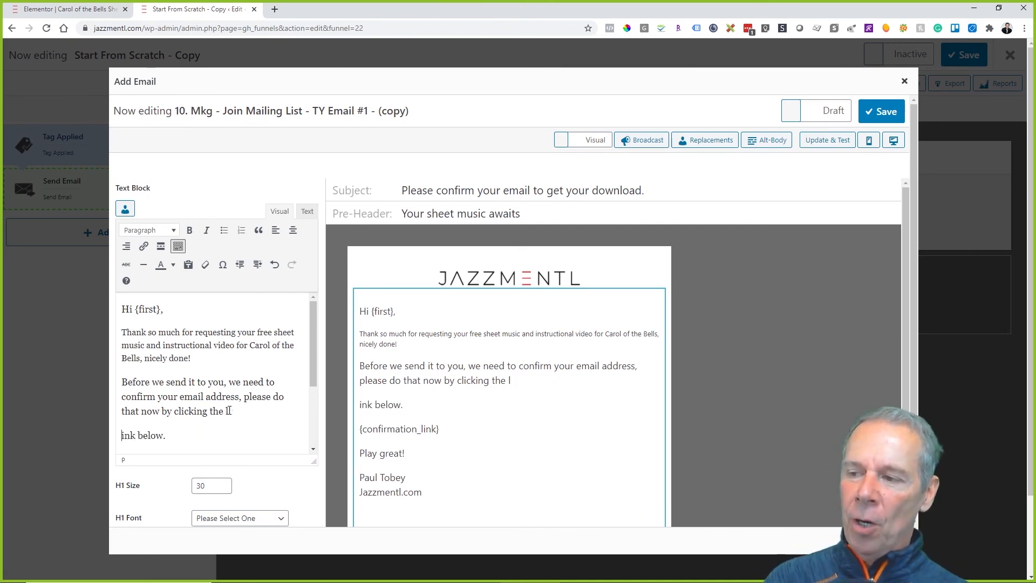
scroll(224, 411, "down", 3)
scroll(232, 370, "up", 2)
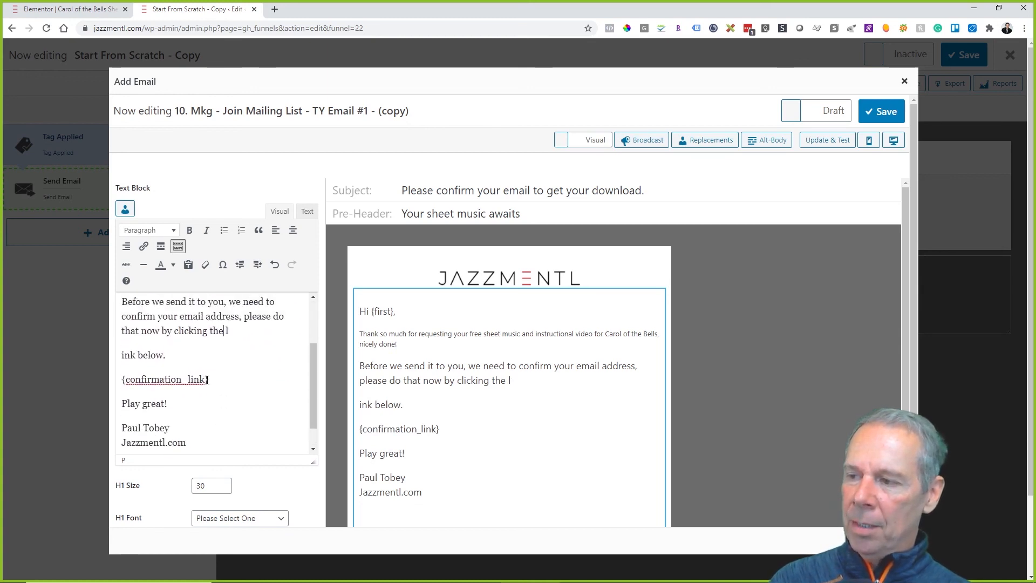
key("BackSpace")
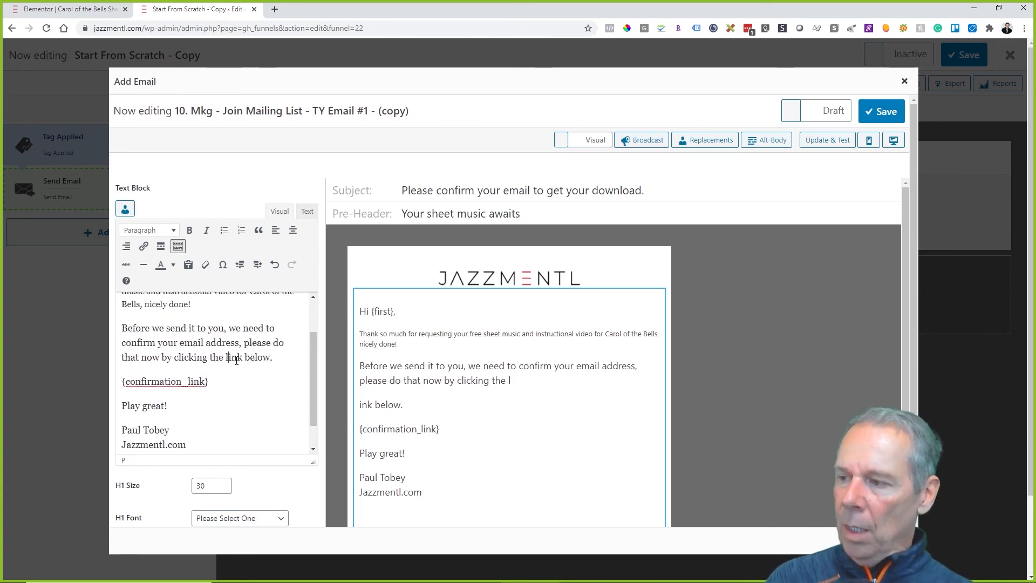
Step: Remove the {confirmation_link} code from its line above "Play great!", keeping the empty line
triple_click(216, 382)
key("BackSpace")
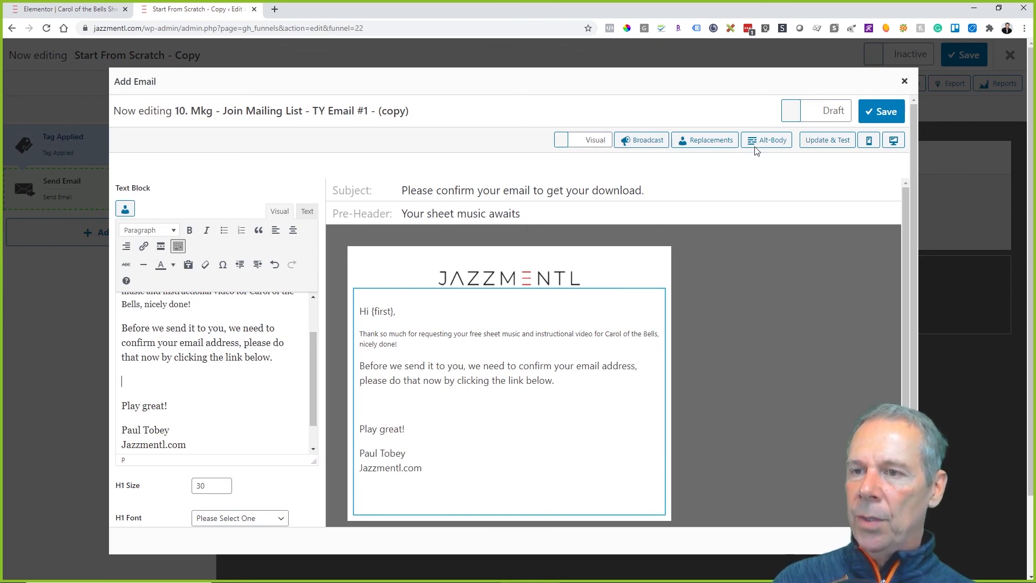
Step: Insert the {confirmation_link} replacement code on the empty line below the email confirmation paragraph
left_click(713, 141)
scroll(483, 303, "down", 2)
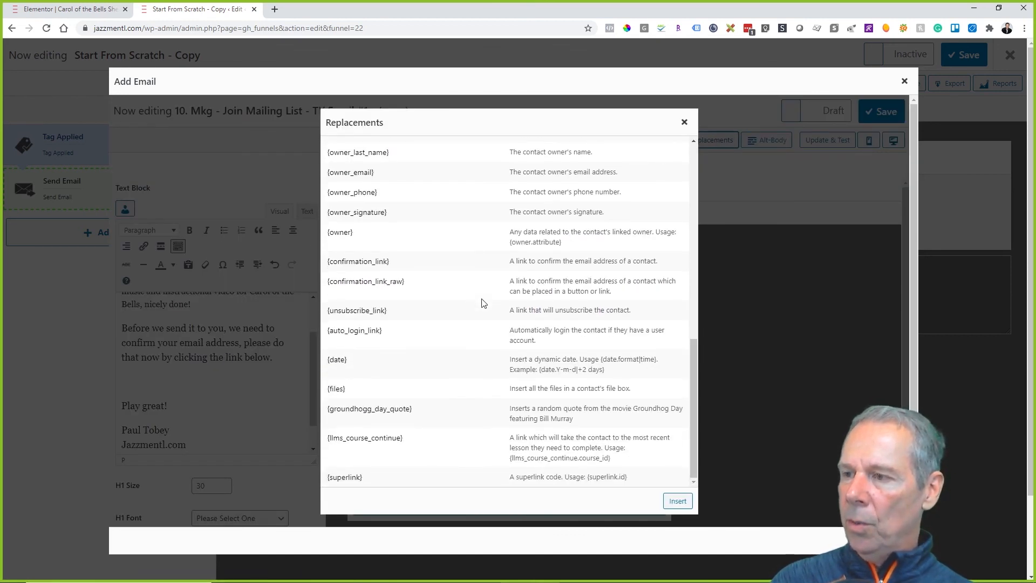
scroll(484, 303, "up", 2)
left_click(369, 372)
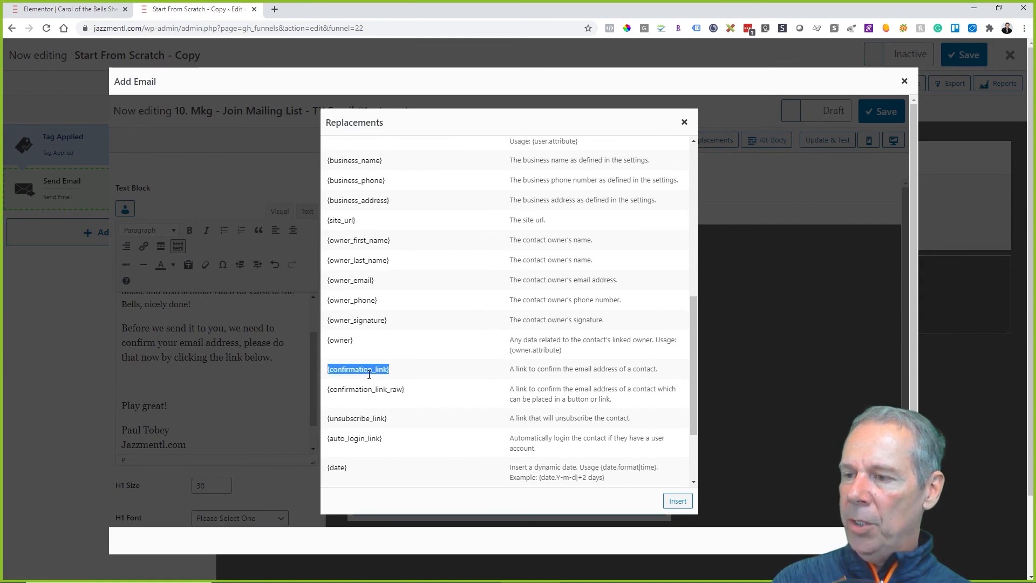
left_click(678, 501)
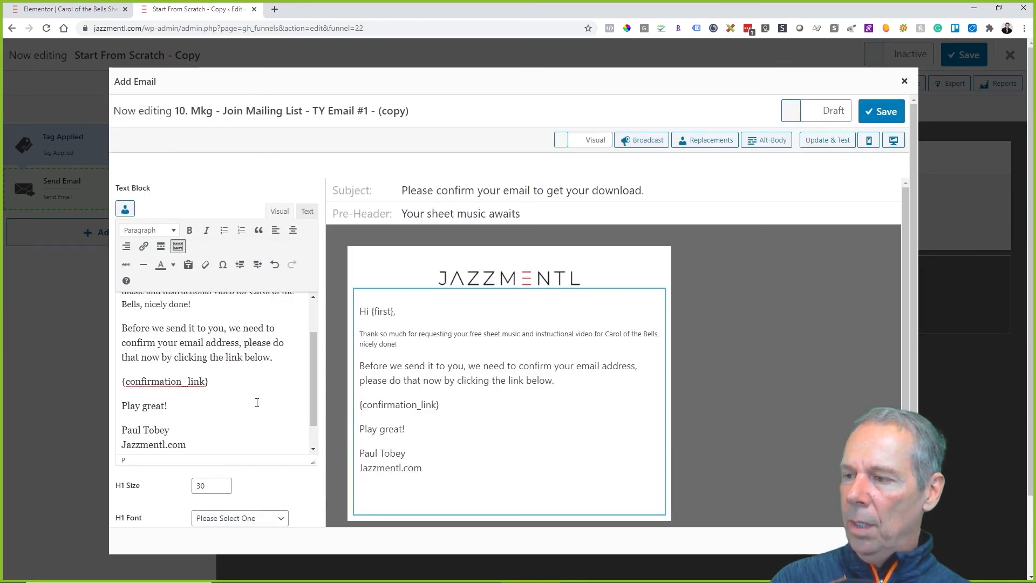
Step: Replace the closing line "Play great!" above the signature with "Thanks,"
left_click_drag(205, 379, 84, 380)
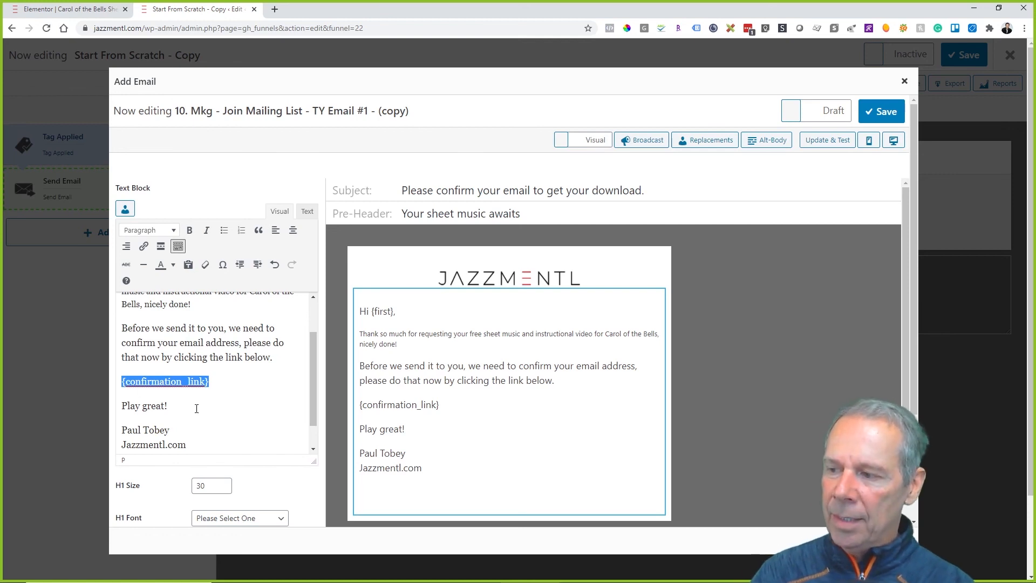
left_click(169, 406)
left_click_drag(169, 406, 119, 405)
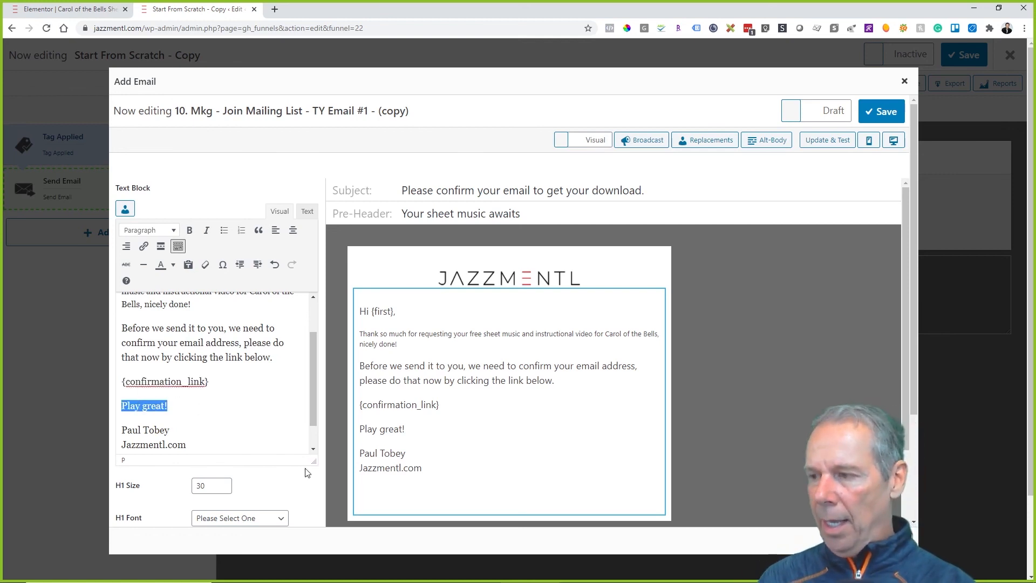
left_click_drag(185, 405, 114, 405)
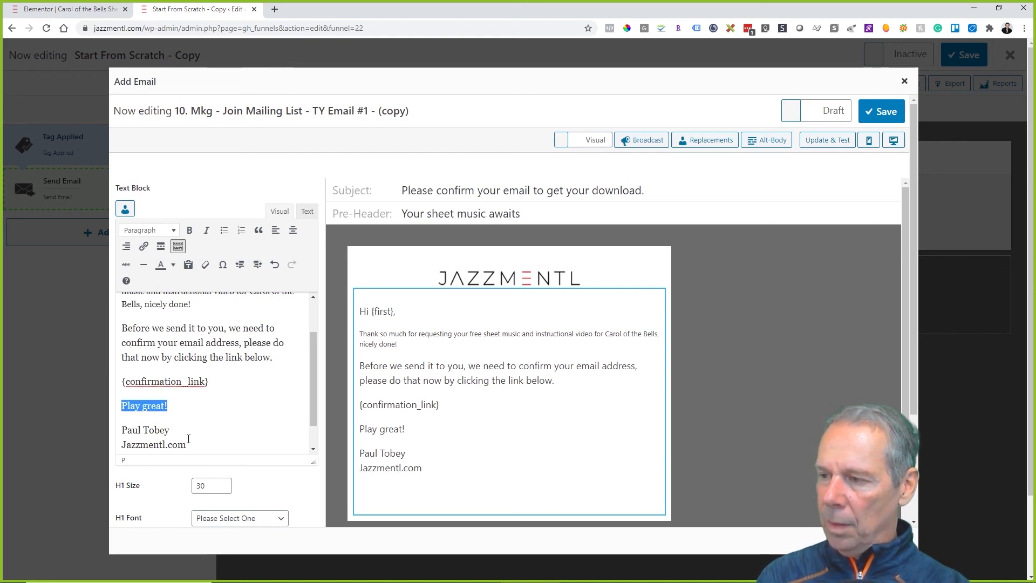
type("Thanks,")
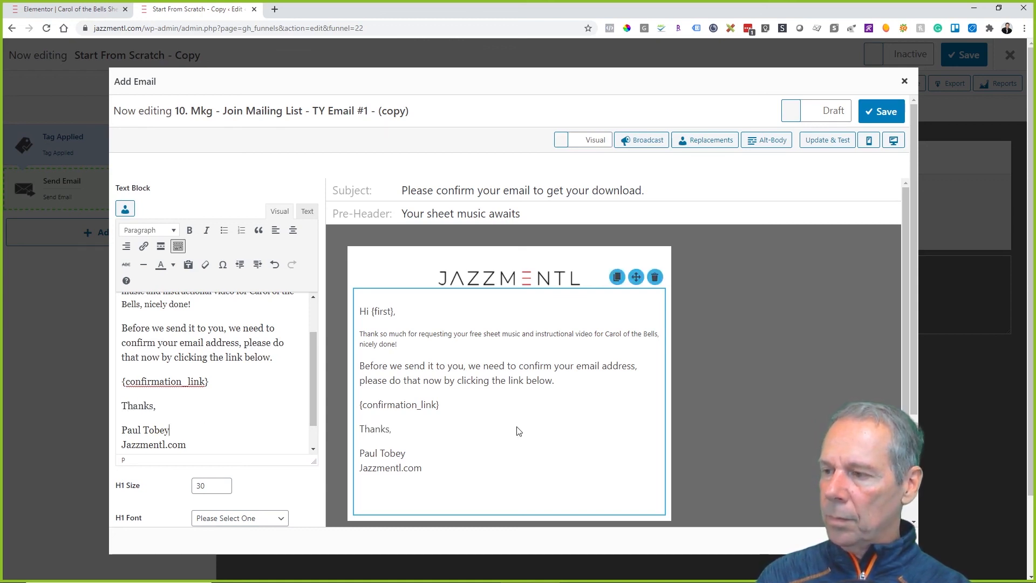
Step: Set the text block's paragraph size to 16
scroll(554, 340, "down", 2)
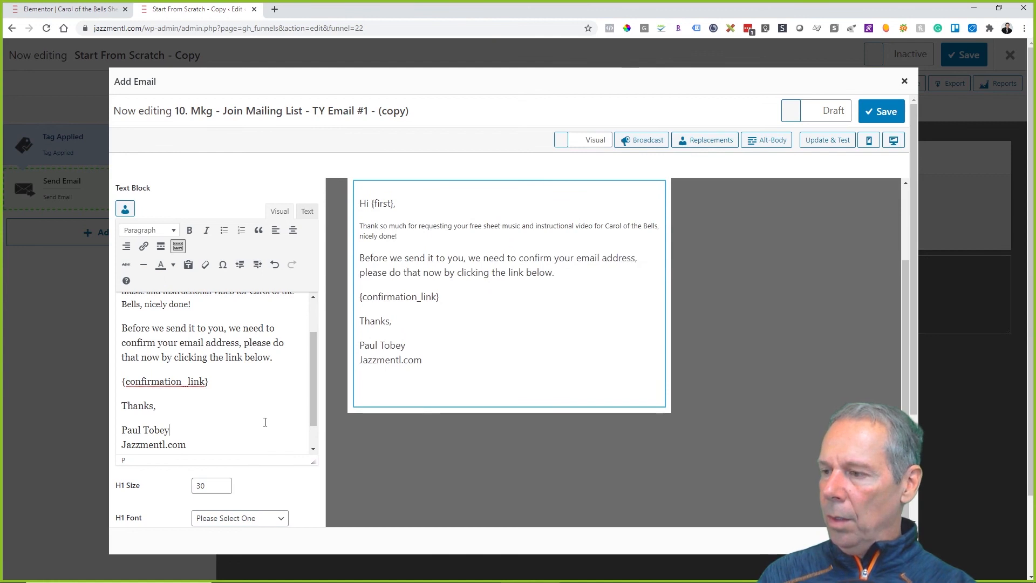
scroll(265, 422, "down", 1)
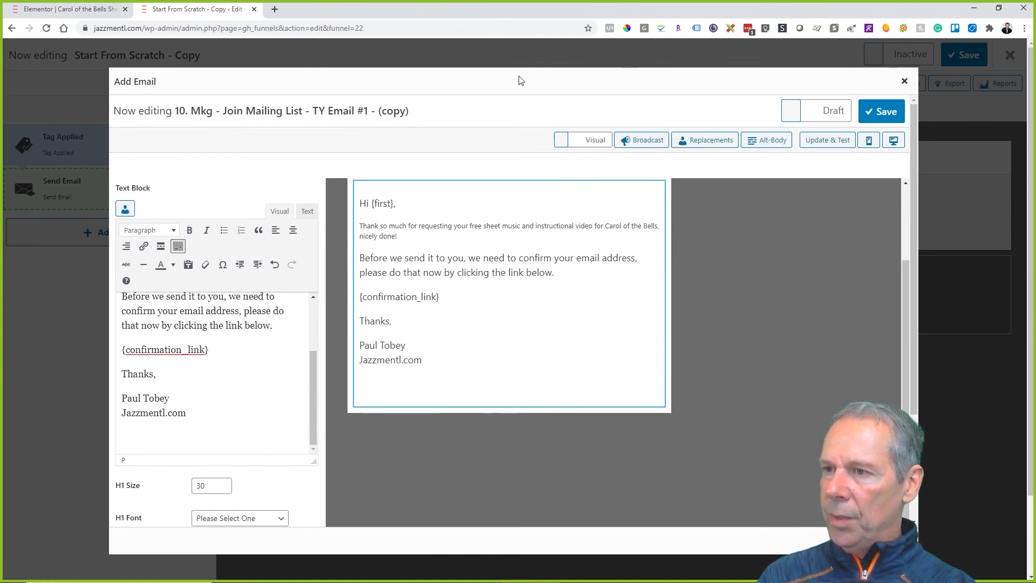
left_click_drag(513, 83, 495, 78)
scroll(323, 373, "down", 5)
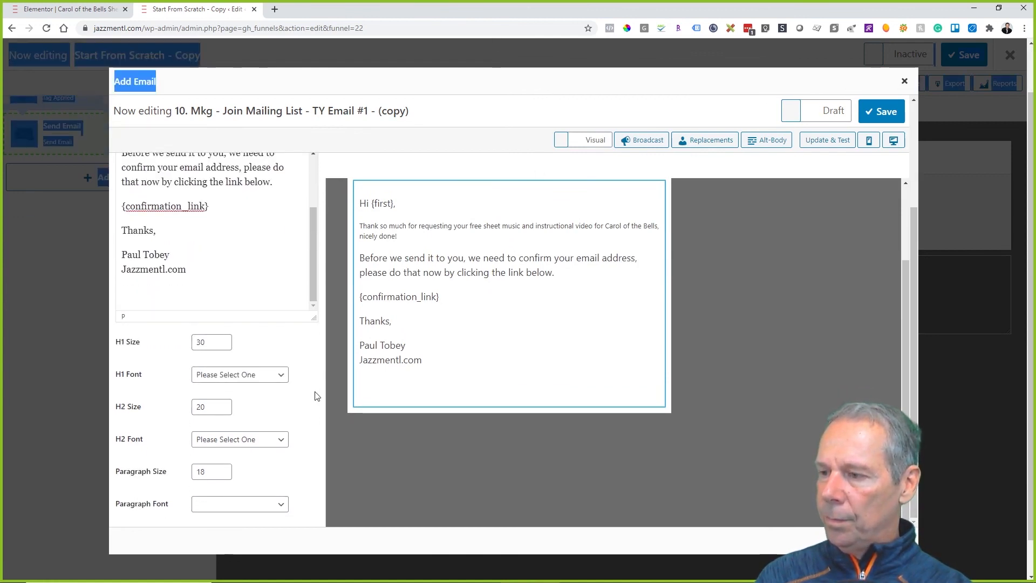
left_click(220, 470)
left_click_drag(211, 471, 198, 471)
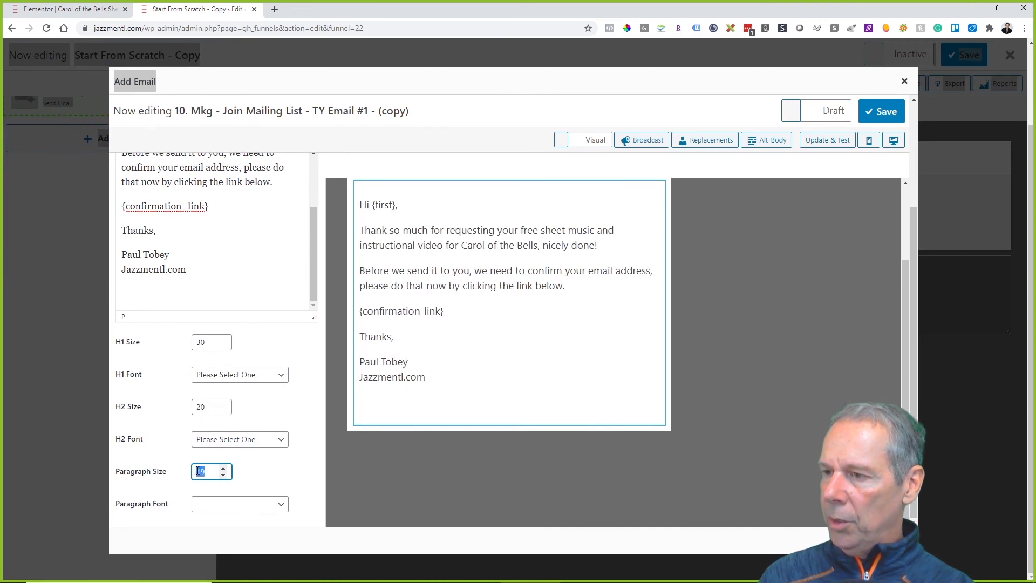
type("16")
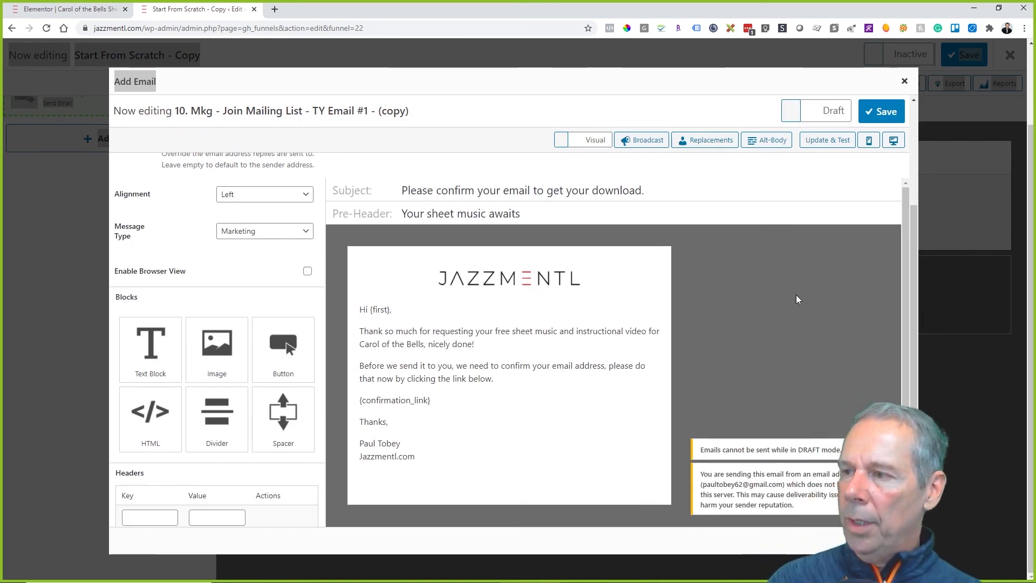
Step: Change the email's sender to the Jazzmentl info account
scroll(793, 304, "up", 3)
left_click(231, 236)
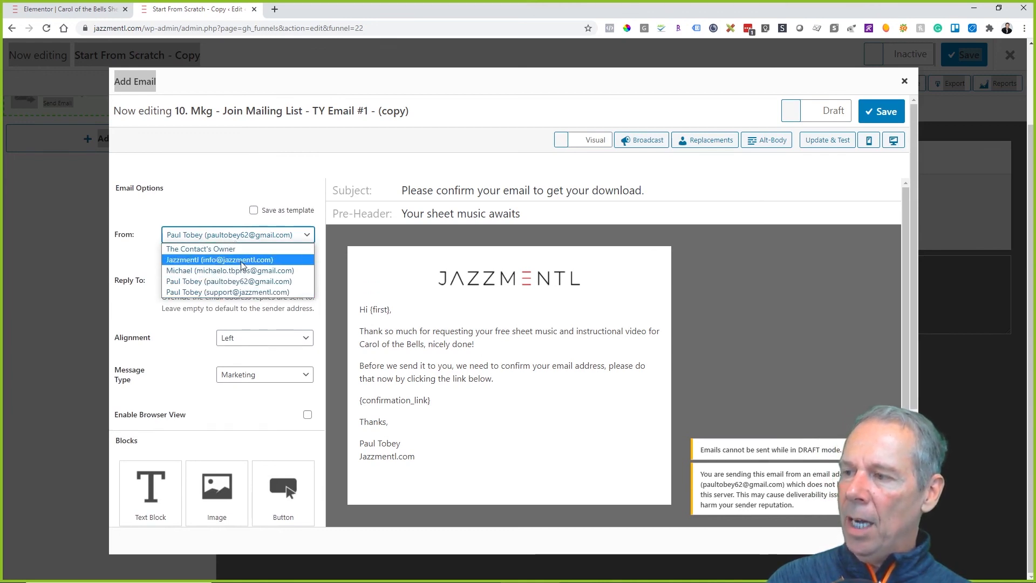
left_click(241, 261)
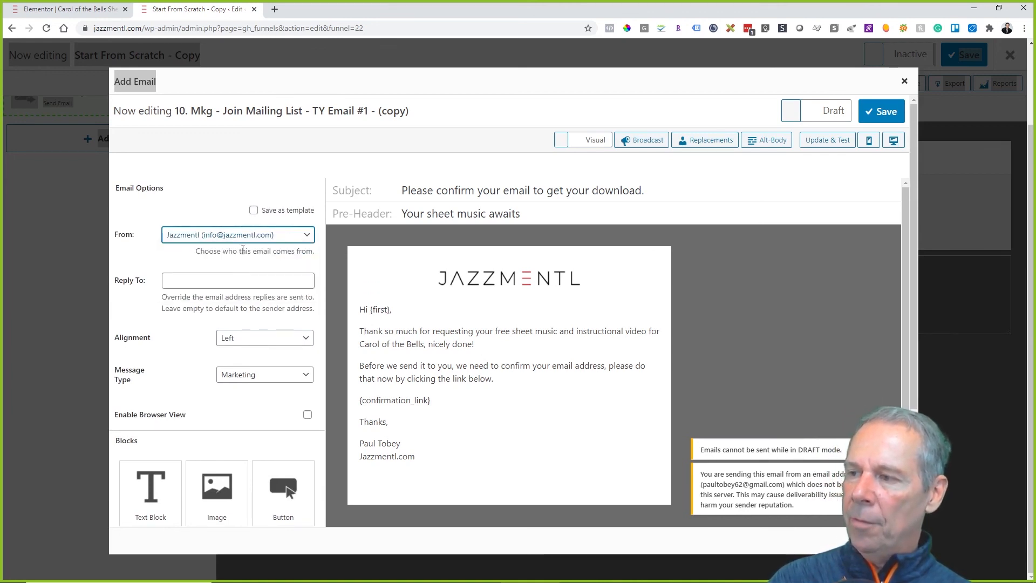
left_click(291, 240)
left_click(279, 240)
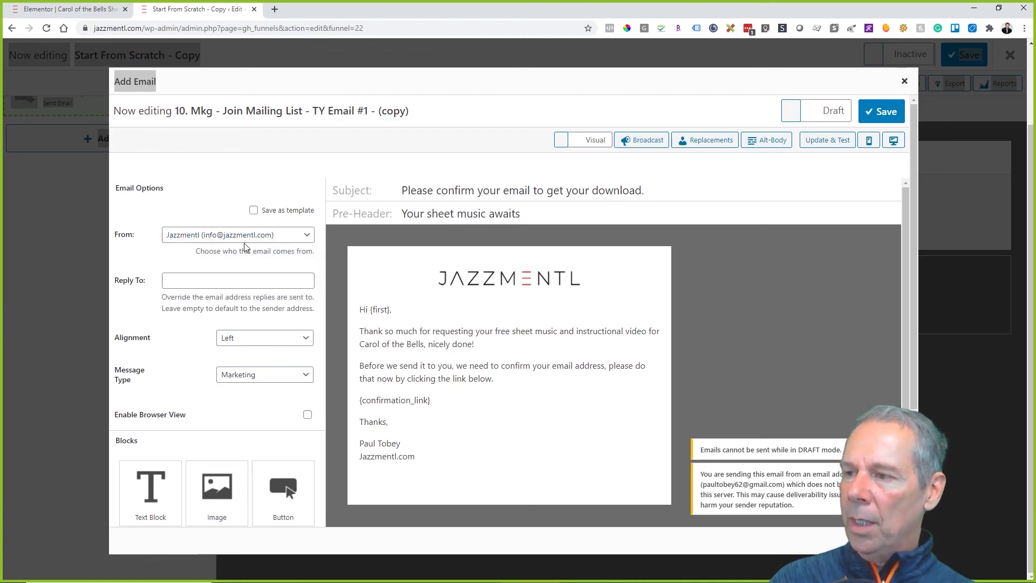
Step: Rename the email as "10. Mktg - Carol Bells Music - Confrim Email #1"
left_click(276, 114)
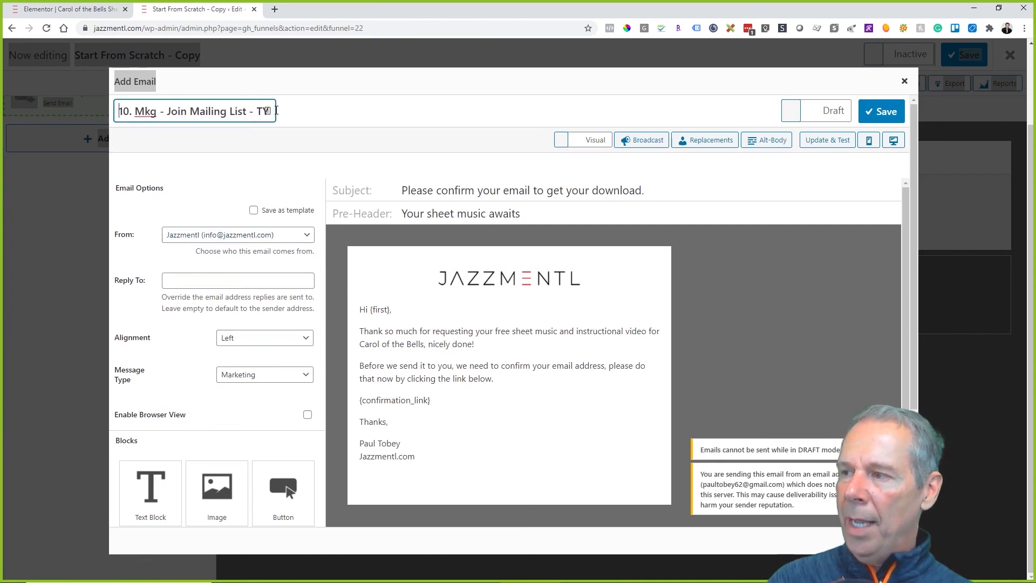
key("ctrl+a")
key("BackSpace")
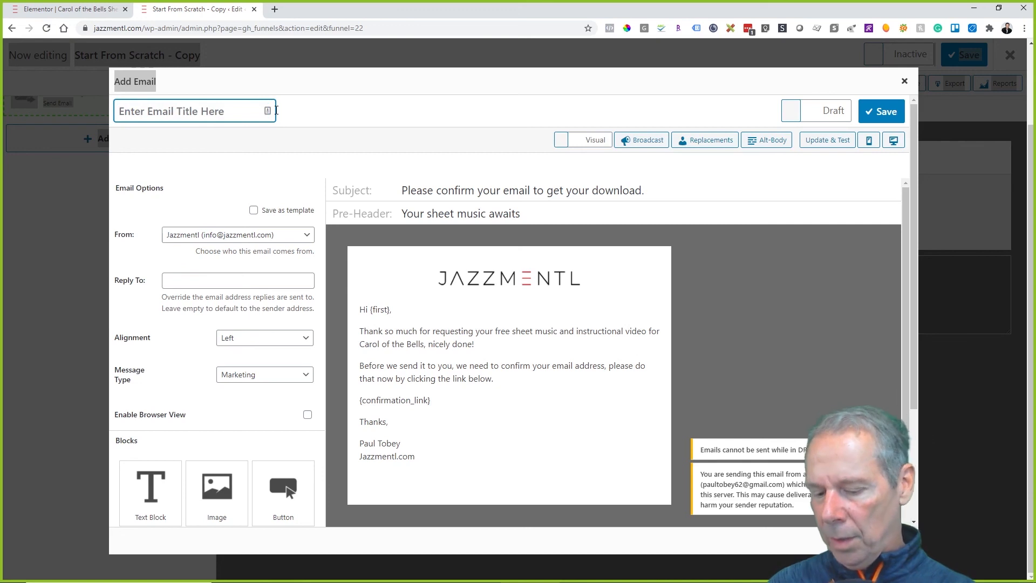
type("10. Mk")
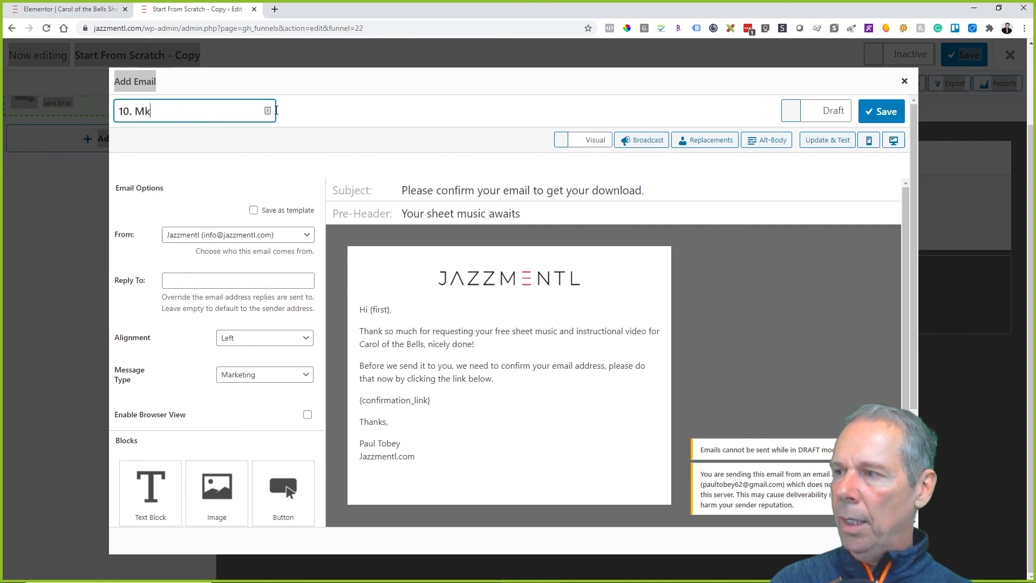
type("tg - Caro")
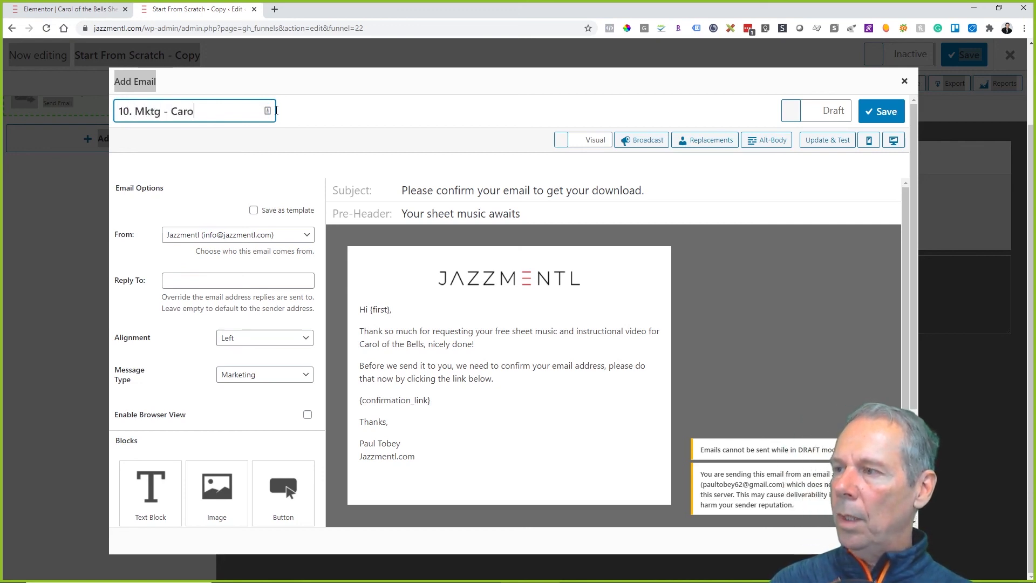
type("l Bells Music - Cin")
key("BackSpace")
type("on")
key("BackSpace")
key("BackSpace")
type("on")
key("BackSpace")
key("BackSpace")
type("on")
key("BackSpace")
key("BackSpace")
key("BackSpace")
type("onfrim")
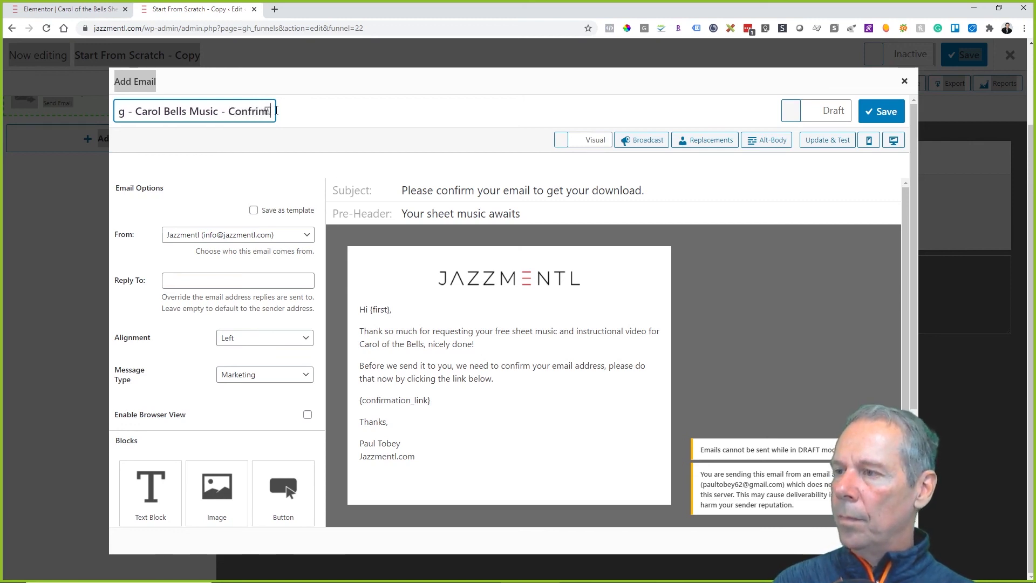
type(" Email #1")
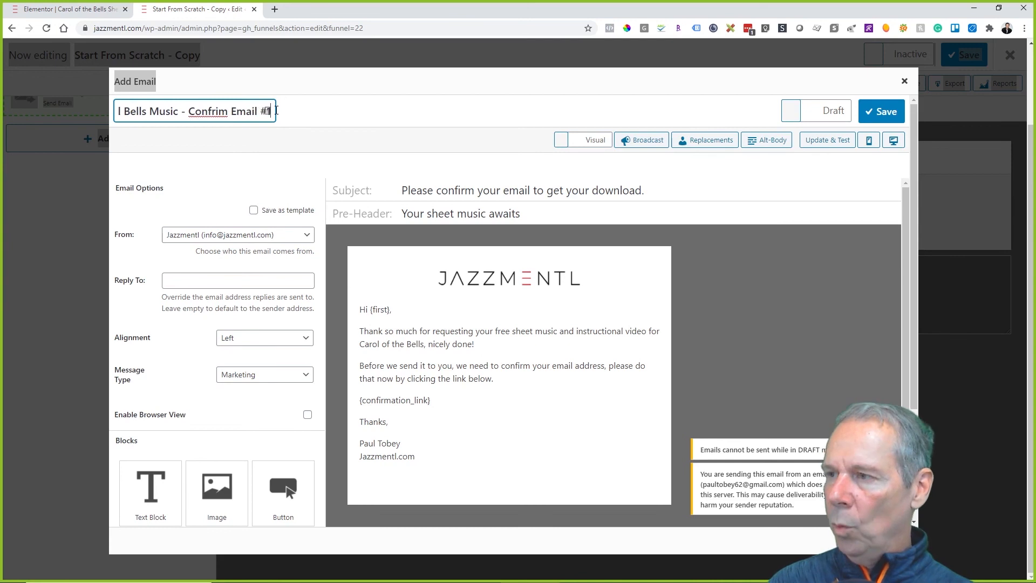
key("Return")
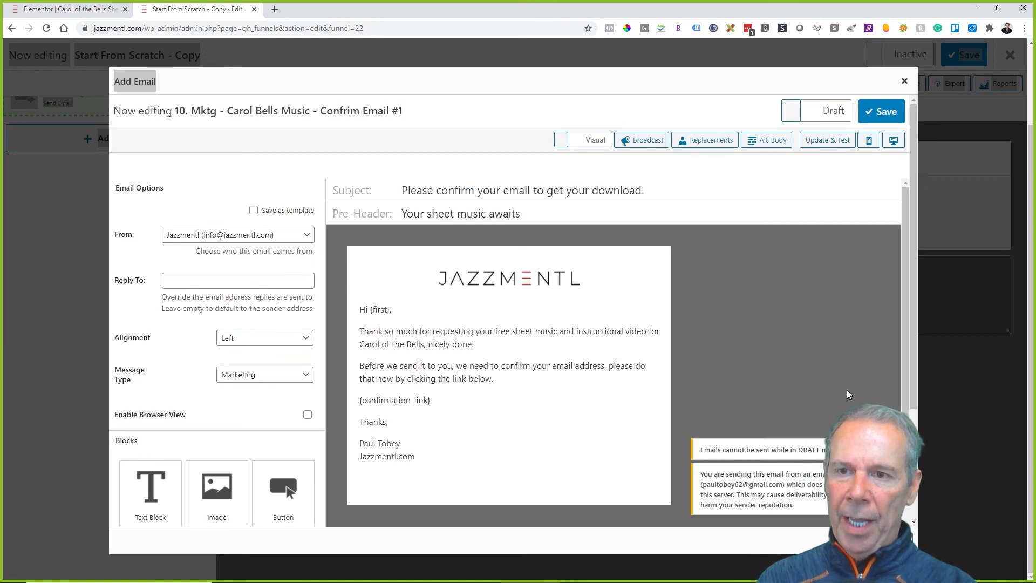
Step: Switch the email's status from Draft to Ready, save it and close the email editor
left_click(838, 122)
left_click(876, 120)
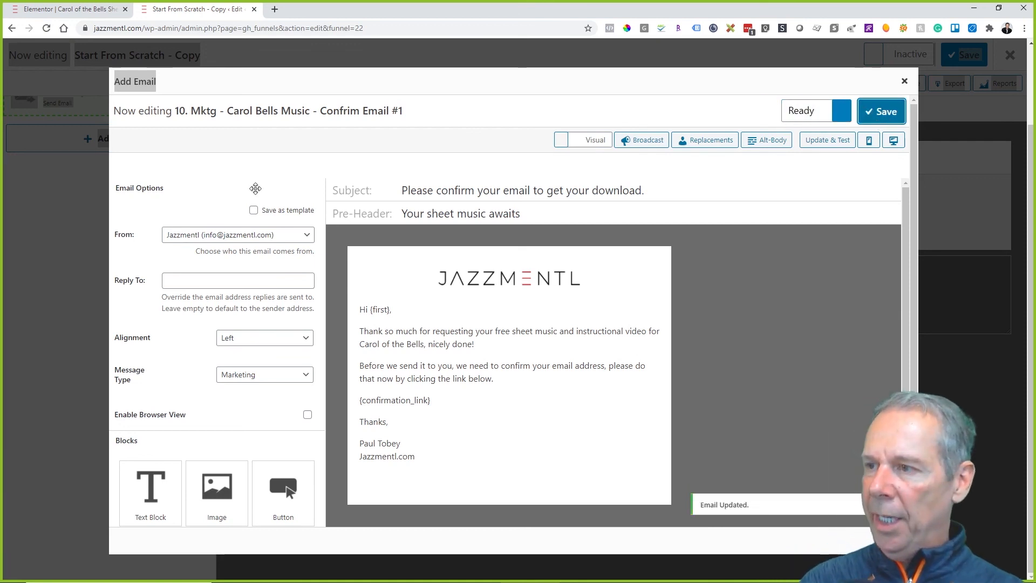
left_click(732, 293)
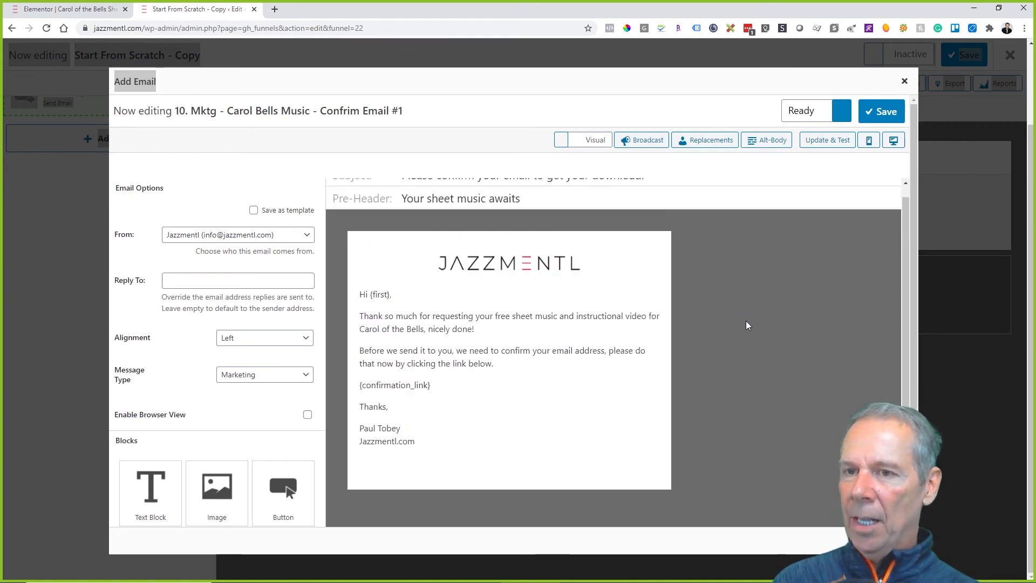
left_click(886, 112)
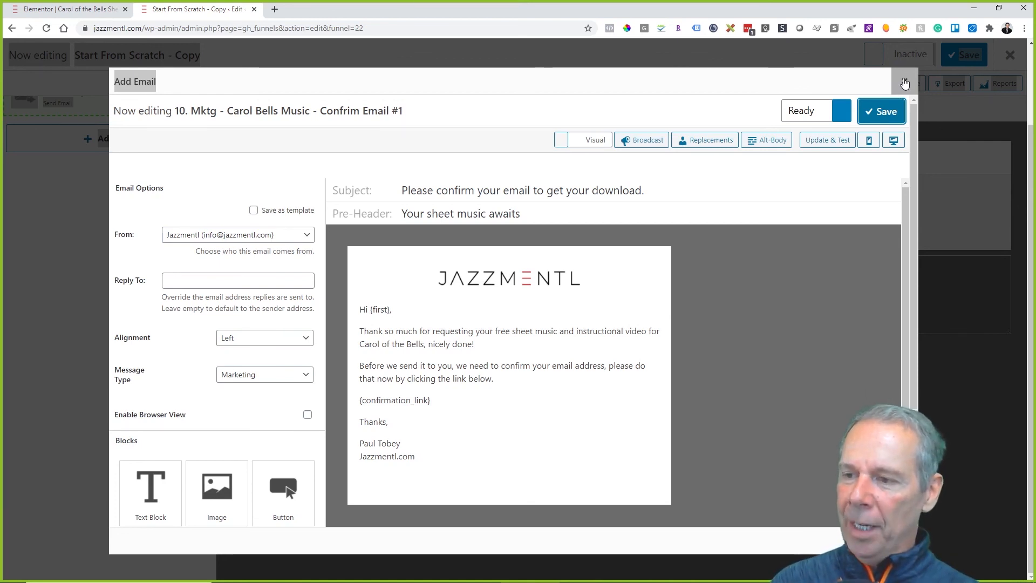
left_click(905, 83)
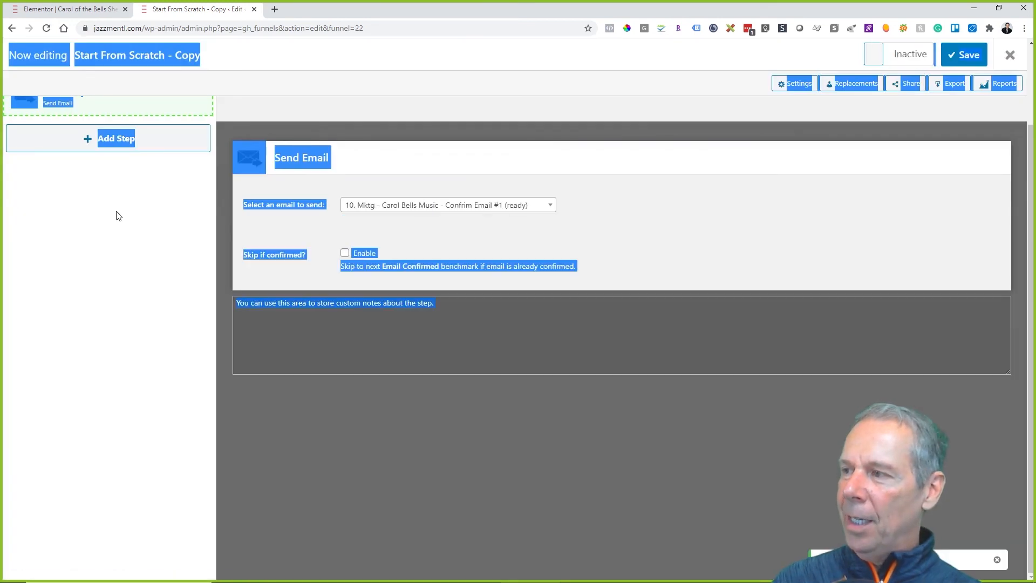
Step: Look through the emails available to the Send Email step, keeping "10. Mktg - Carol Bells Music - Confrim Email #1" selected
left_click(562, 355)
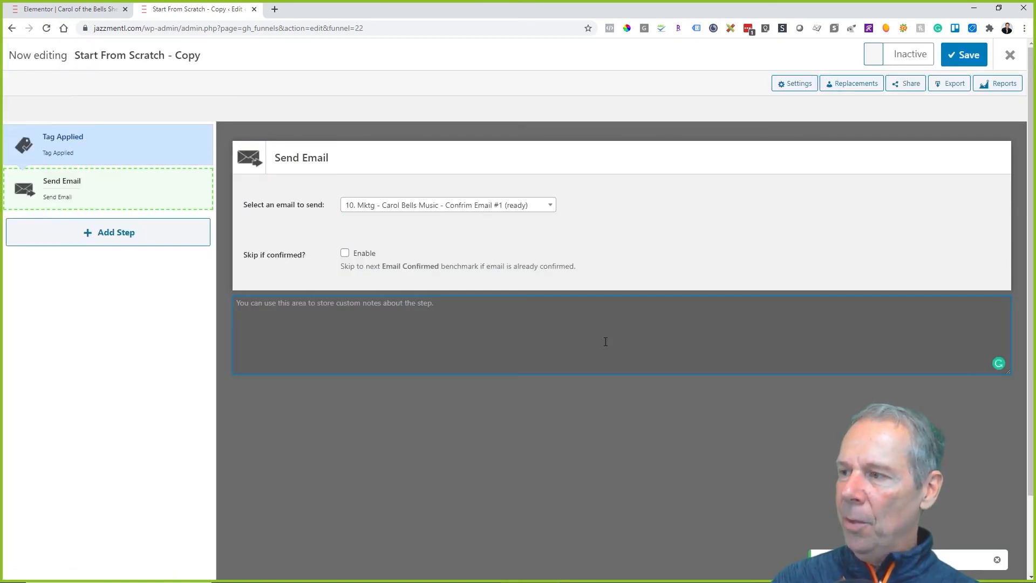
left_click(98, 187)
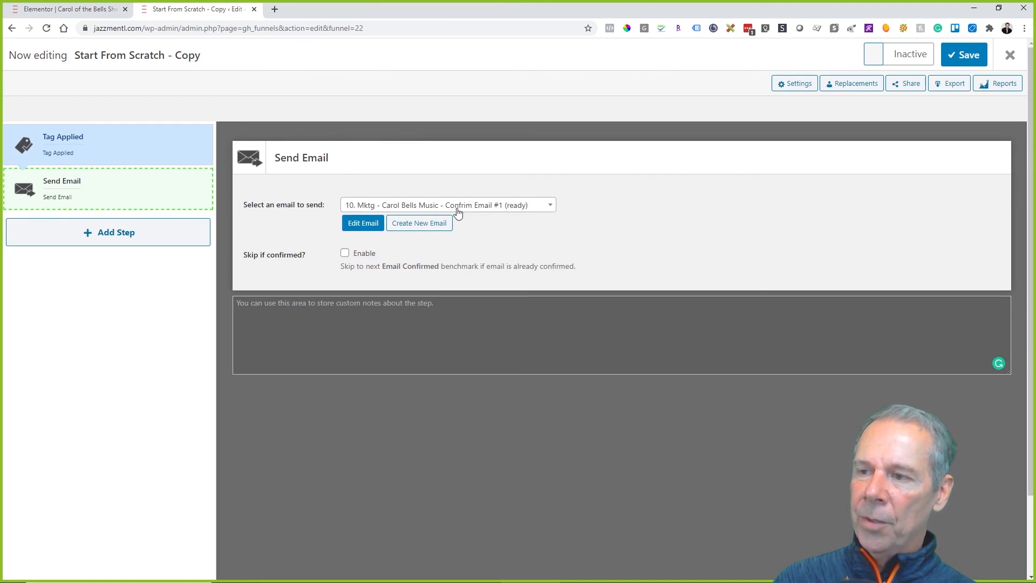
left_click(535, 209)
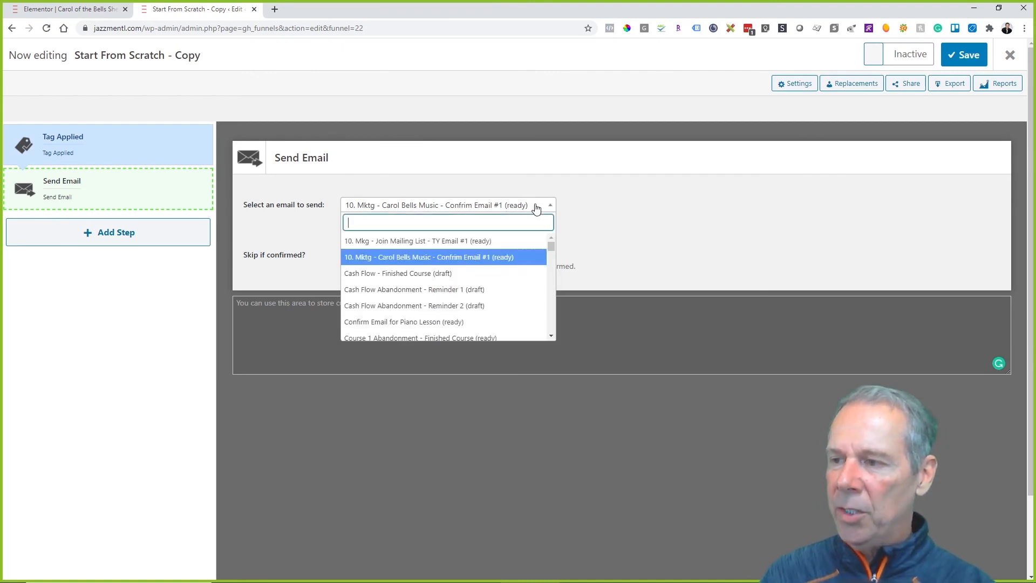
scroll(485, 302, "down", 2)
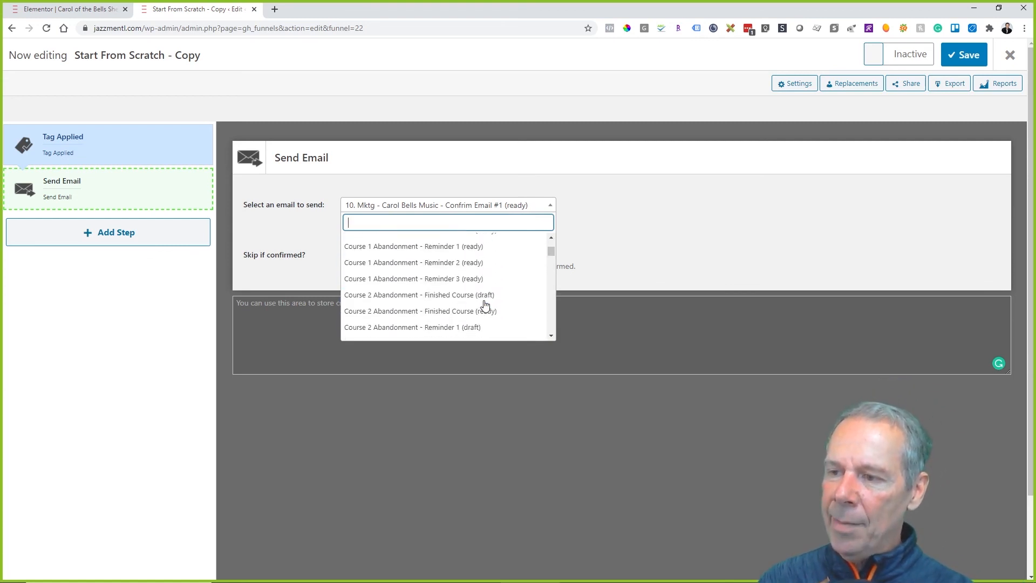
scroll(471, 289, "up", 3)
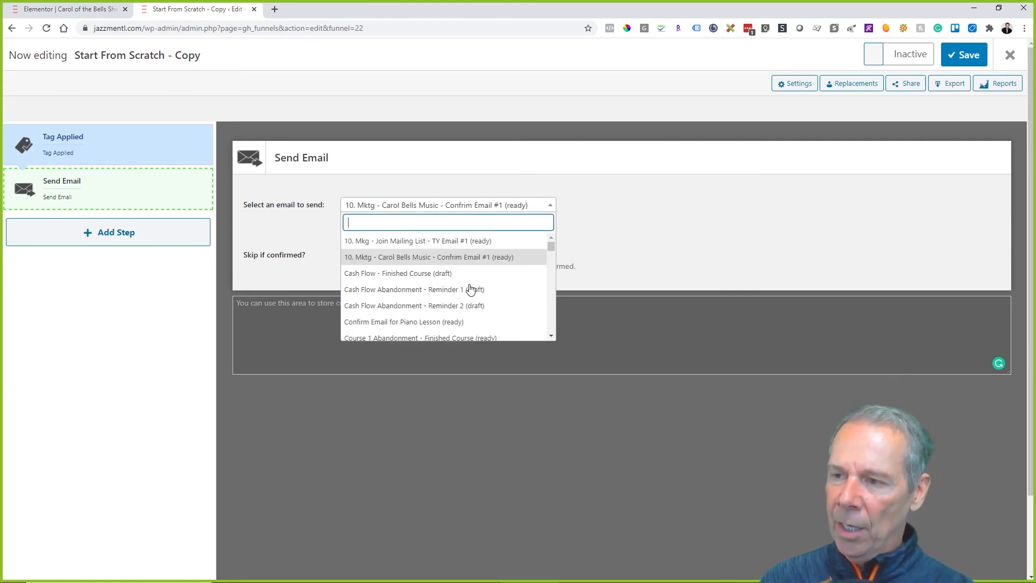
left_click(473, 257)
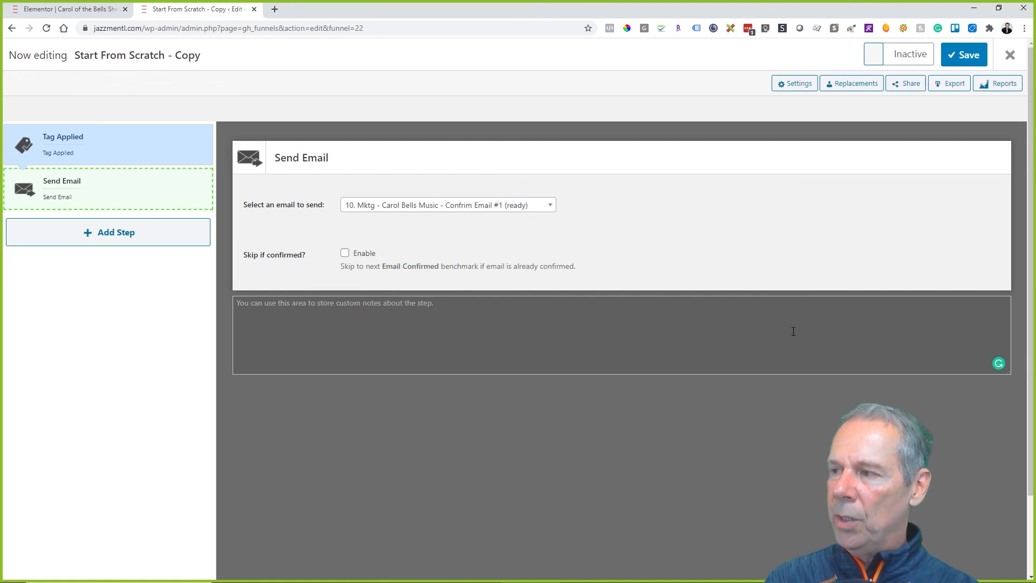
Step: Add a Delay Timer step to the funnel after the Send Email step
mouse_move(59, 192)
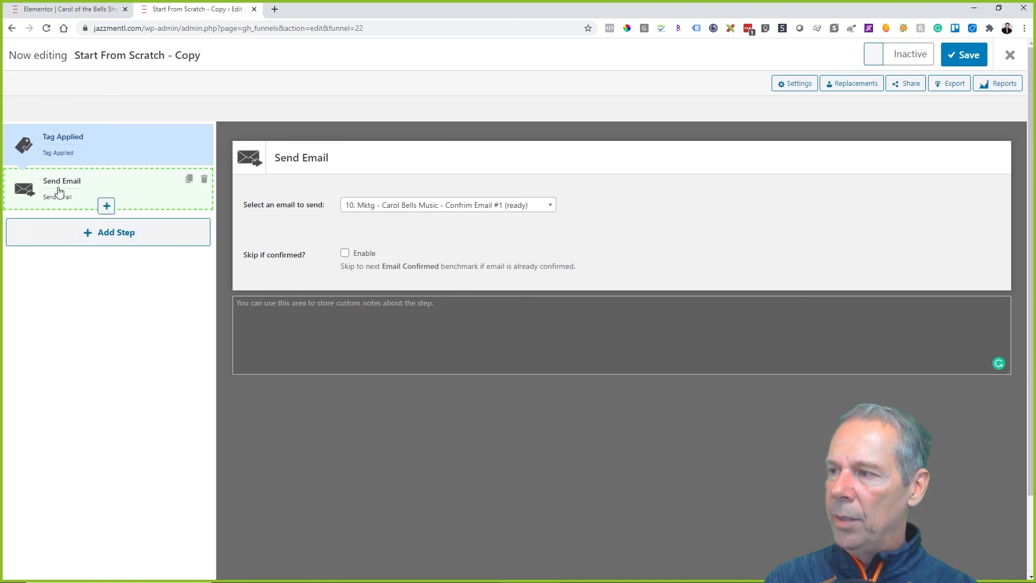
left_click(97, 236)
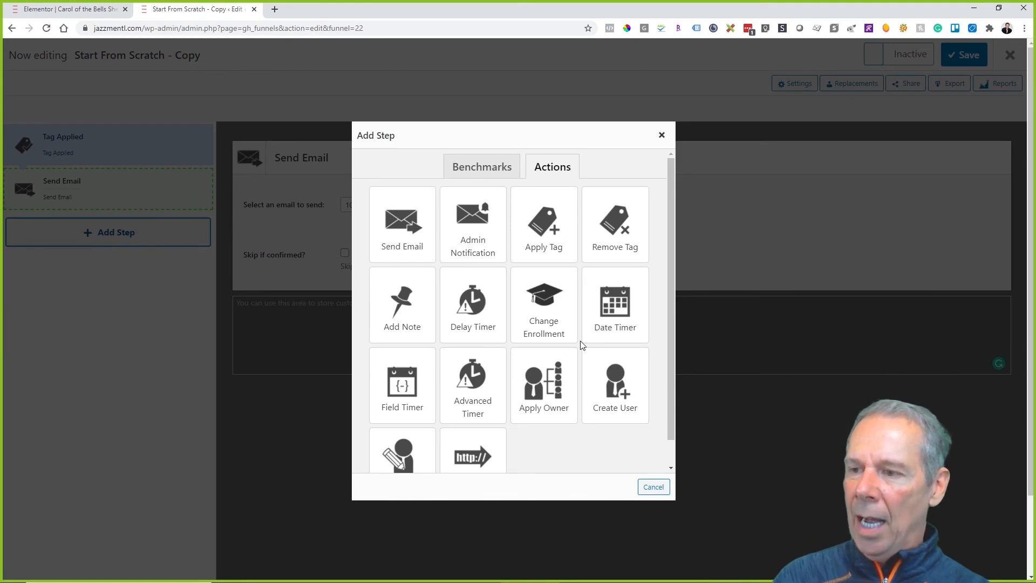
left_click(458, 167)
left_click(551, 167)
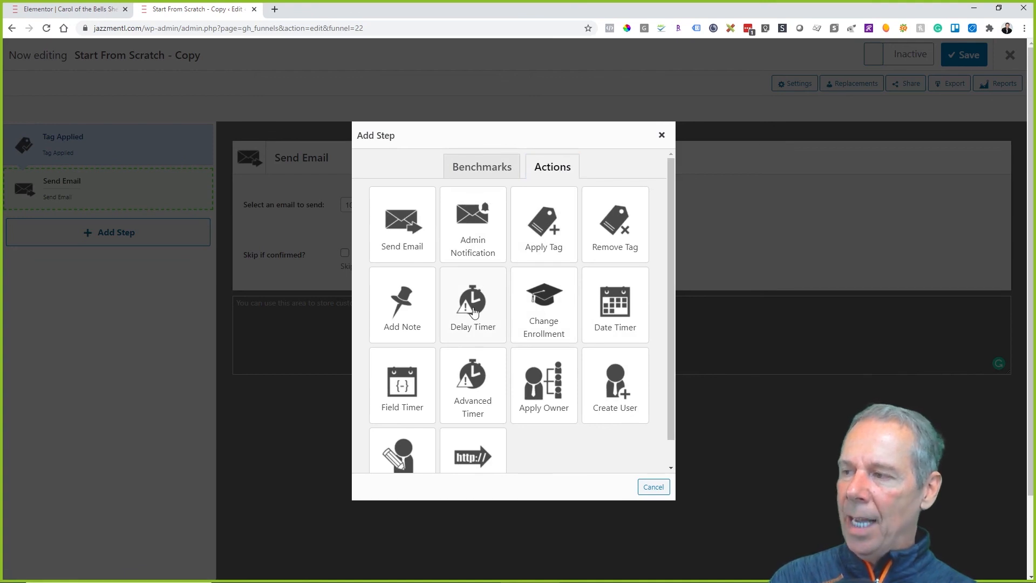
left_click(473, 310)
left_click(132, 241)
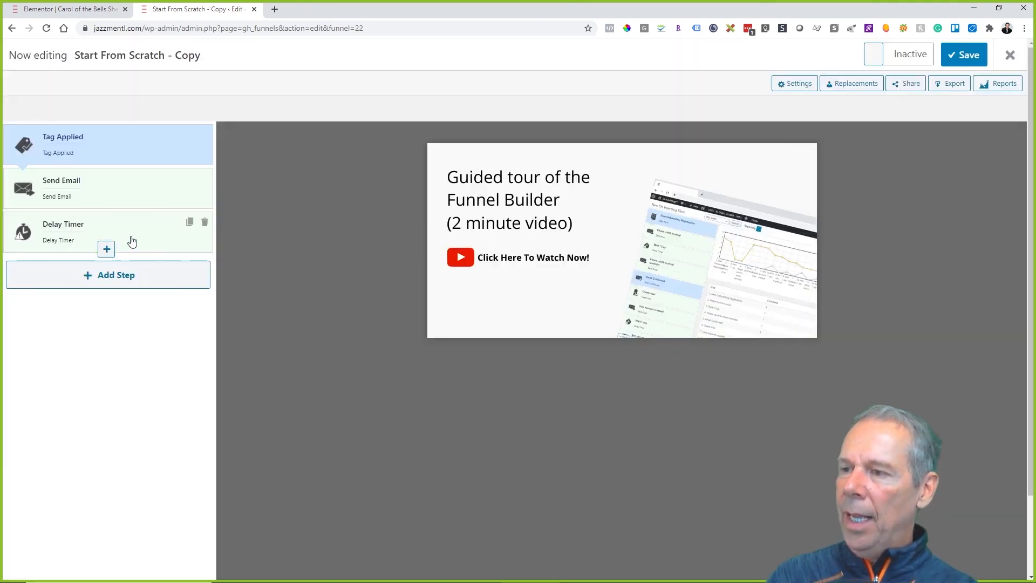
Step: Set the Delay Timer to wait at least 1 hour
left_click(132, 241)
double_click(369, 204)
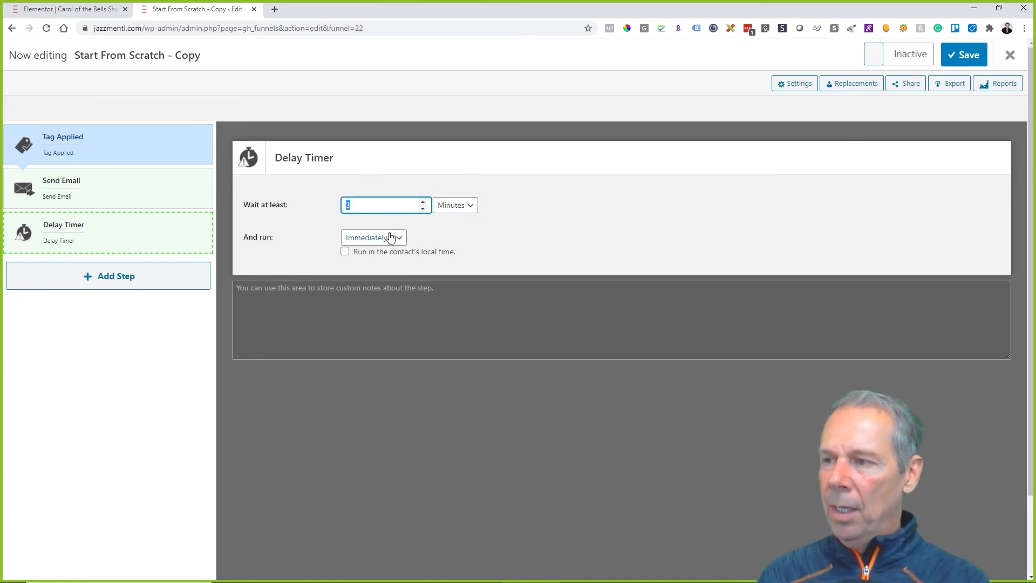
type("1")
left_click(440, 206)
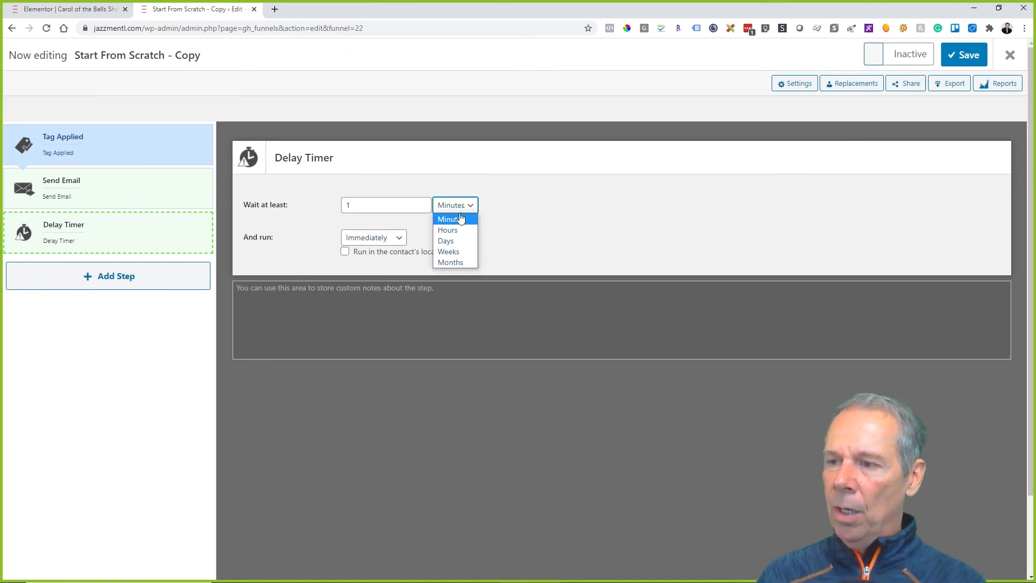
left_click(446, 229)
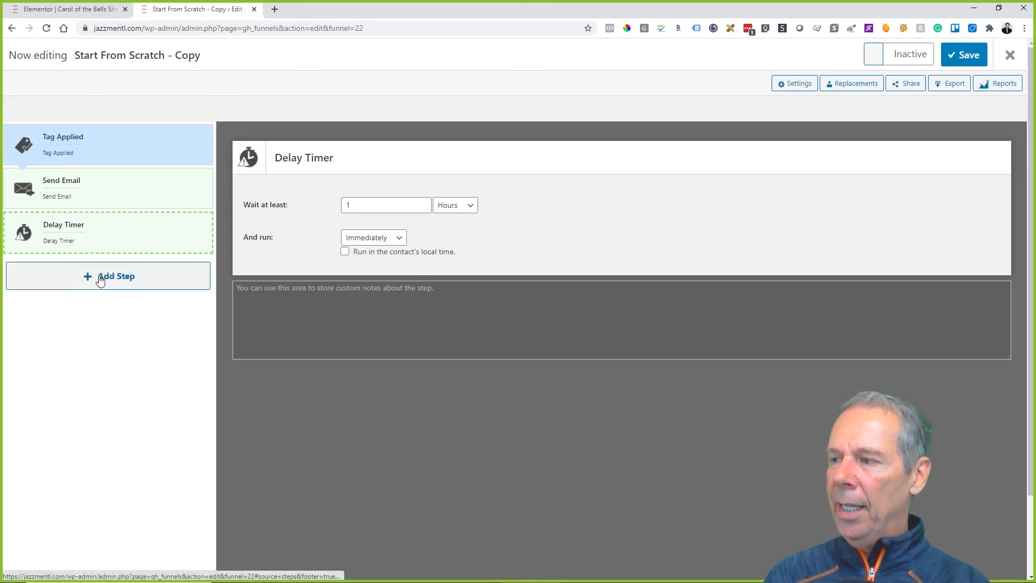
Step: Duplicate the Send Email step and move the copy below the Delay Timer
mouse_move(118, 206)
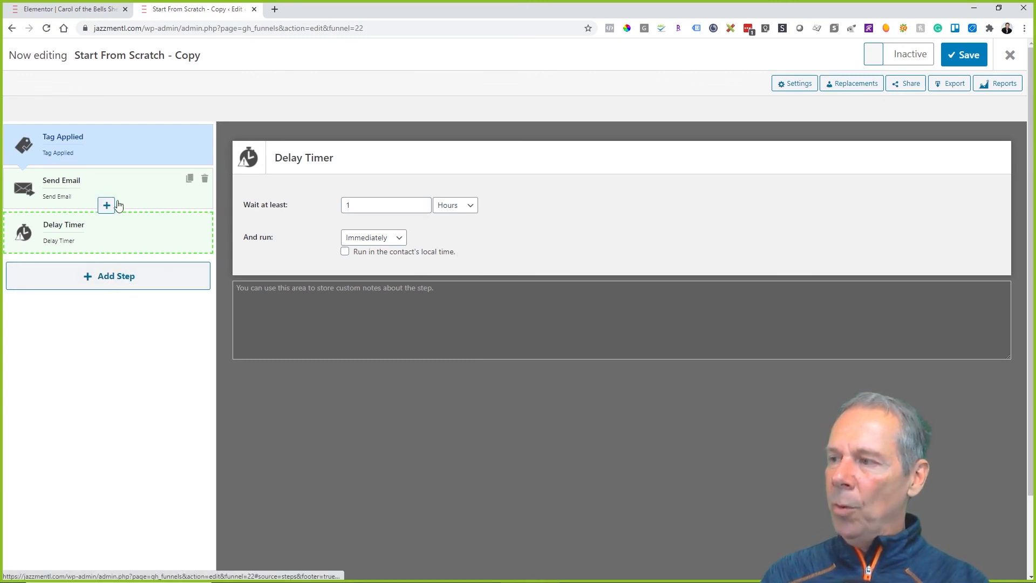
left_click(191, 186)
left_click(191, 186)
left_click_drag(161, 221, 135, 264)
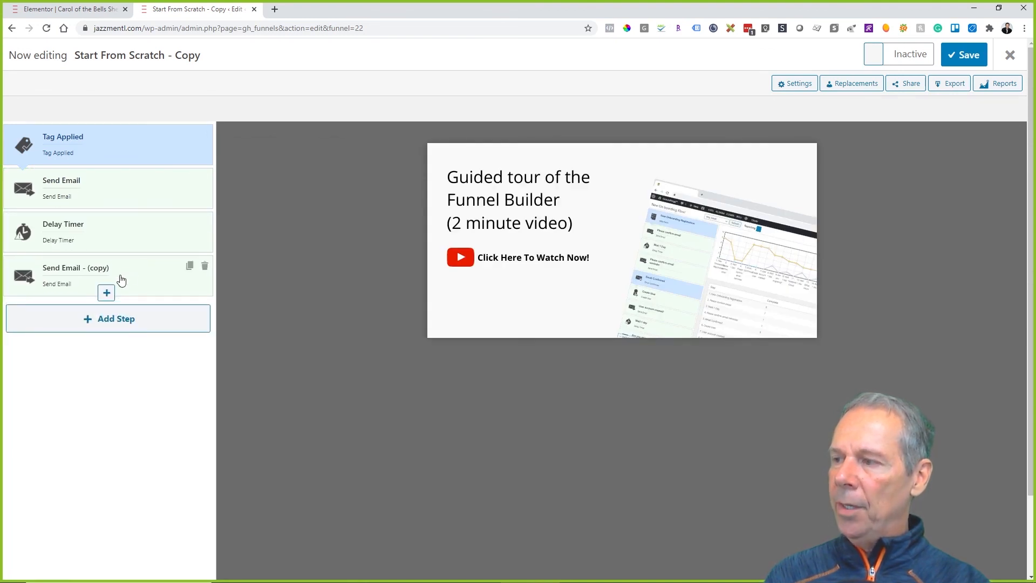
Step: Create a new email for the copied Send Email step, starting from "10. Mktg - Carol Bells Music - Confrim Email #1"
left_click(121, 279)
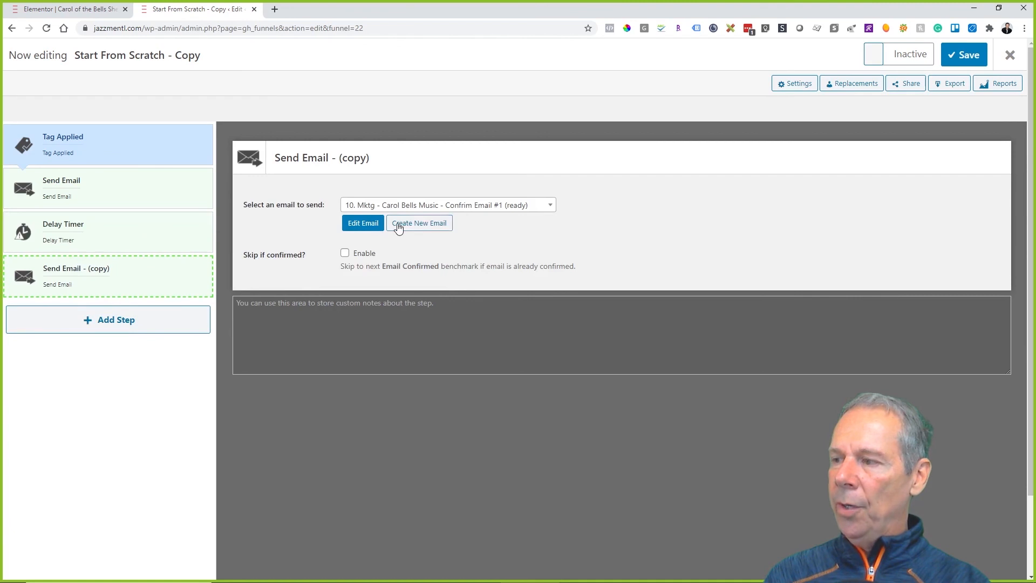
left_click(398, 228)
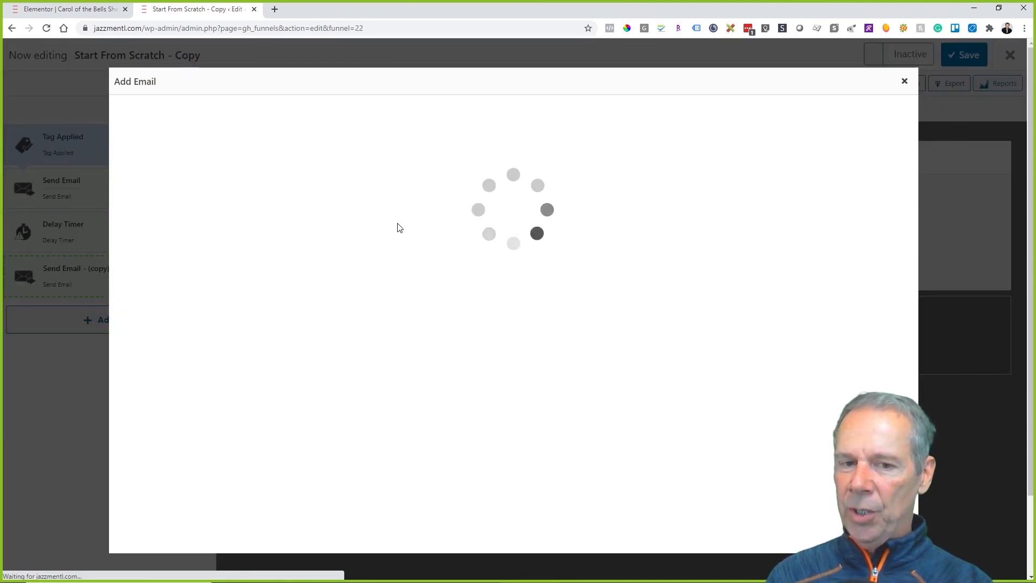
scroll(353, 308, "down", 2)
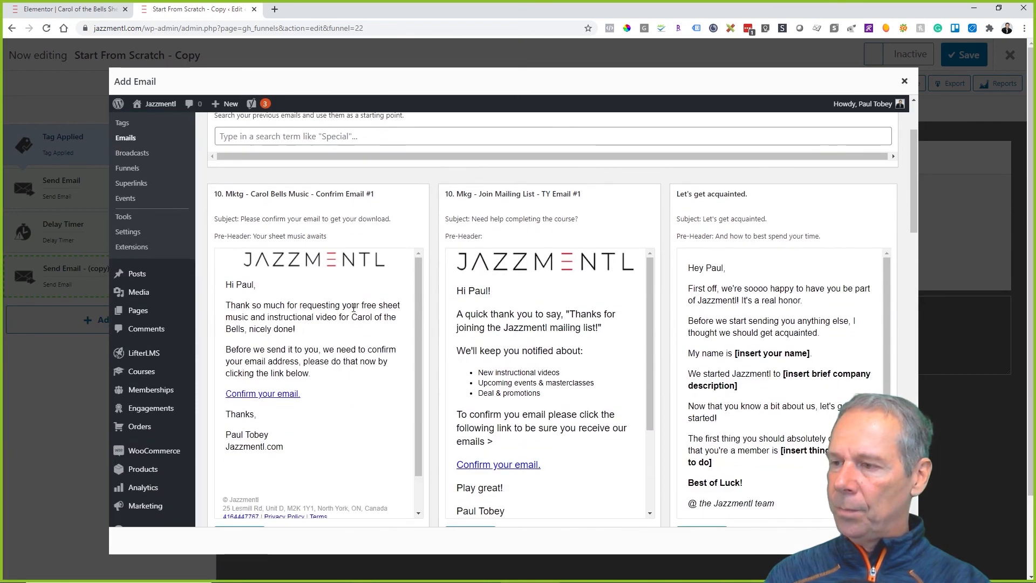
scroll(353, 308, "down", 1)
scroll(381, 353, "down", 4)
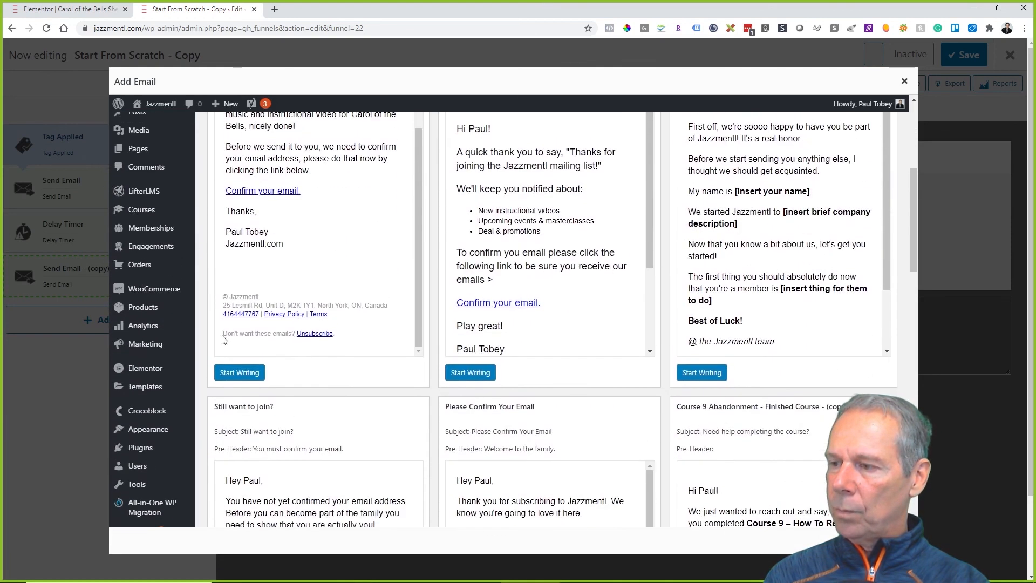
left_click(238, 375)
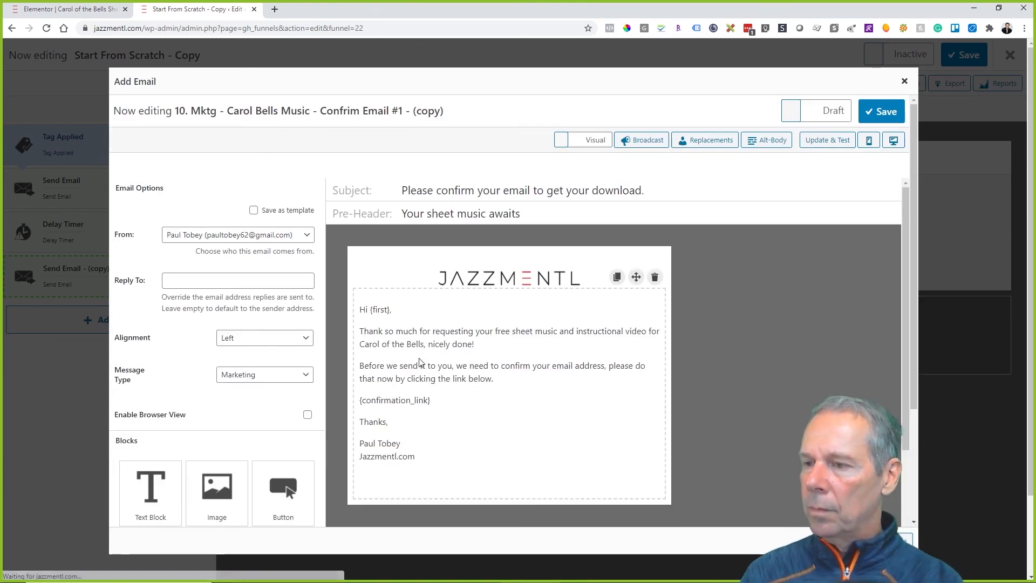
Step: Start the email's first paragraph with "I sent an email for you to confirm your email address before we sent you", replacing the thank-you wording
left_click(413, 360)
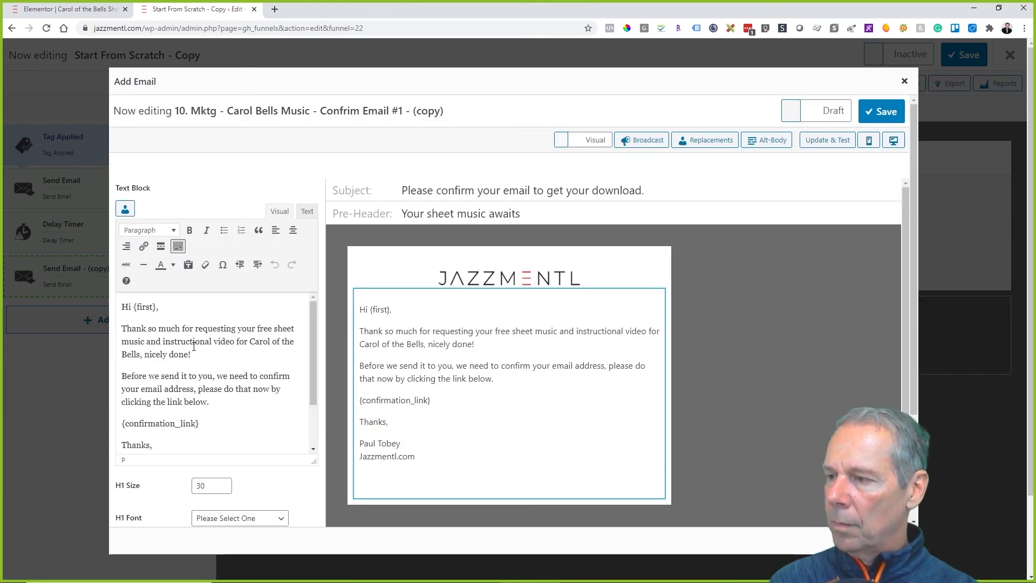
left_click(122, 328)
type("Is")
key("BackSpace")
type("sent an ema")
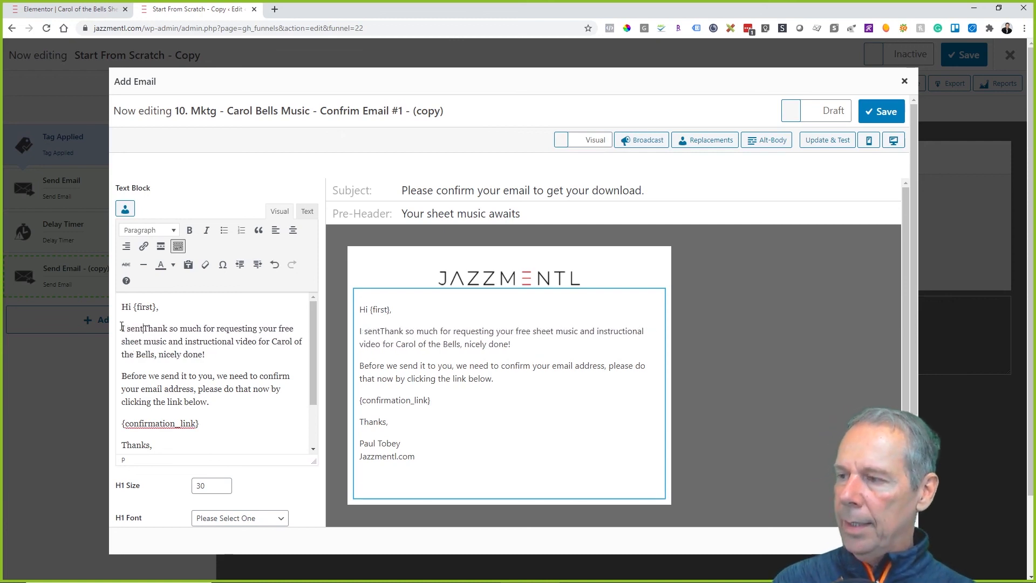
type("il for you to confirm your email address before we sent you")
key("Delete")
key("Delete")
key("Delete")
key("Delete")
key("Delete")
key("Delete")
key("Delete")
key("Delete")
key("Delete")
key("Delete")
key("Delete")
key("Delete")
key("Delete")
key("Delete")
key("Delete")
key("Delete")
key("Delete")
key("Delete")
key("Delete")
key("Delete")
key("Delete")
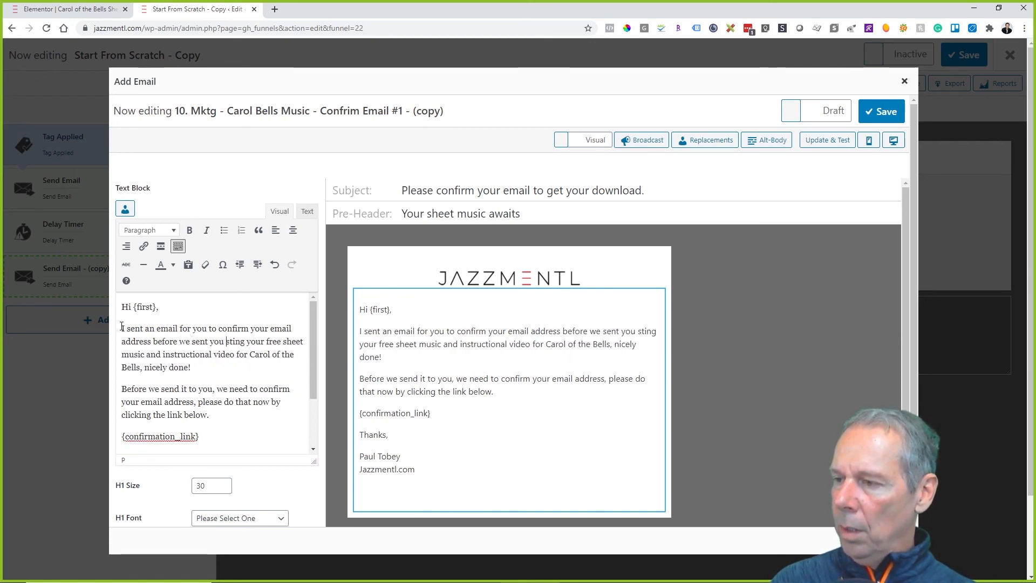
key("Delete")
key("Delete")
key("Delete")
key("Delete")
key("Delete")
key("Delete")
key("Delete")
key("Delete")
key("Delete")
key("Delete")
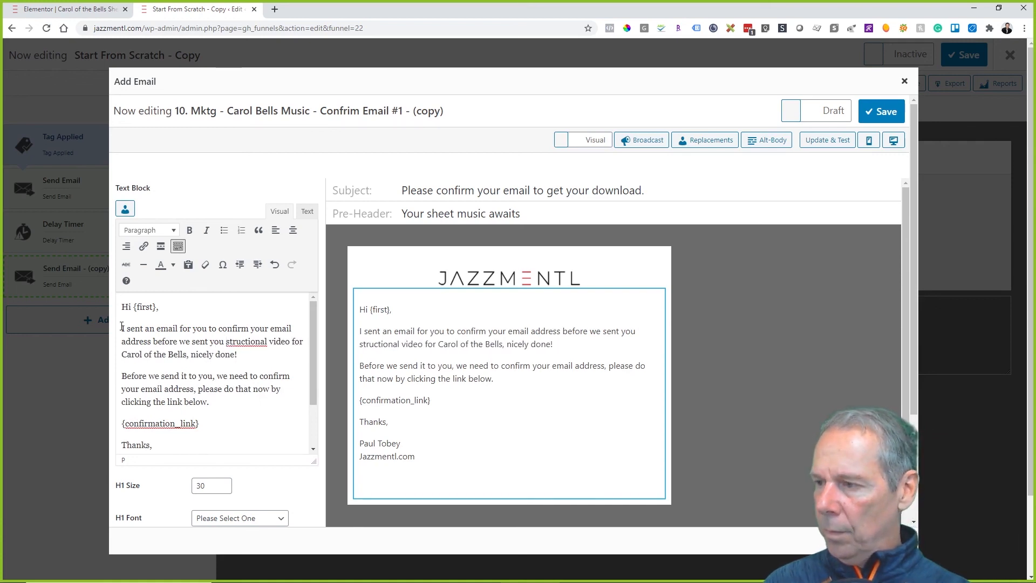
Step: Finish the first paragraph with "your free sheet music and instructional video for Carol of the Bells." and remove "nicely done!"
key("BackSpace")
type("r free ")
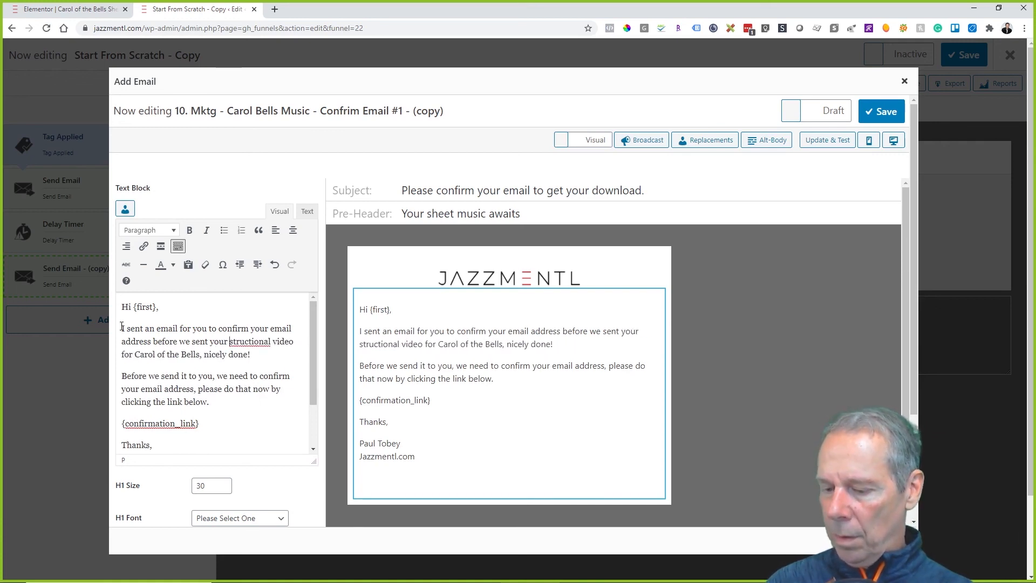
type("sheet music")
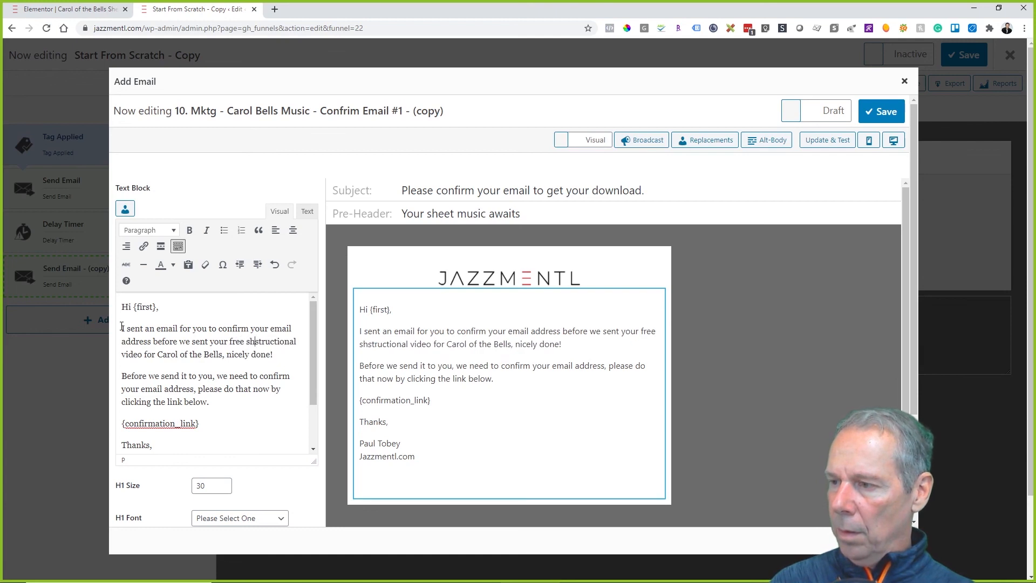
type(" and")
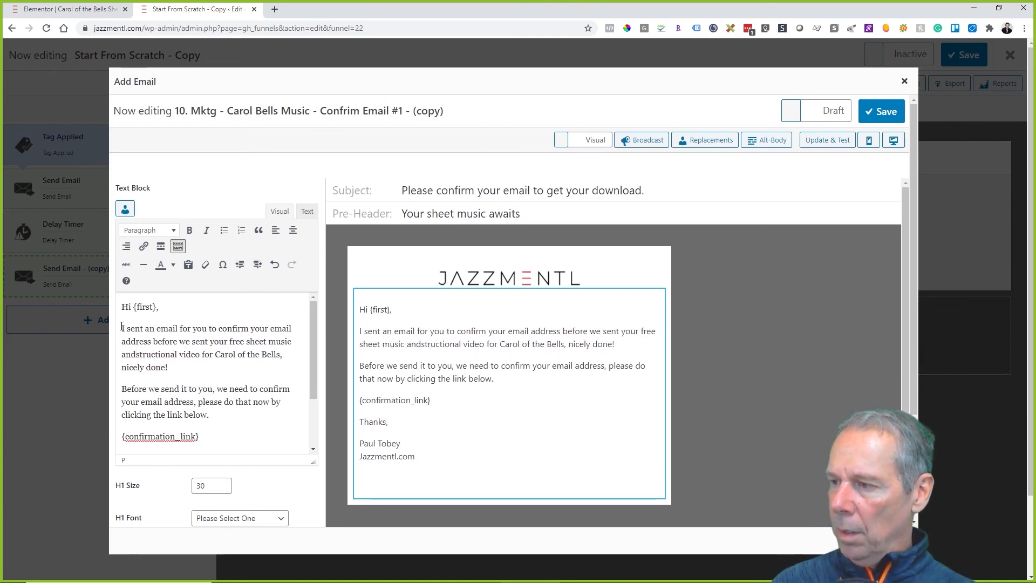
type(" in")
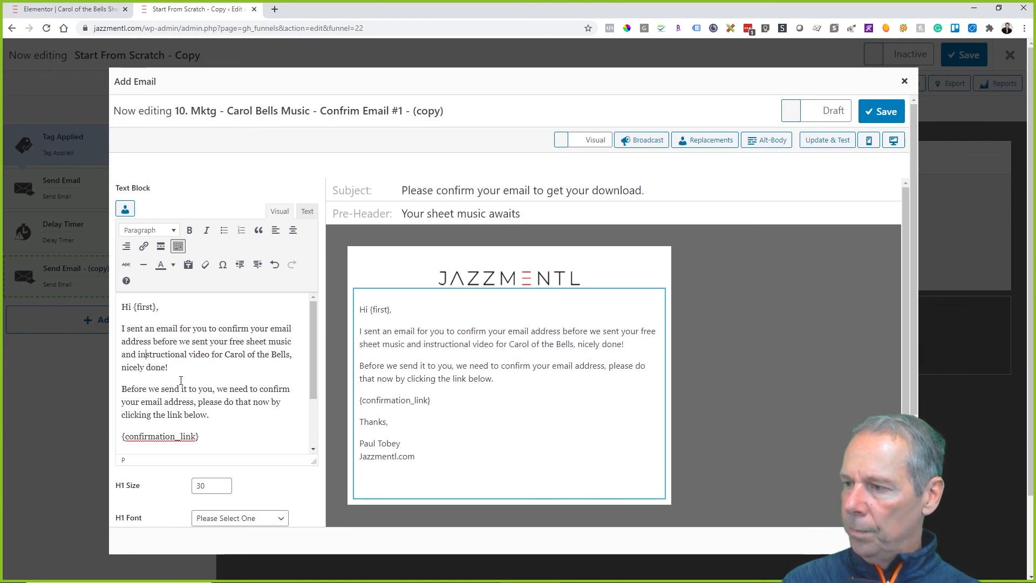
left_click_drag(182, 388, 118, 370)
left_click_drag(187, 366, 120, 367)
key("BackSpace")
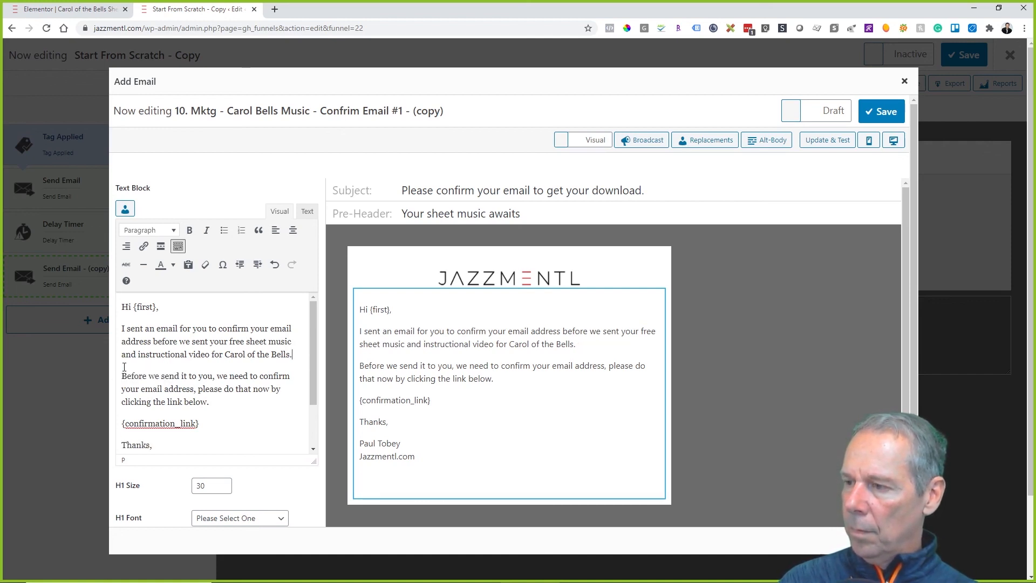
Step: Replace the email's second paragraph with "We can't send it until you confirm your email. Please do that now."
left_click_drag(209, 401, 120, 373)
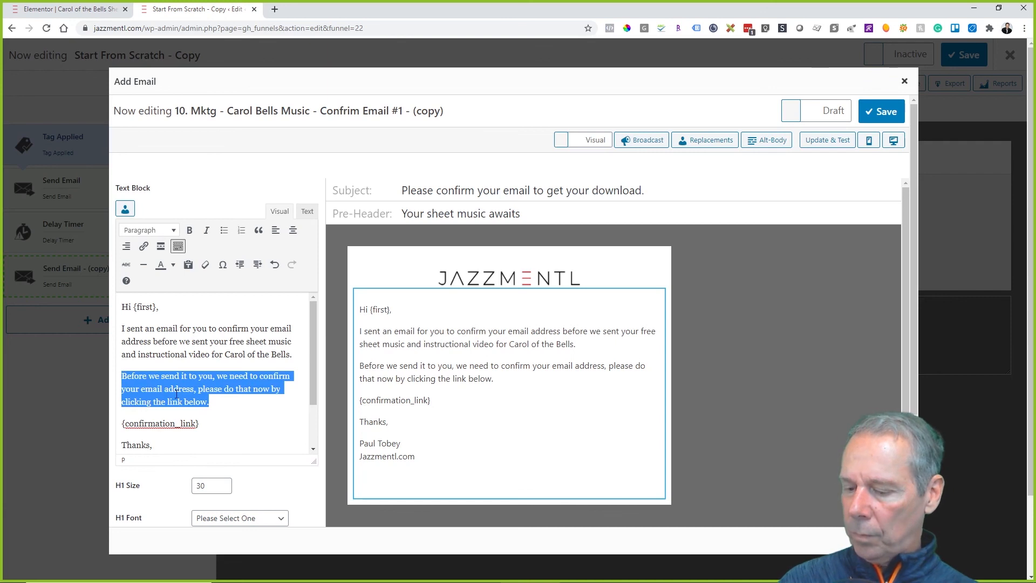
type("We cab;")
key("BackSpace")
key("BackSpace")
type("n'")
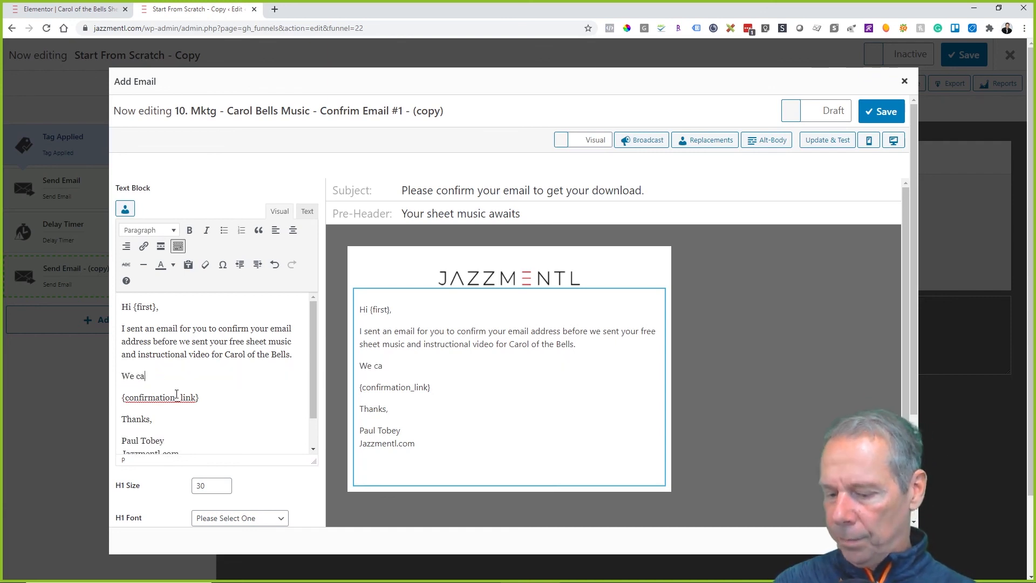
type("t send it until you confirm your email.")
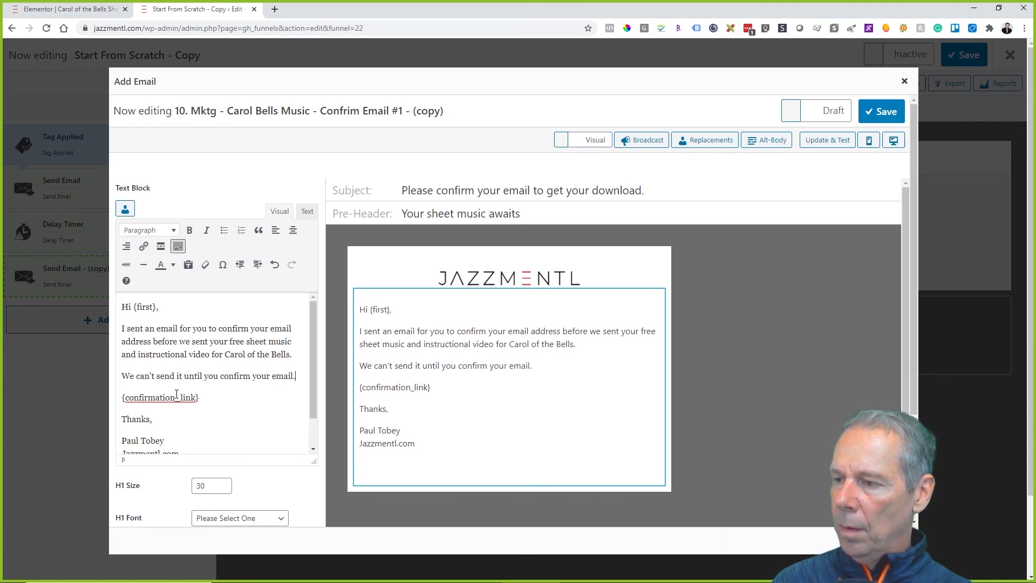
type("Please do that now.")
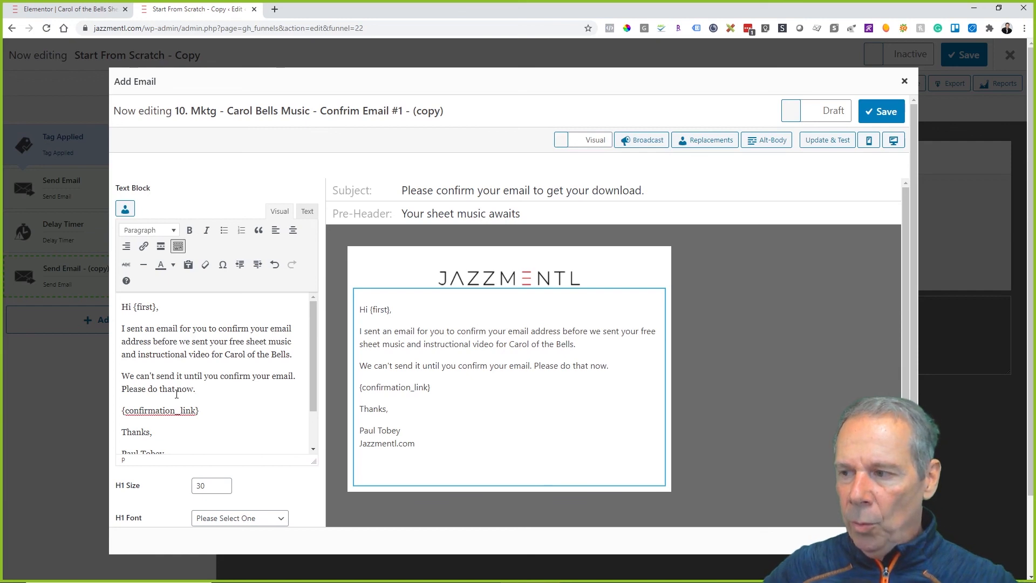
Step: Correct the second "sent" in the first paragraph to "send", so it reads "before we send your free sheet music"
double_click(201, 341)
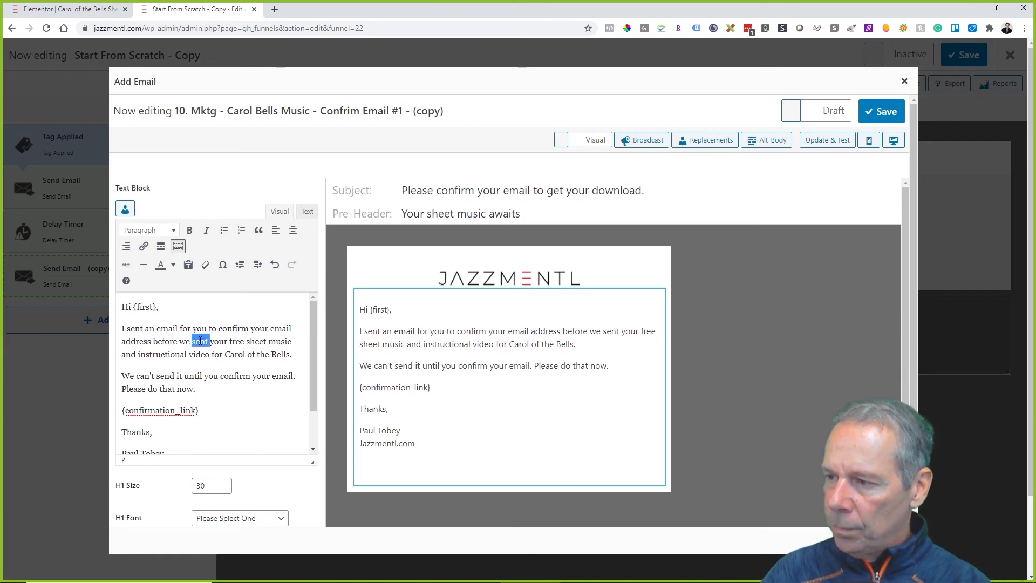
type("sned")
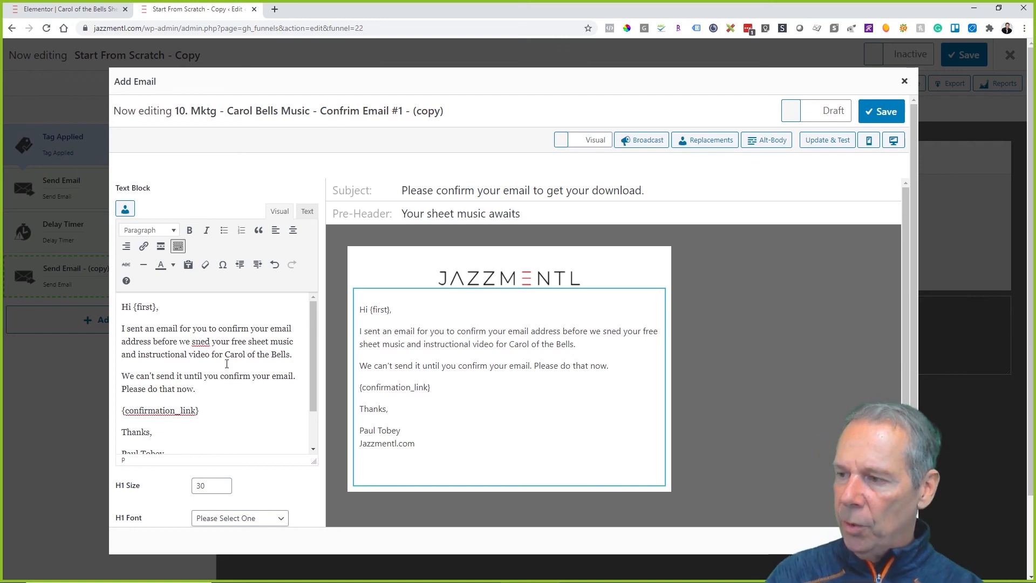
double_click(207, 345)
type("send")
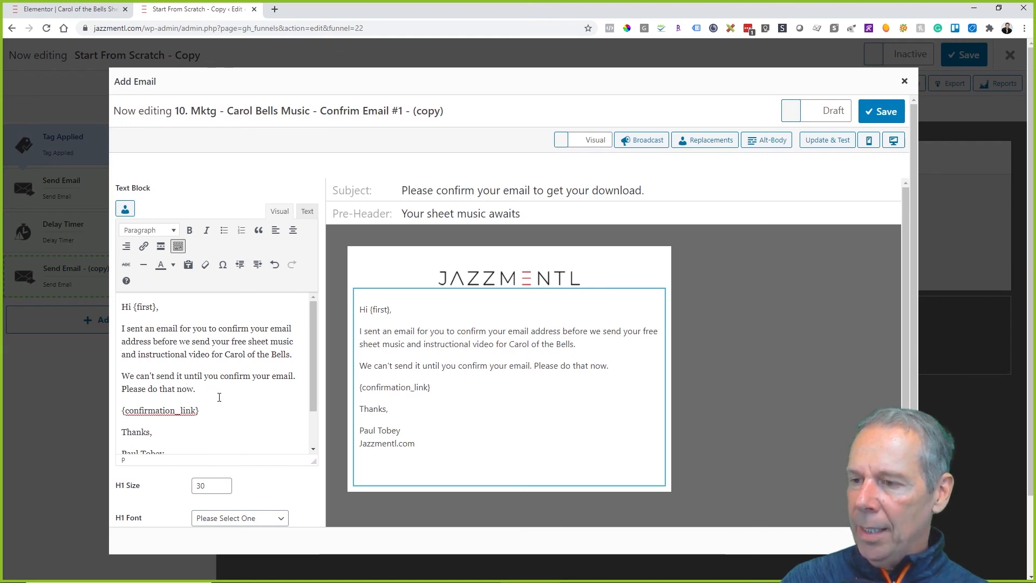
scroll(219, 397, "down", 1)
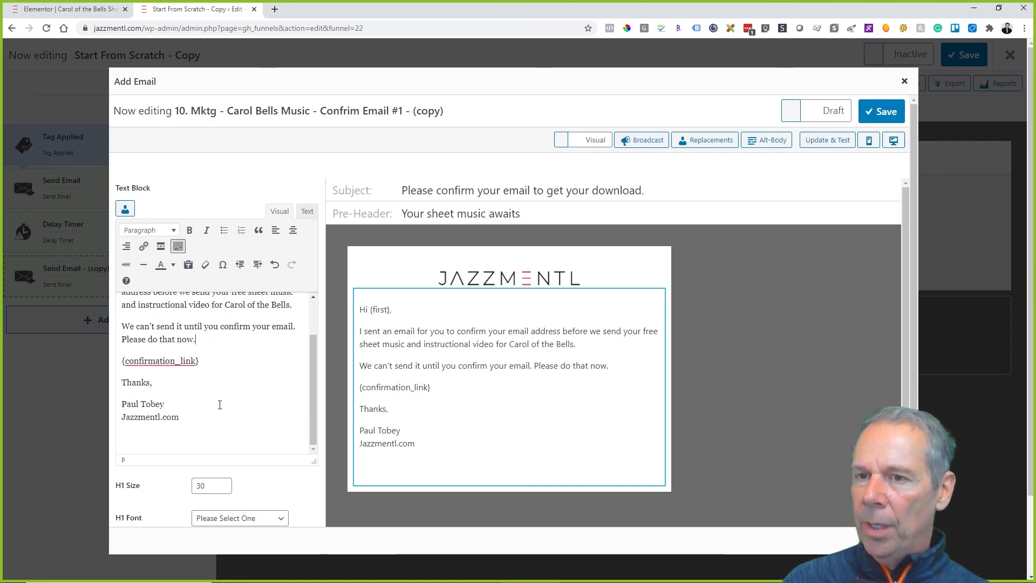
Step: Open the sender choices in the new email's options
left_click(787, 311)
left_click(272, 235)
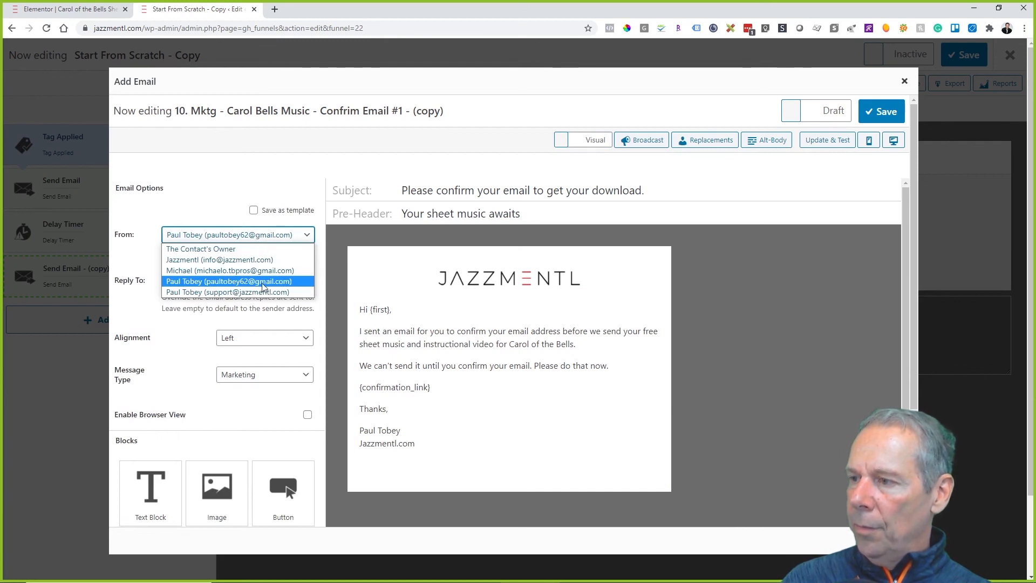
Step: Set the copied confirmation email's sender to the Jazzmentl info address and save it as Ready
left_click(259, 259)
left_click(837, 120)
left_click(873, 112)
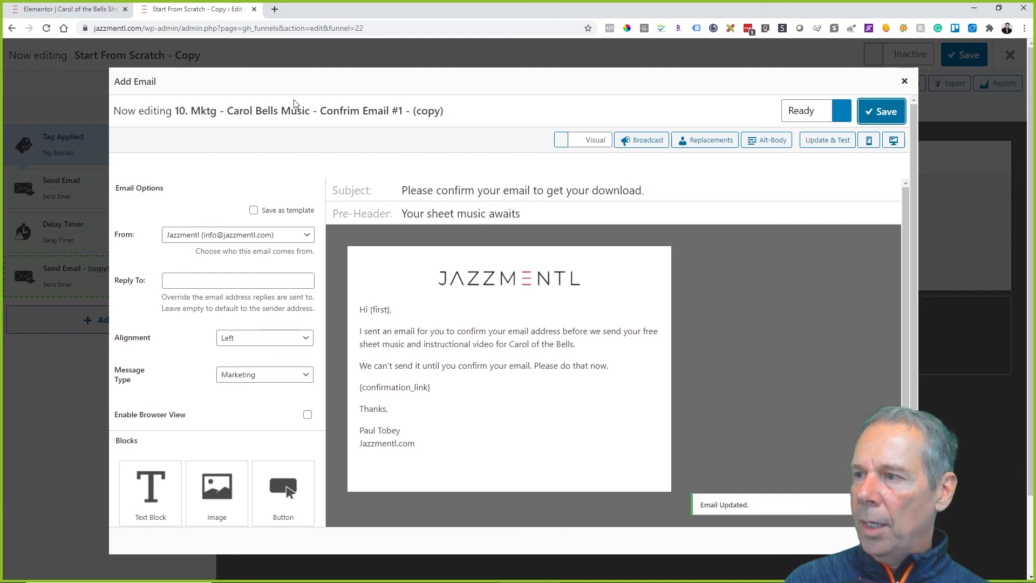
Step: Rename the copied email "10. Mktg - Carol Bells Music - Confrim Email #2" and save it
left_click(224, 110)
left_click_drag(250, 111, 333, 118)
left_click(237, 111)
left_click_drag(219, 111, 303, 111)
type("#2")
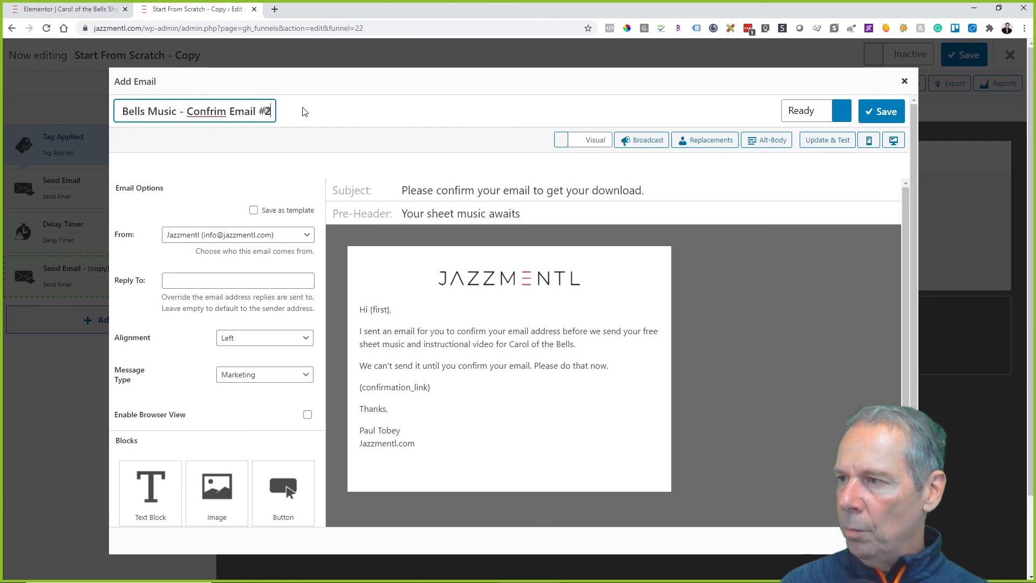
left_click(900, 120)
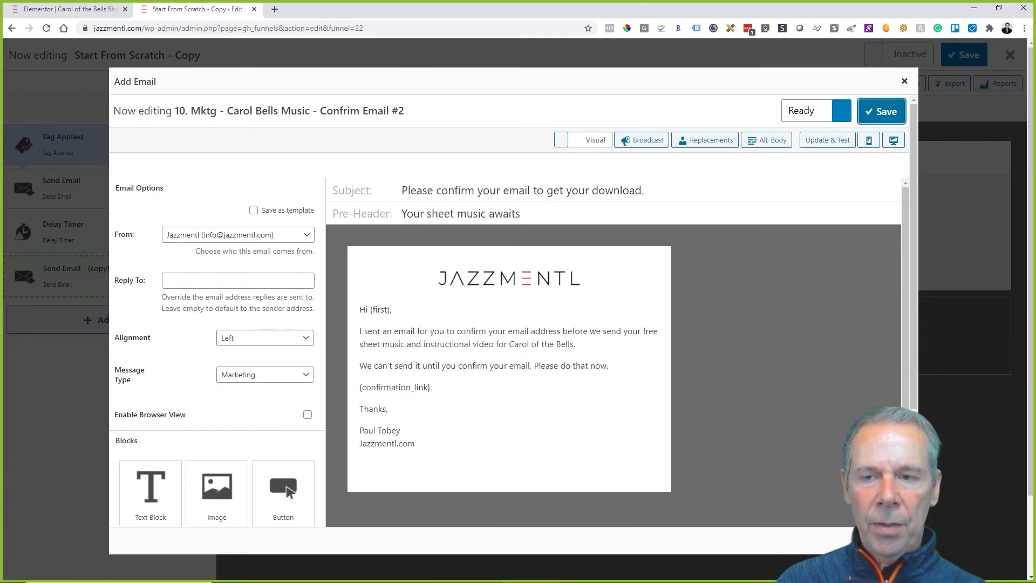
Step: Check the Carol of the Bells opt-in form in the Elementor page and return to the funnel's email
left_click(80, 12)
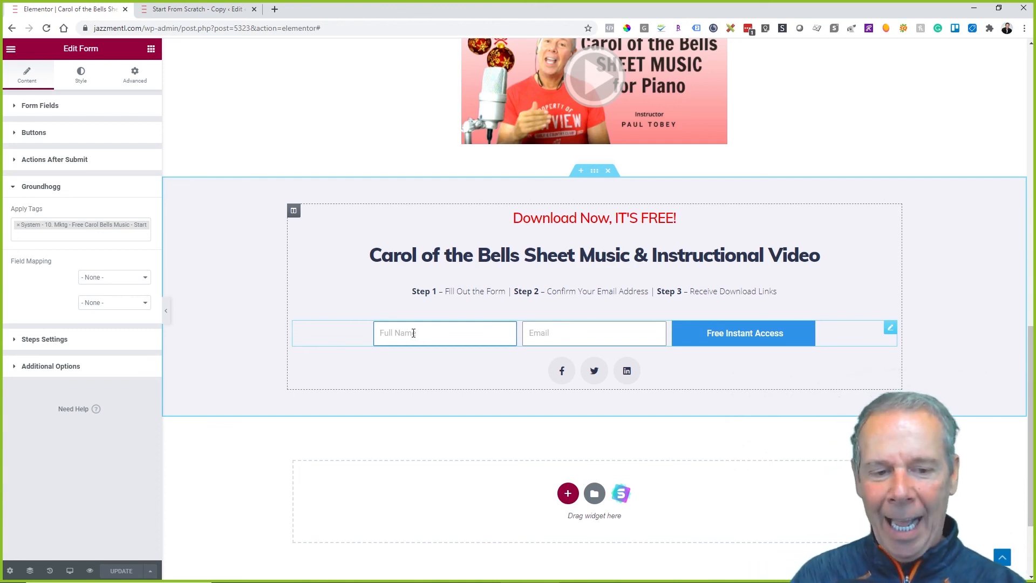
left_click(223, 15)
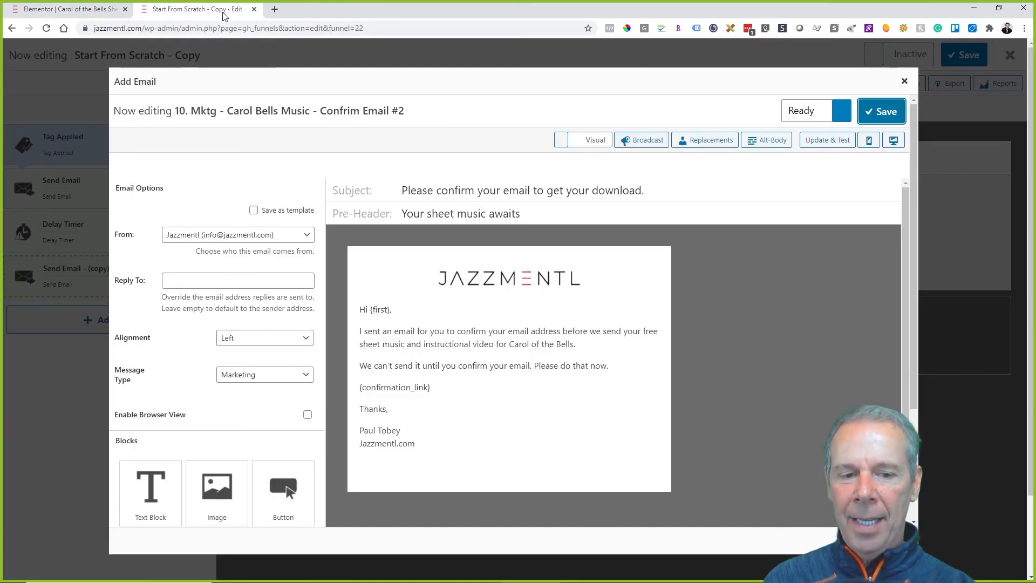
left_click(76, 9)
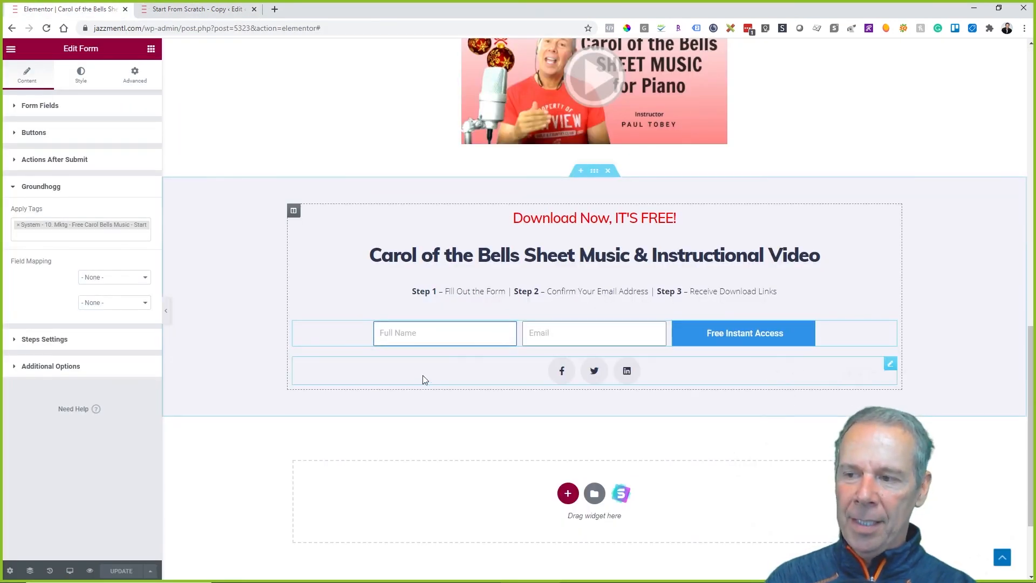
left_click(212, 11)
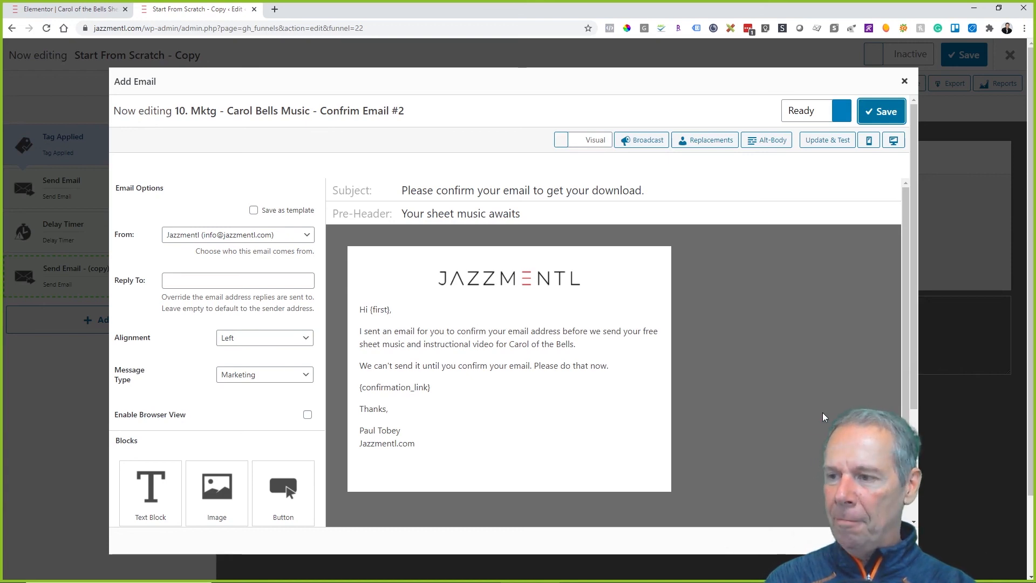
Step: Close the email editor and rename the funnel's first Send Email step "Confirm Email #1"
left_click(727, 388)
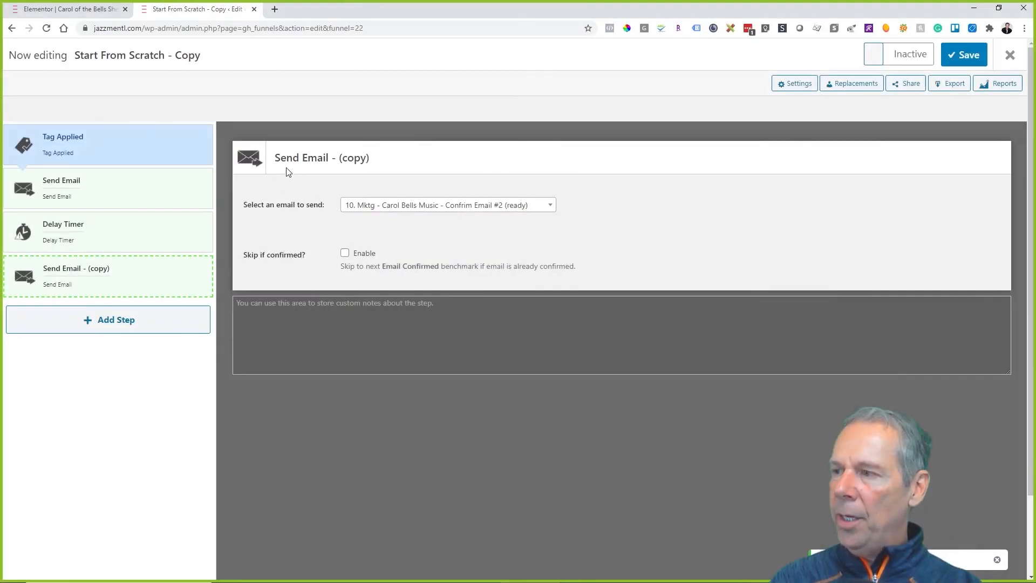
left_click(288, 164)
left_click(151, 201)
left_click(288, 163)
key("ctrl+a")
type("Confirm ")
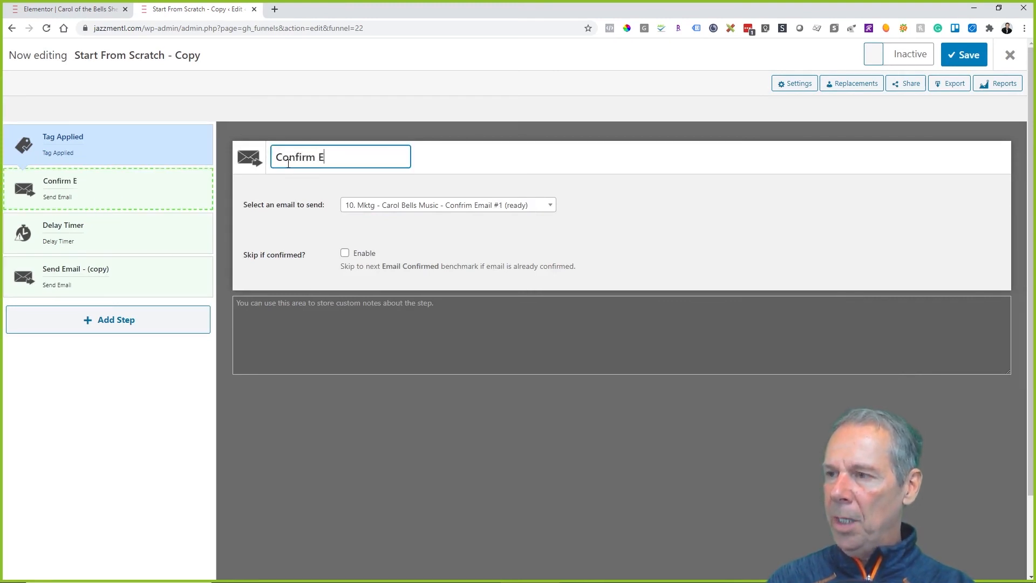
type("Email #1")
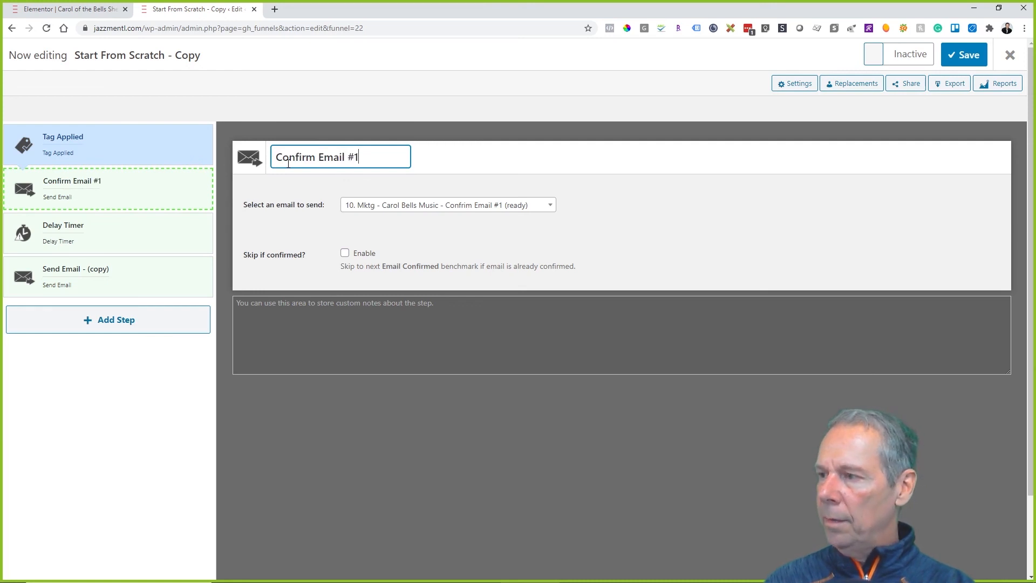
Step: Rename the copied Send Email step "Confirm Email #2"
left_click(146, 284)
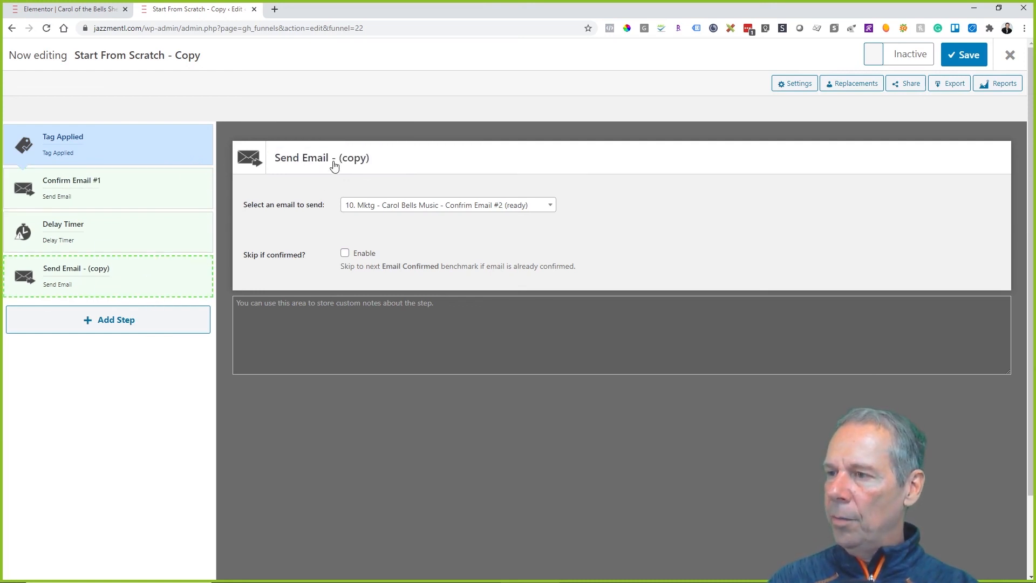
left_click(334, 165)
key("ctrl+a")
type("Confirm Email")
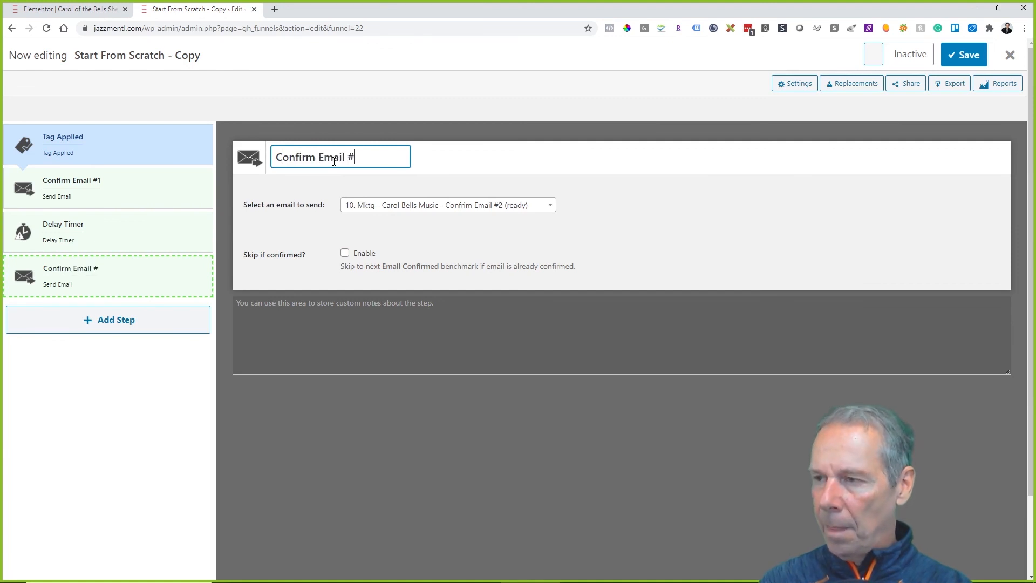
Step: Rename the Delay Timer step between the two confirmation emails "Wait an hour"
left_click(132, 240)
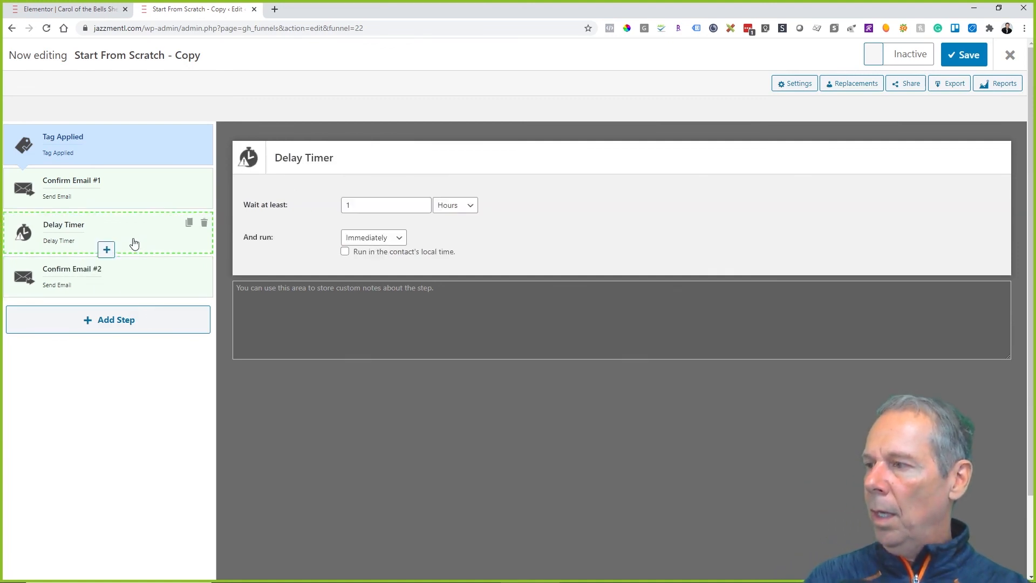
left_click(316, 163)
key("ctrl+a")
type("Wait an hou")
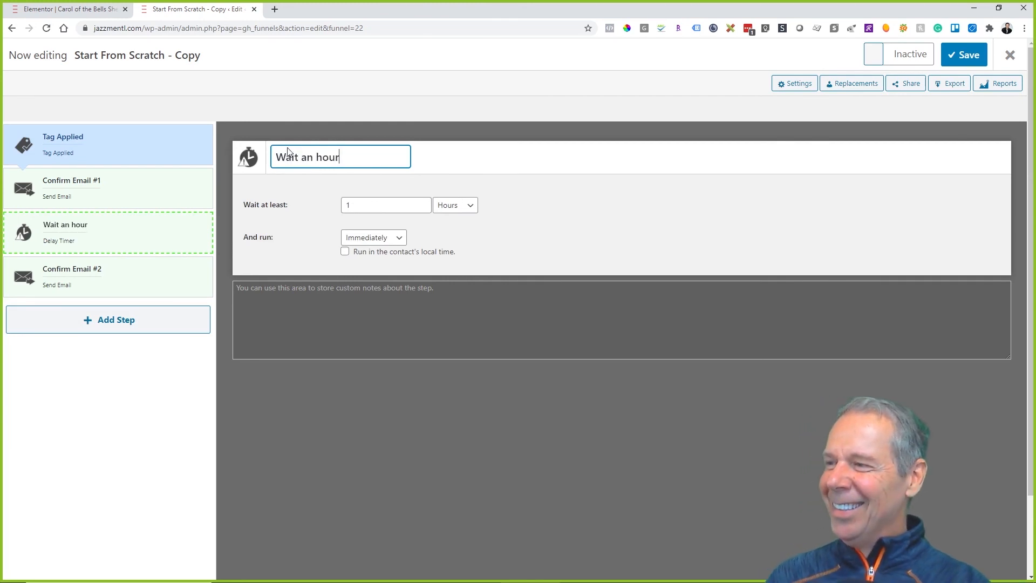
key("Return")
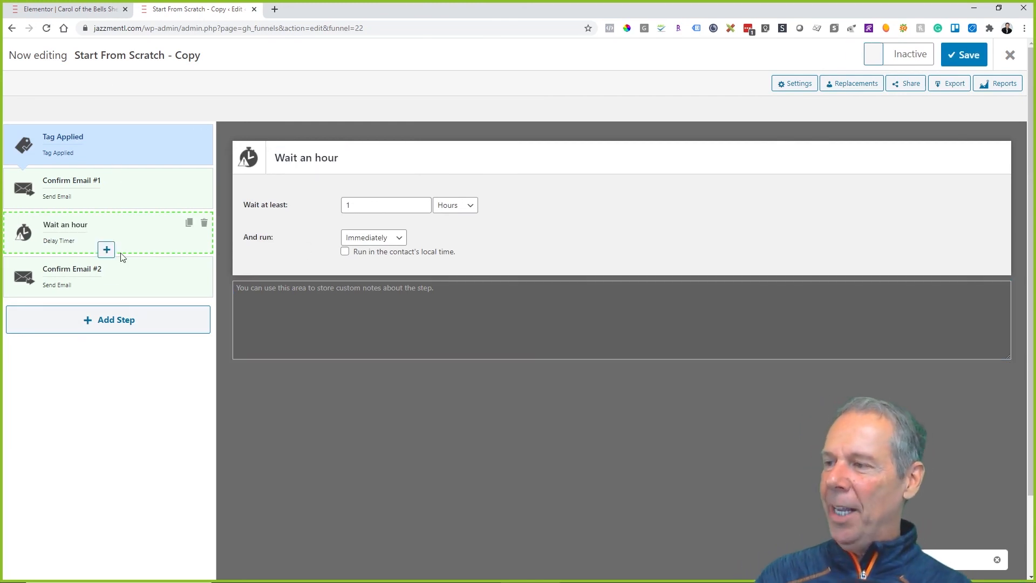
Step: Add an Email Confirmed benchmark to the funnel and place it after the Confirm Email #2 step
left_click(138, 330)
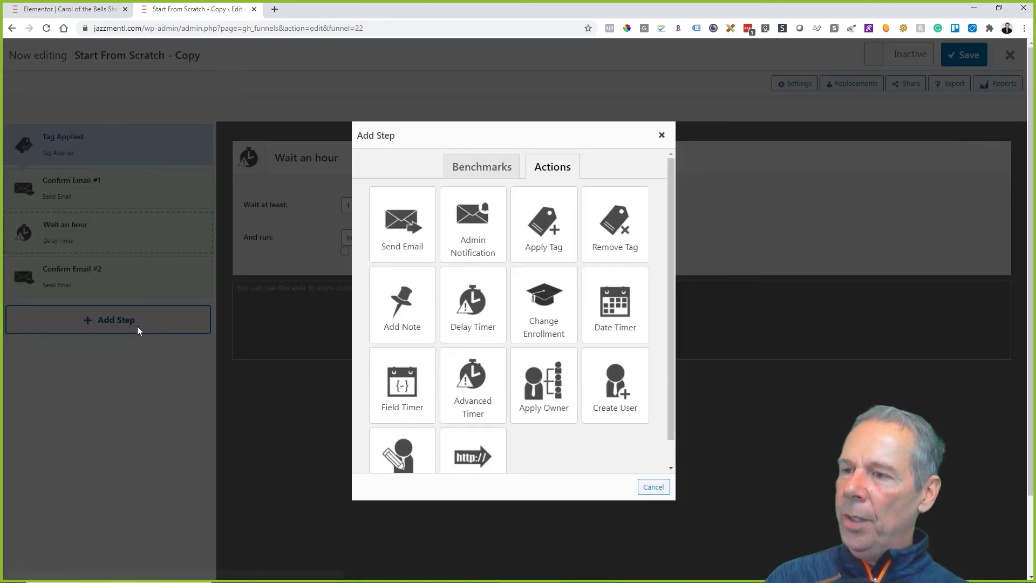
left_click(482, 169)
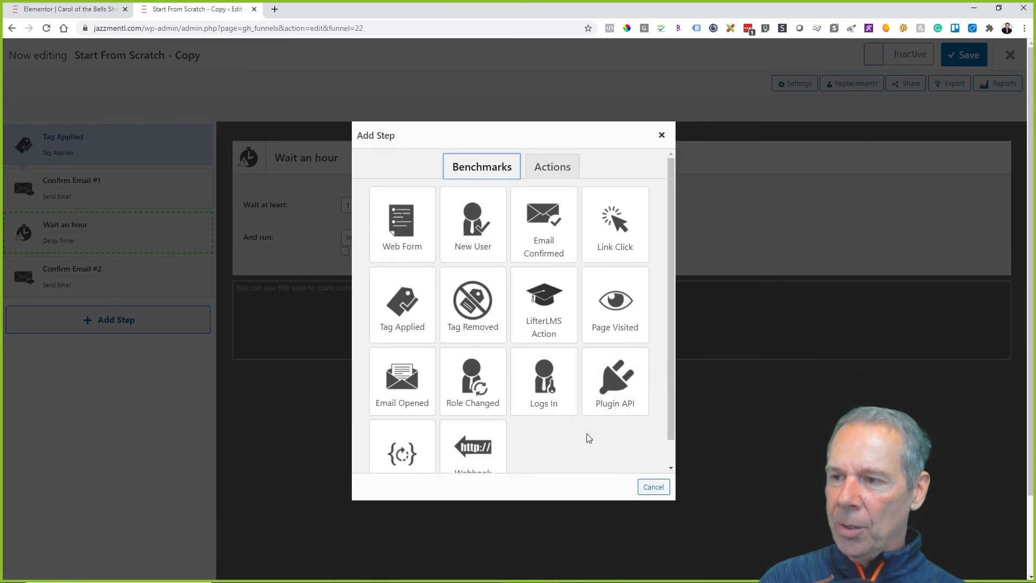
scroll(587, 434, "down", 1)
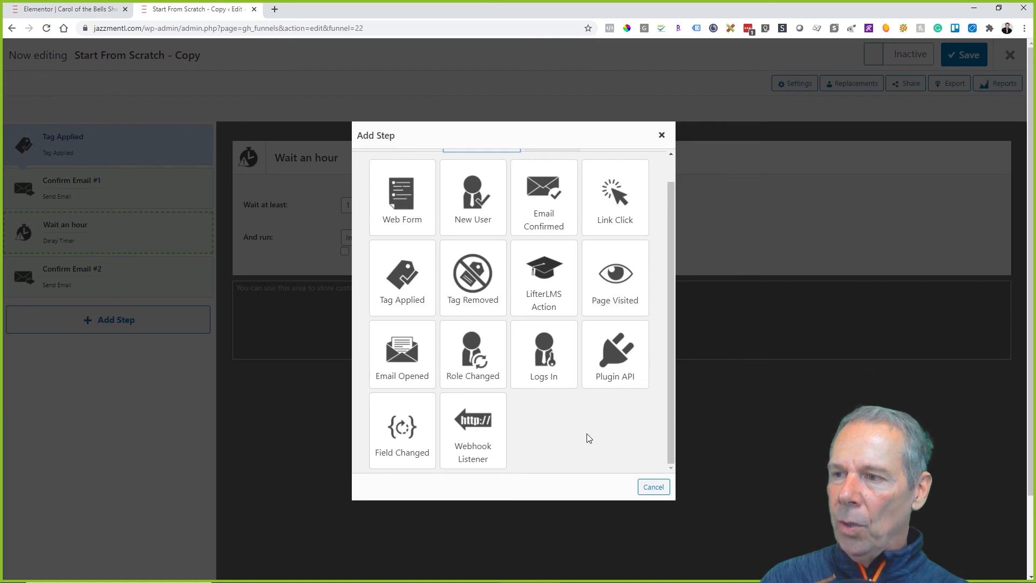
scroll(587, 436, "up", 1)
left_click(545, 242)
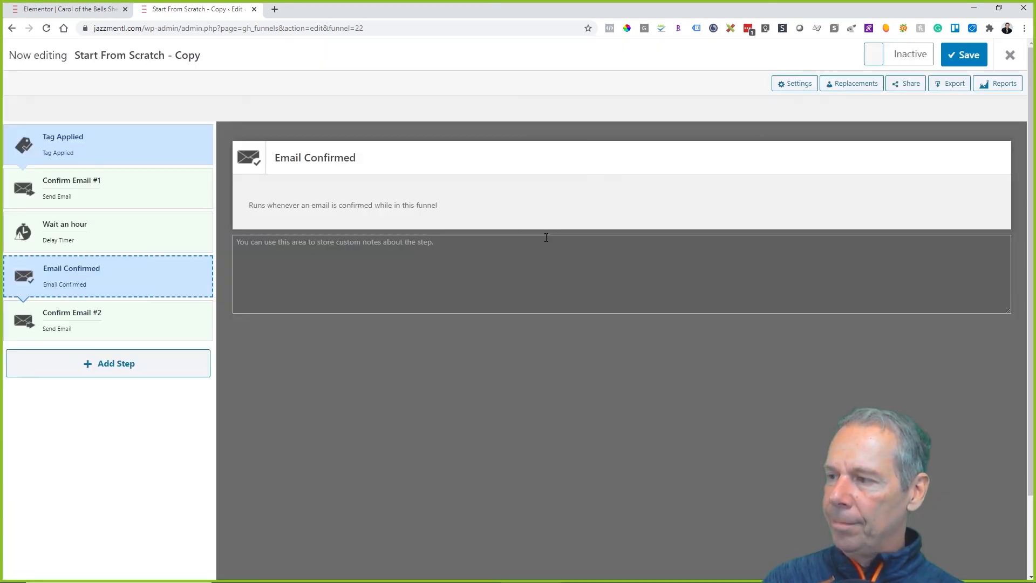
left_click_drag(127, 282, 129, 337)
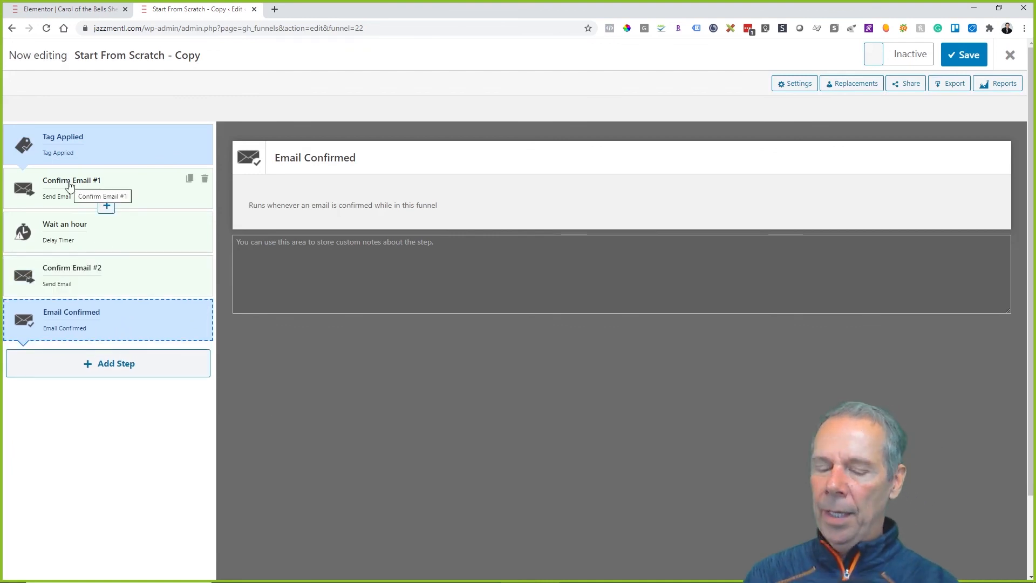
Step: Capture the funnel in Snip & Sketch and annotate Tag Applied with "Web Form" and Confirm Email #1 with "Immediate" in red
key("super+shift+s")
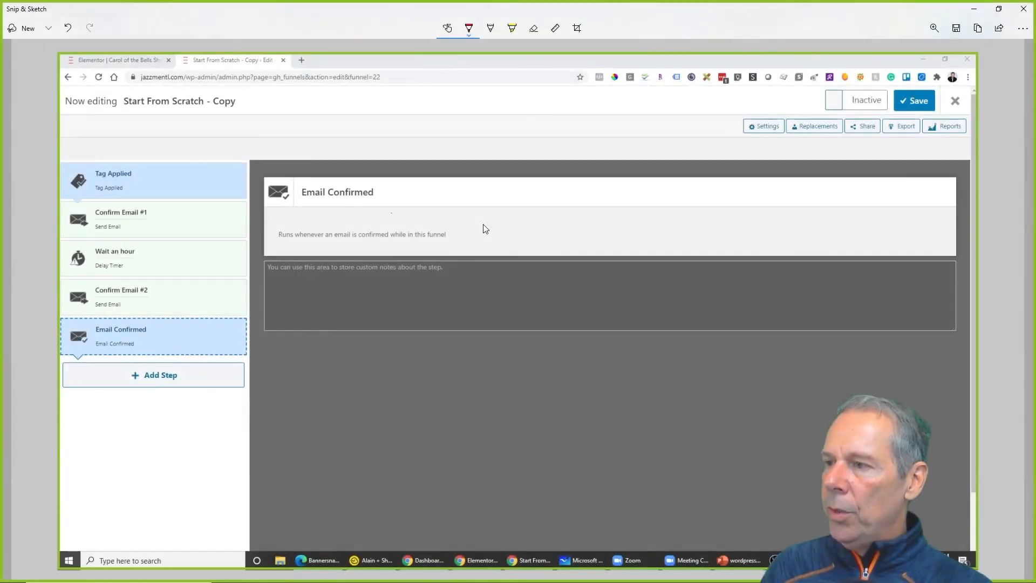
mouse_move(284, 175)
left_mouse_down()
mouse_move(238, 178)
mouse_move(257, 166)
left_mouse_up()
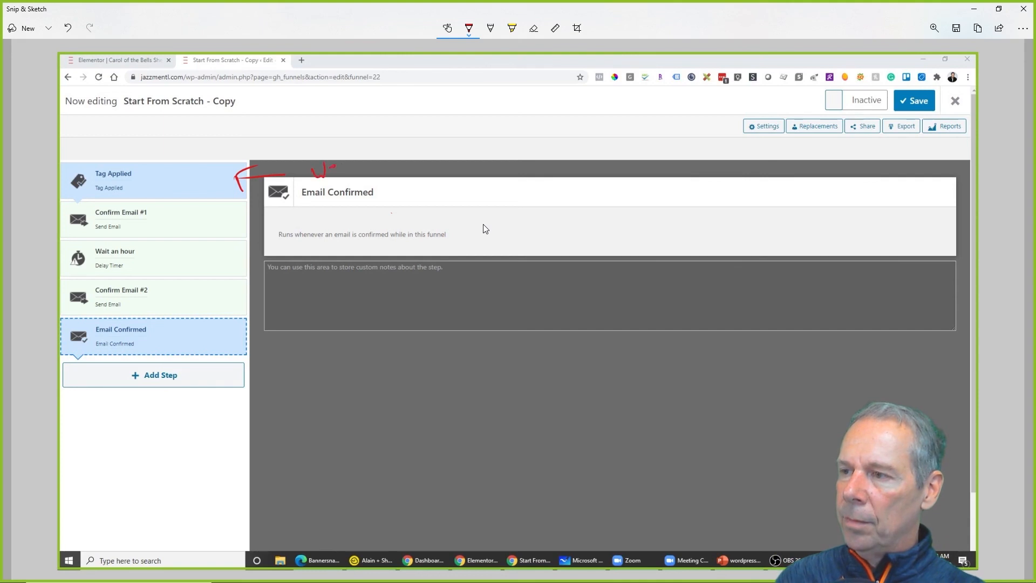
left_click_drag(397, 141, 419, 134)
left_click(441, 131)
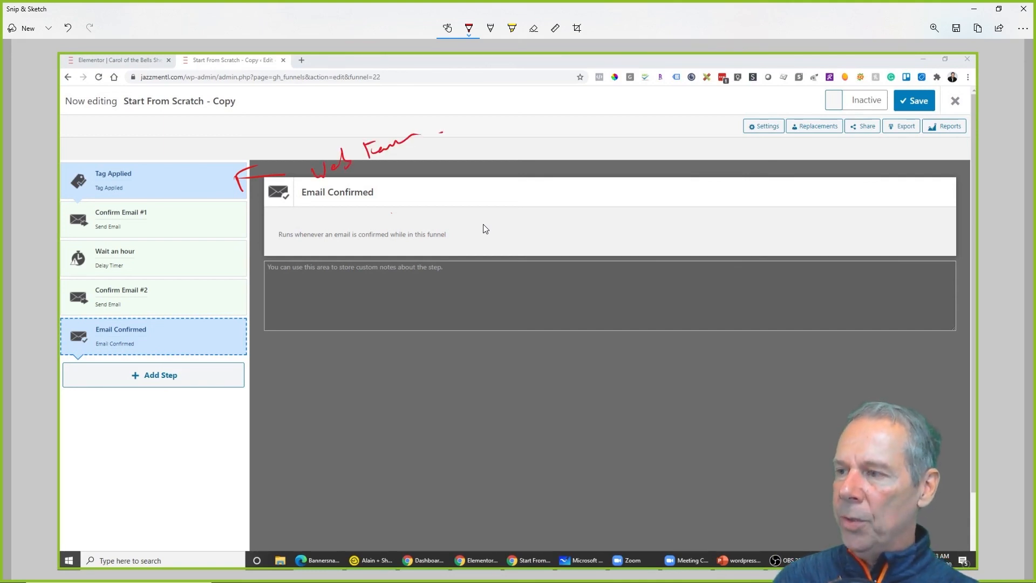
mouse_move(229, 223)
left_mouse_down()
mouse_move(281, 224)
mouse_move(223, 229)
left_mouse_up()
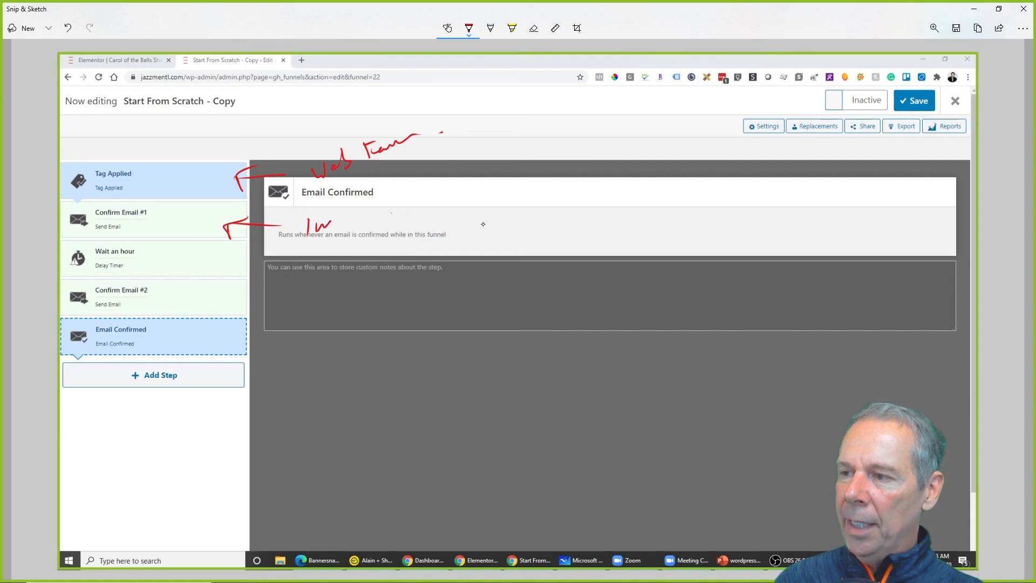
left_click_drag(356, 217, 426, 201)
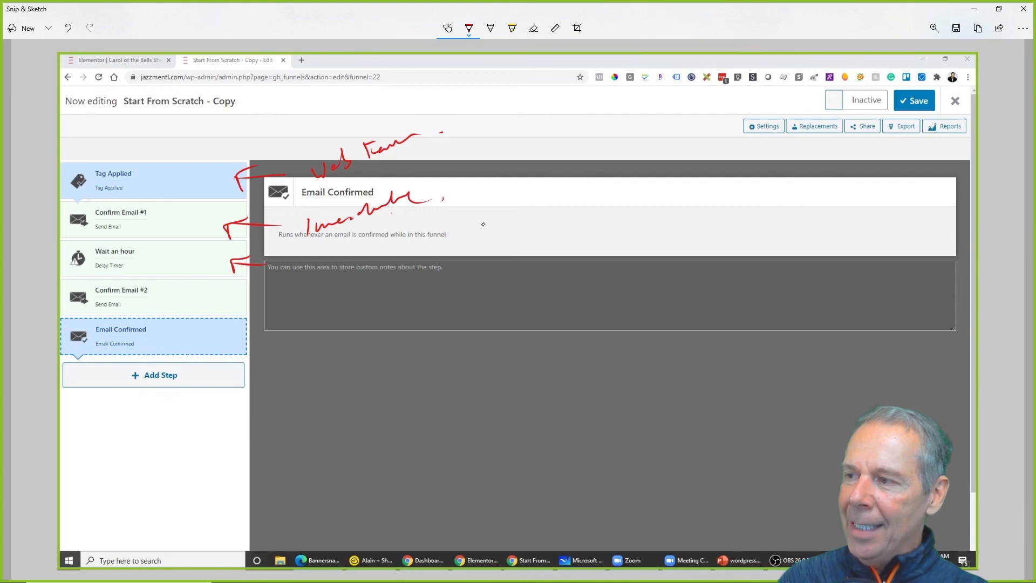
left_click_drag(194, 221, 219, 211)
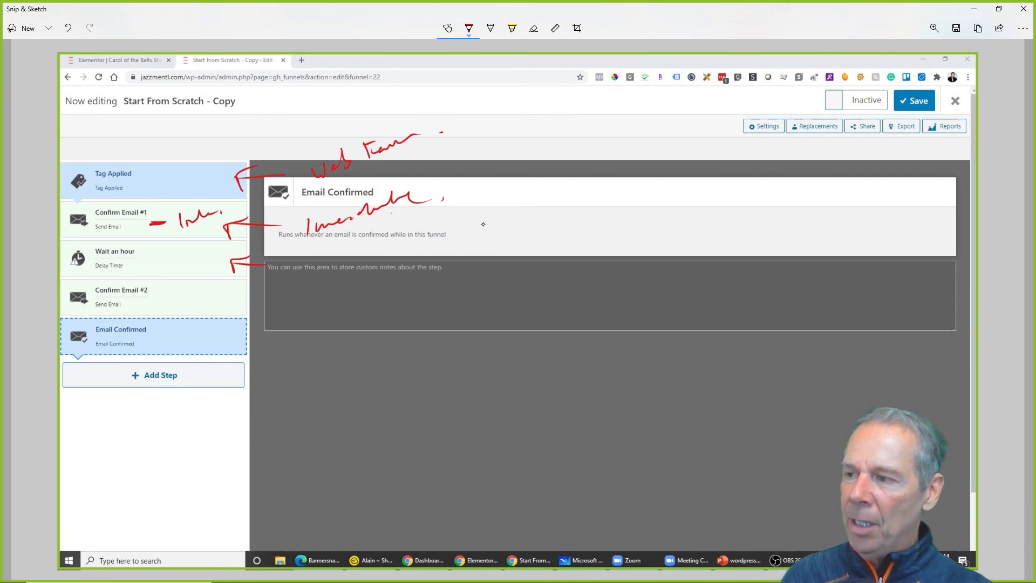
Step: Circle the Email Confirmed benchmark in red, draw check marks beside it, and close the annotated capture
mouse_move(173, 327)
left_mouse_down()
mouse_move(165, 349)
mouse_move(154, 343)
mouse_move(202, 361)
left_mouse_up()
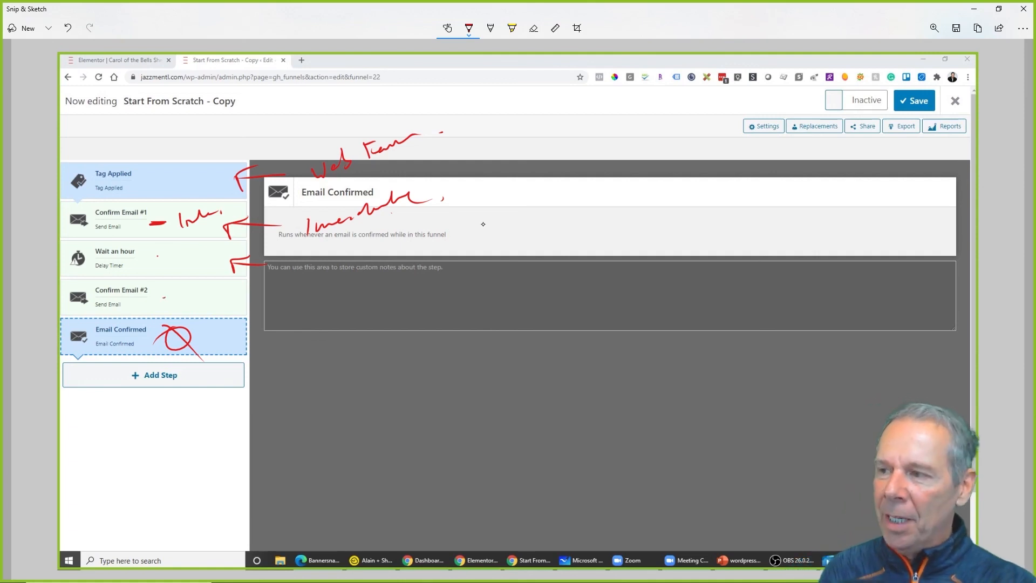
left_click_drag(132, 330, 128, 329)
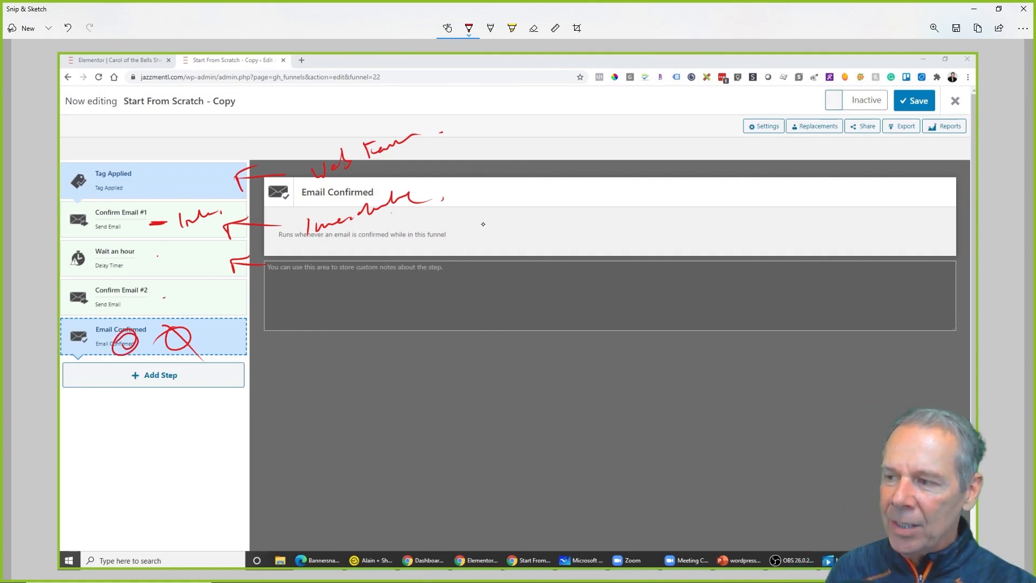
mouse_move(274, 342)
left_mouse_down()
mouse_move(345, 329)
mouse_move(361, 296)
left_mouse_up()
left_click_drag(369, 324, 416, 286)
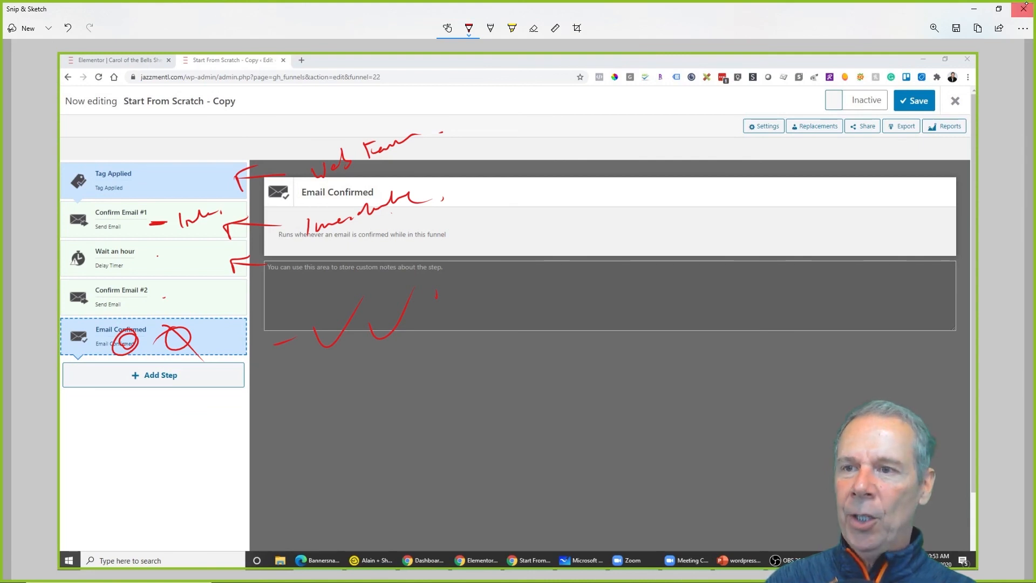
left_click(1023, 8)
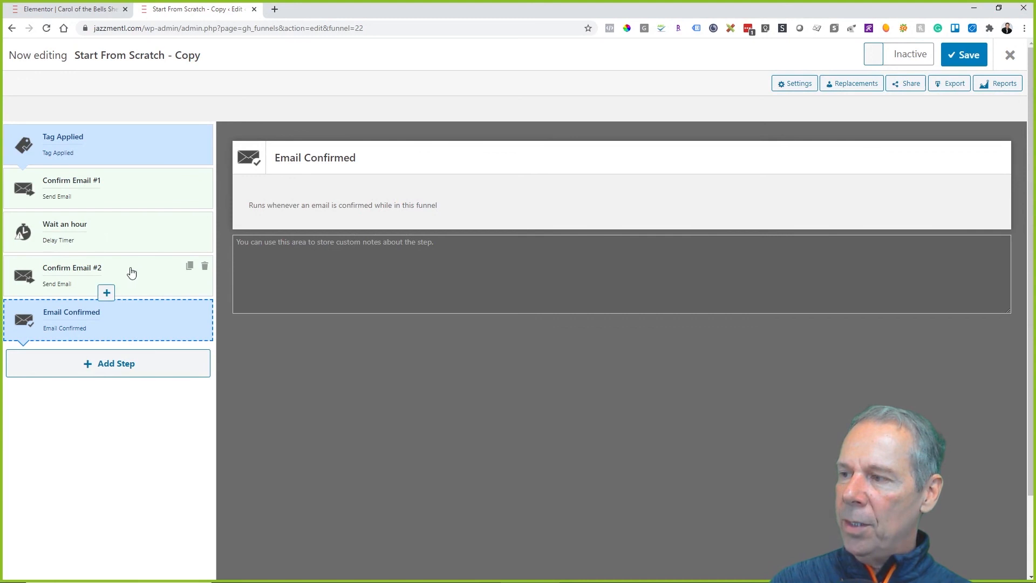
Step: Add a Delay Timer action between Confirm Email #2 and Email Confirmed and open its settings
left_click(107, 293)
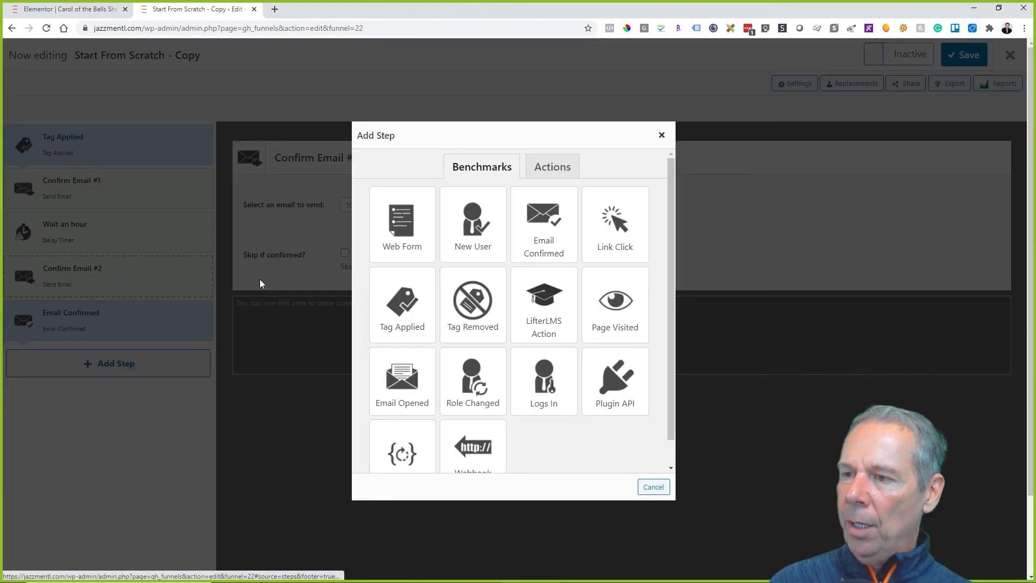
left_click(558, 178)
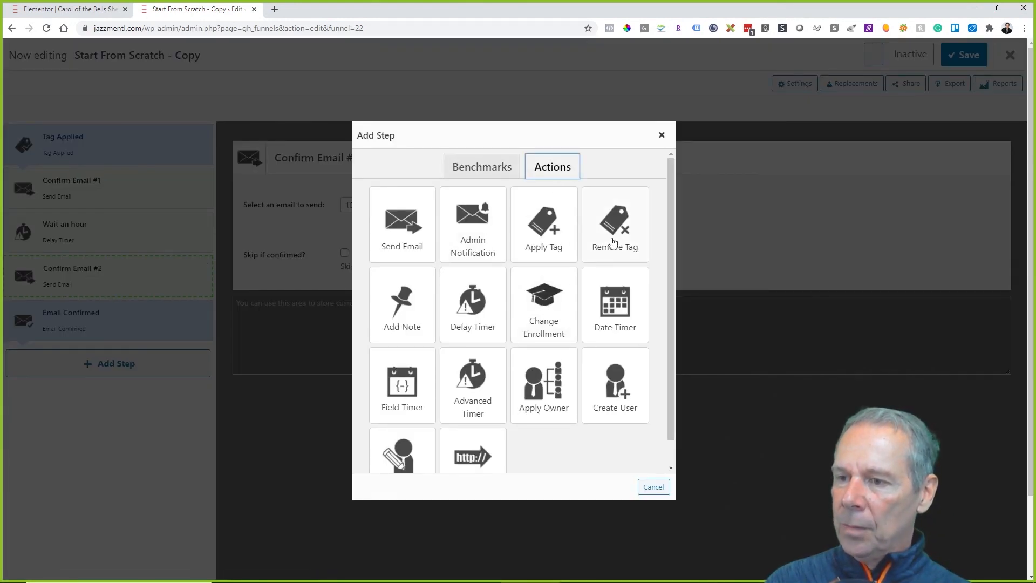
left_click(476, 316)
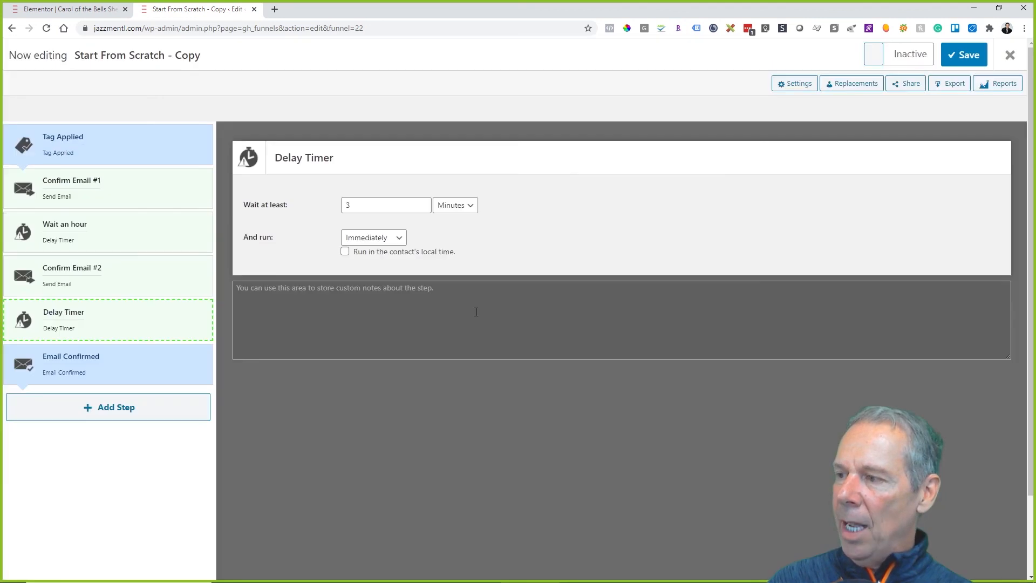
left_click(47, 317)
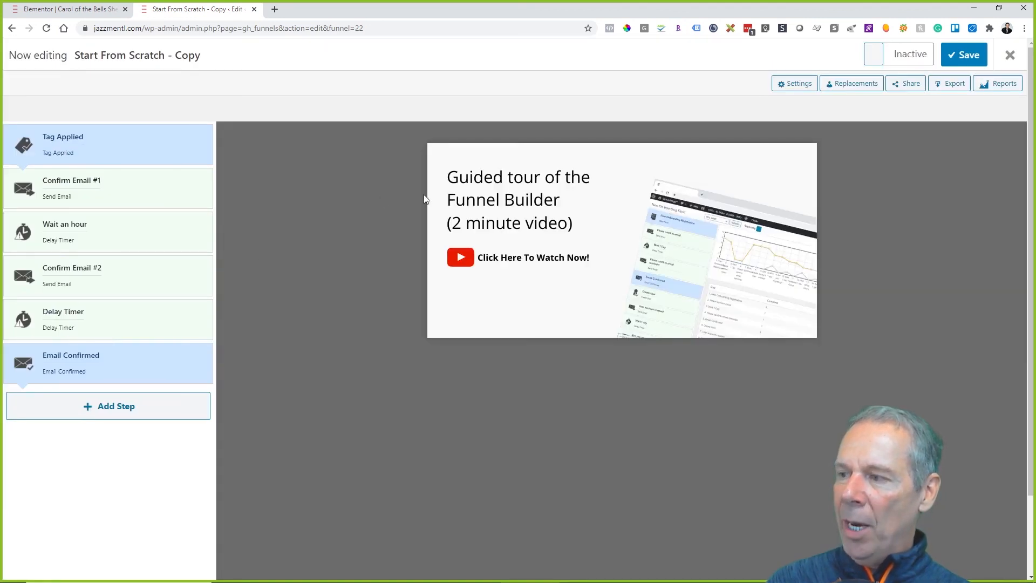
left_click(86, 313)
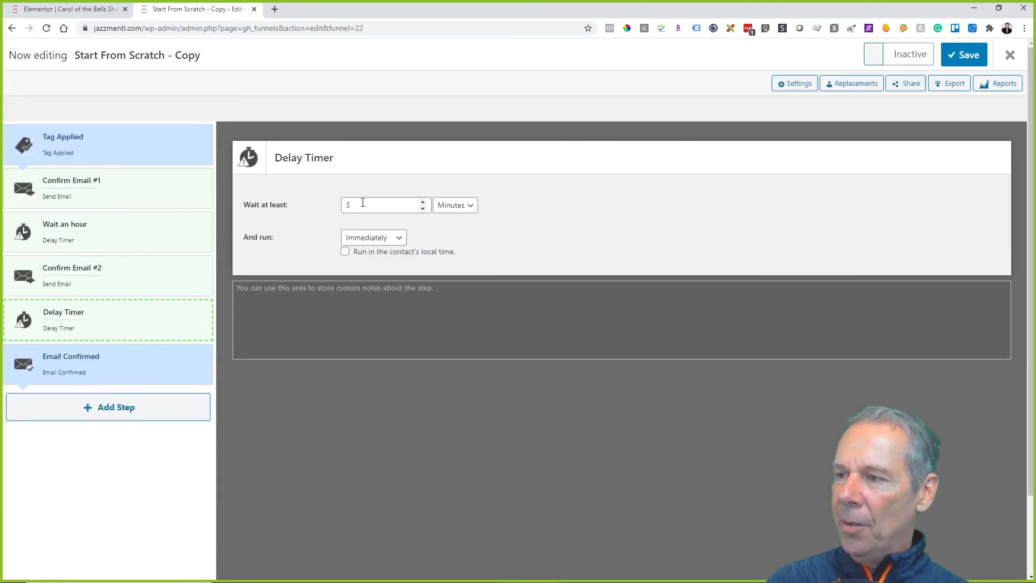
Step: Set the new Delay Timer to wait at least 1 day and run at the time of day 09:00 AM
left_click(456, 206)
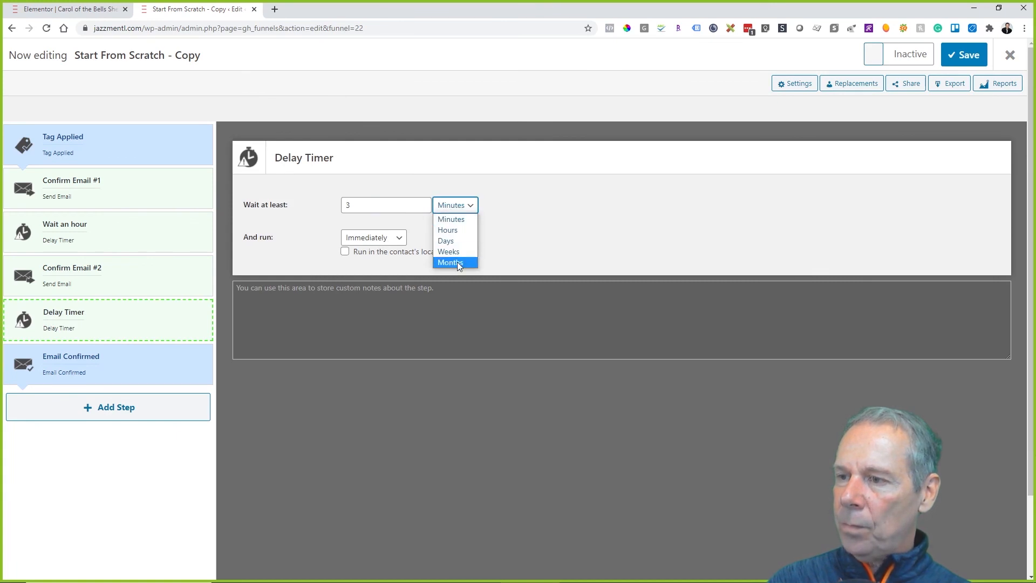
left_click(445, 239)
left_click(367, 211)
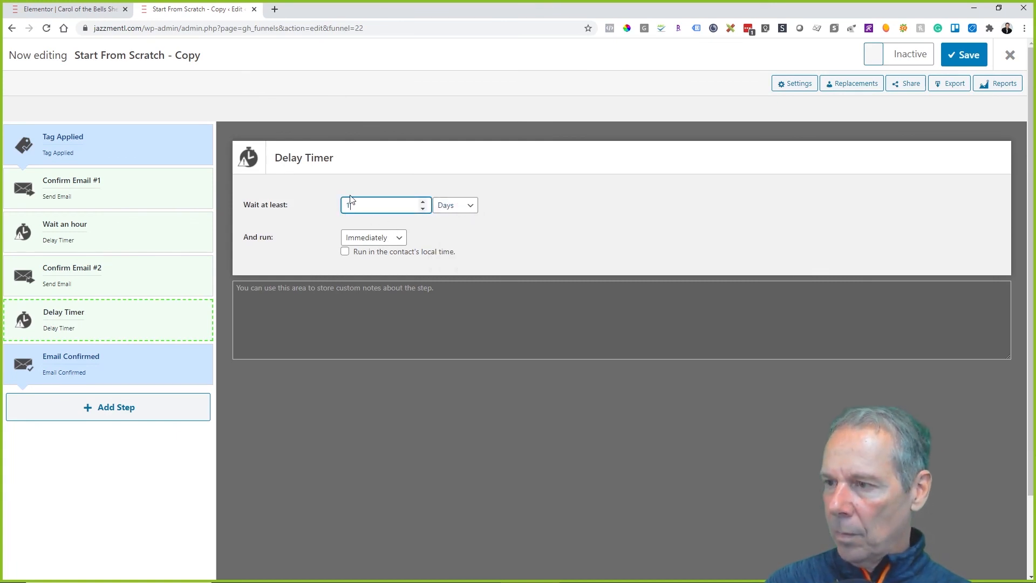
left_click(398, 238)
left_click(396, 263)
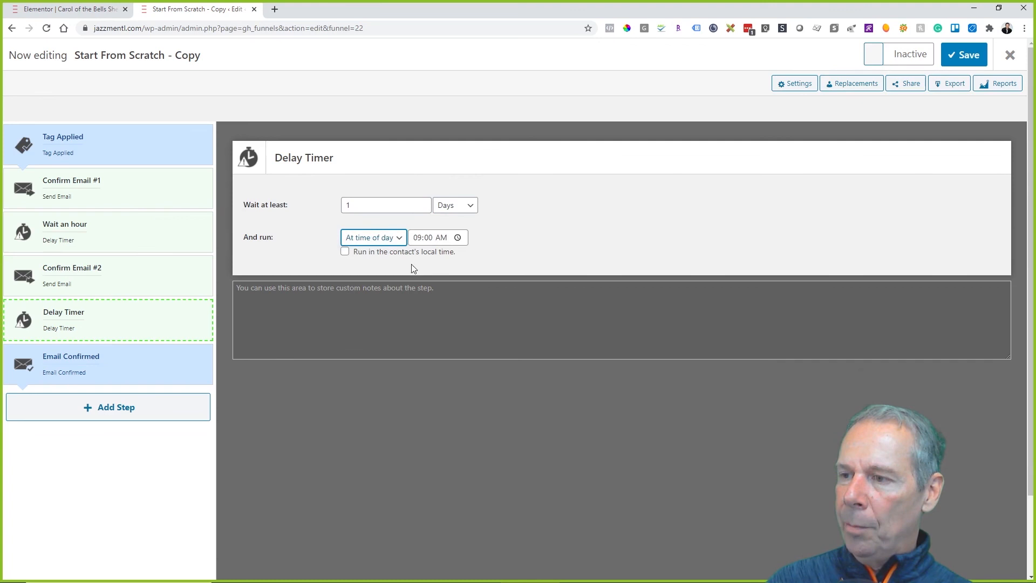
left_click(577, 243)
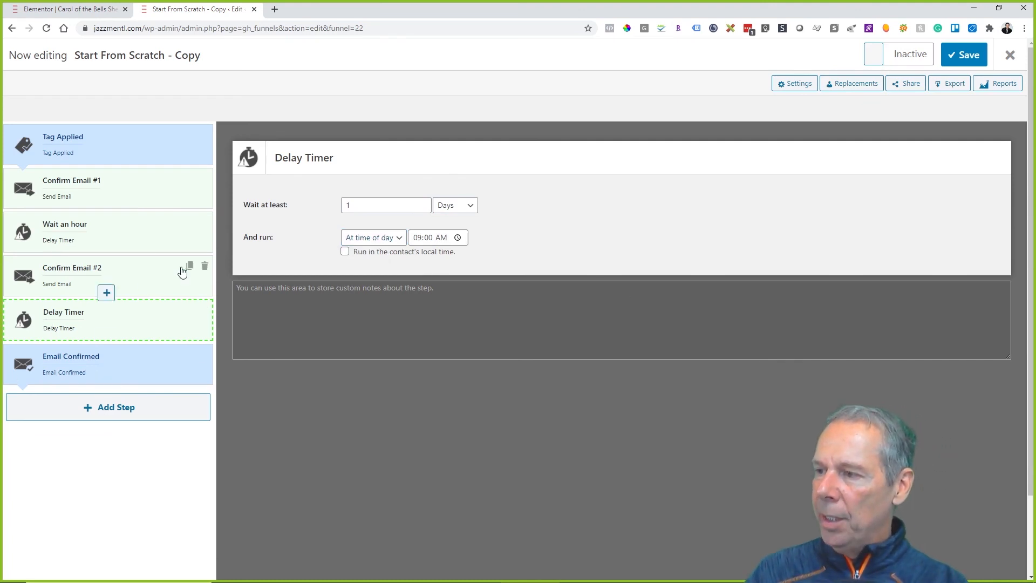
Step: Duplicate the Confirm Email #2 step, place the copy below the Delay Timer, and rename it Confirm Email #3
left_click(190, 266)
left_click_drag(157, 322, 148, 368)
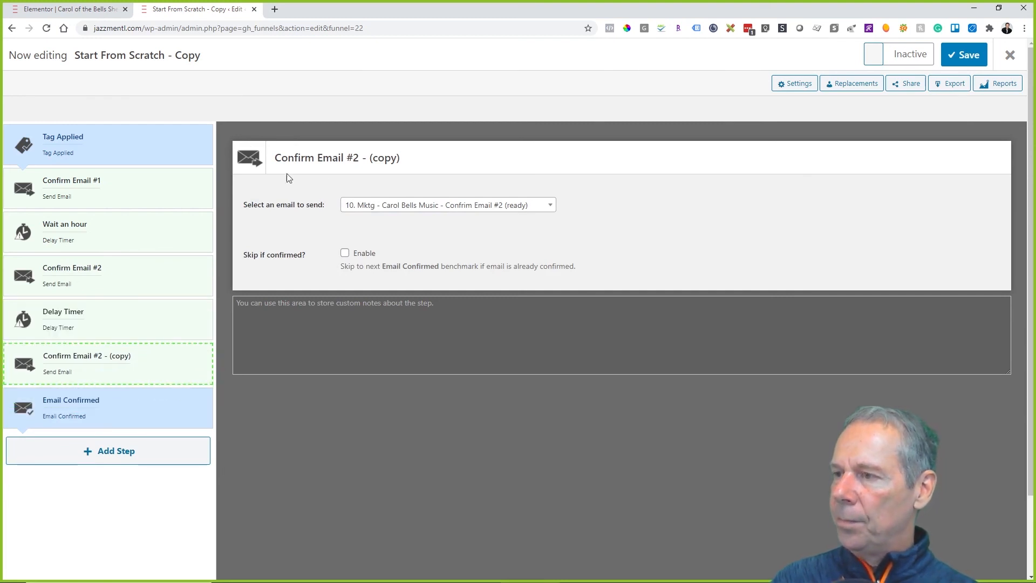
double_click(328, 157)
left_click_drag(354, 157, 440, 159)
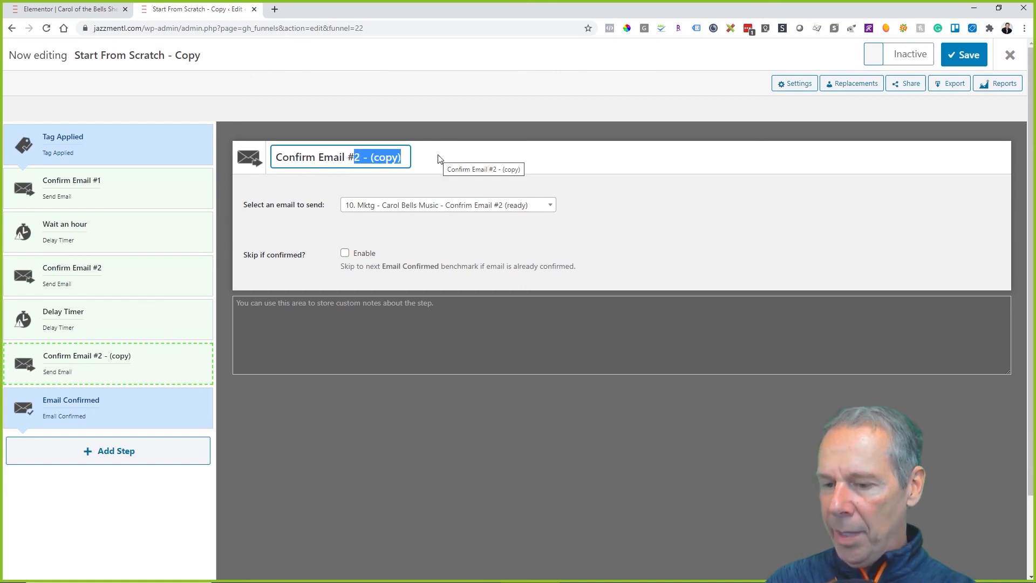
type("3")
left_click(473, 490)
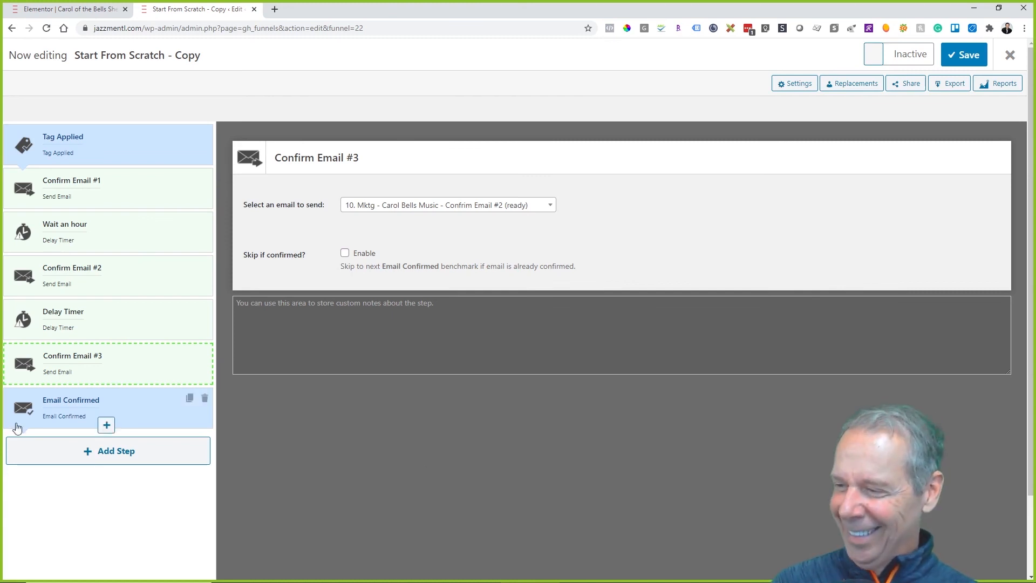
Step: Add a Send Email action to the funnel and create its email from "10. Mktg - Carol Bells Music - Confrim Email #2"
left_click(96, 453)
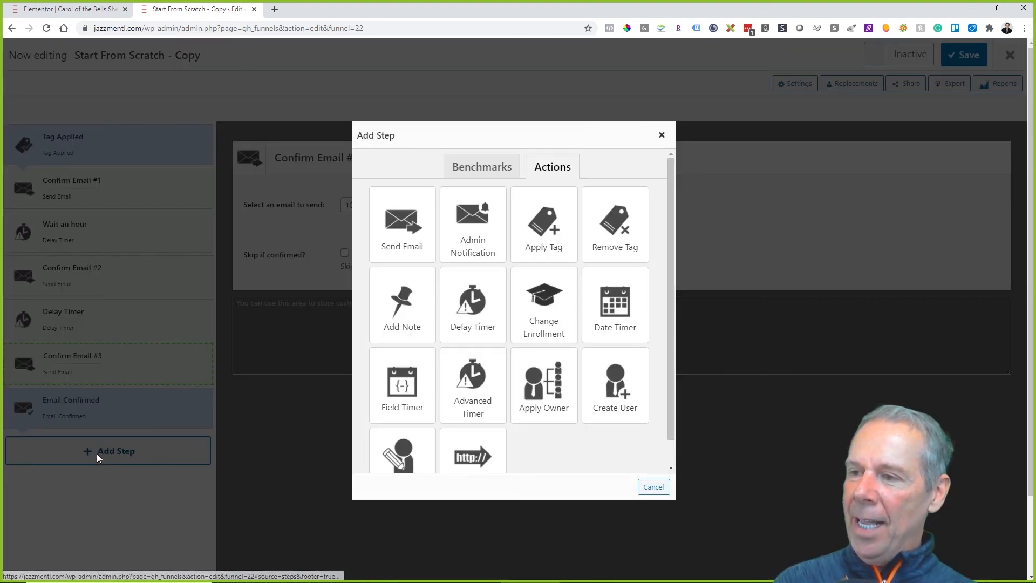
left_click(417, 232)
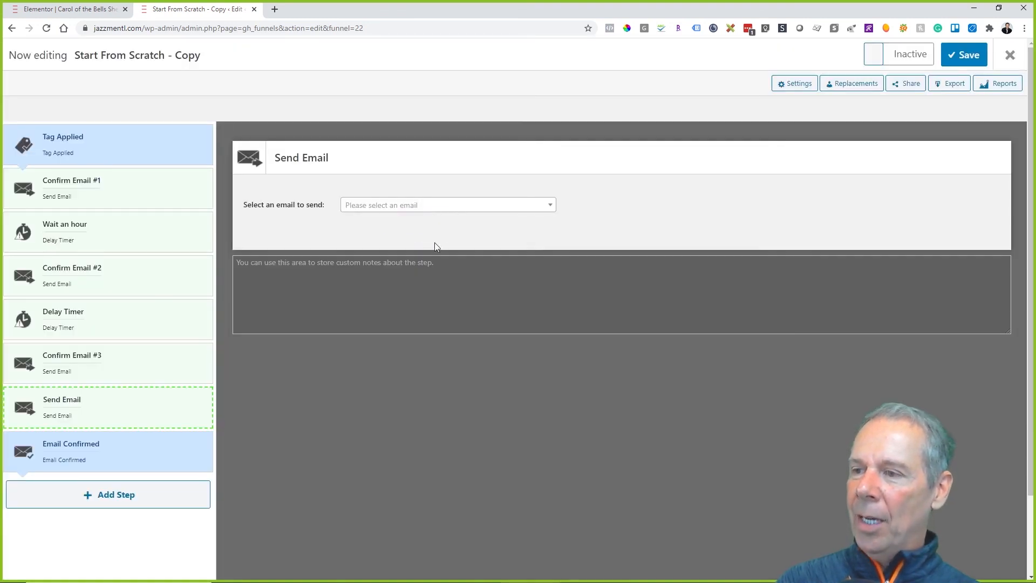
left_click(463, 210)
left_click(691, 236)
left_click(426, 222)
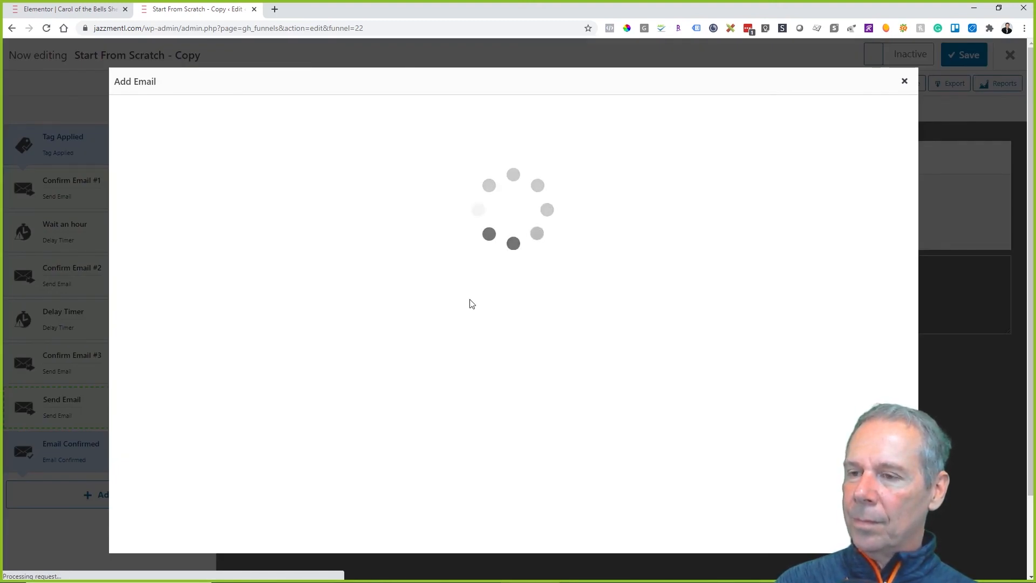
scroll(469, 298, "down", 3)
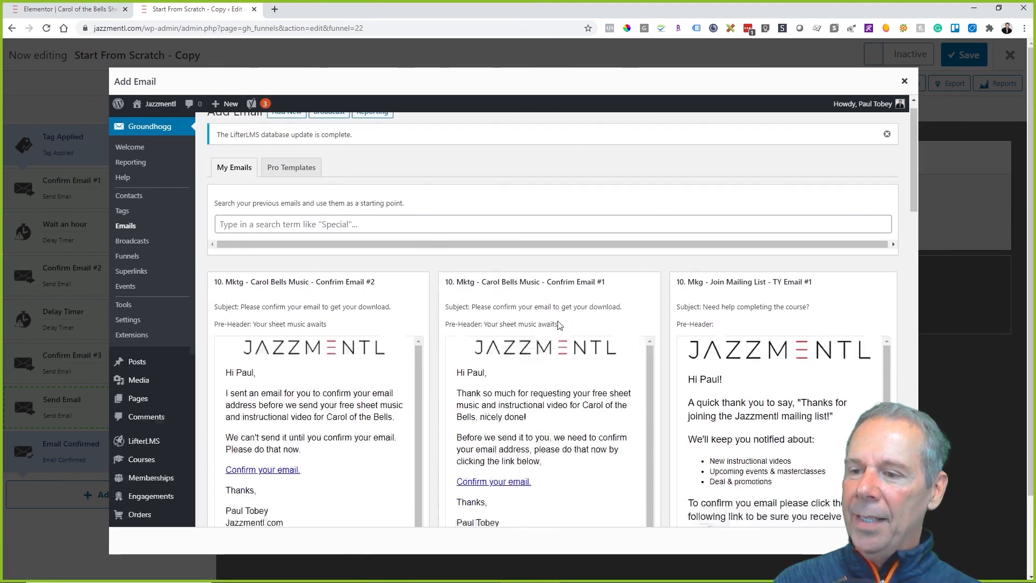
left_click(240, 480)
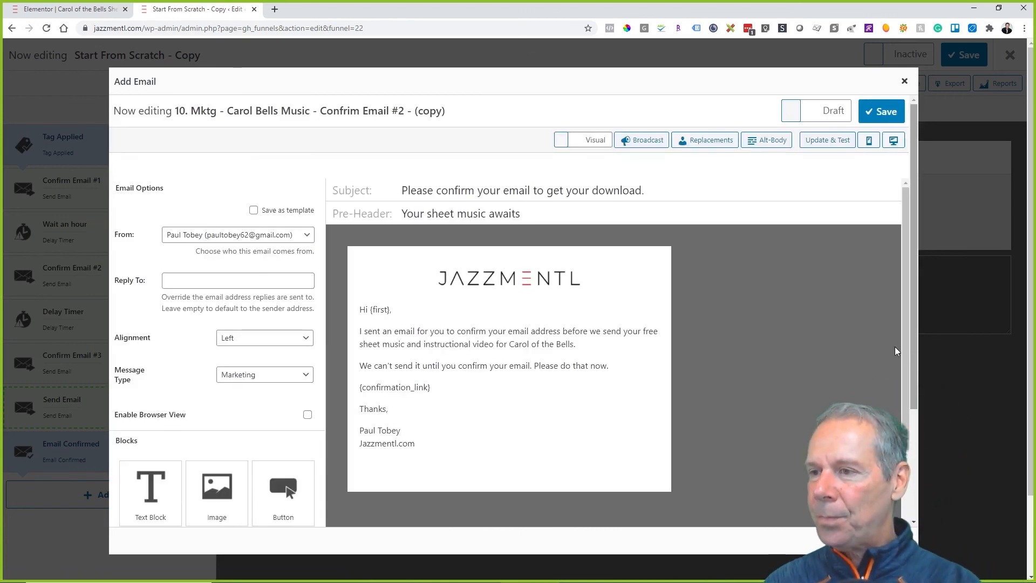
Step: Set the subject to "Congrats, here's your sheet music.", the pre-header to "And your bonus instructional video.", and the sender to Jazzmentl's info address
triple_click(444, 192)
type("Co")
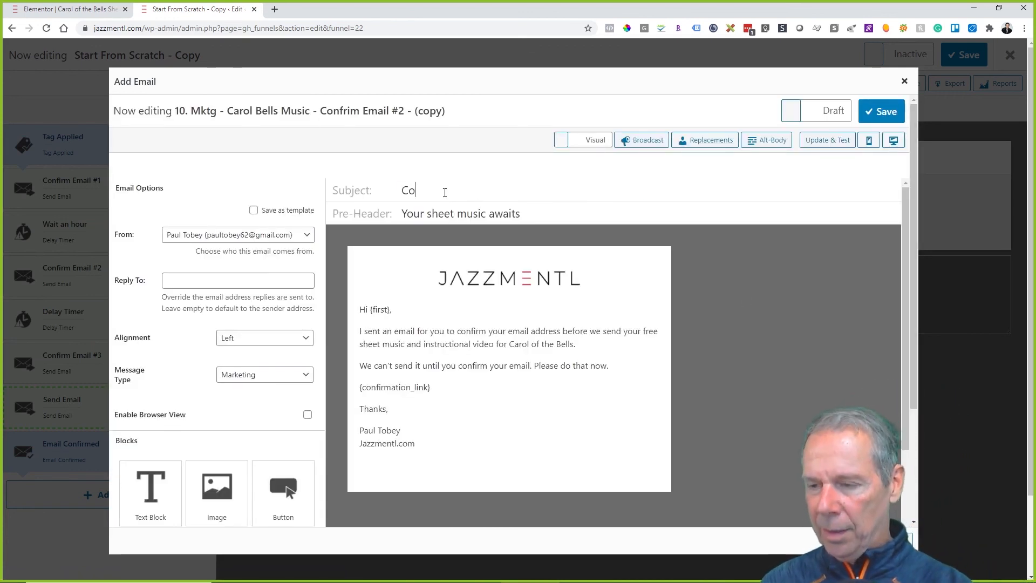
type("ngrats, here's your sheet music.")
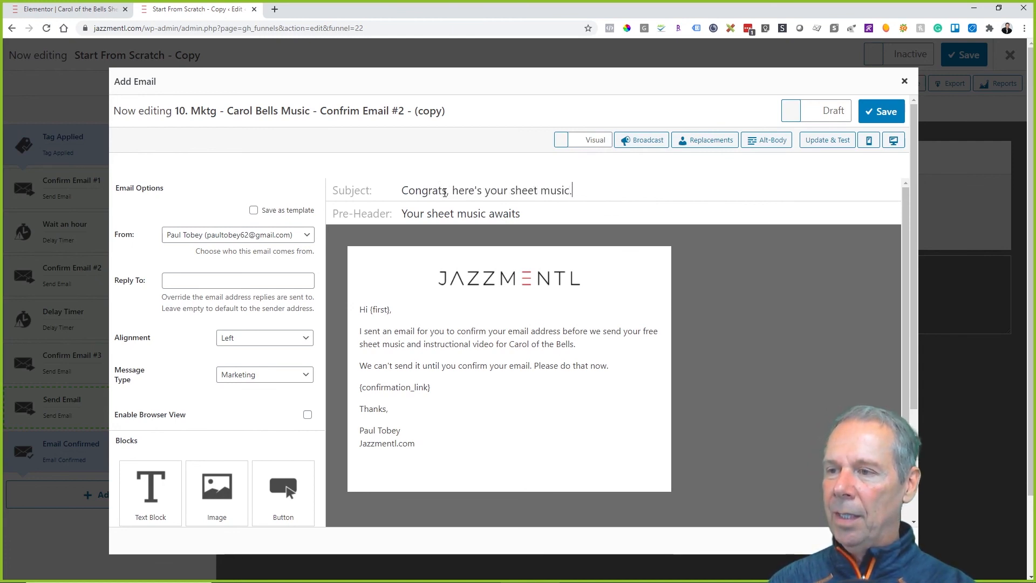
key("Tab")
type("And your bo")
type("nus inst")
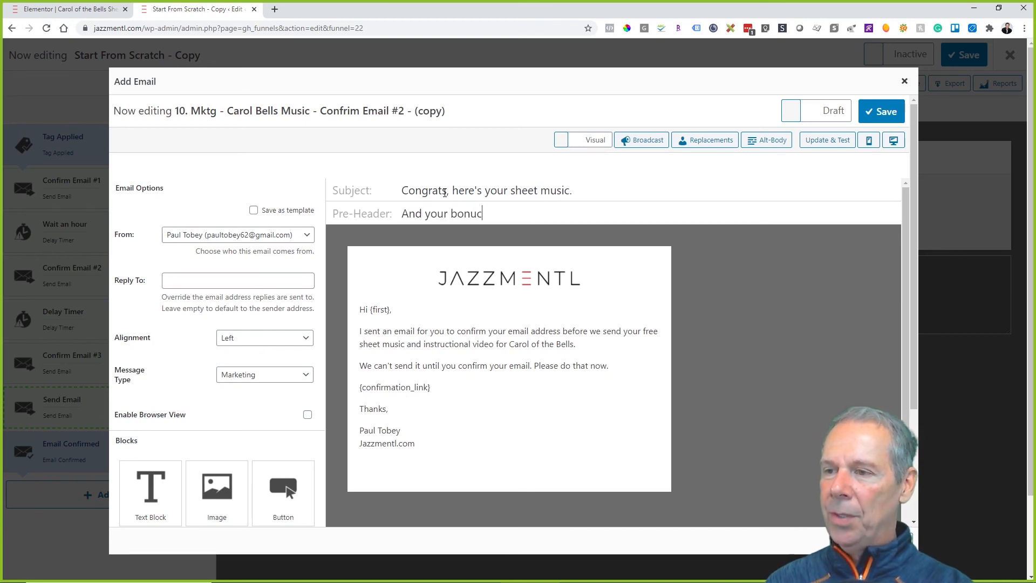
type("r")
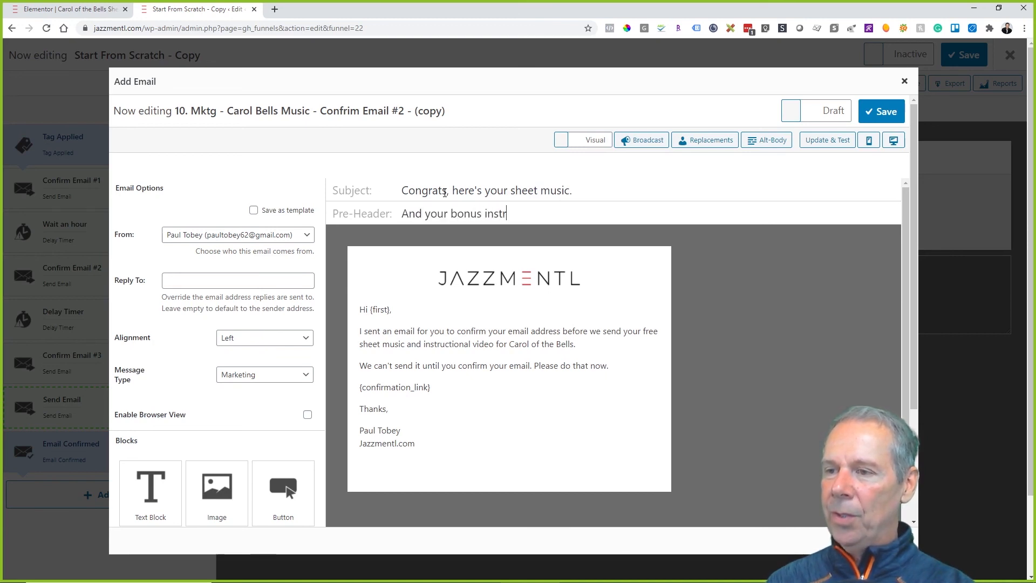
type("uctional video.")
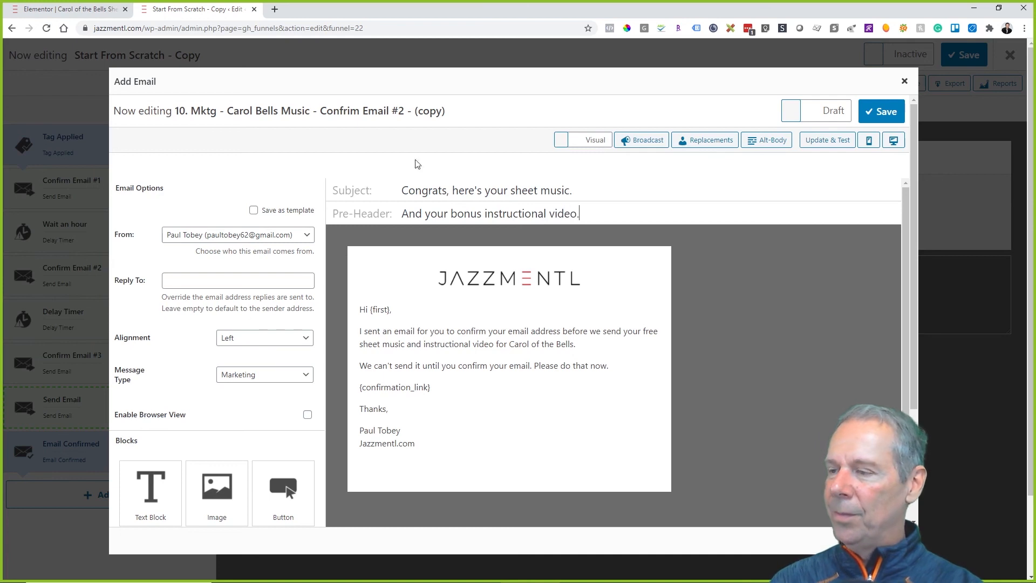
left_click(279, 235)
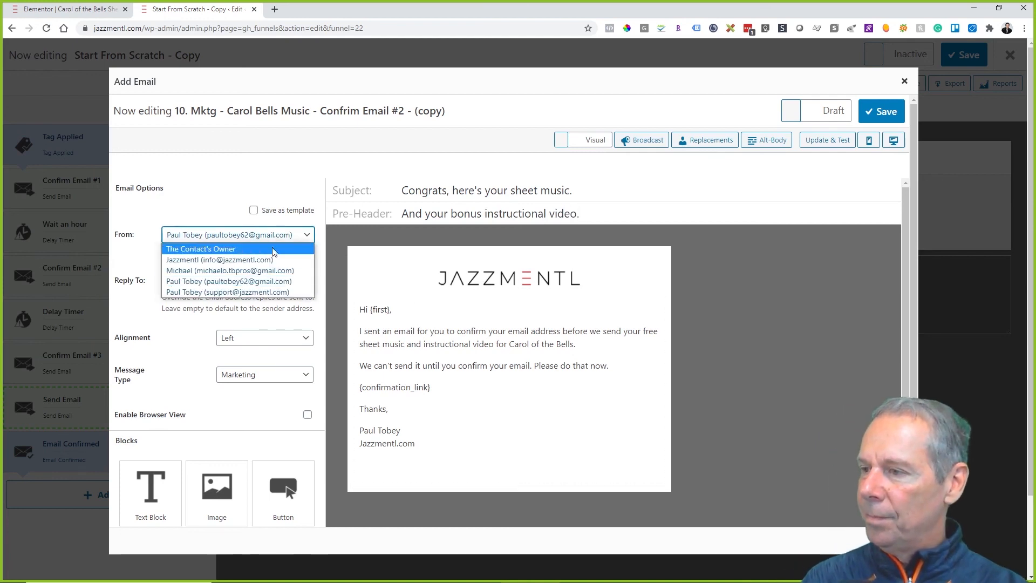
left_click(269, 260)
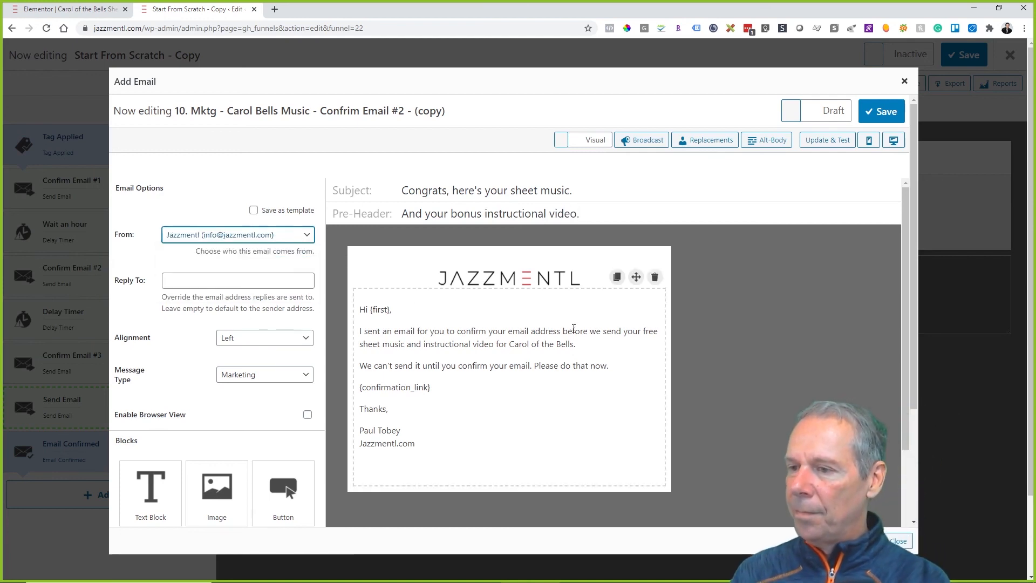
Step: Delete the email's body text between the greeting and "Thanks,", including the confirmation link
left_click(578, 331)
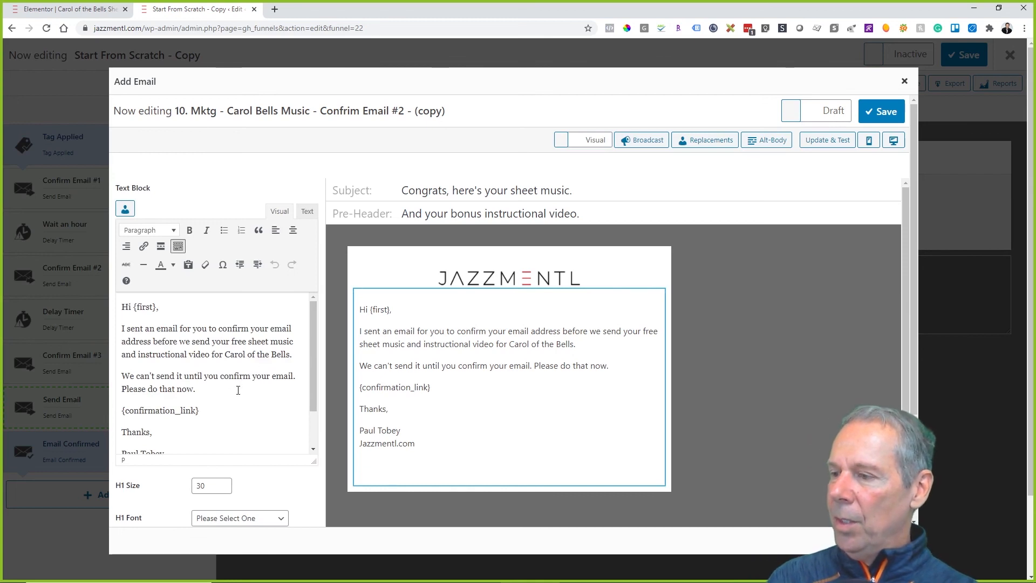
triple_click(208, 410)
left_click(213, 408)
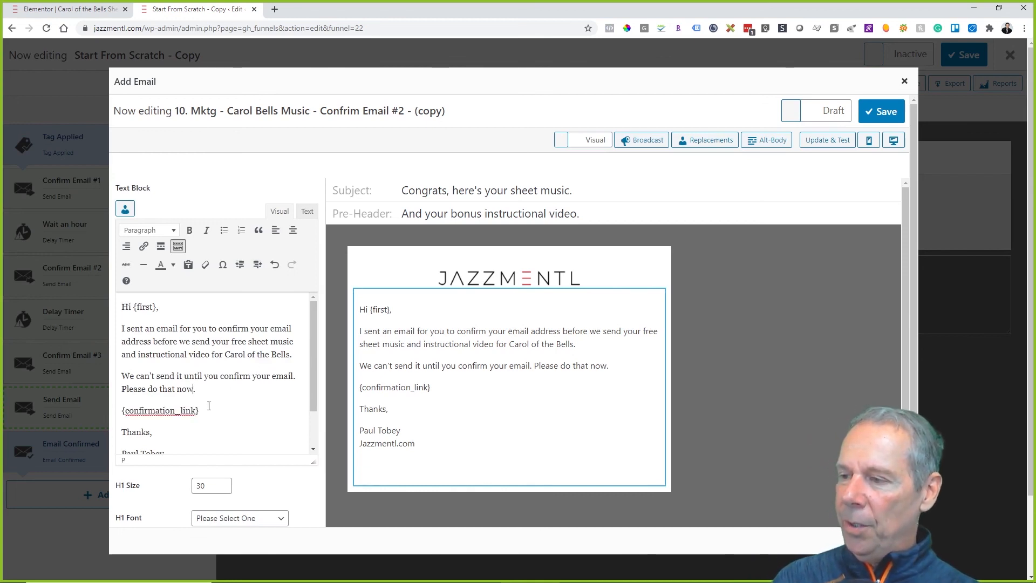
left_click_drag(199, 410, 120, 327)
key("BackSpace")
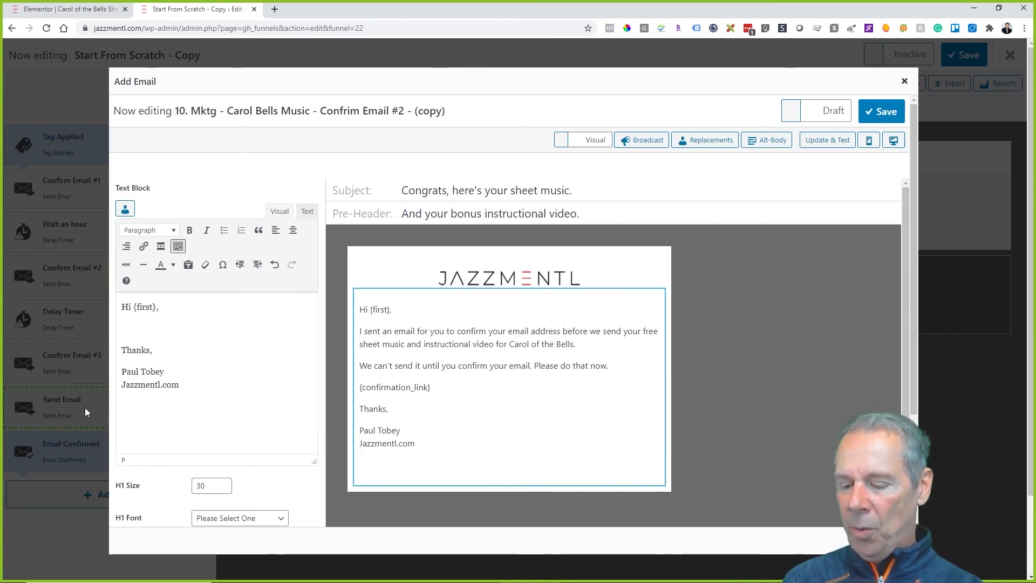
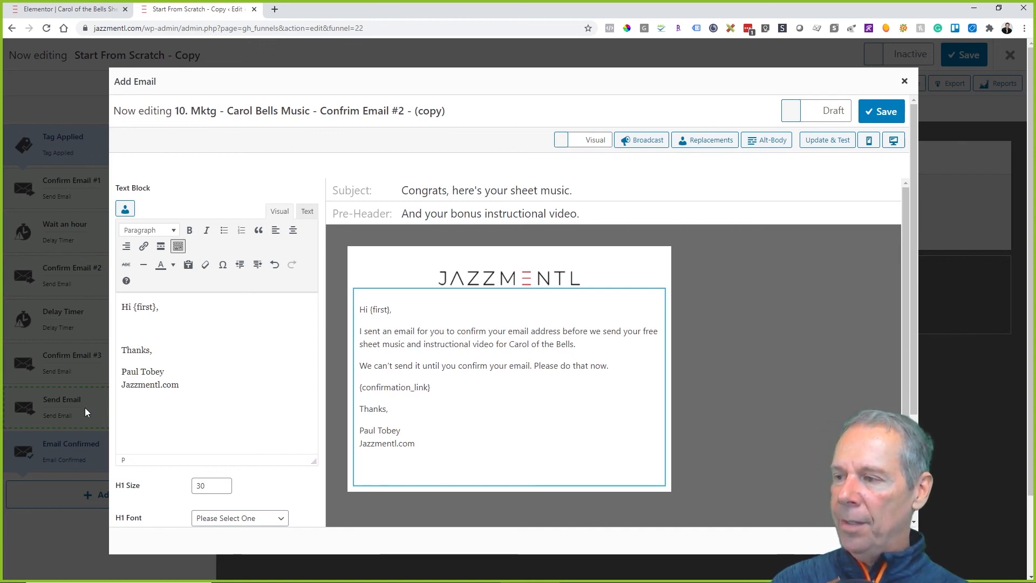
Step: Write below the greeting: "Thanks so much for confirming your email address. As promised I'm enclosed links to download your sheet music and your instructional video."
type("Thank ")
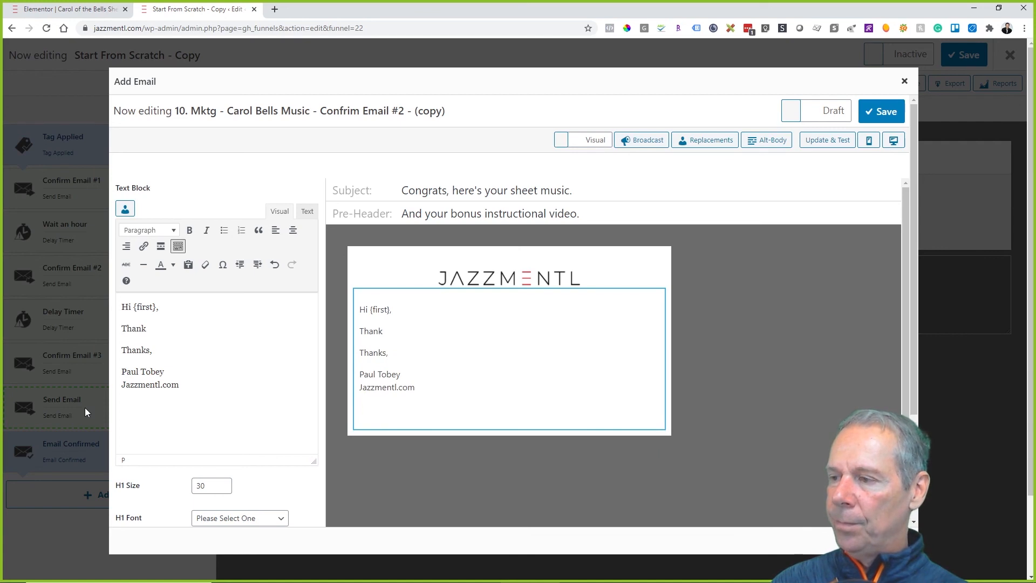
type("s somuc")
key("BackSpace")
key("BackSpace")
key("BackSpace")
type("much fro")
key("BackSpace")
key("BackSpace")
type("or confirming your email address. As promised I'm enclosed links to don")
key("BackSpace")
type("wn")
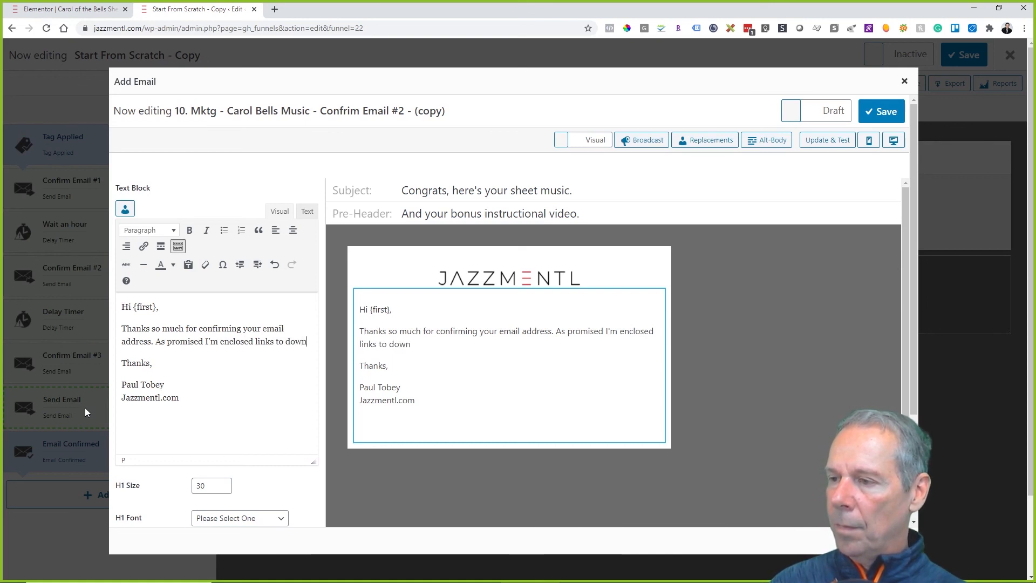
type("load your sheet music and ")
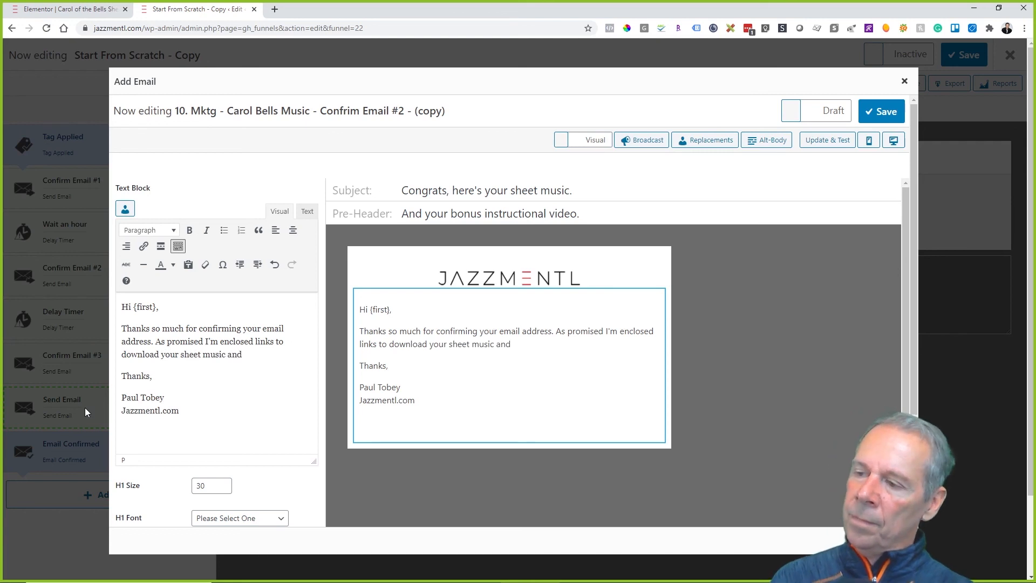
type("yo")
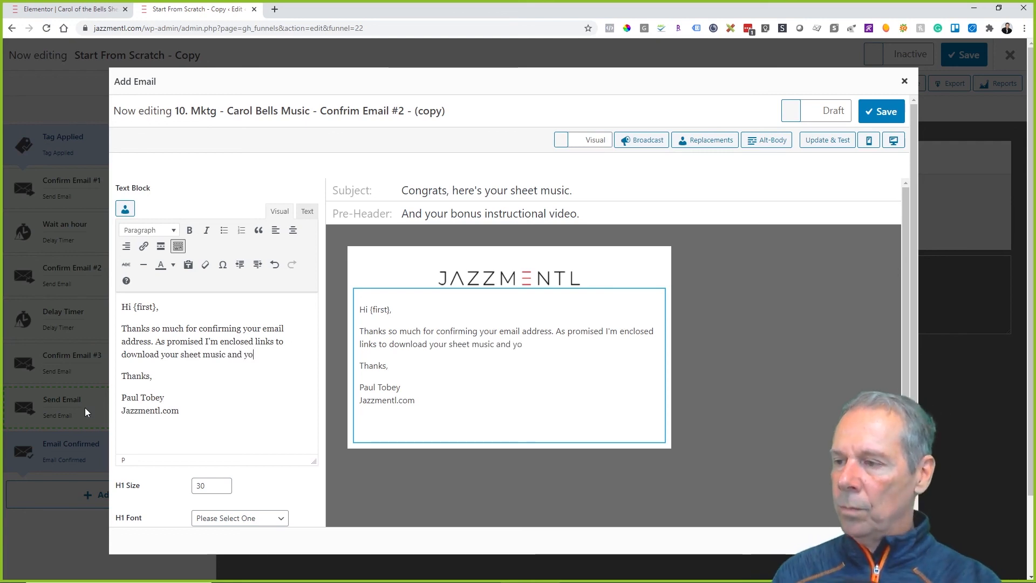
type("ur instructio")
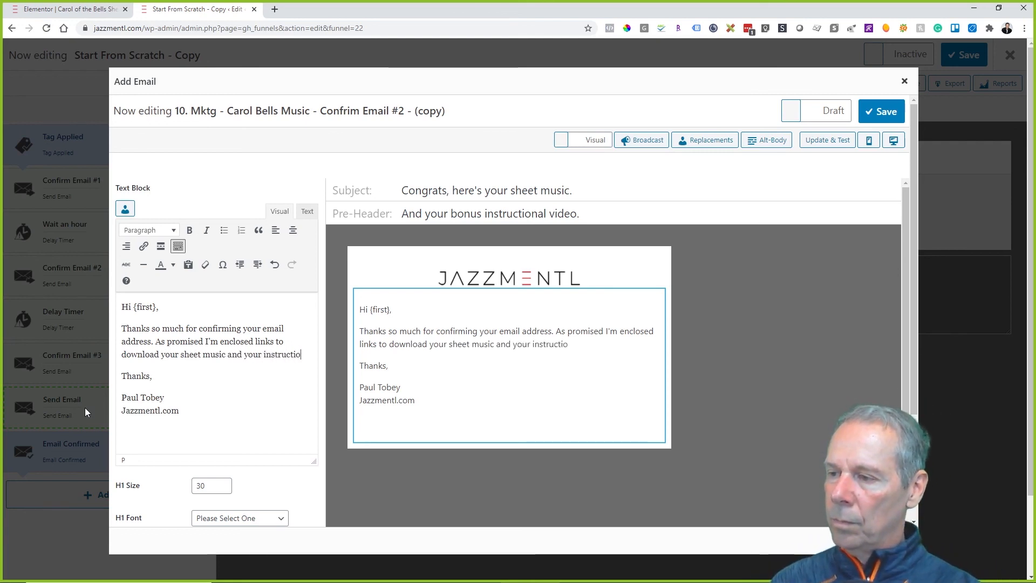
type("nal video.")
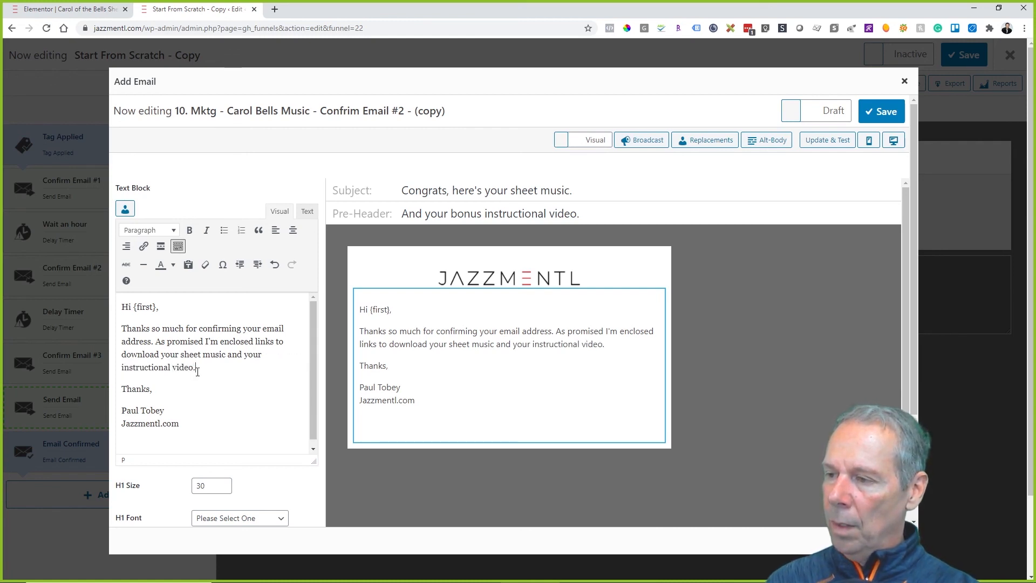
Step: Revise the body paragraph by inserting "bonus" before "your instructional video" and changing "I'm" to "I've", with blank lines added below it
left_click(244, 355)
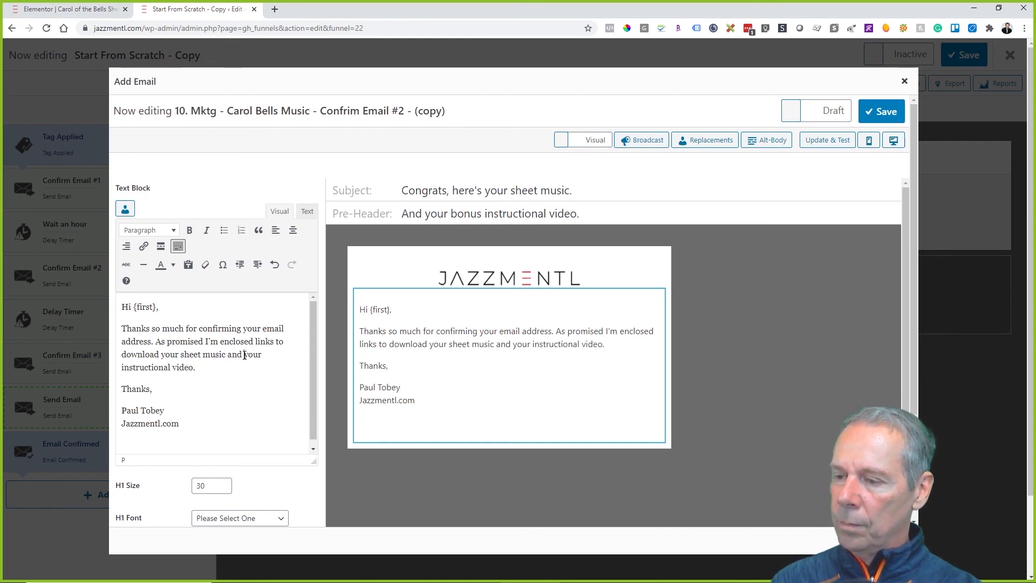
type("bonus")
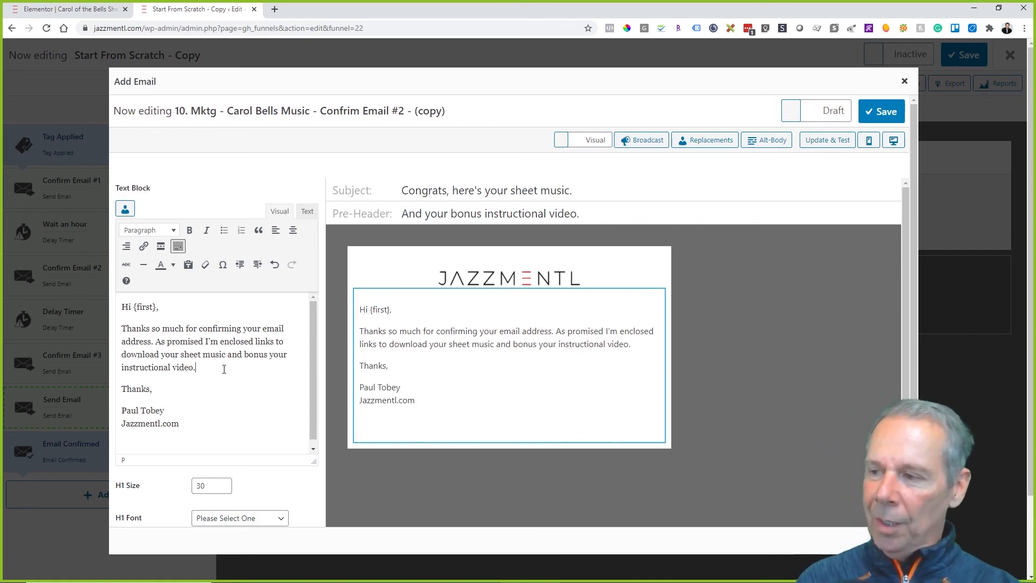
key("Return")
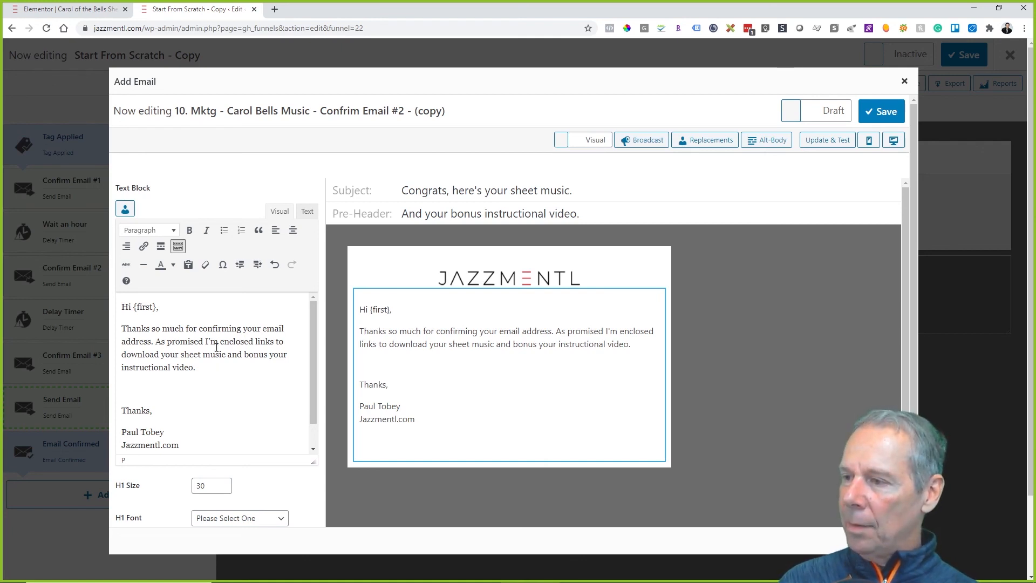
key("BackSpace")
type("ve")
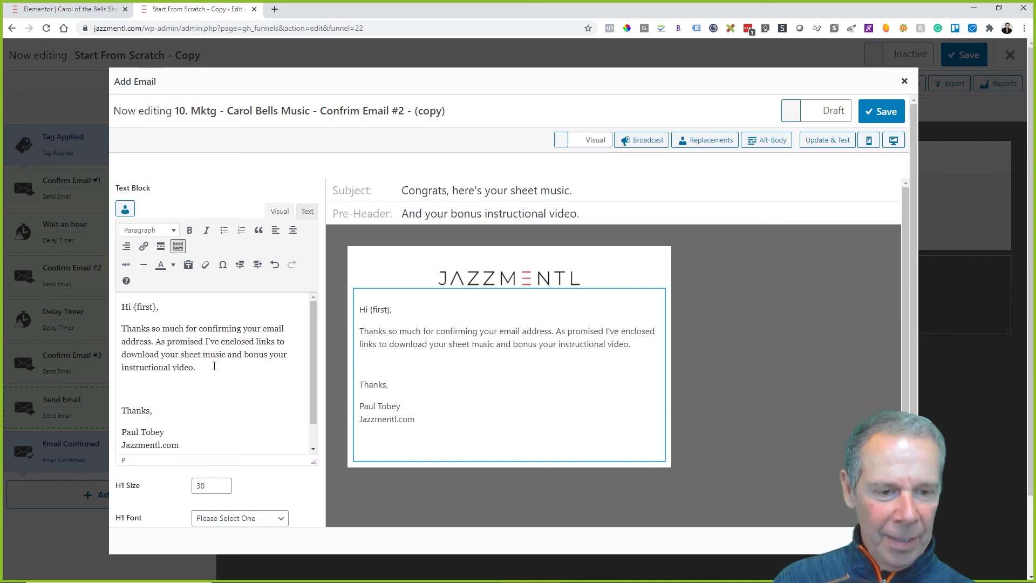
left_click(214, 365)
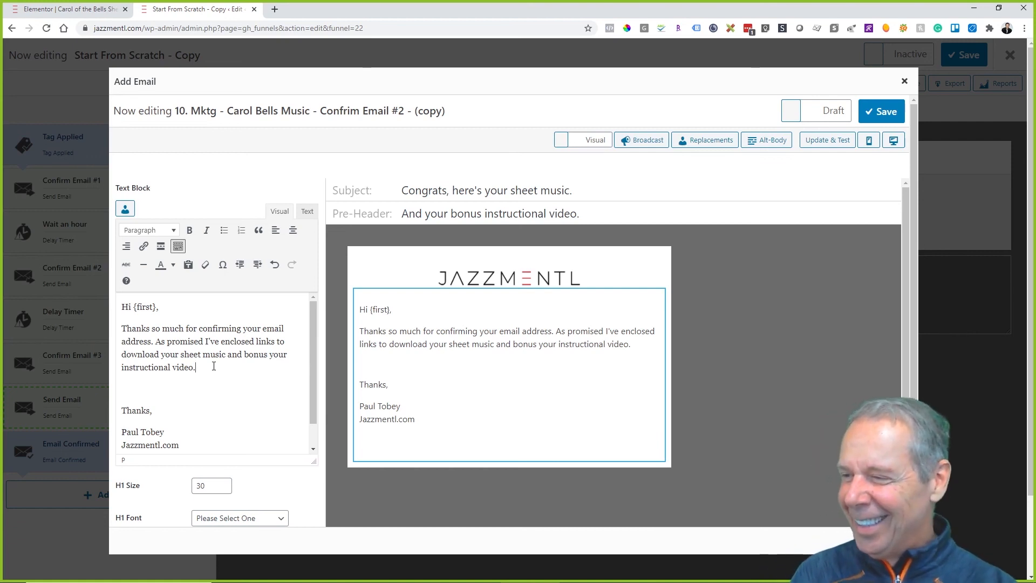
key("Return")
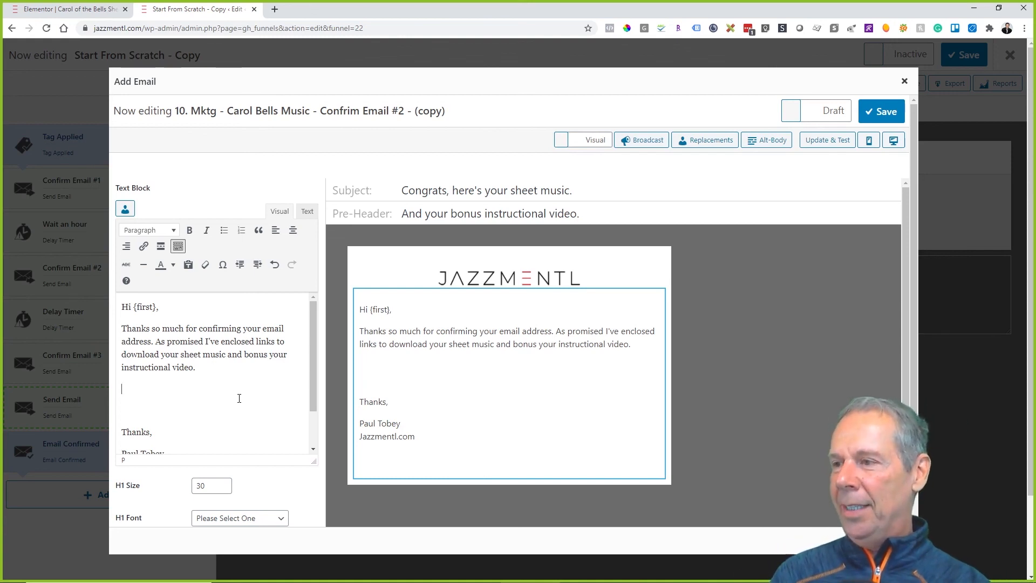
Step: Write the line "Download Carol of Bells Sheet Music" below the body paragraph of the email
type("Down")
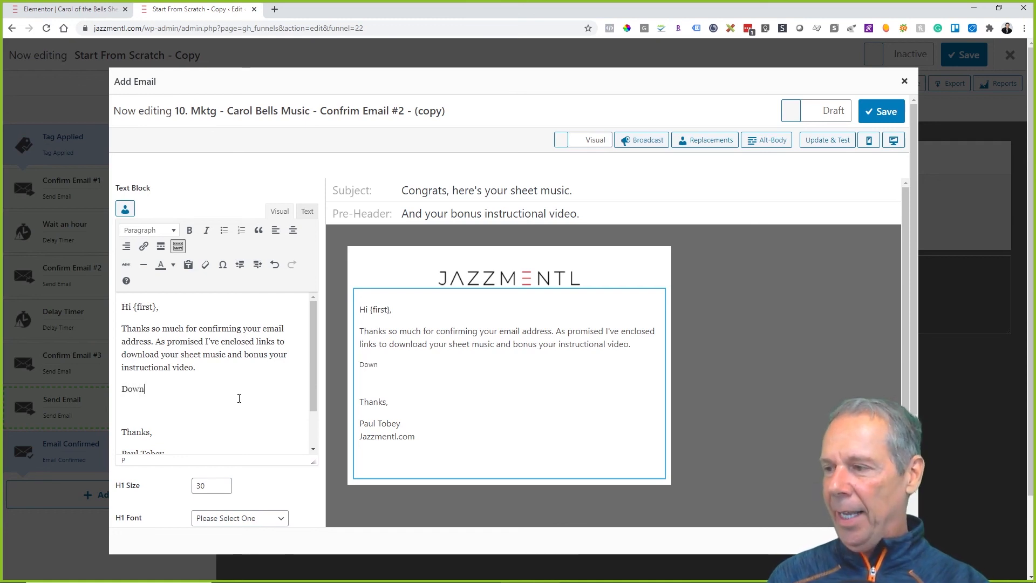
type("load your sheet m")
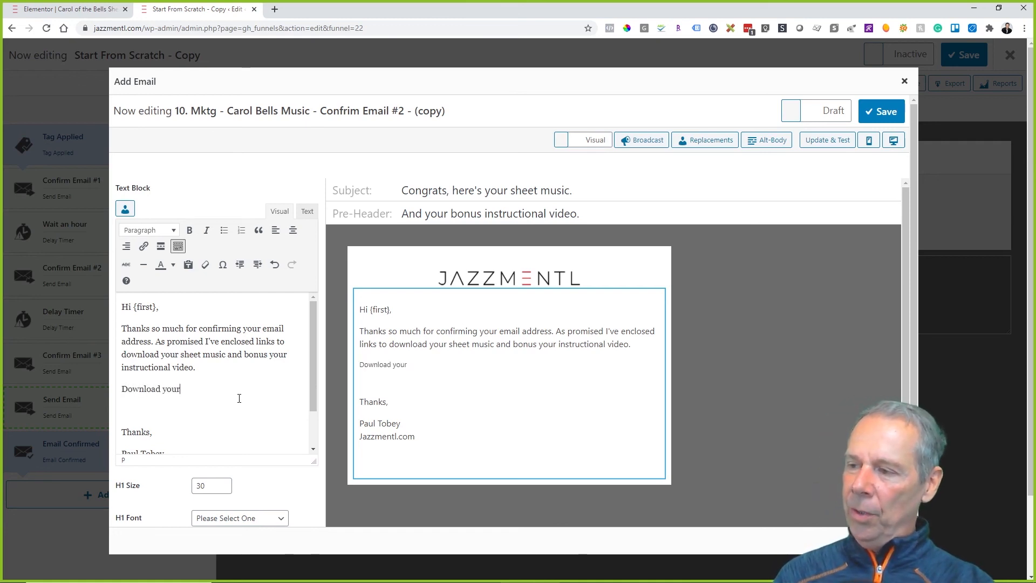
key("BackSpace")
key("BackSpace")
key("BackSpace")
key("BackSpace")
key("BackSpace")
key("BackSpace")
key("BackSpace")
key("BackSpace")
key("BackSpace")
key("BackSpace")
key("BackSpace")
key("BackSpace")
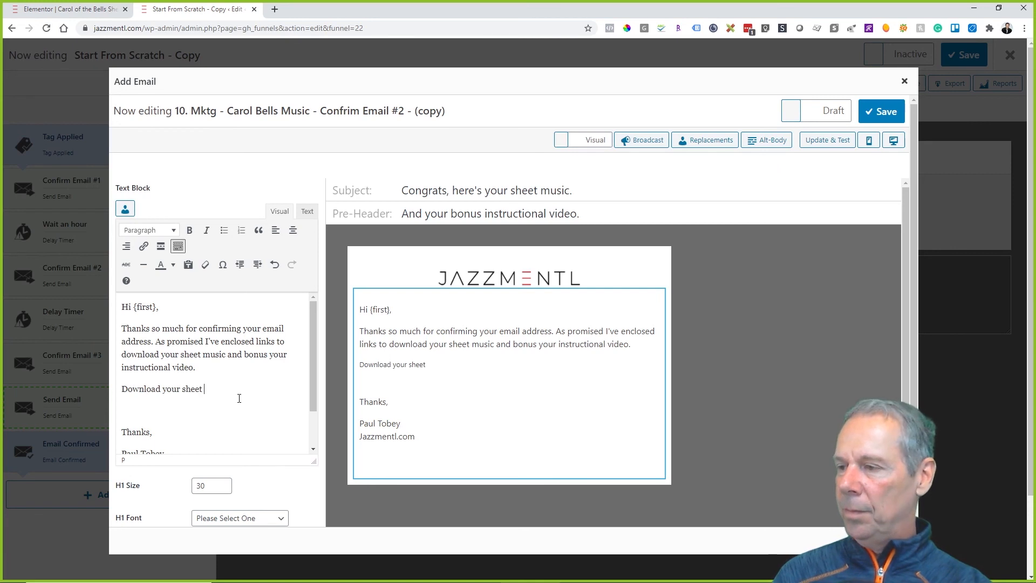
type("Carol o")
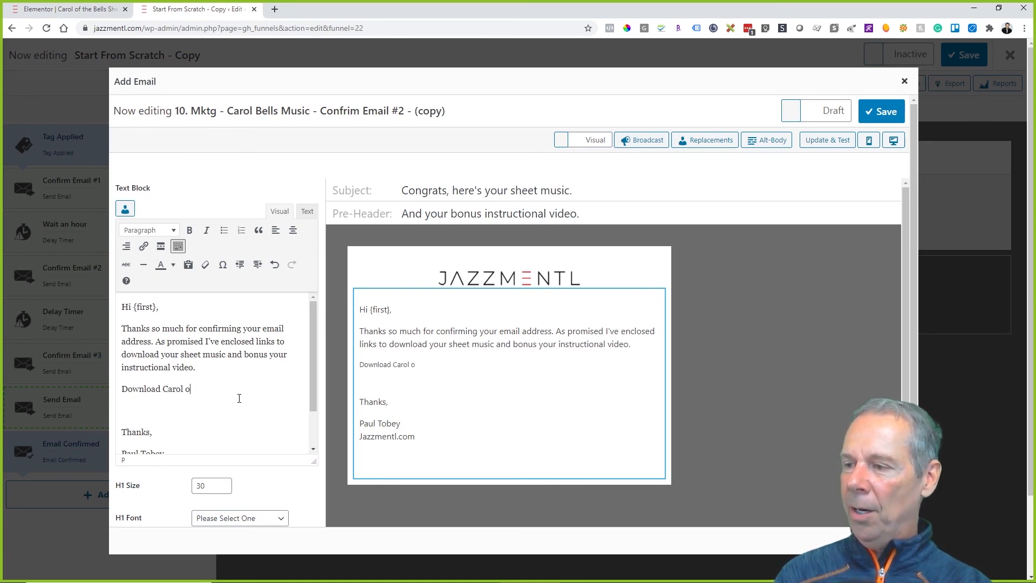
type("f Bells Sheet Music")
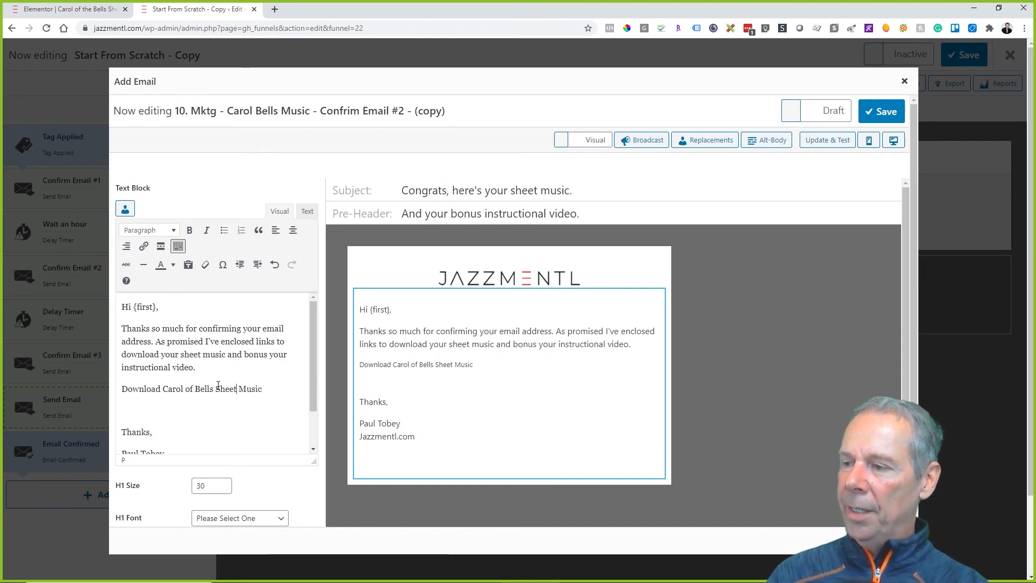
Step: Link the whole "Download Carol of Bells Sheet Music" line to the placeholder address "#"
left_click_drag(122, 389, 271, 387)
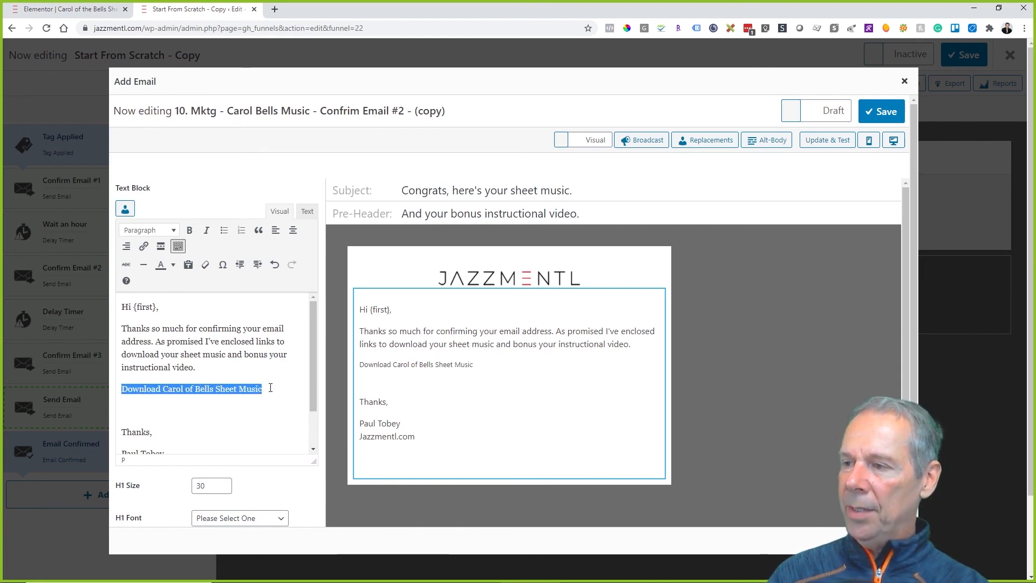
left_click(239, 285)
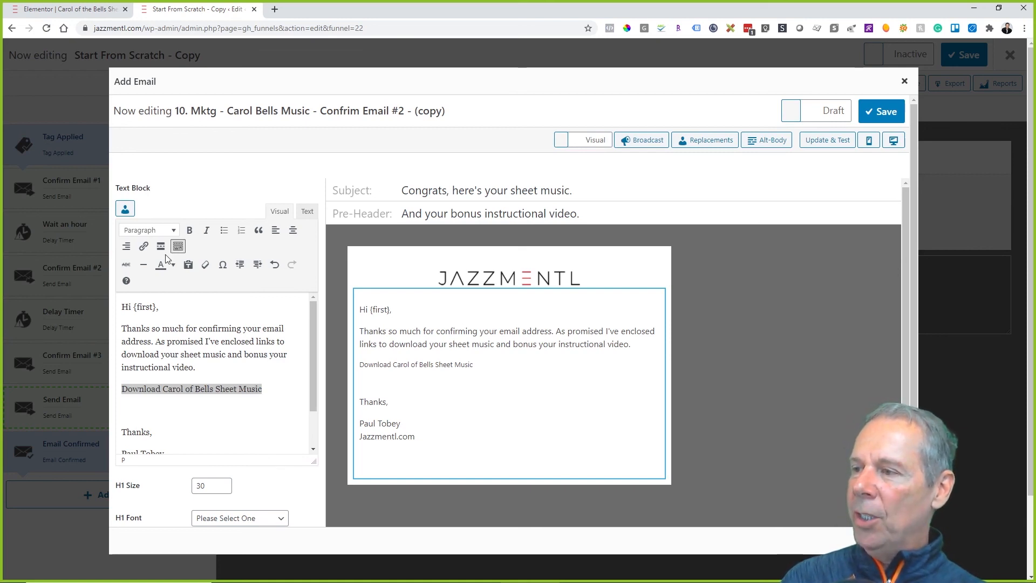
left_click(145, 246)
type("https:?/")
key("BackSpace")
key("BackSpace")
key("BackSpace")
key("BackSpace")
key("BackSpace")
key("BackSpace")
key("BackSpace")
key("BackSpace")
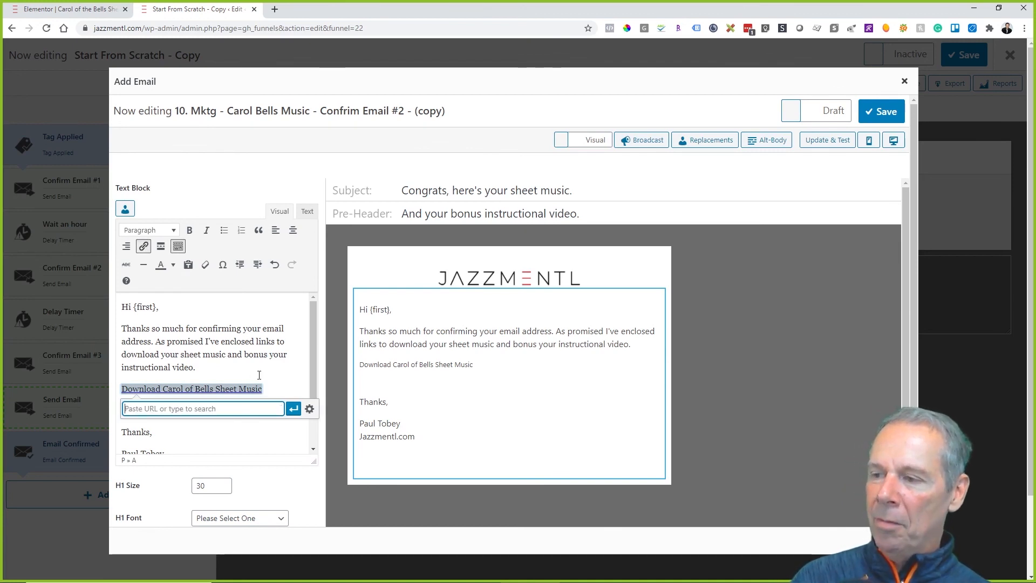
left_click(258, 374)
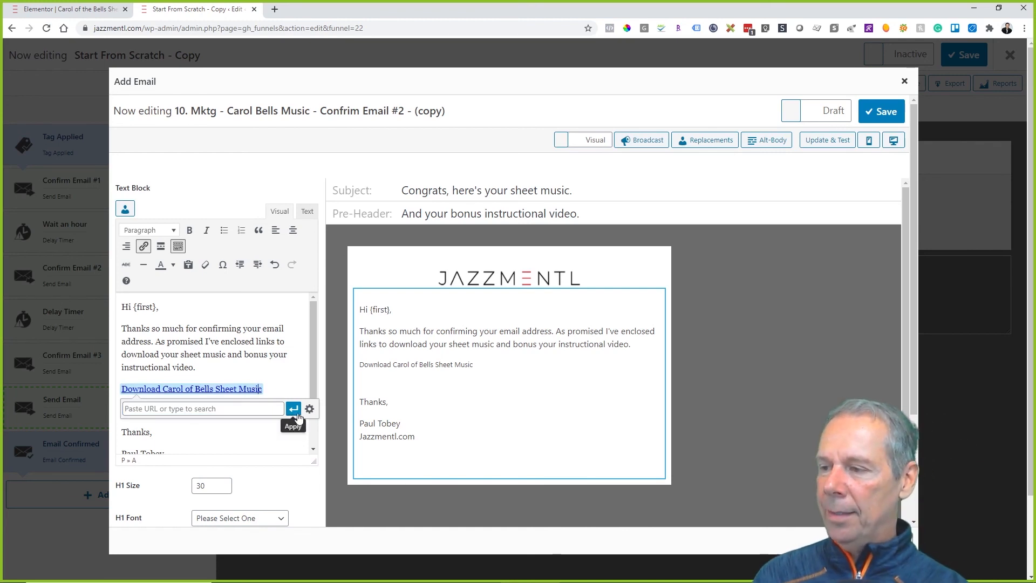
left_click(188, 408)
type("#")
key("Return")
left_click(245, 354)
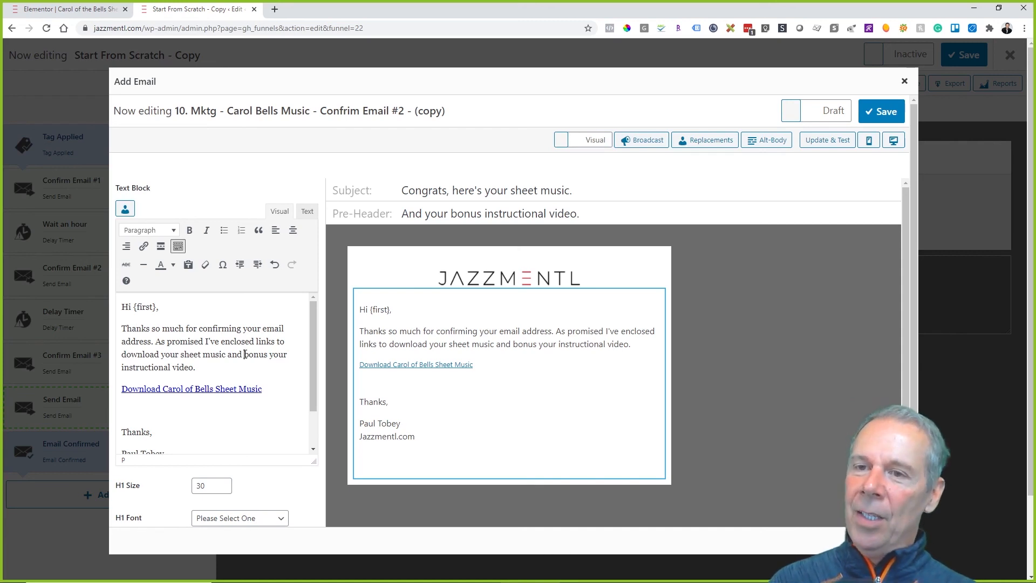
left_click(245, 354)
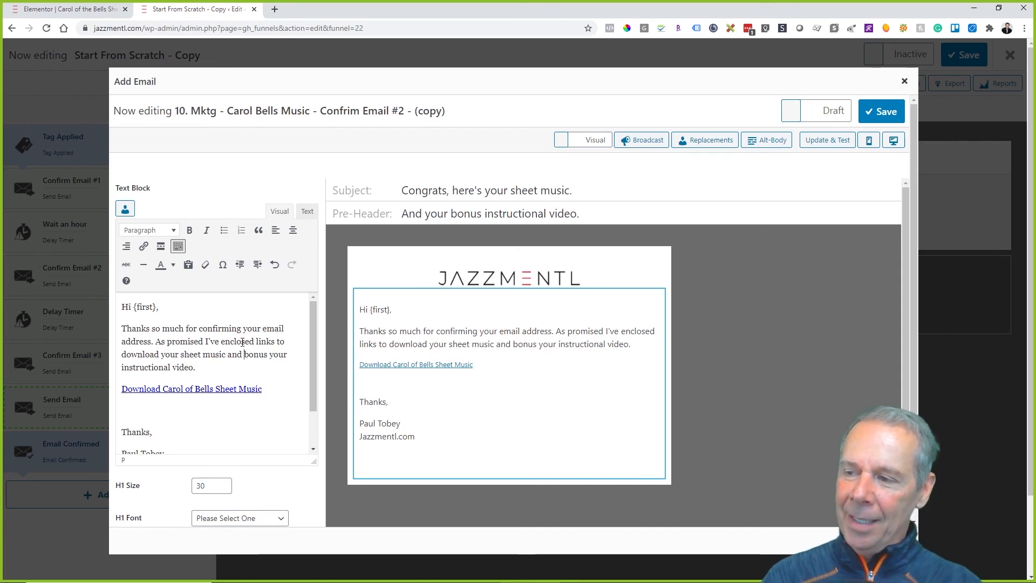
Step: Add the line "Download Your Bonus Instructional Video" below the sheet music link and save the email
left_click(271, 389)
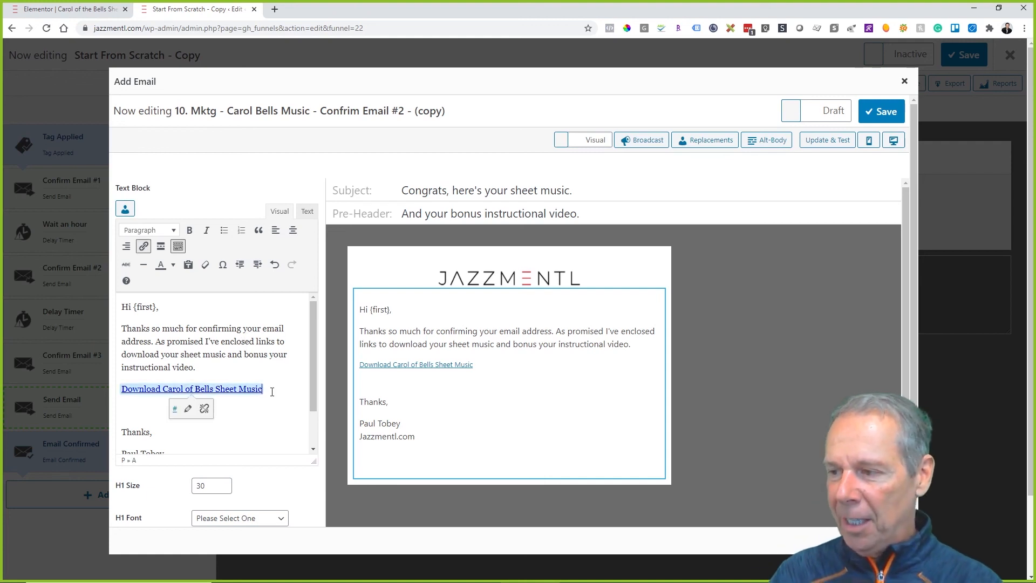
key("Return")
type("Dw")
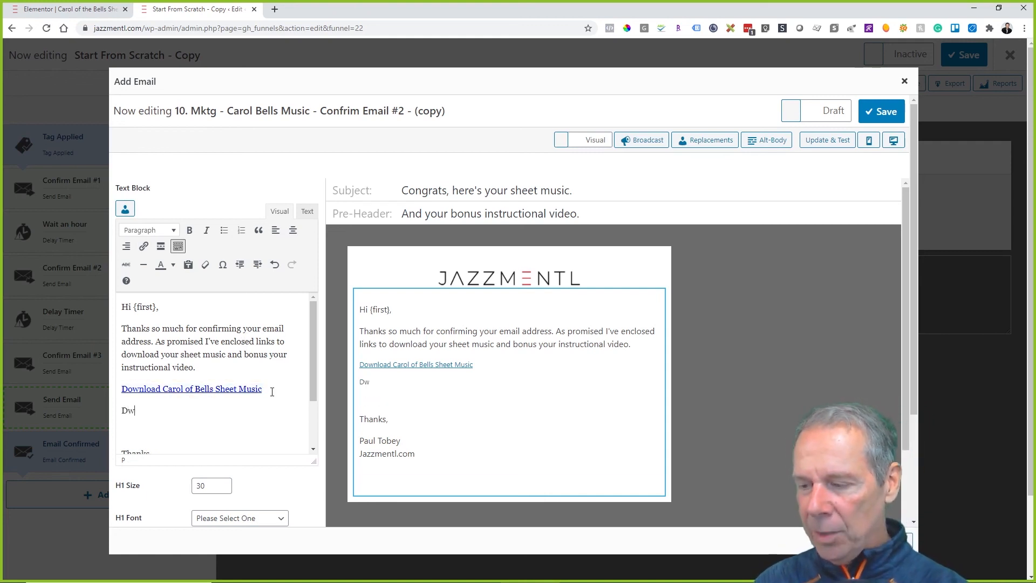
type("ownload")
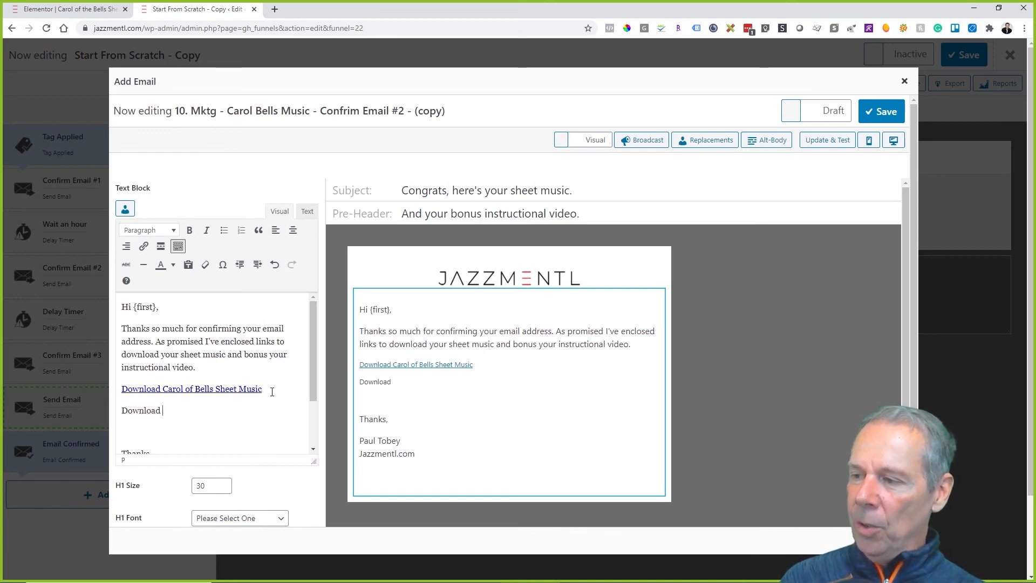
type("Your Bonsuc in")
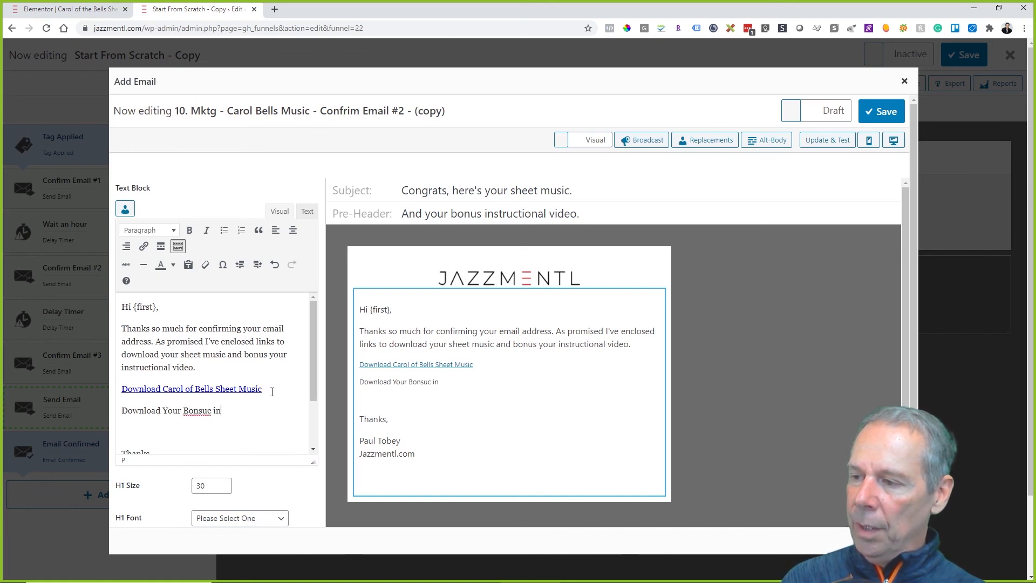
key("BackSpace")
key("BackSpace")
key("BackSpace")
key("BackSpace")
key("BackSpace")
key("BackSpace")
type("us In")
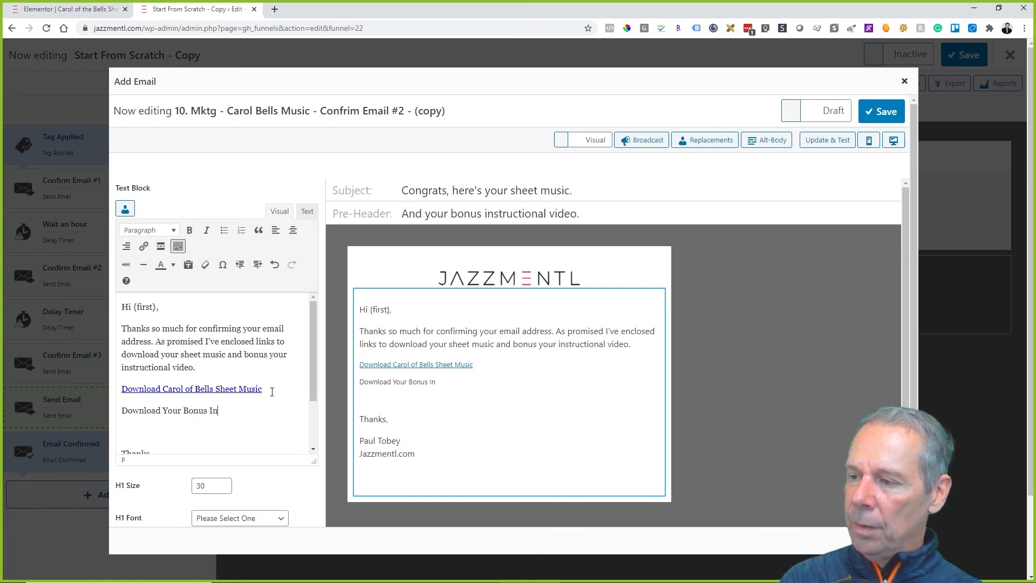
type("structional ")
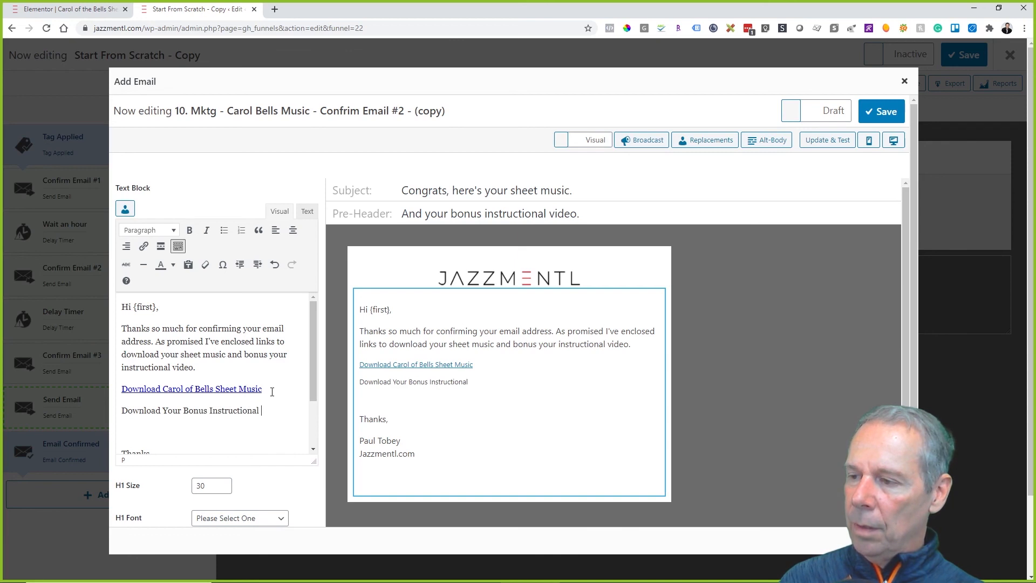
type("Video")
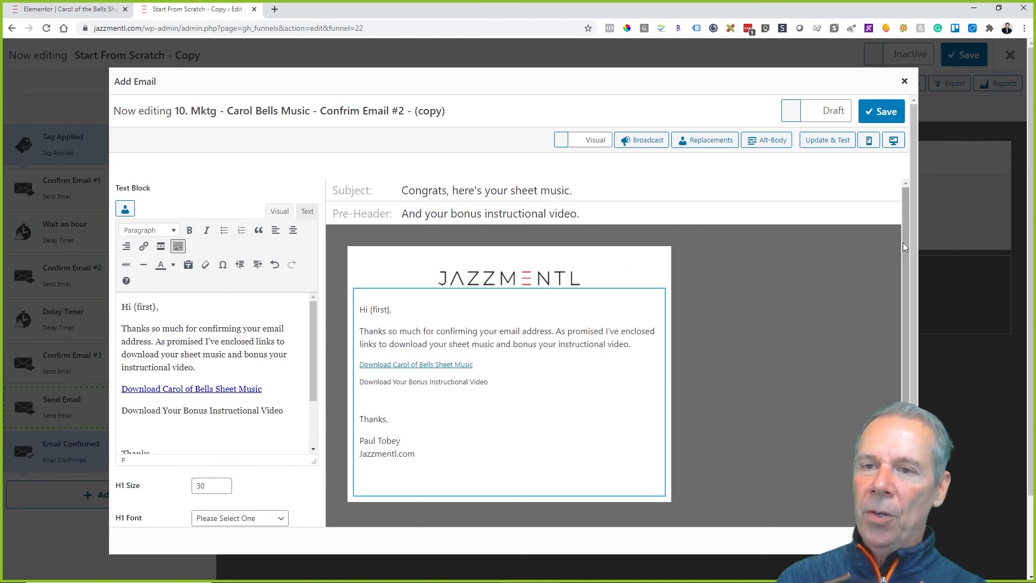
left_click(889, 114)
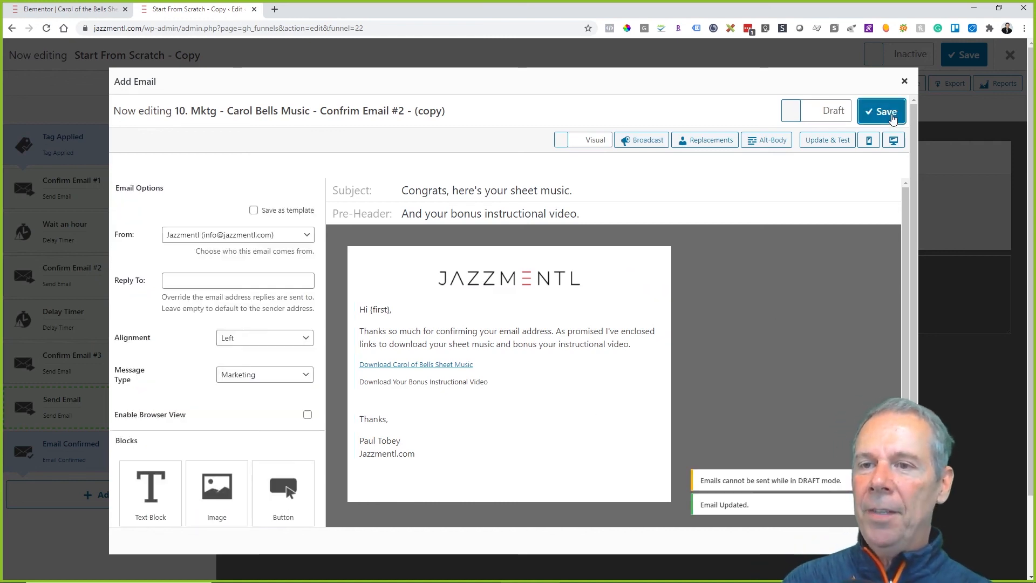
Step: Open the WordPress admin in a new browser tab from the Elementor page and go to Groundhogg's Superlinks page
left_click(48, 11)
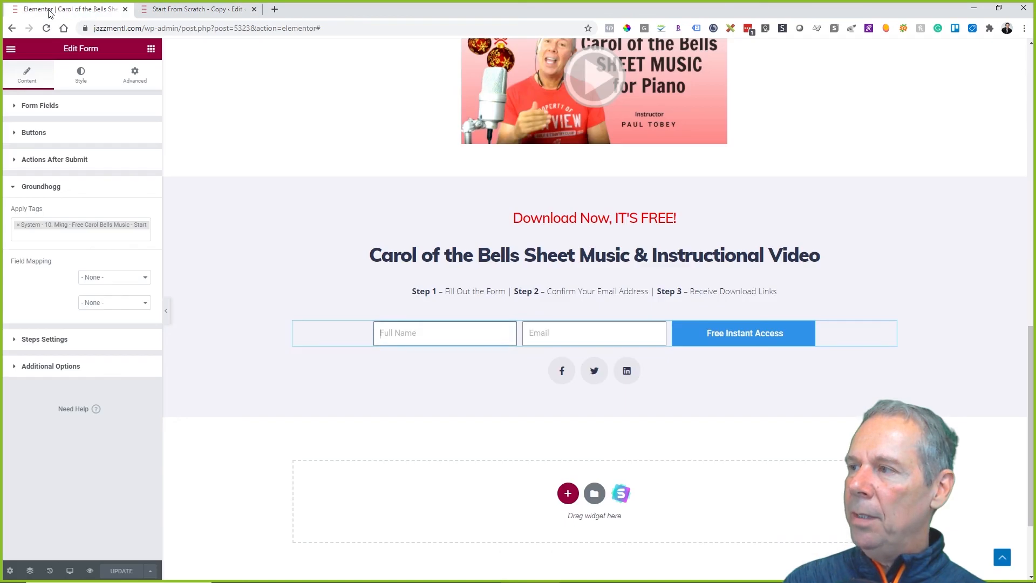
left_click(11, 48)
right_click(48, 242)
left_click(105, 259)
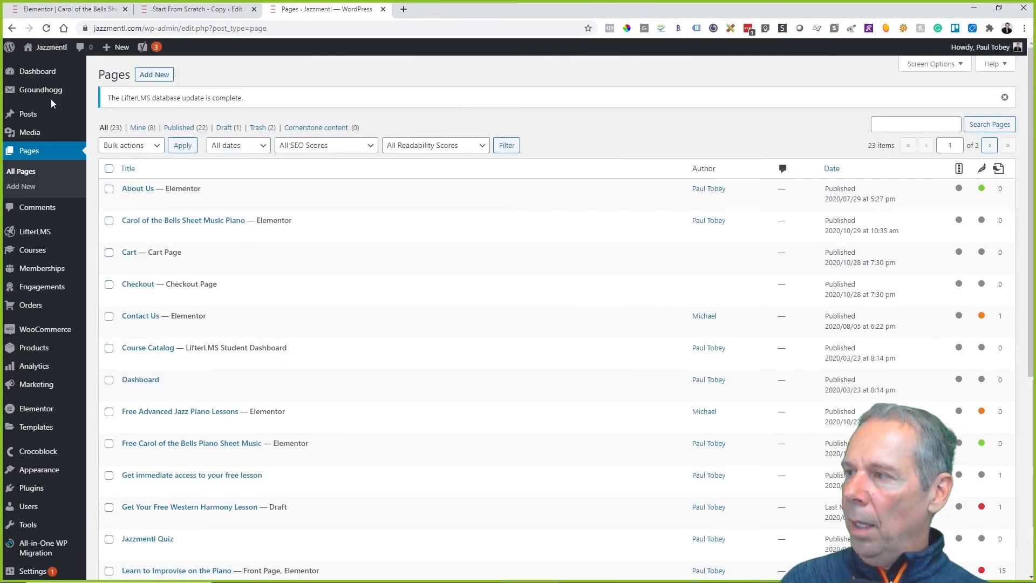
mouse_move(55, 99)
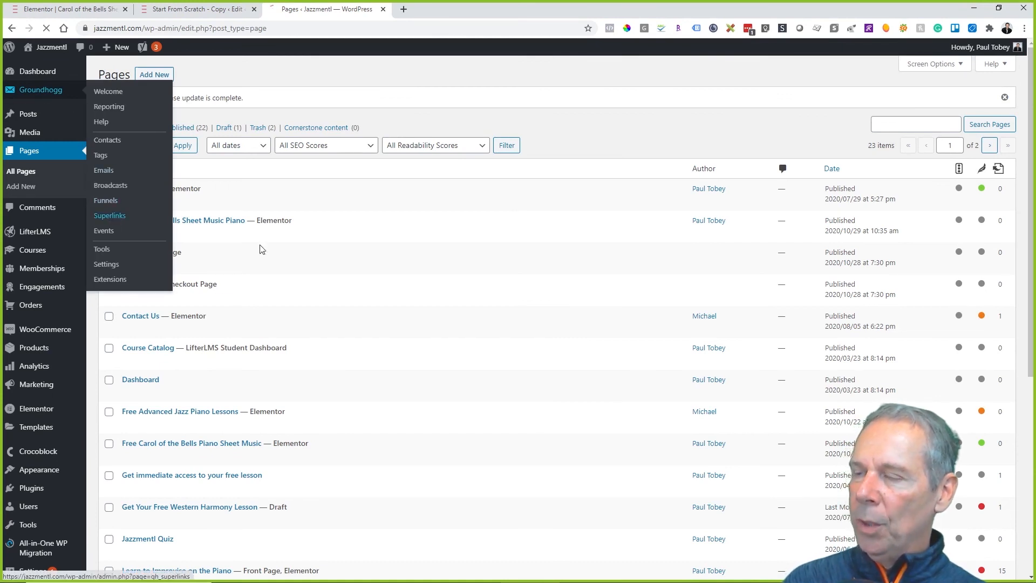
left_click(105, 230)
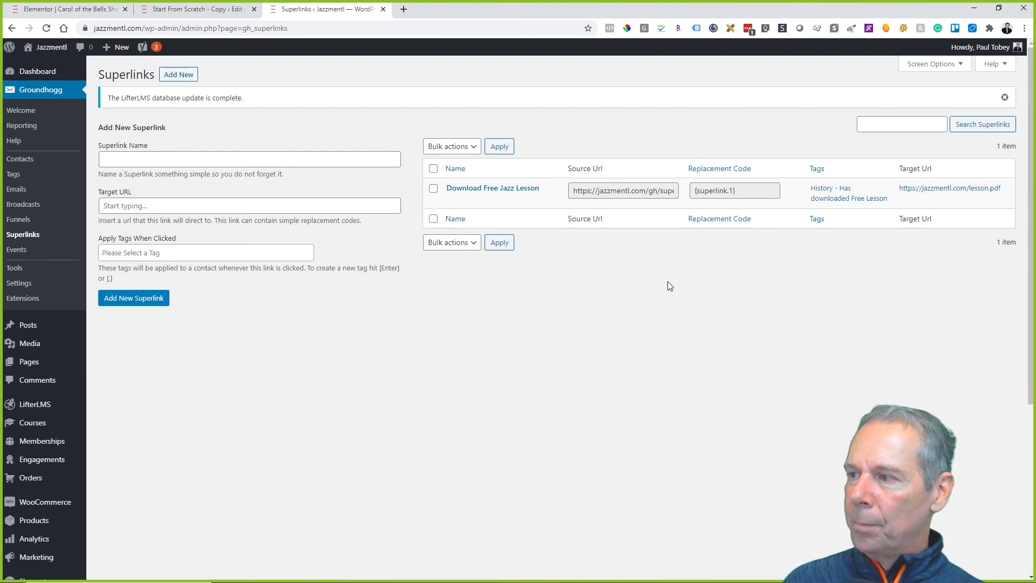
Step: Name the new superlink "Downloaded Carol of the Bells Sheet Music"
left_click(171, 162)
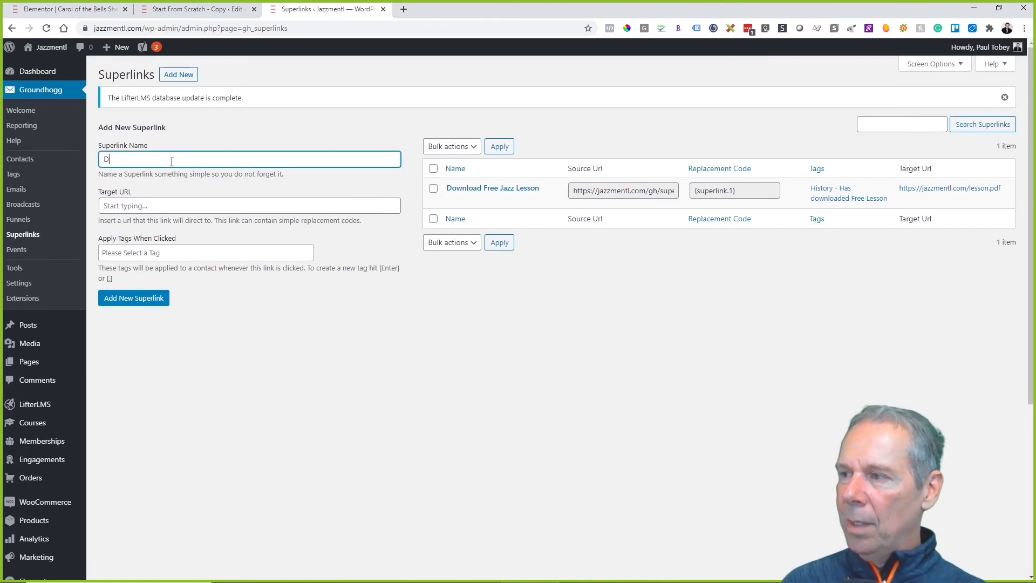
type("Downloaded")
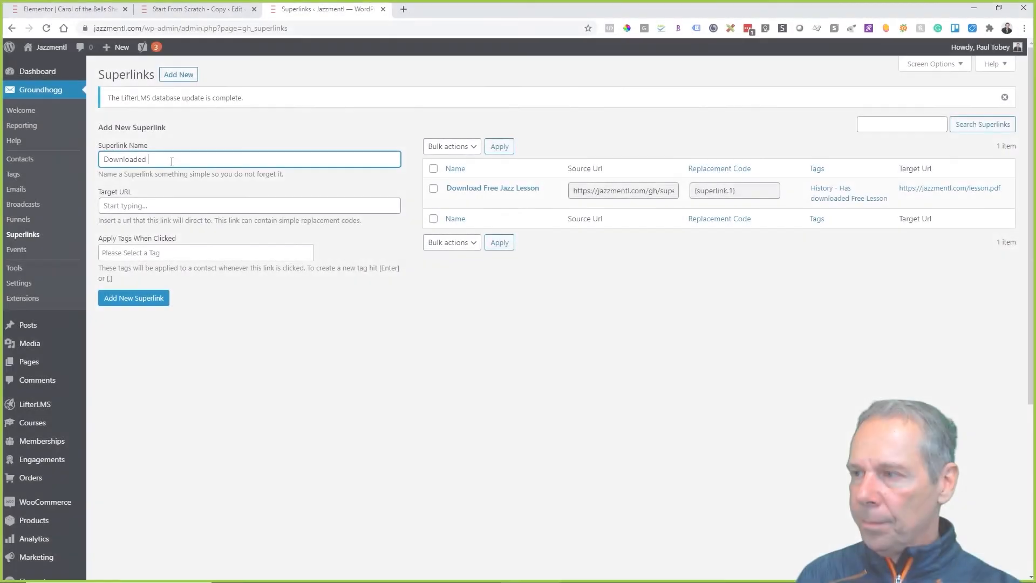
type("Carol of the Bells ")
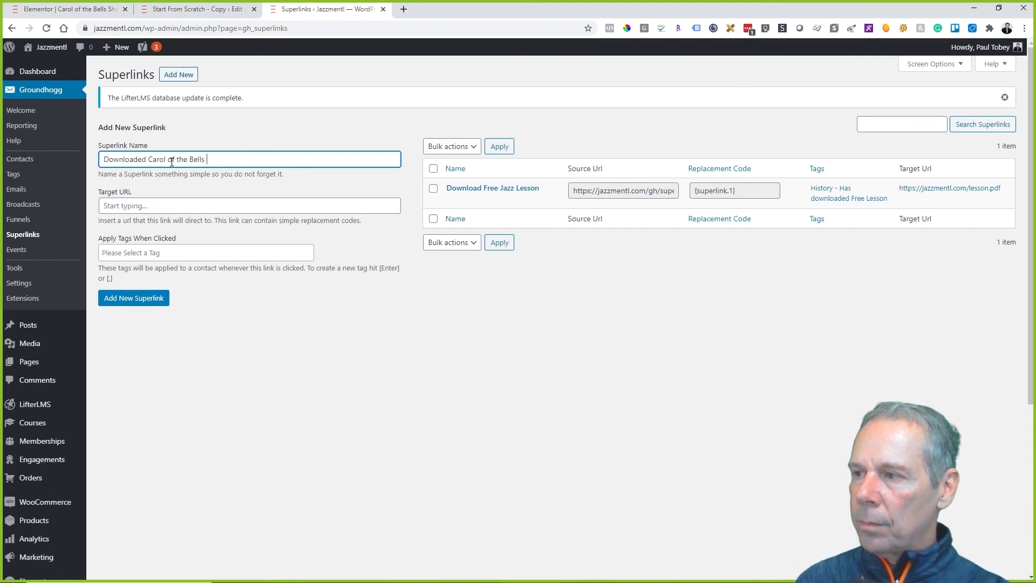
type("Sheet Music")
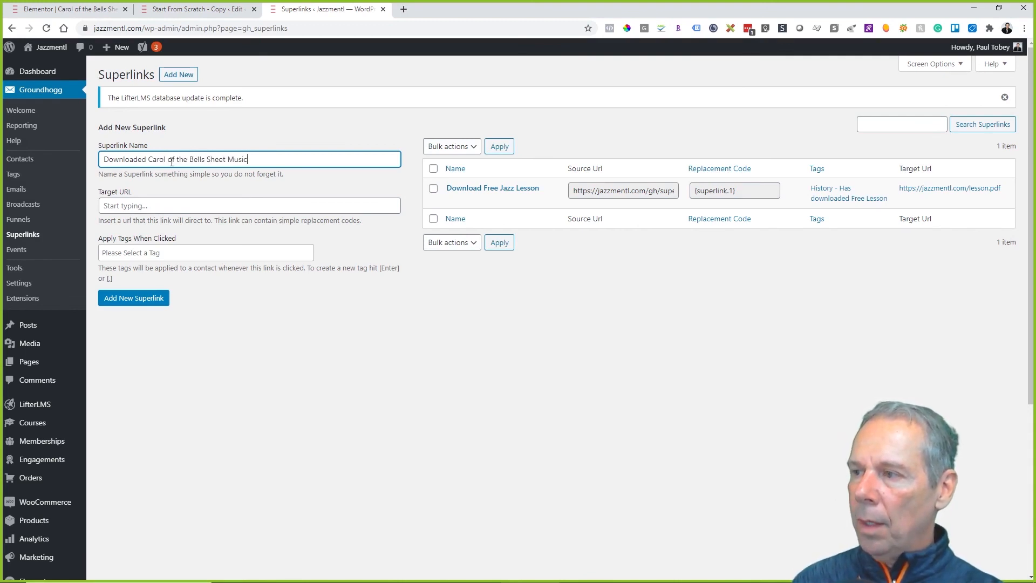
Step: Open the WordPress media library in a new browser tab to look for the superlink's target file
left_click(159, 208)
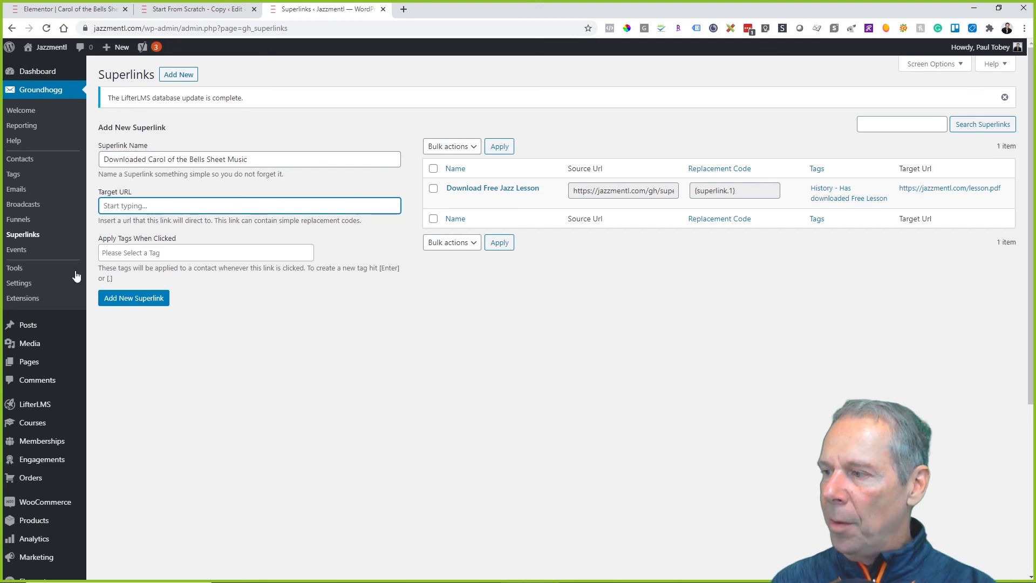
right_click(30, 348)
left_click(78, 356)
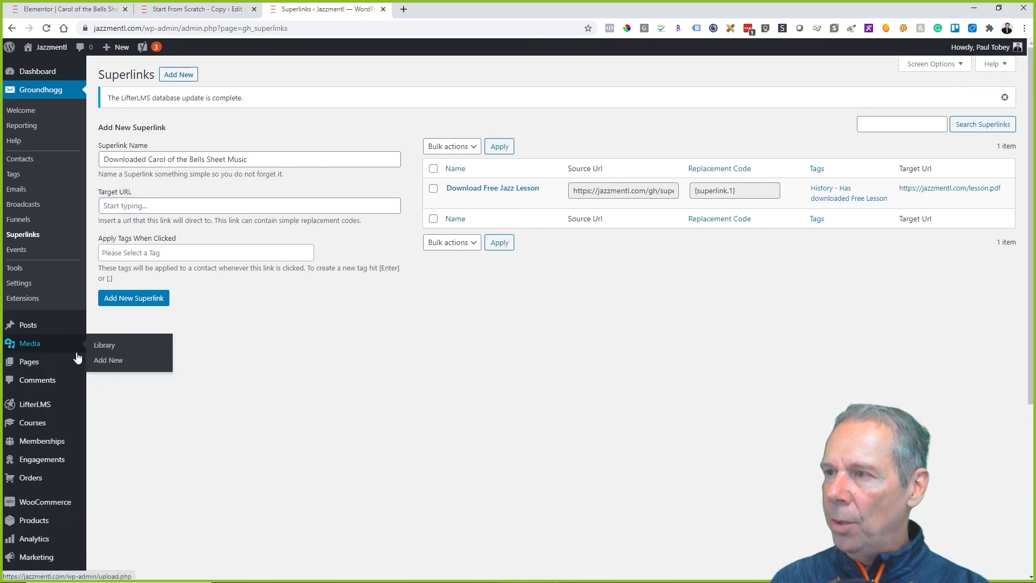
left_click(425, 15)
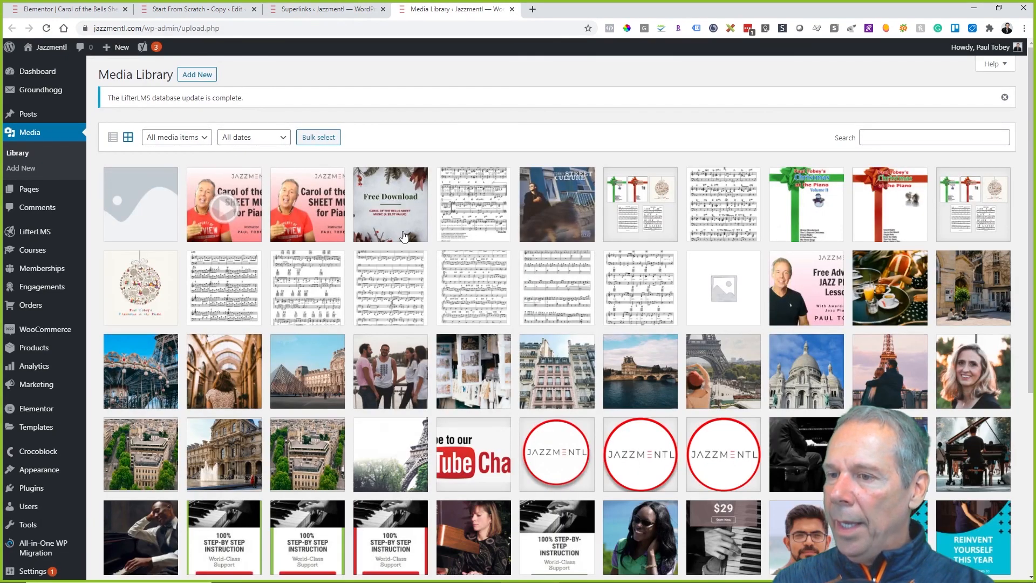
Step: Search the media library for "pdf" and open the attachment details of Course-10-Materials.pdf
left_click(187, 142)
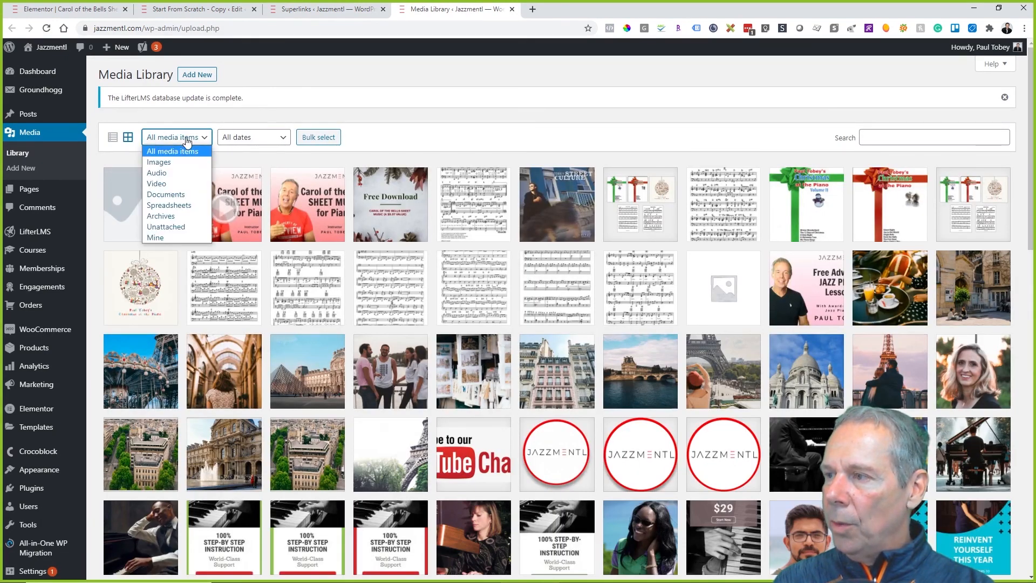
left_click(187, 142)
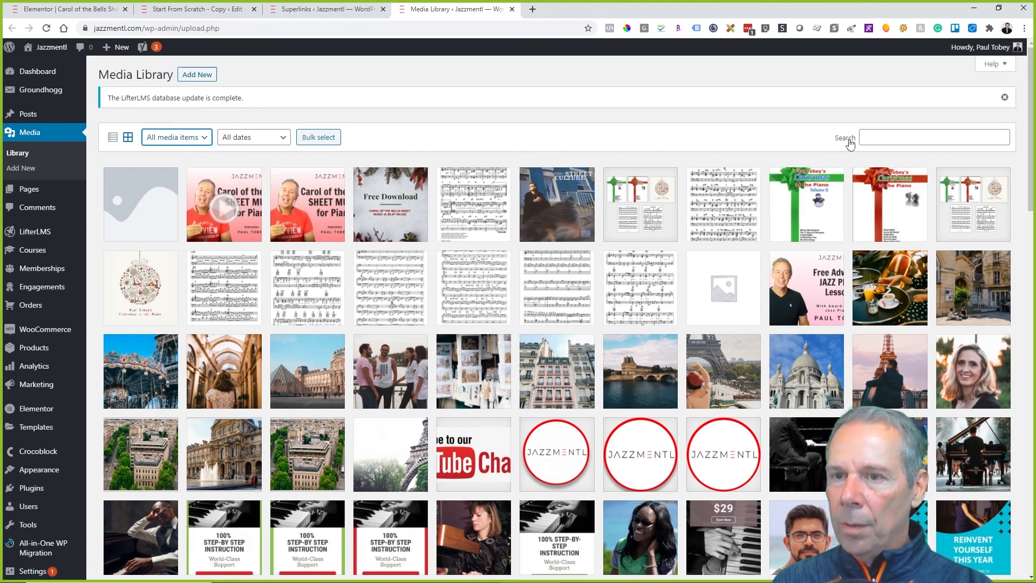
left_click(879, 139)
type("pdf")
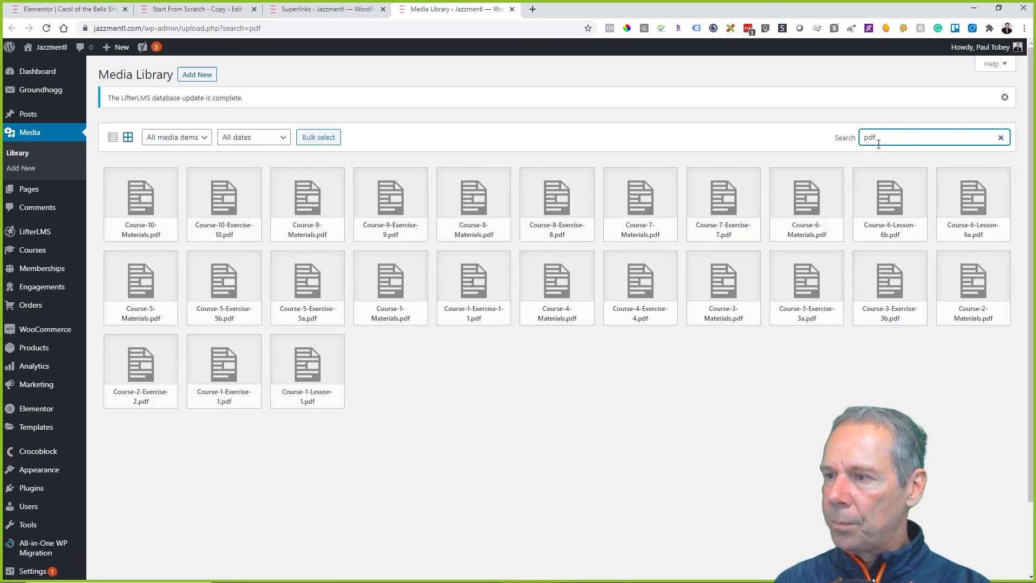
left_click(541, 366)
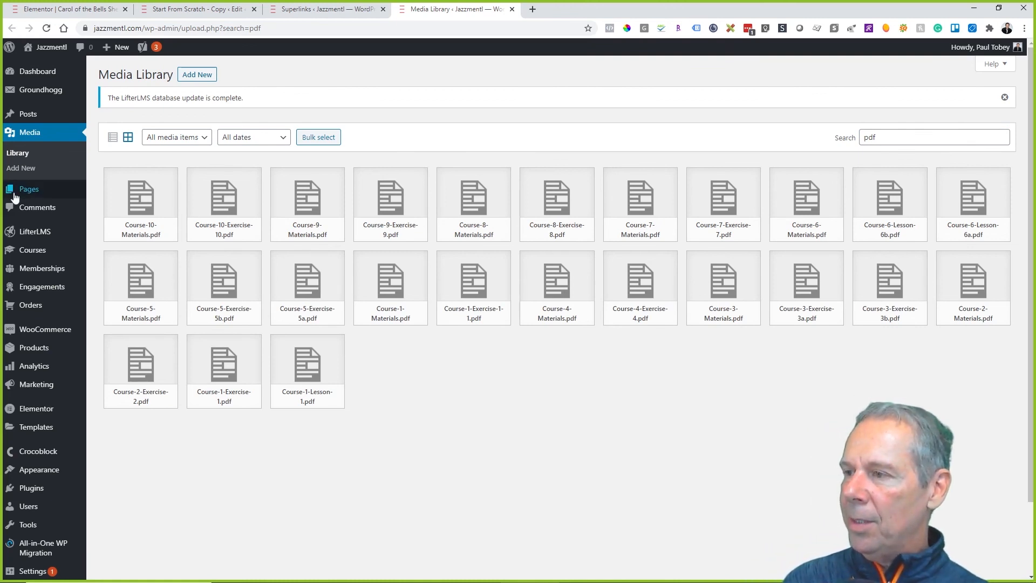
left_click(125, 202)
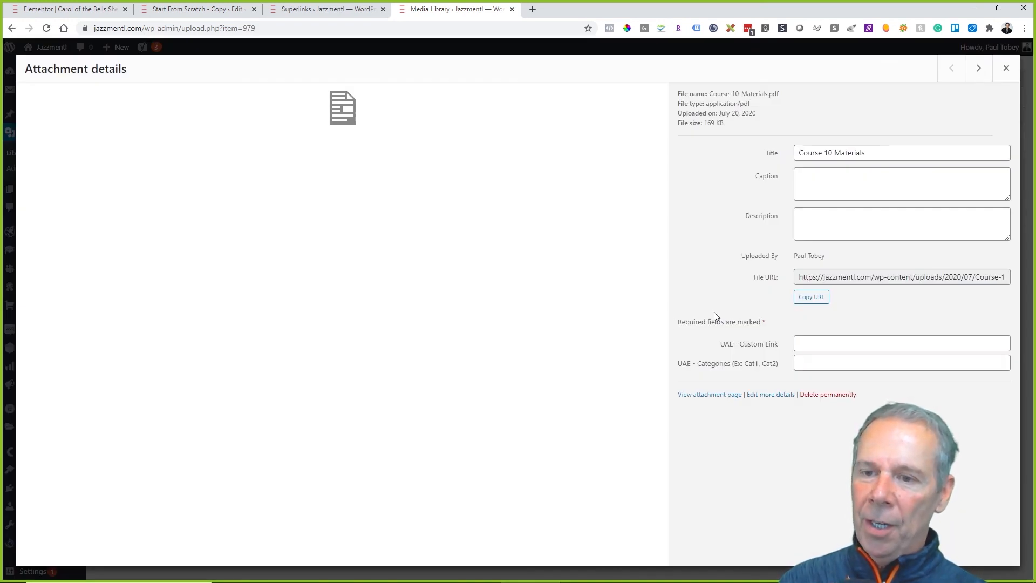
Step: Copy the file URL of Course-10-Materials.pdf and use it as the new superlink's target URL
left_click(811, 299)
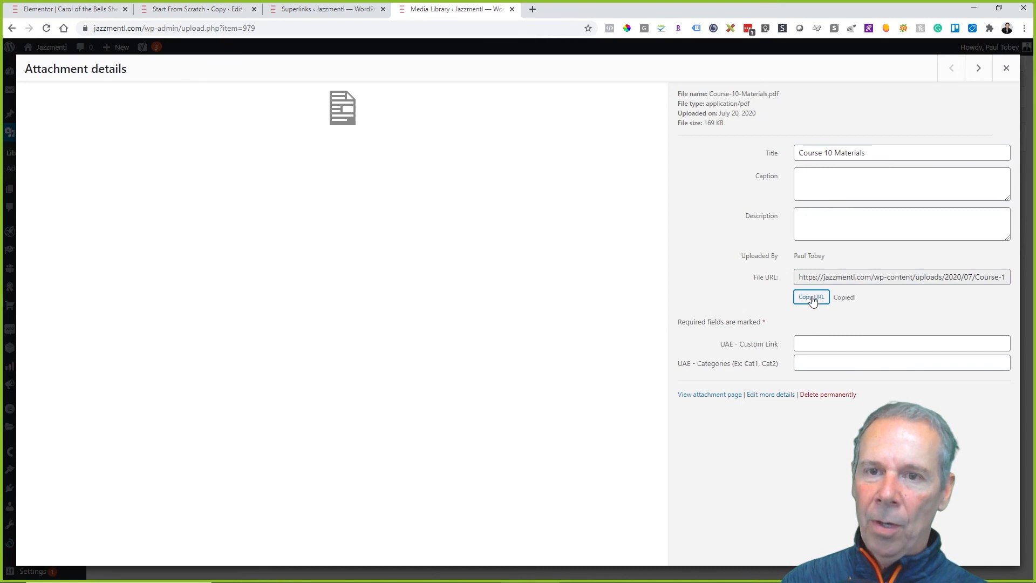
left_click(1003, 66)
left_click(330, 10)
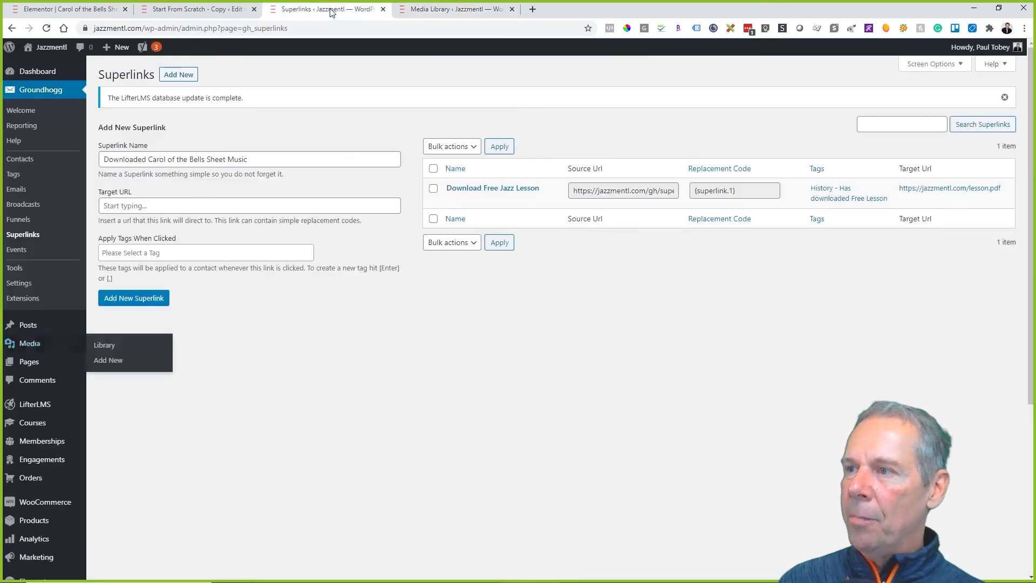
left_click(177, 204)
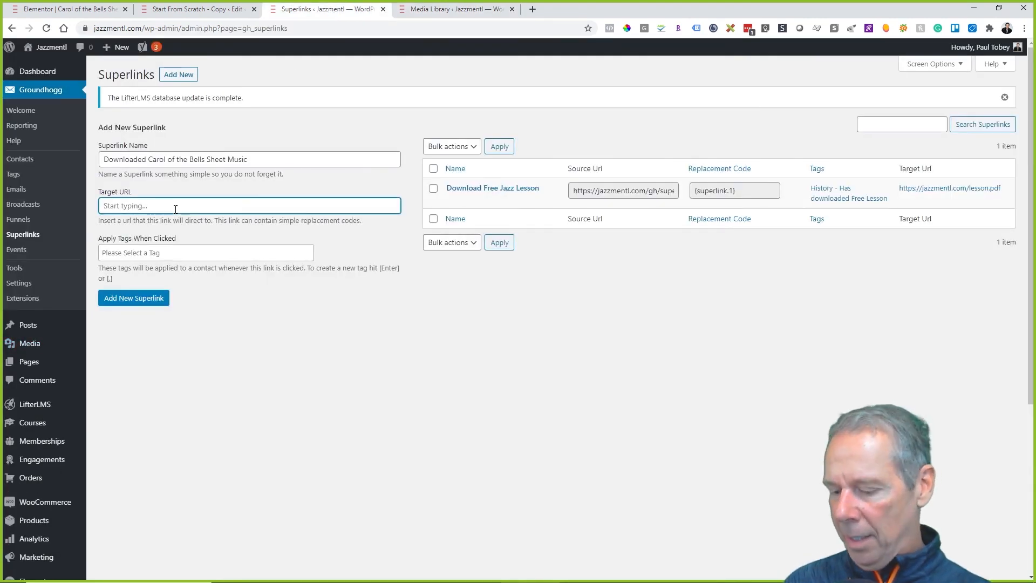
key("ctrl+v")
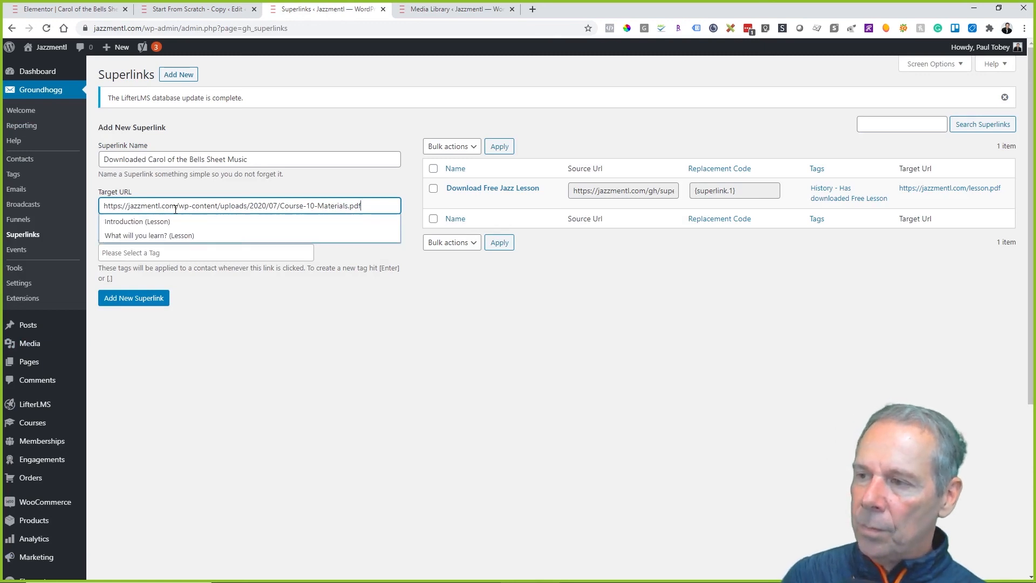
left_click(351, 355)
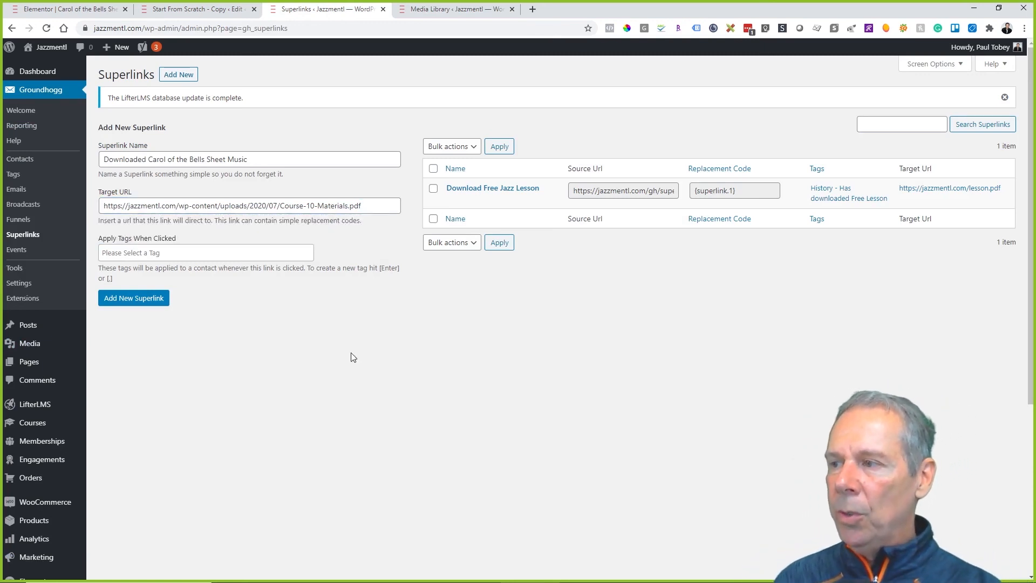
left_click_drag(388, 204, 96, 221)
left_click(312, 329)
left_click(373, 205)
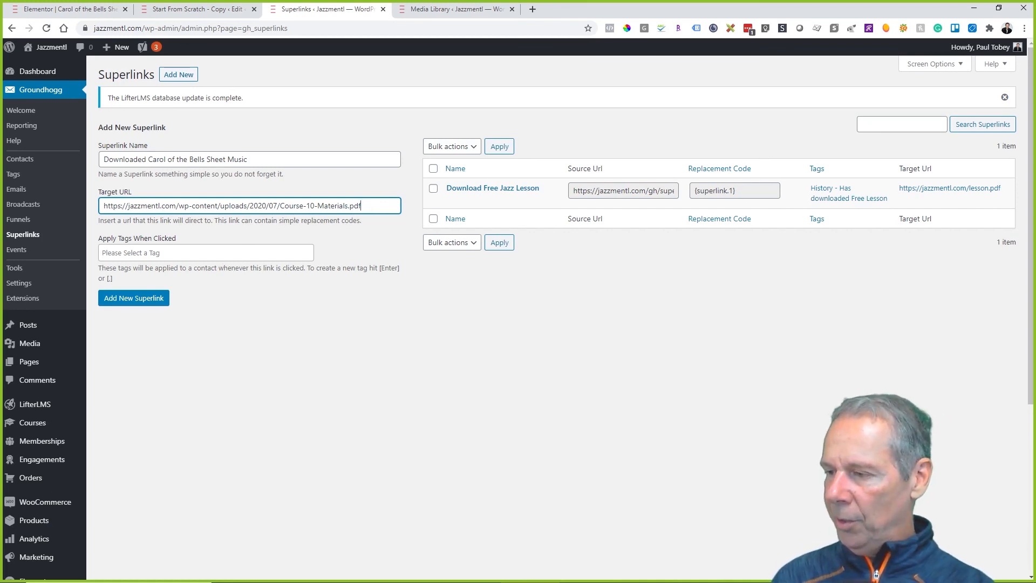
Step: Search the computer for "carol of the" and open the folder containing the carol-of-the-bells-6665 PDF
left_click(100, 572)
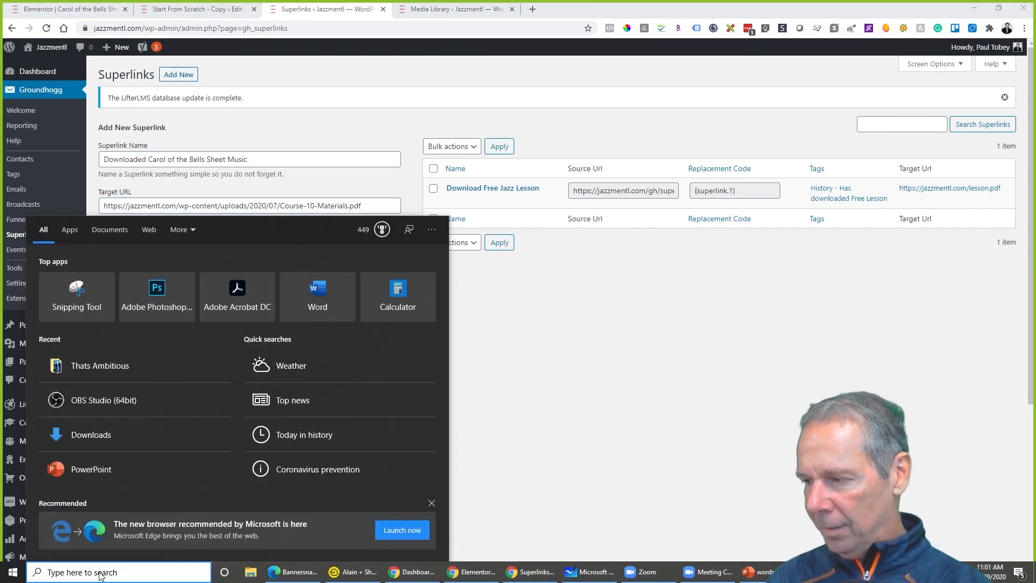
type("carol of the")
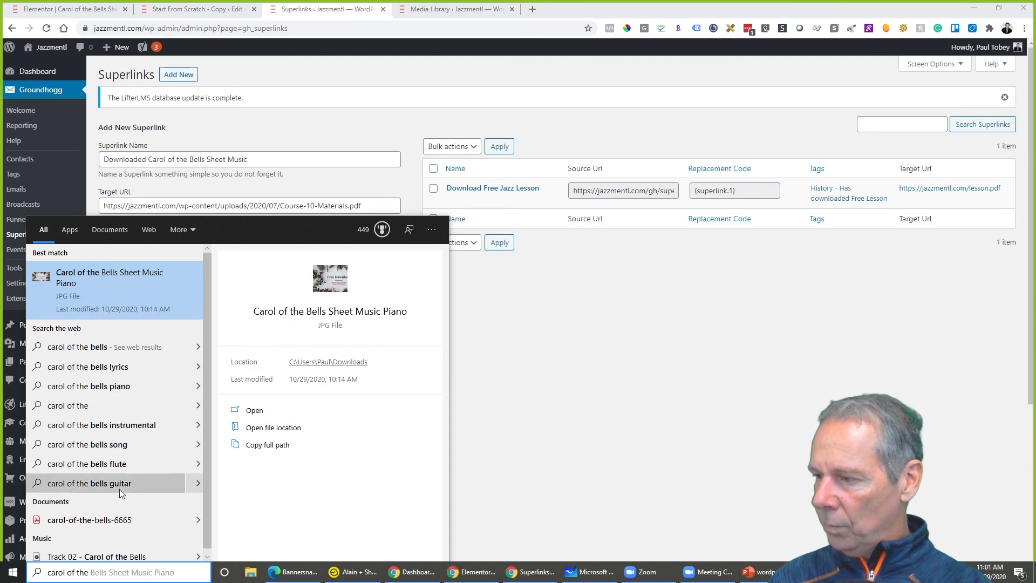
left_click(198, 520)
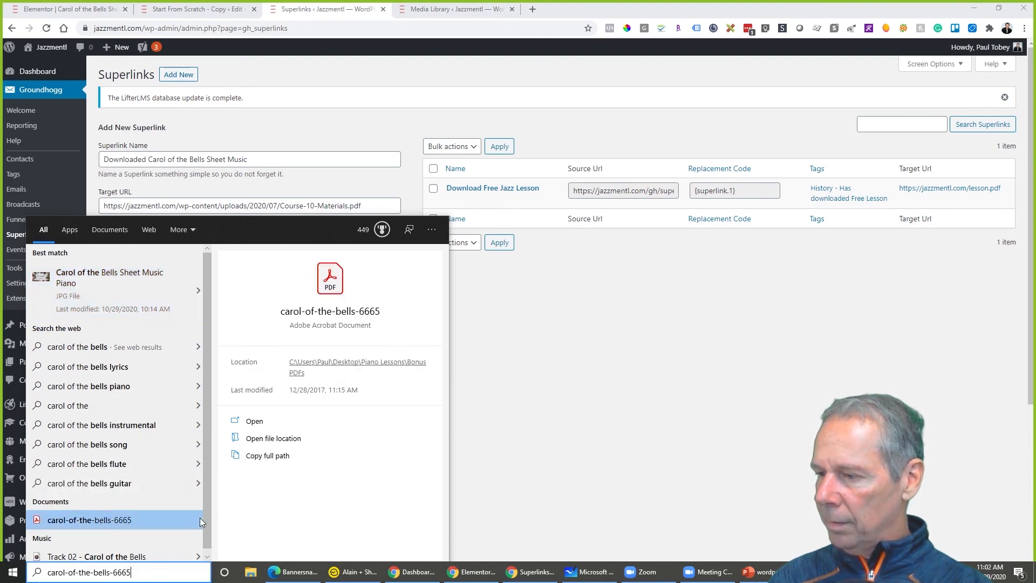
left_click(273, 438)
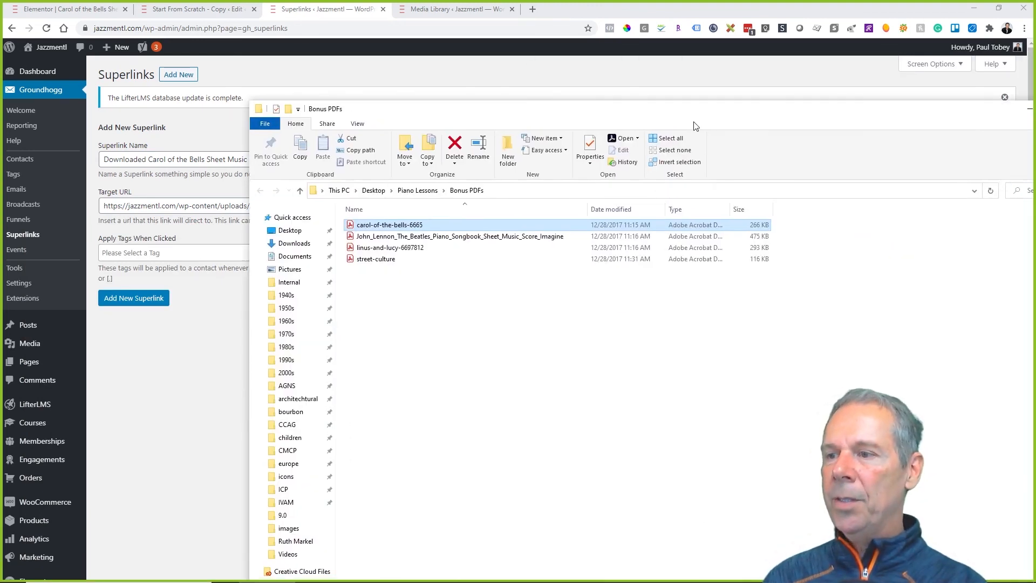
Step: Open carol-of-the-bells-6665 in Adobe Acrobat, look through its sheet music pages, and close it
double_click(357, 224)
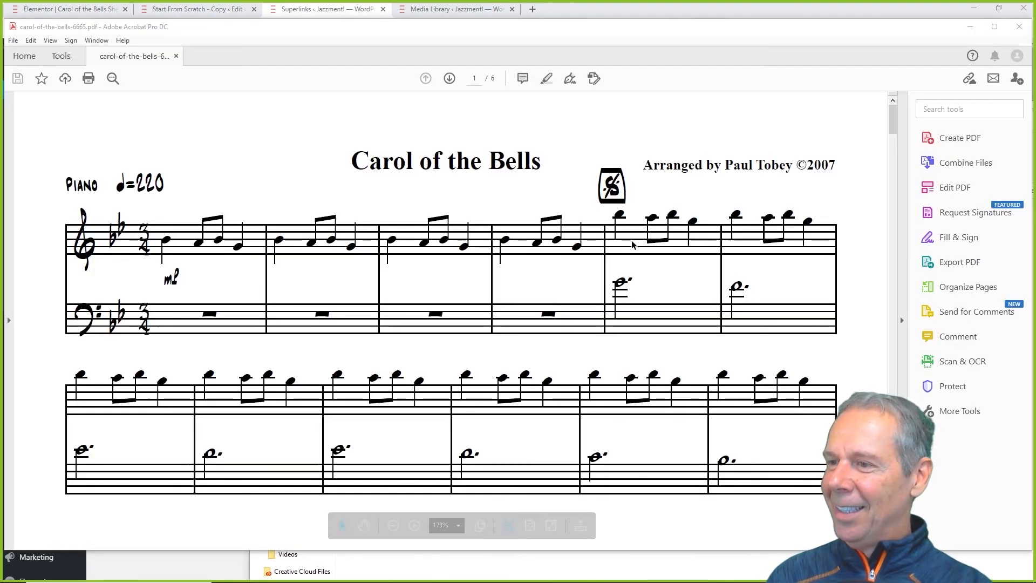
scroll(620, 275, "down", 5)
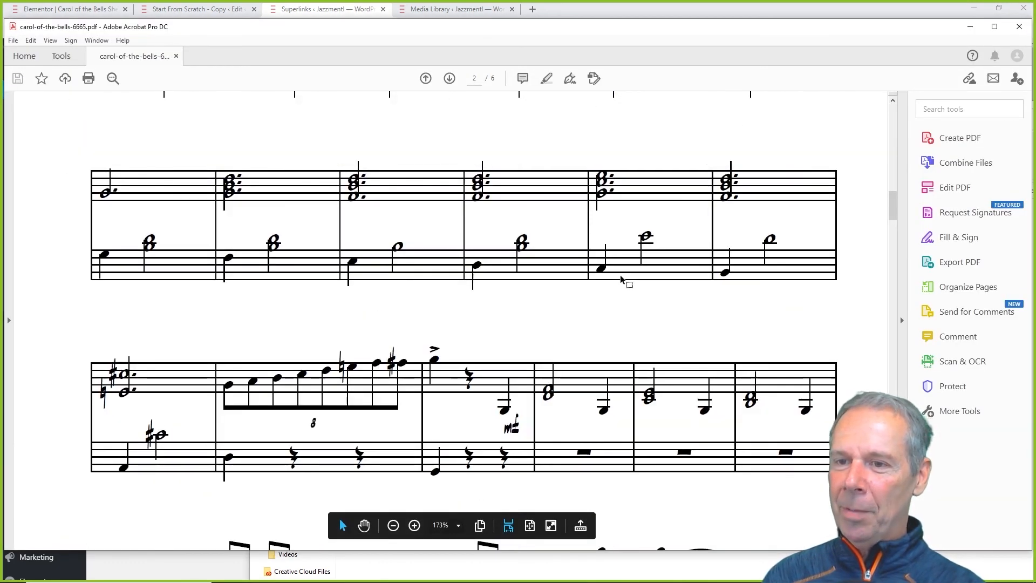
scroll(711, 277, "down", 20)
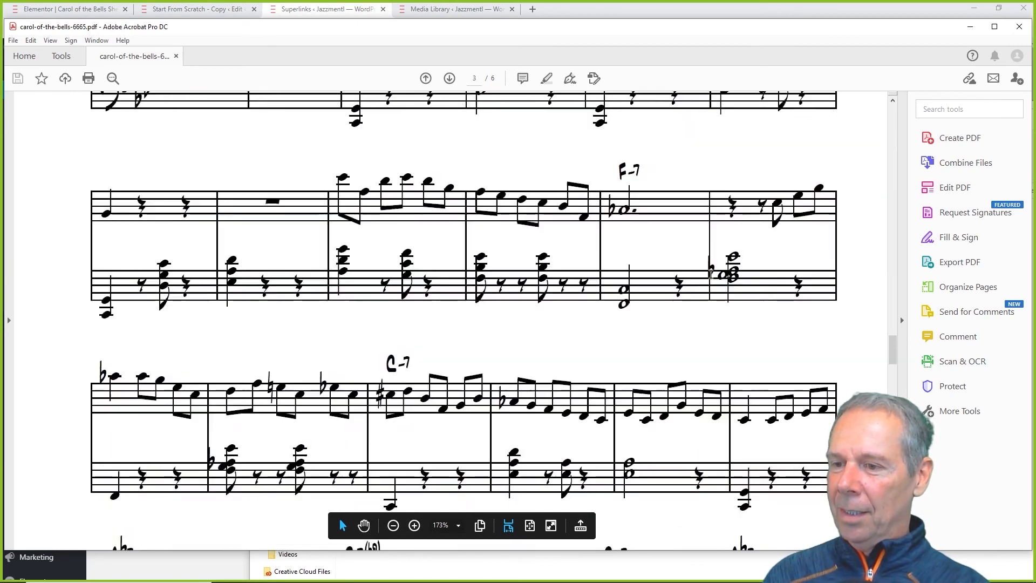
scroll(711, 277, "down", 7)
scroll(711, 278, "up", 7)
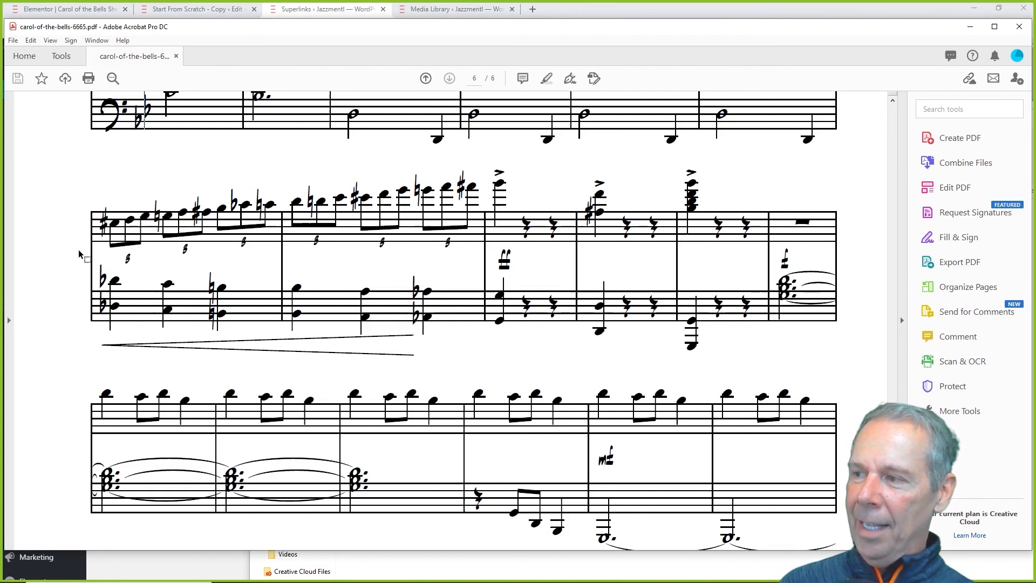
left_click(1016, 29)
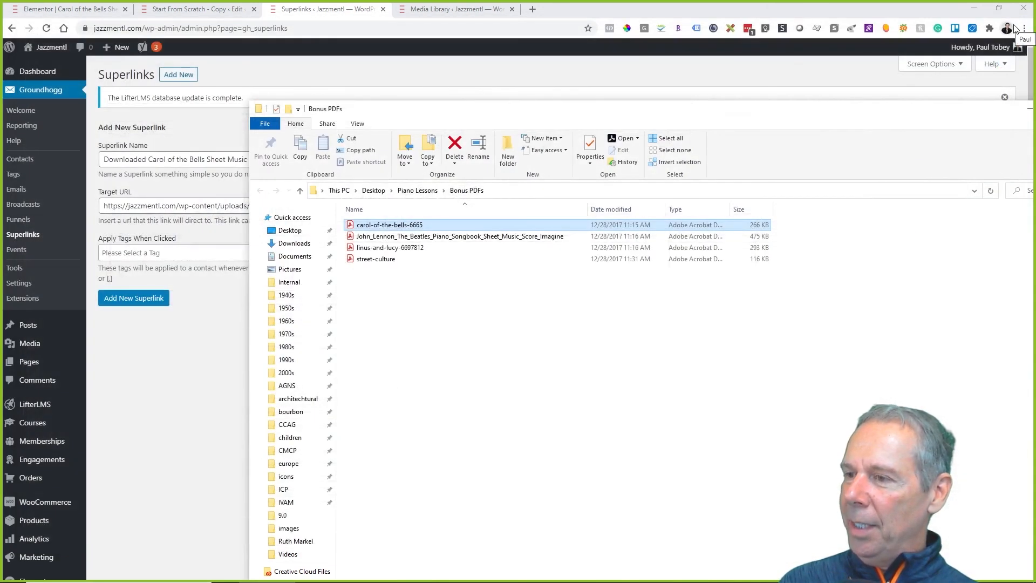
Step: Upload carol-of-the-bells-6665 from the Bonus PDFs folder to the WordPress media library
left_click_drag(416, 115, 923, 116)
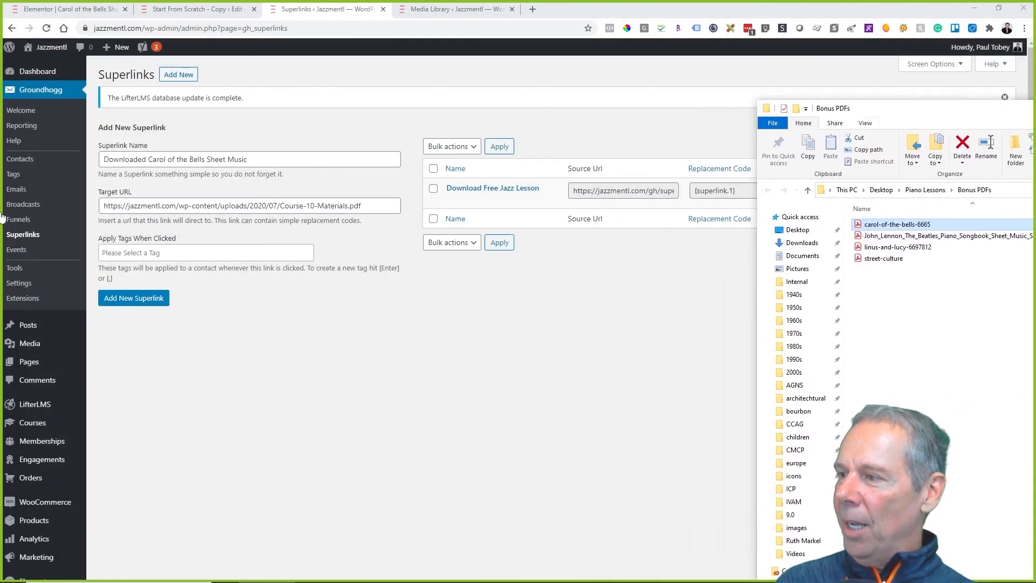
left_click(458, 10)
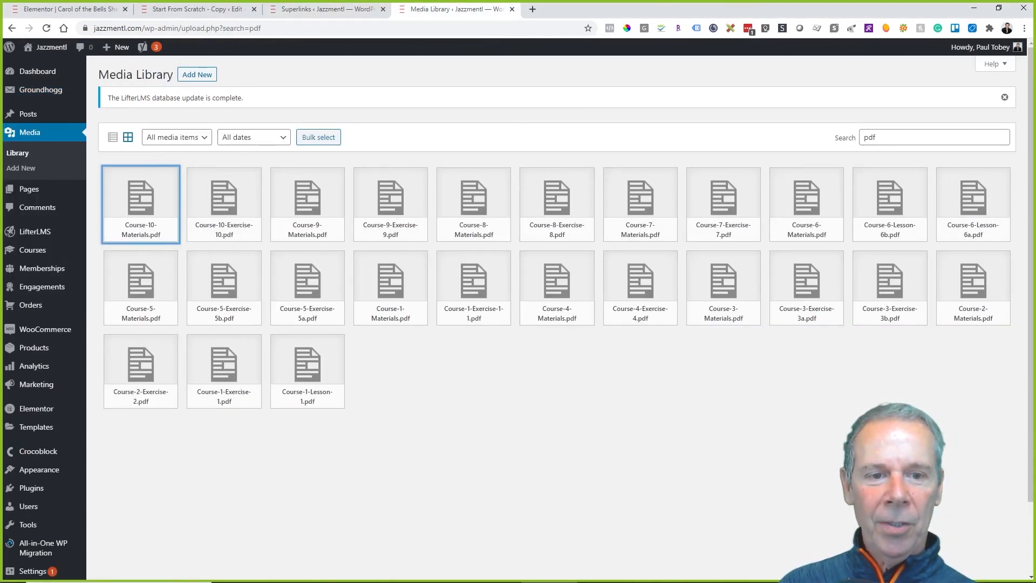
key("alt+Tab")
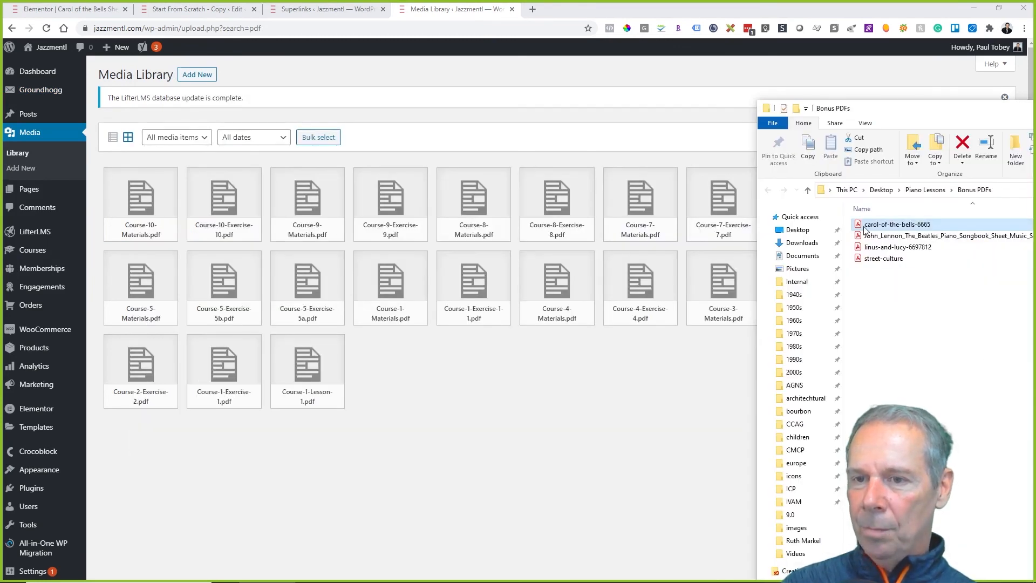
left_click_drag(653, 264, 440, 313)
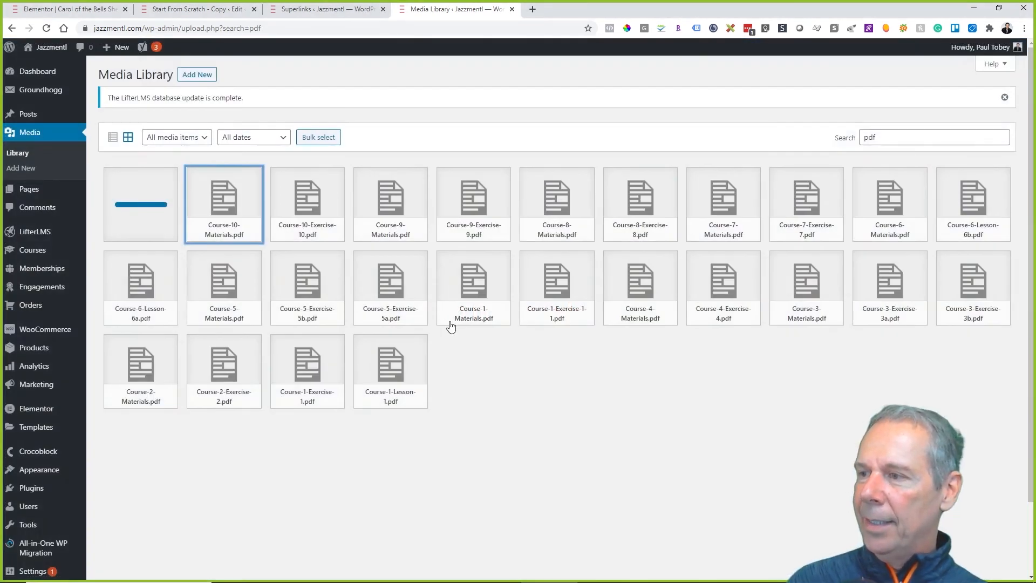
Step: Copy the file URL of the uploaded carol-of-the-bells-6665.pdf and replace the superlink's target URL with it
left_click(124, 199)
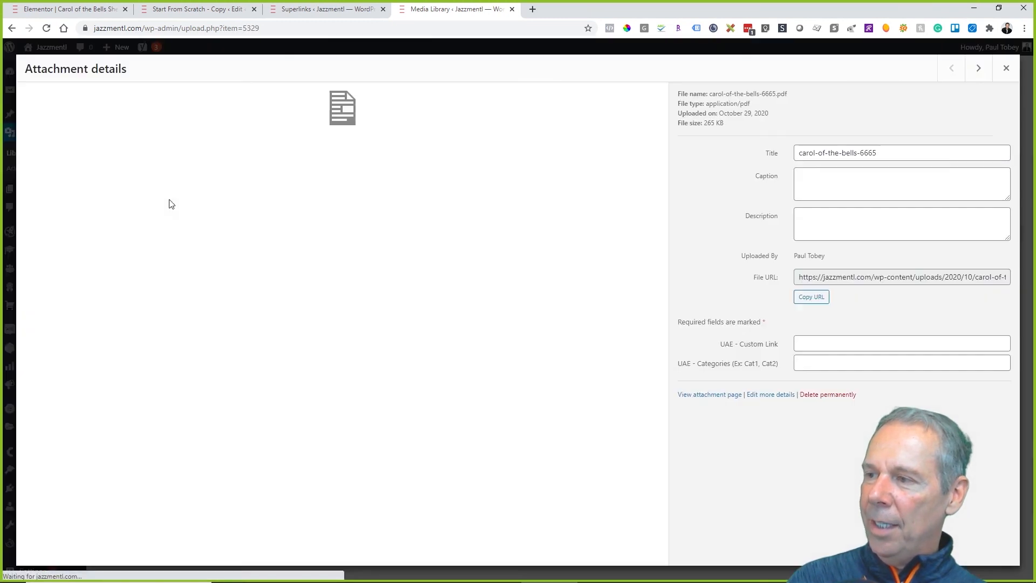
left_click(811, 296)
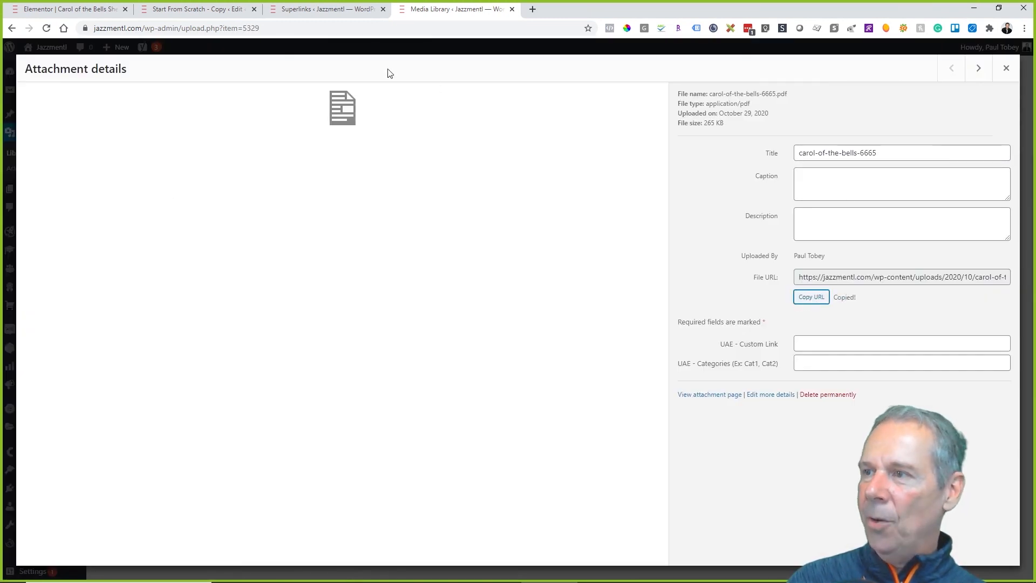
left_click(282, 10)
key("ctrl+a")
key("ctrl+v")
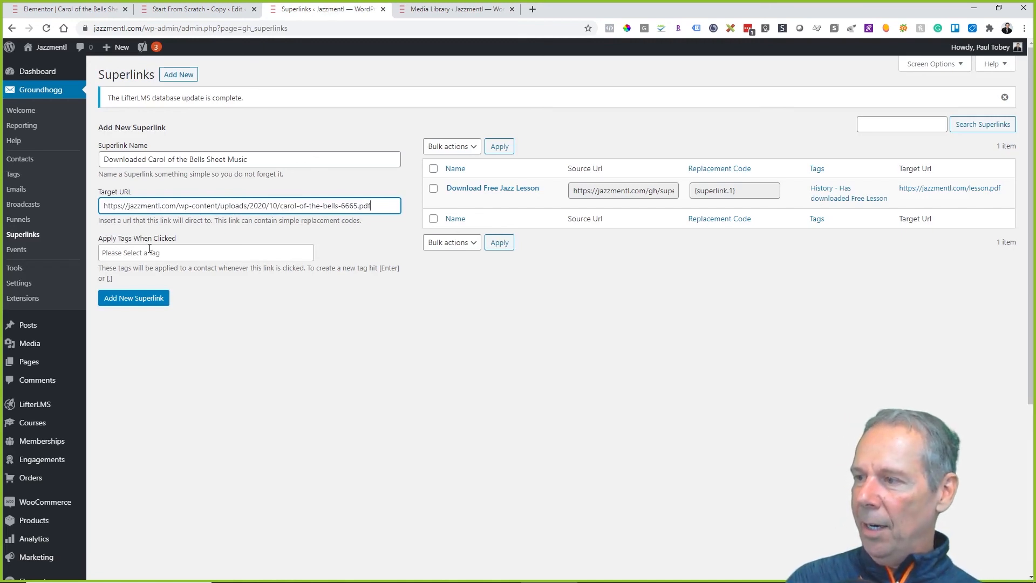
Step: Apply a new tag "History - Downloaded Carol of the Bell Sheet Music" to the superlink and add the superlink
left_click(149, 252)
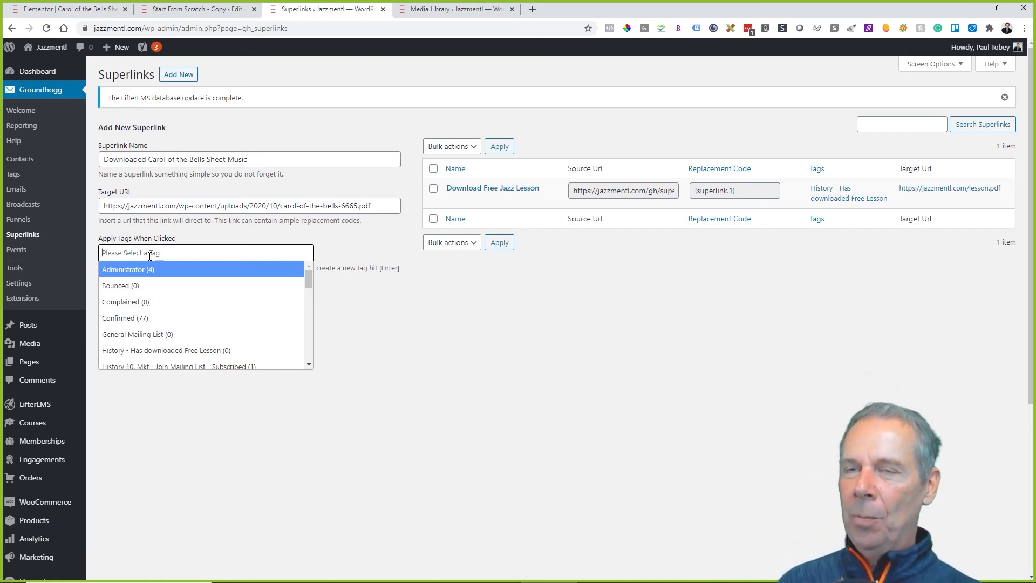
type("History -")
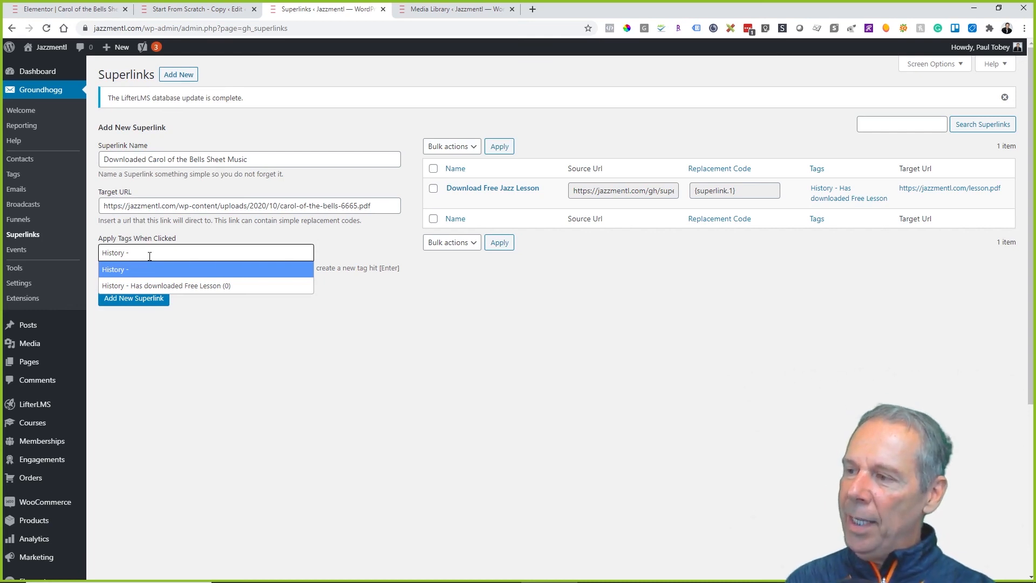
type("Downloaded Ca")
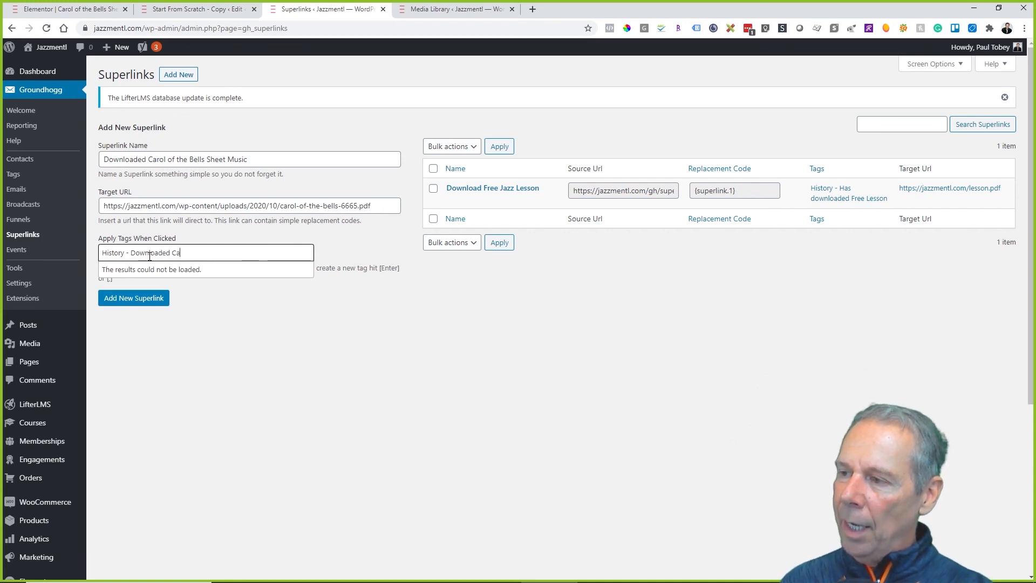
type("rol of the Bell Sh")
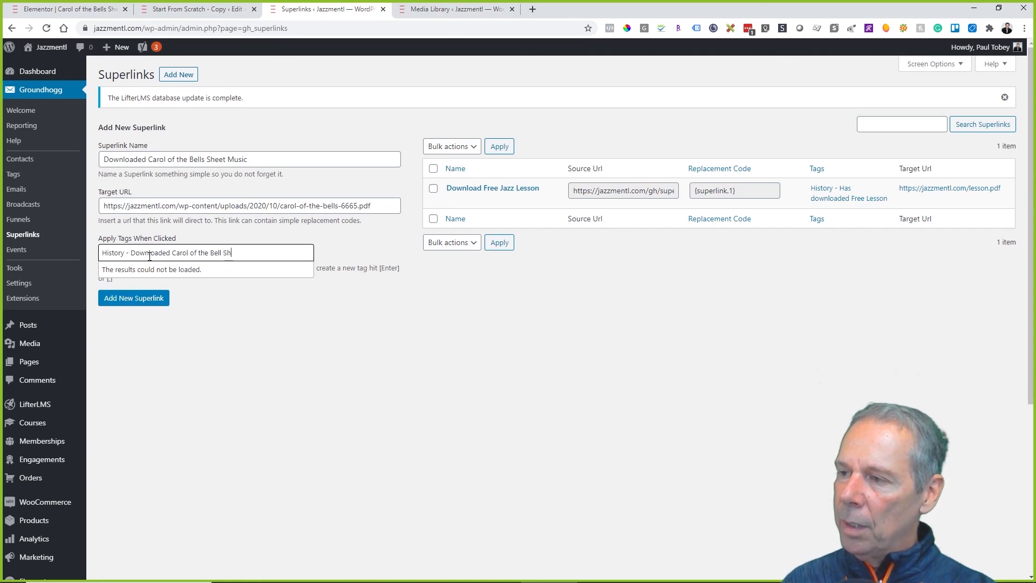
type("eet Music")
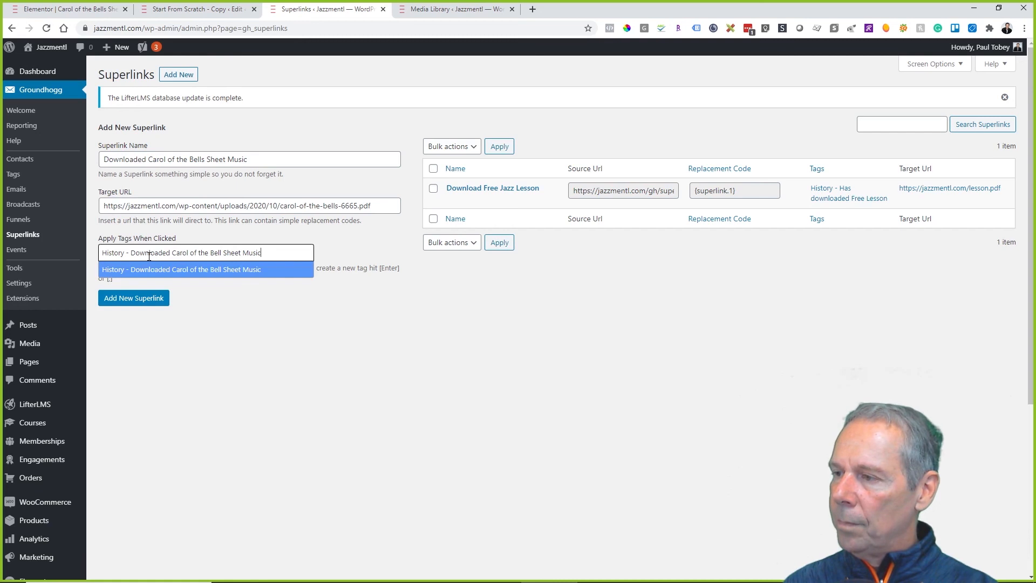
left_click(179, 270)
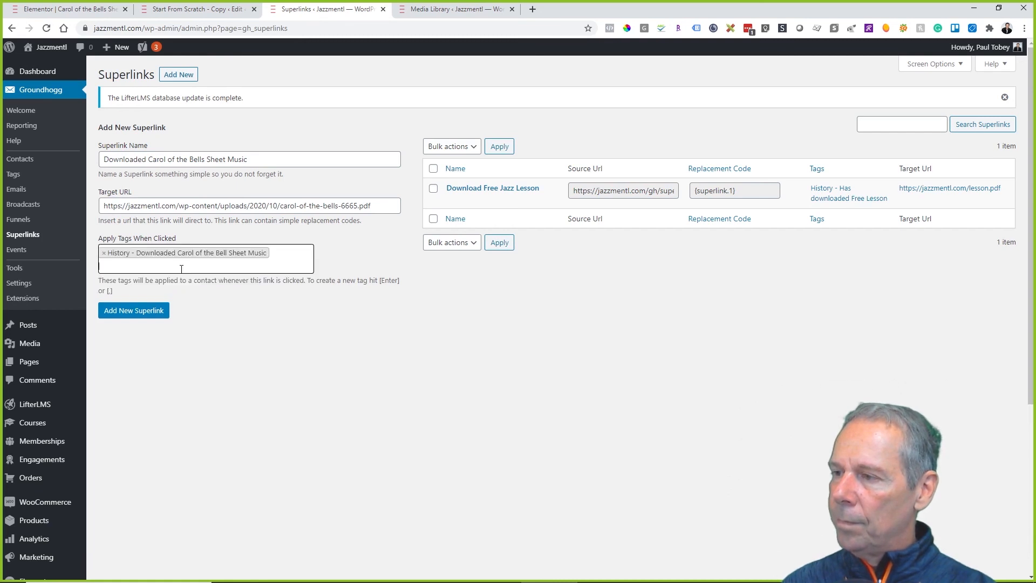
left_click(151, 322)
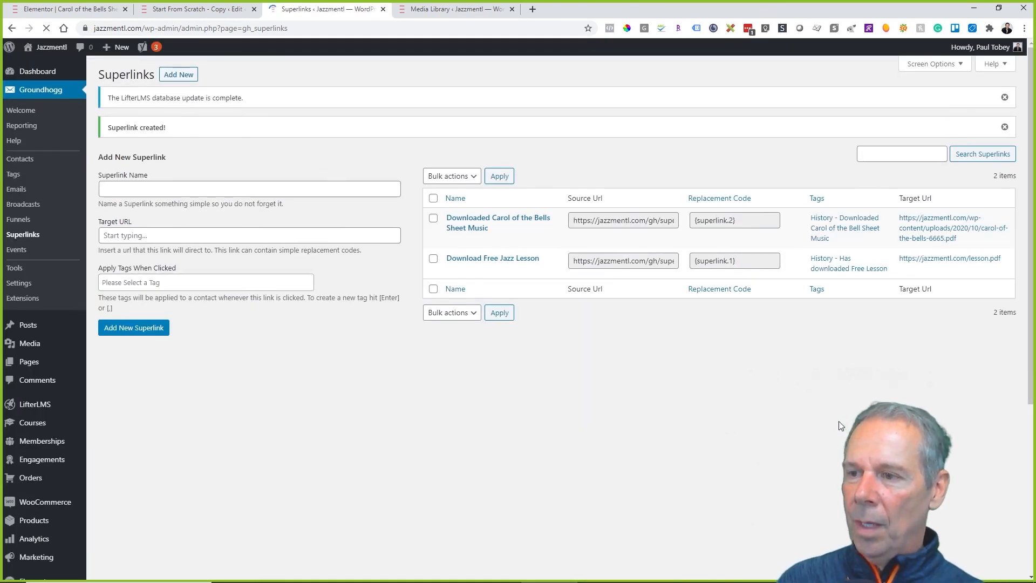
Step: Copy the replacement code of the "Downloaded Carol of the Bells Sheet Music" superlink
left_click(735, 217)
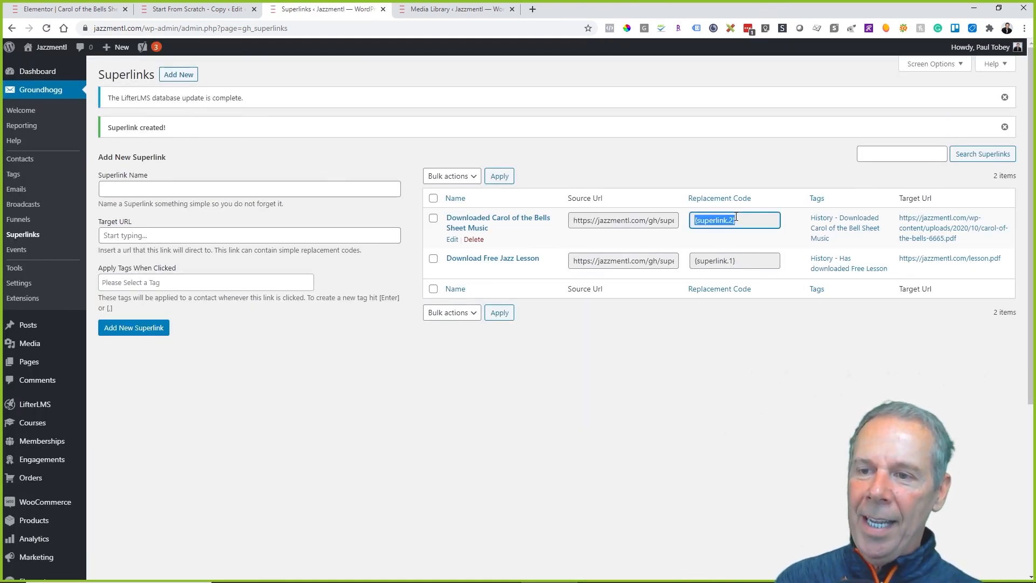
right_click(729, 223)
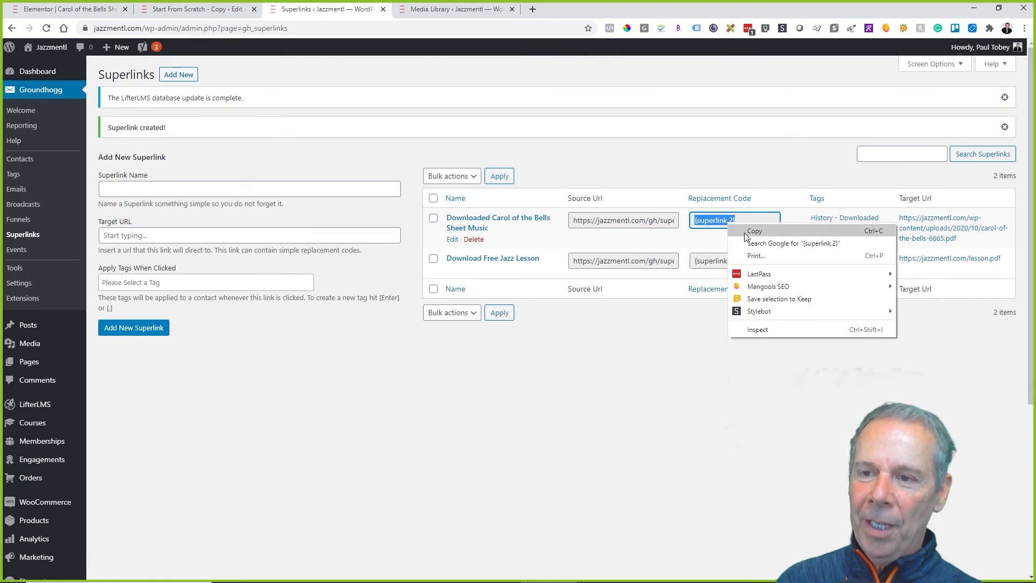
left_click(754, 231)
left_click(737, 219)
double_click(712, 220)
left_click_drag(737, 219, 693, 221)
right_click(701, 225)
left_click(726, 229)
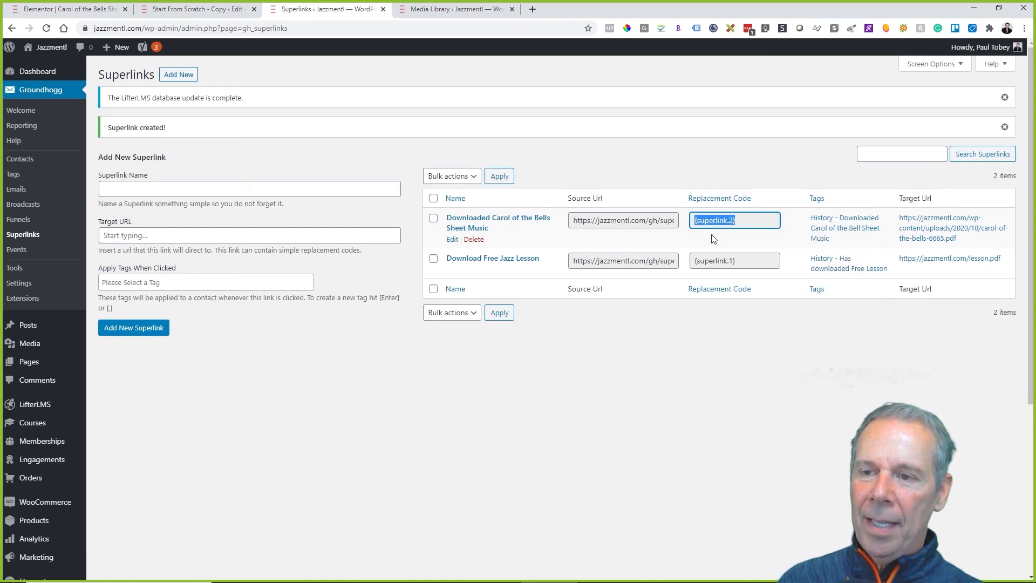
Step: Replace the placeholder link on "Download Carol of Bells Sheet Music" in the email with the copied replacement code {superlink.2}
left_click(209, 12)
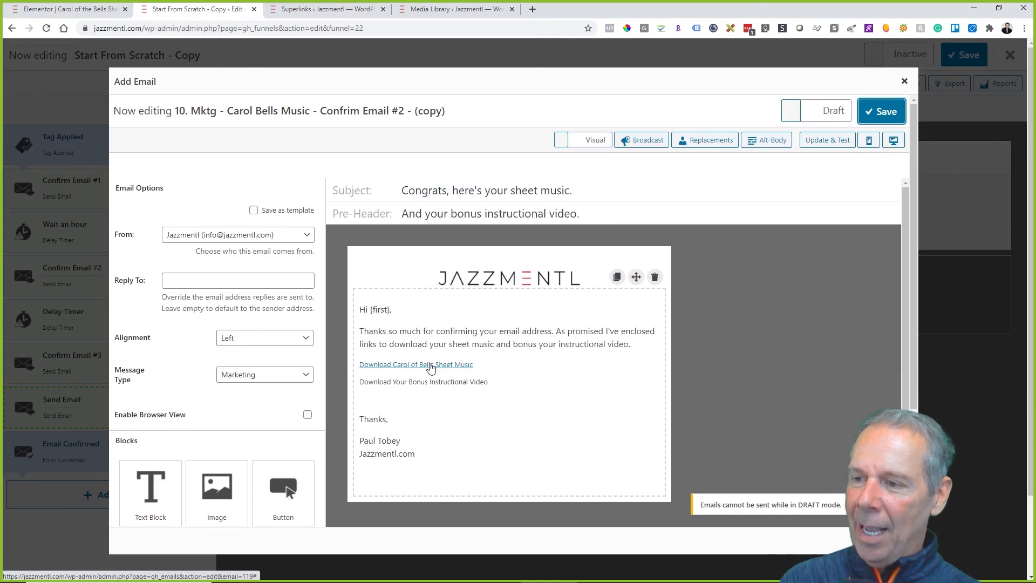
left_click(469, 350)
left_click(202, 389)
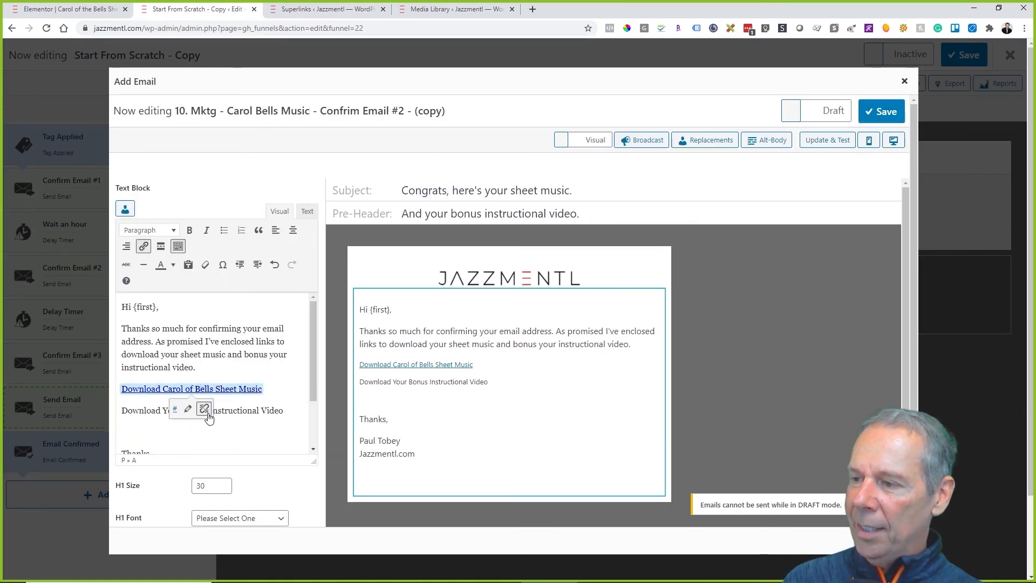
left_click(204, 408)
left_click_drag(263, 388, 91, 386)
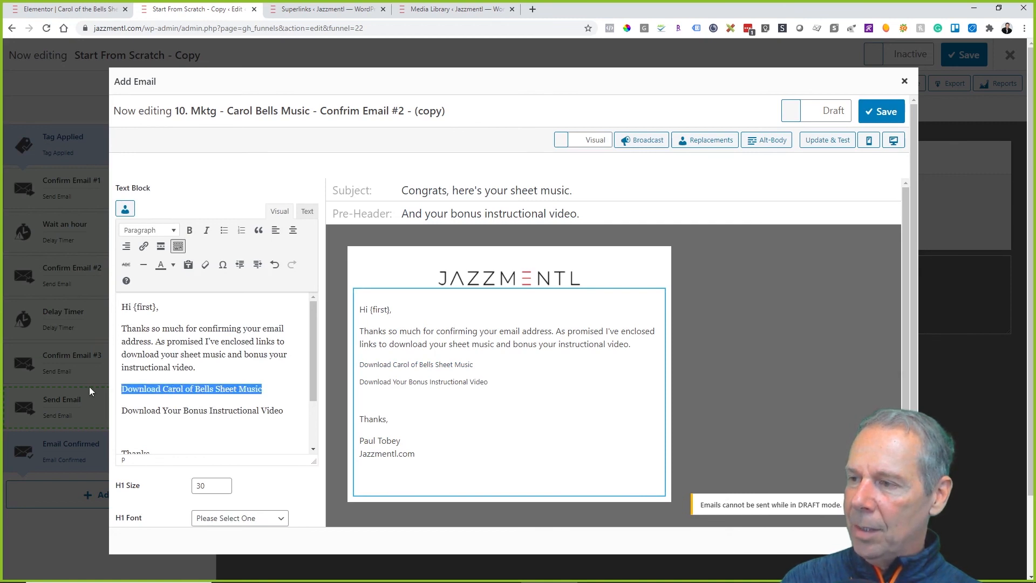
left_click(144, 246)
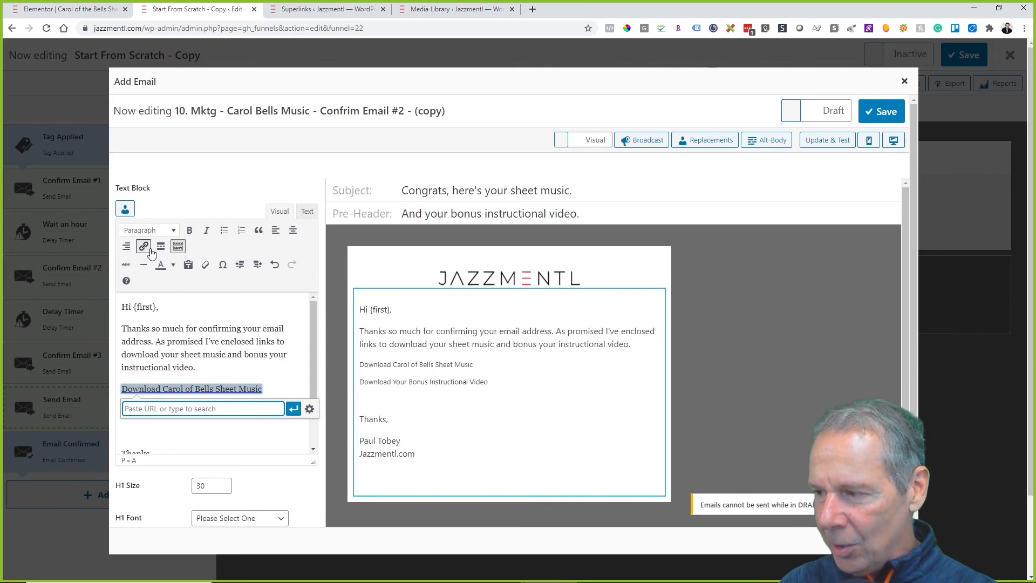
key("ctrl+v")
key("Return")
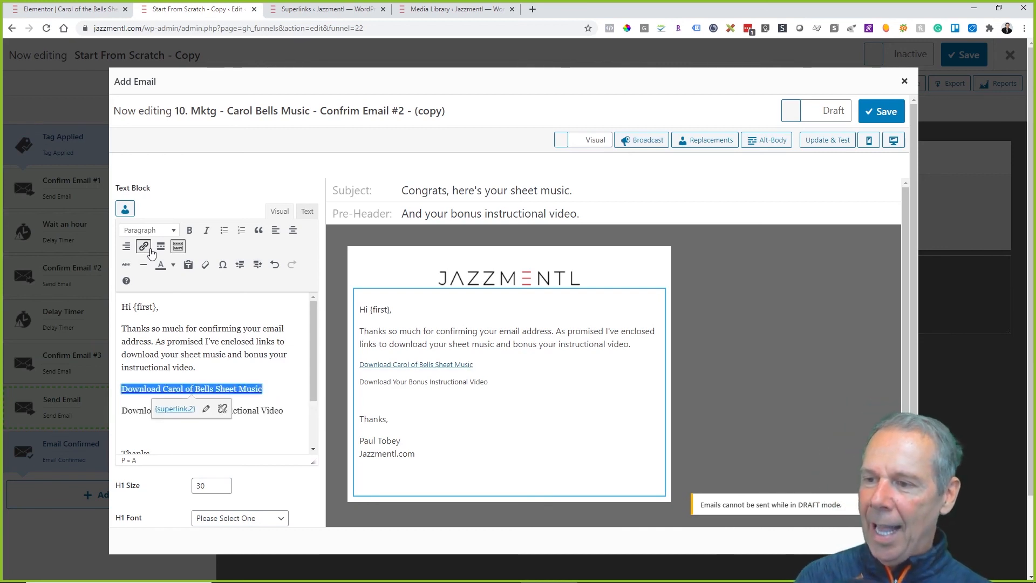
left_click(613, 411)
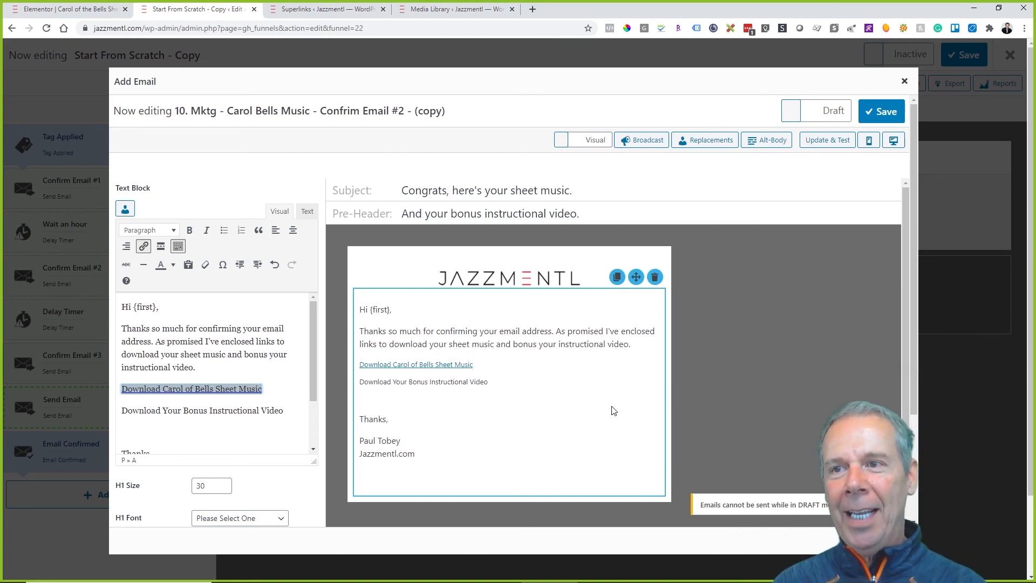
Step: Check the contact count of the "History - Downloaded Carol of the Bell Sheet Music" tag in the Groundhogg tags list
left_click(445, 10)
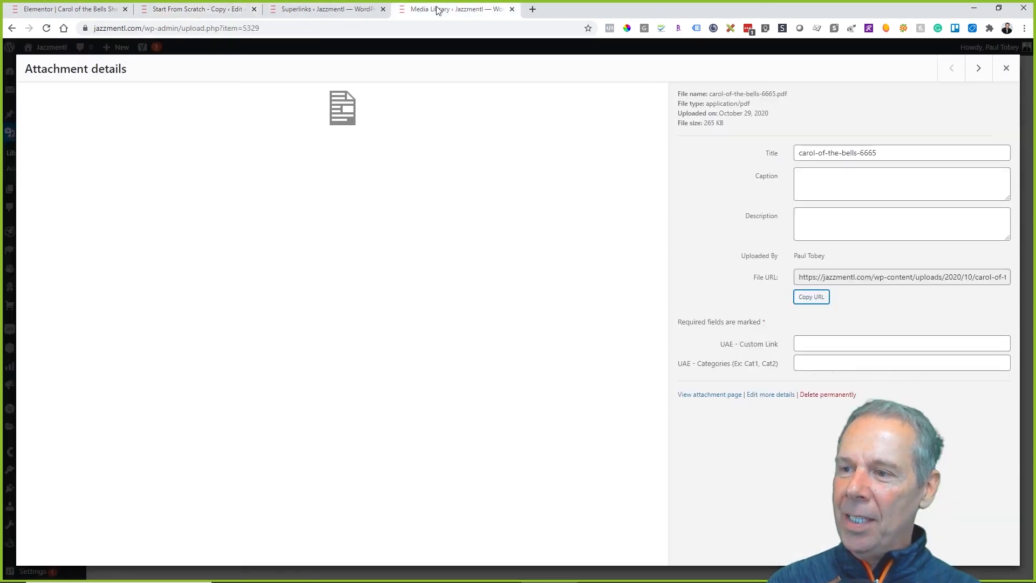
left_click(330, 10)
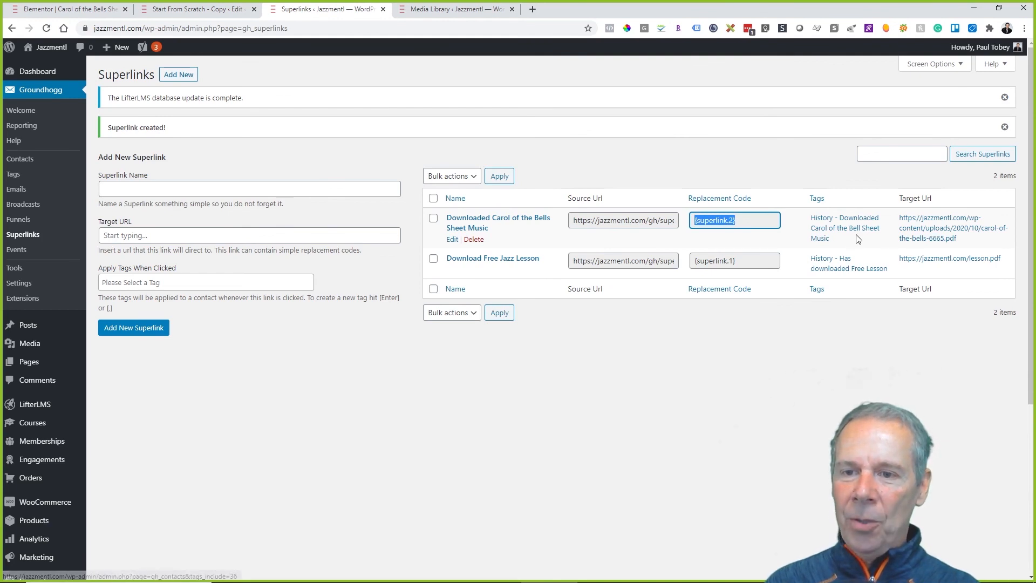
left_click(18, 176)
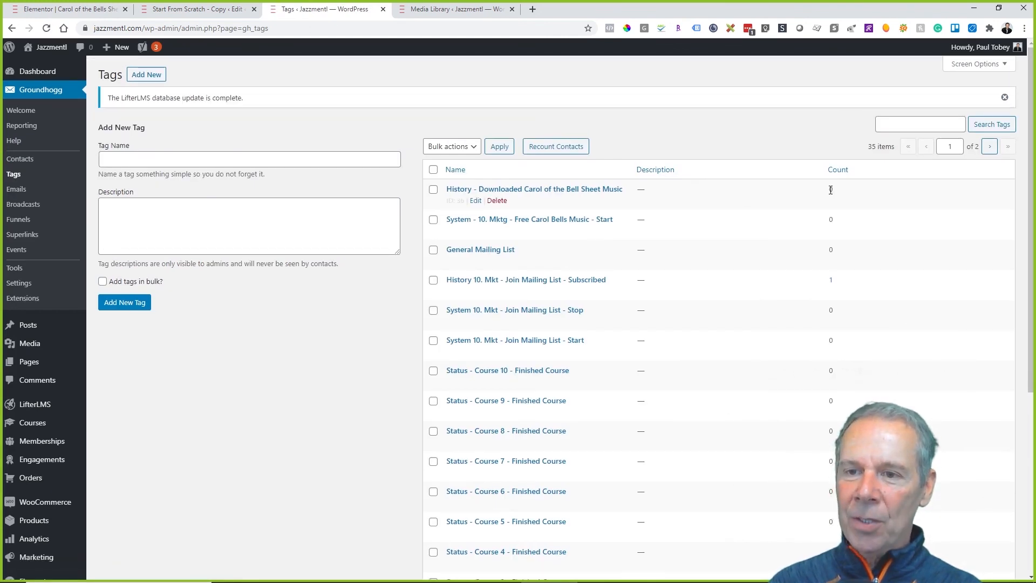
left_click_drag(844, 196, 814, 196)
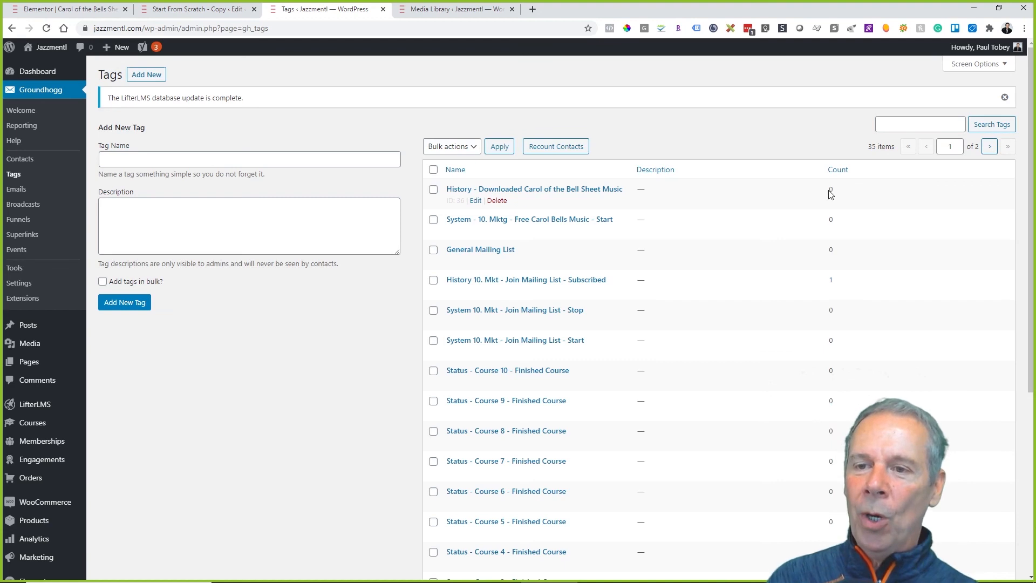
scroll(834, 284, "down", 2)
scroll(835, 284, "up", 2)
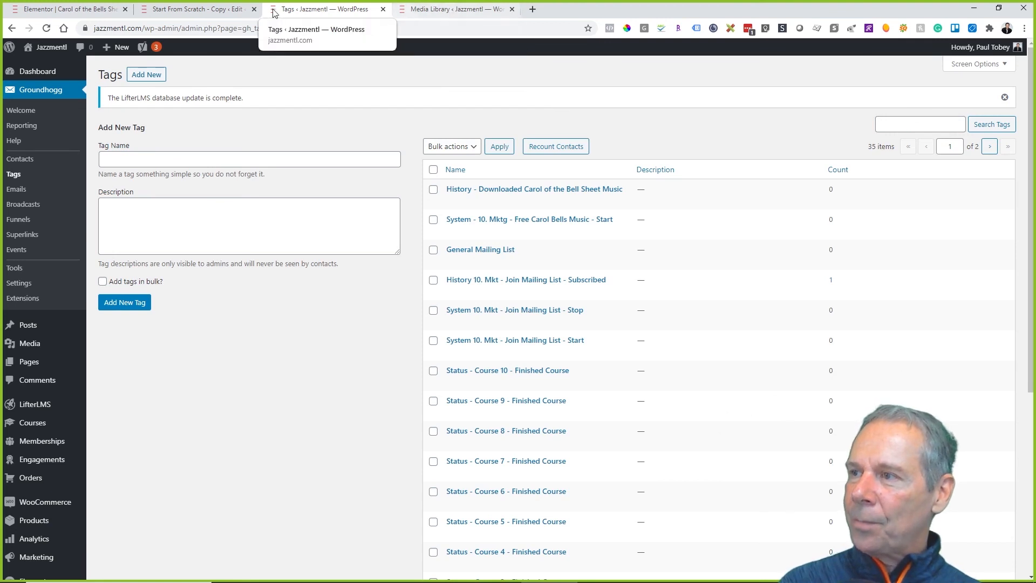
Step: Remove the blank lines between "Download Your Bonus Instructional Video" and the "Thanks," sign-off in the email
left_click(194, 9)
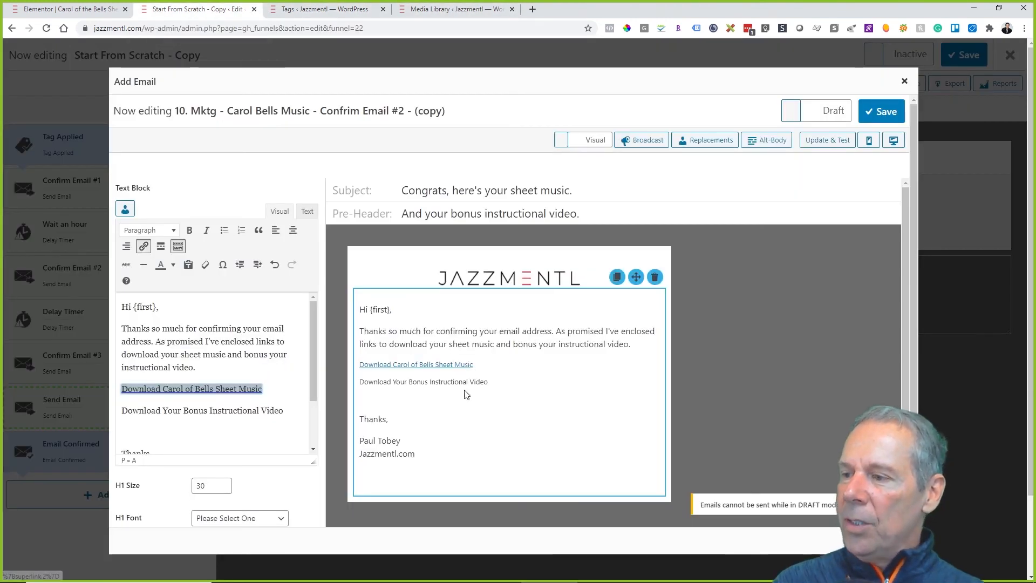
left_click_drag(366, 387, 489, 382)
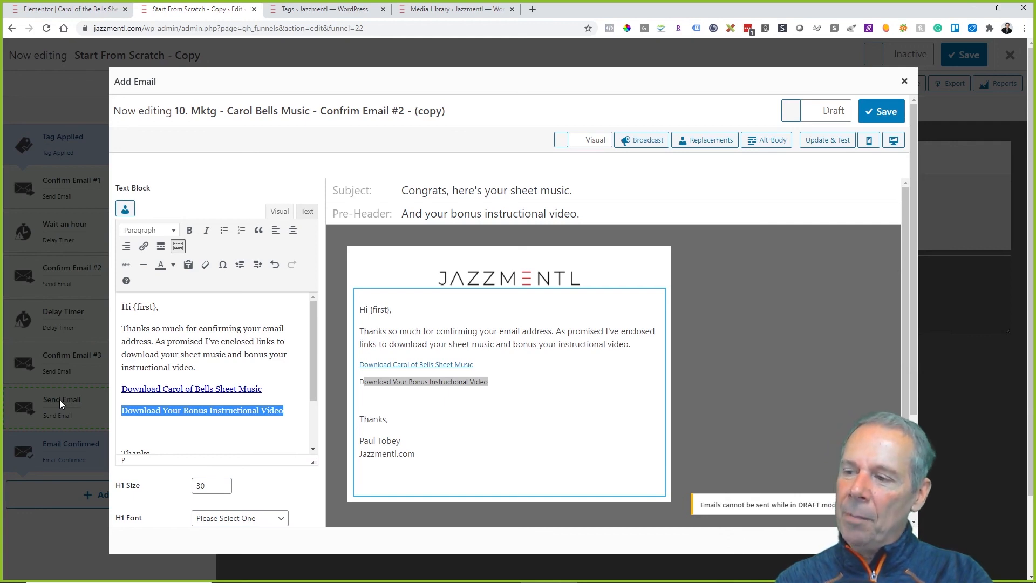
left_click(190, 372)
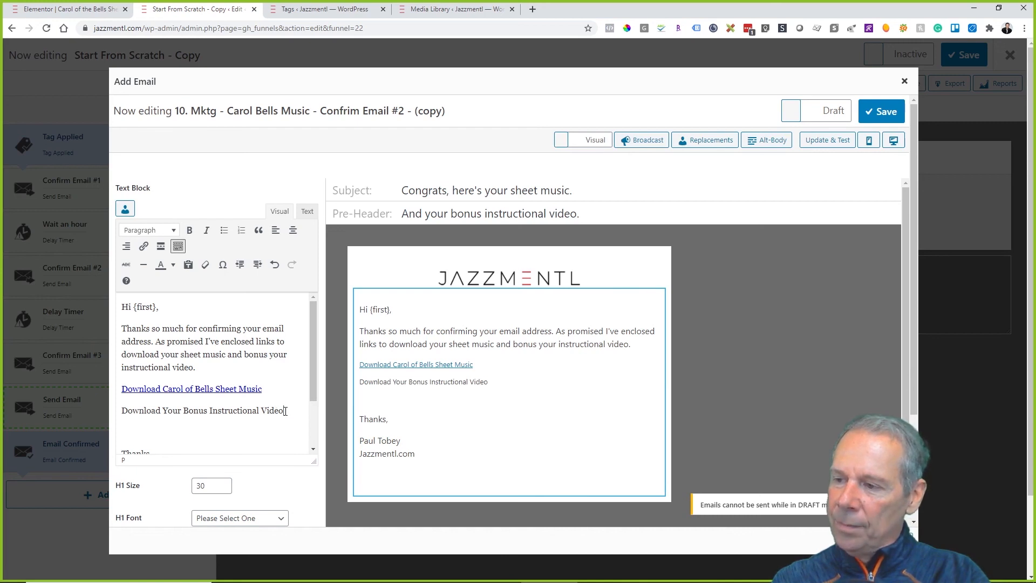
key("Return")
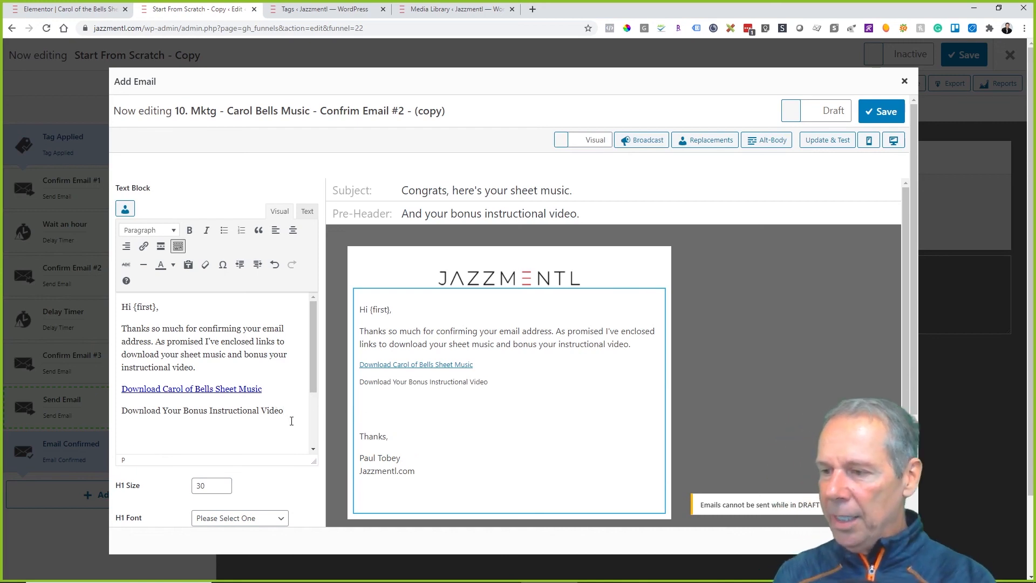
key("Delete")
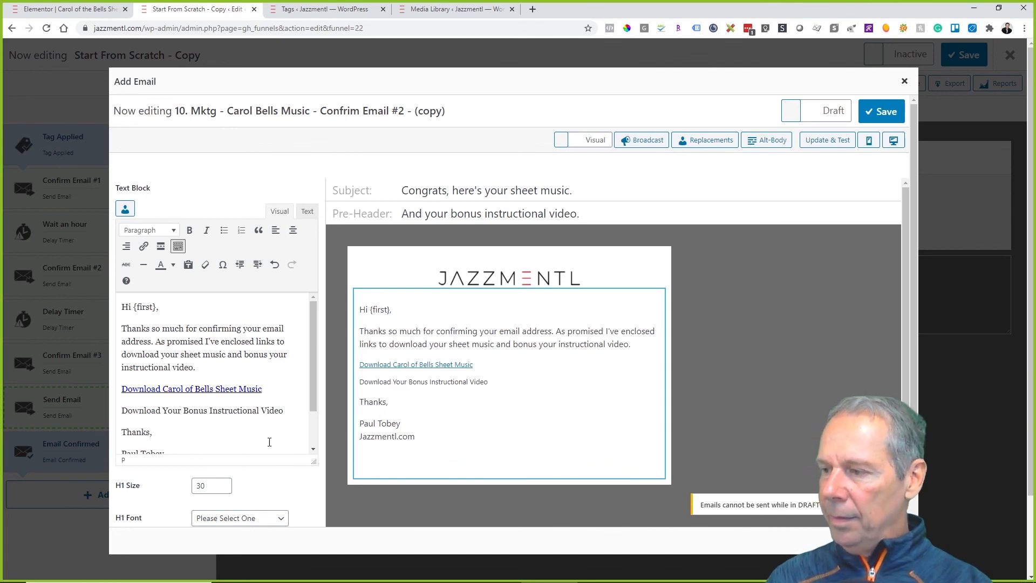
Step: Change the email's sign-off line to "Thanks again, please enjoy your music this Christmas!"
key("BackSpace")
type("again, plea")
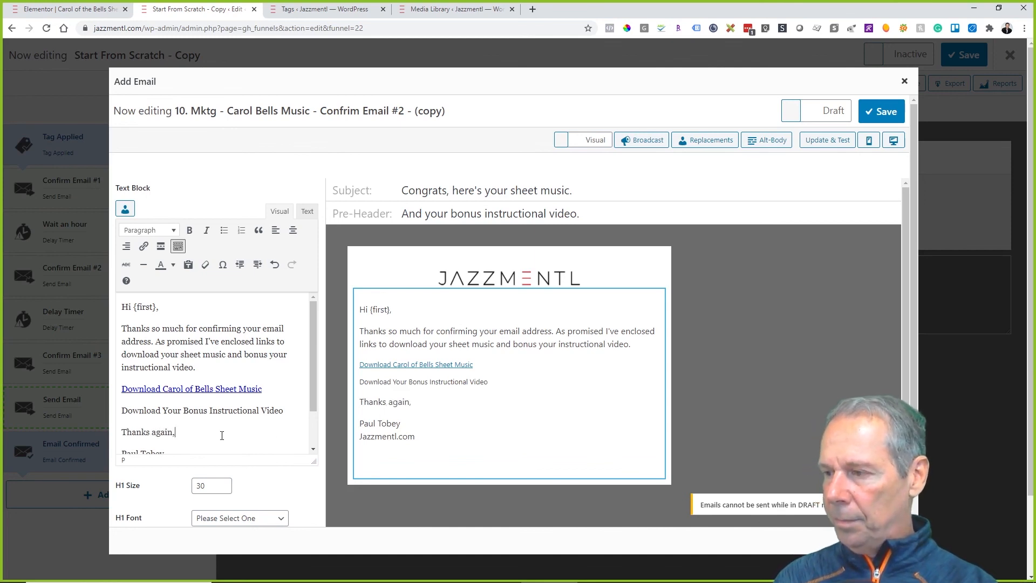
type("se enjoy yo")
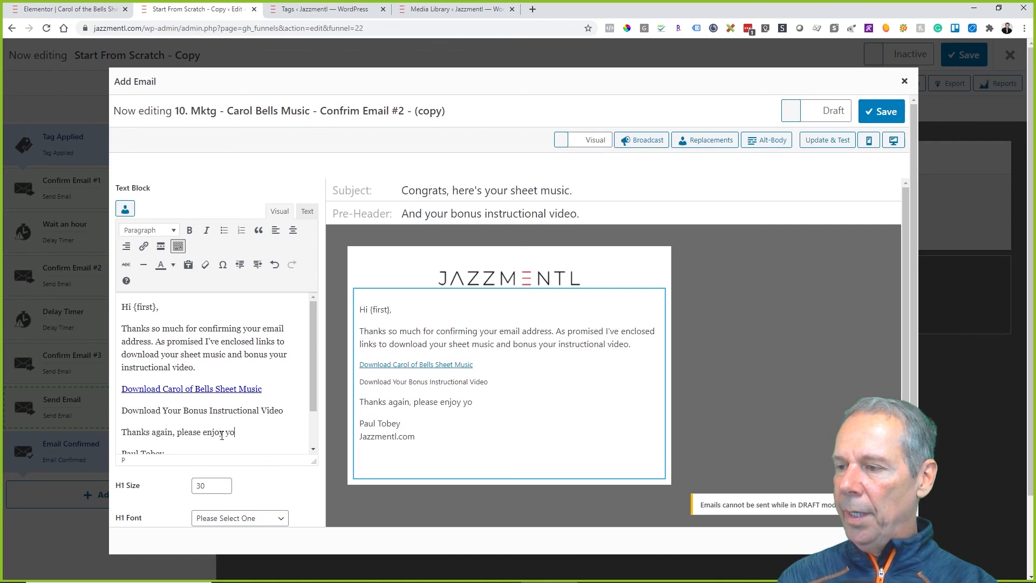
type("ur music!")
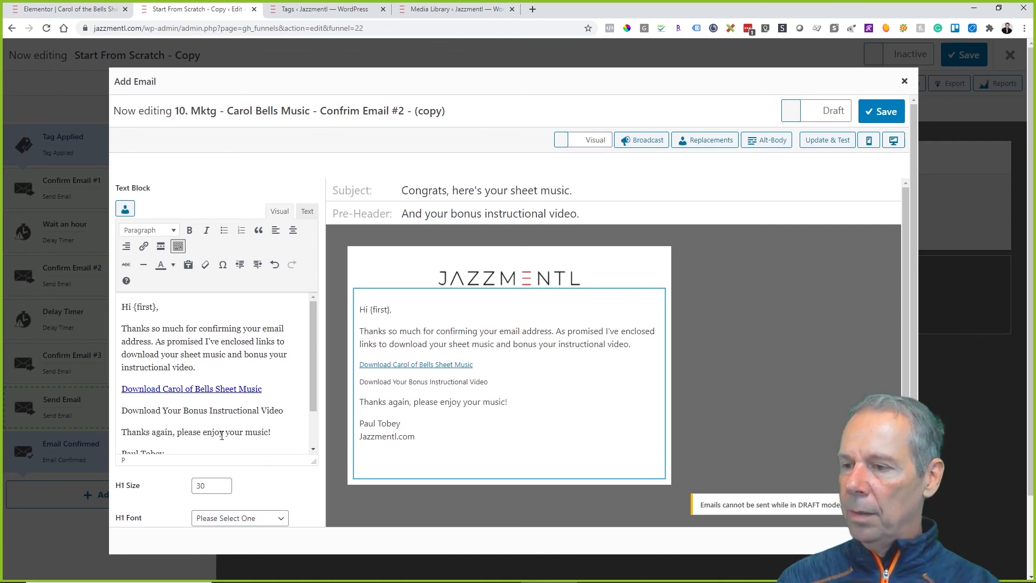
key("BackSpace")
type(" this C")
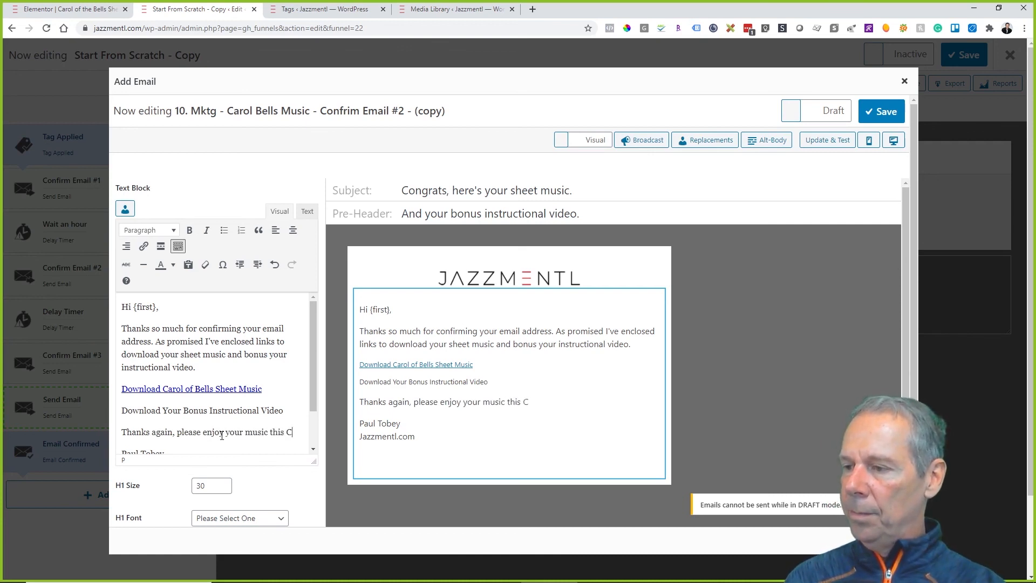
type("hristmas!")
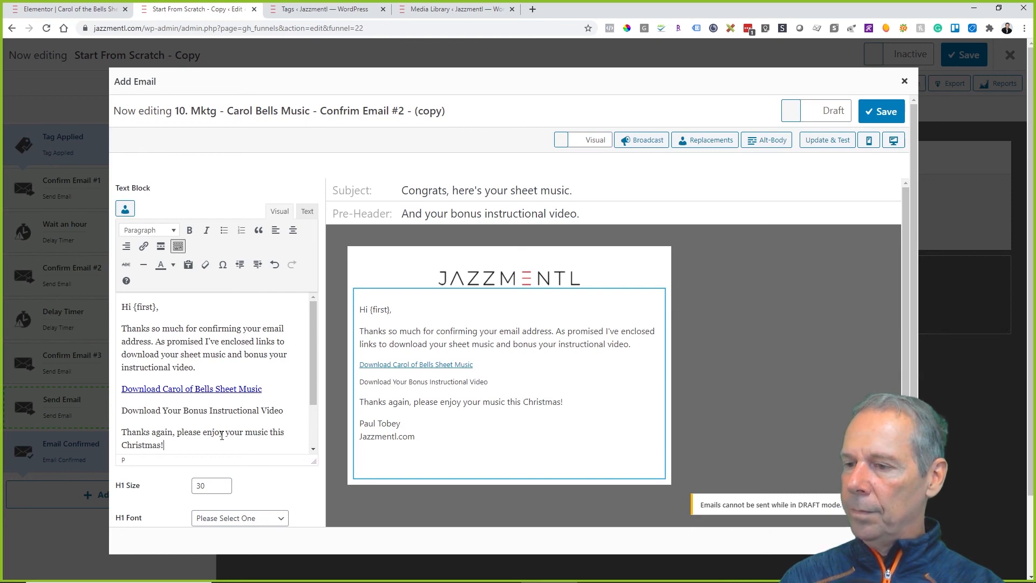
Step: Set the email text block's paragraph size to 16
scroll(210, 343, "down", 1)
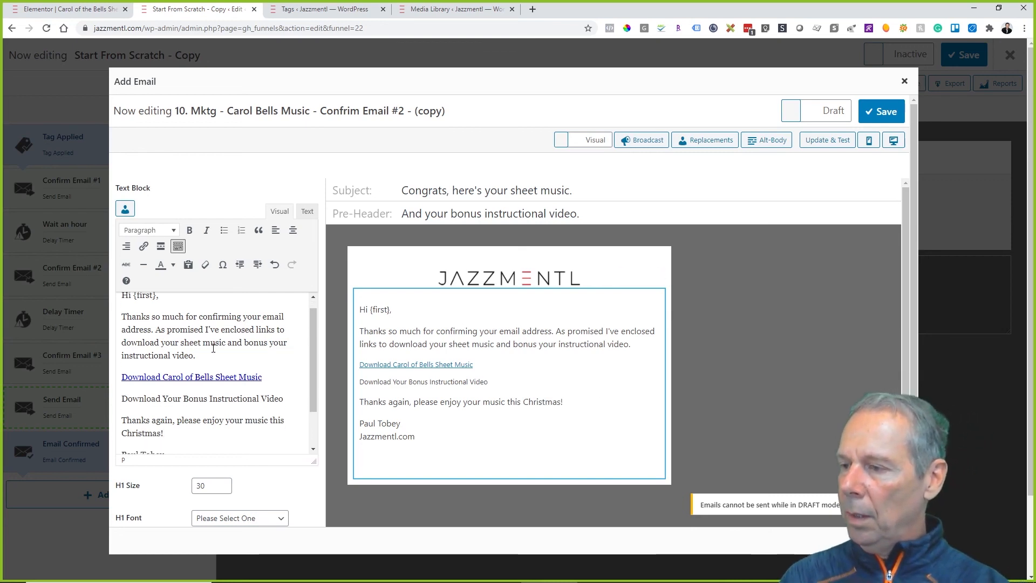
scroll(210, 343, "down", 2)
scroll(227, 480, "down", 3)
left_click(213, 473)
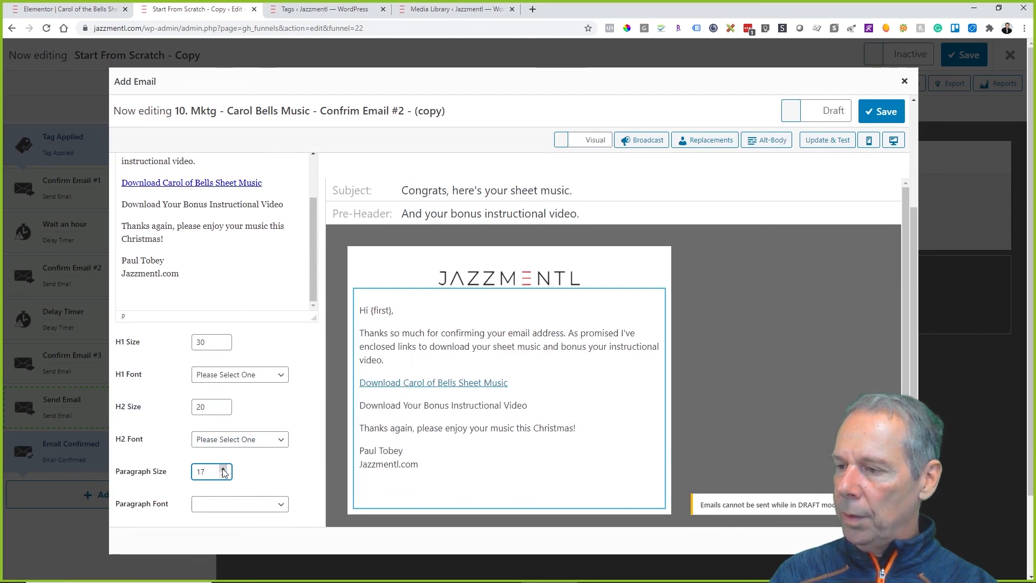
left_click(224, 475)
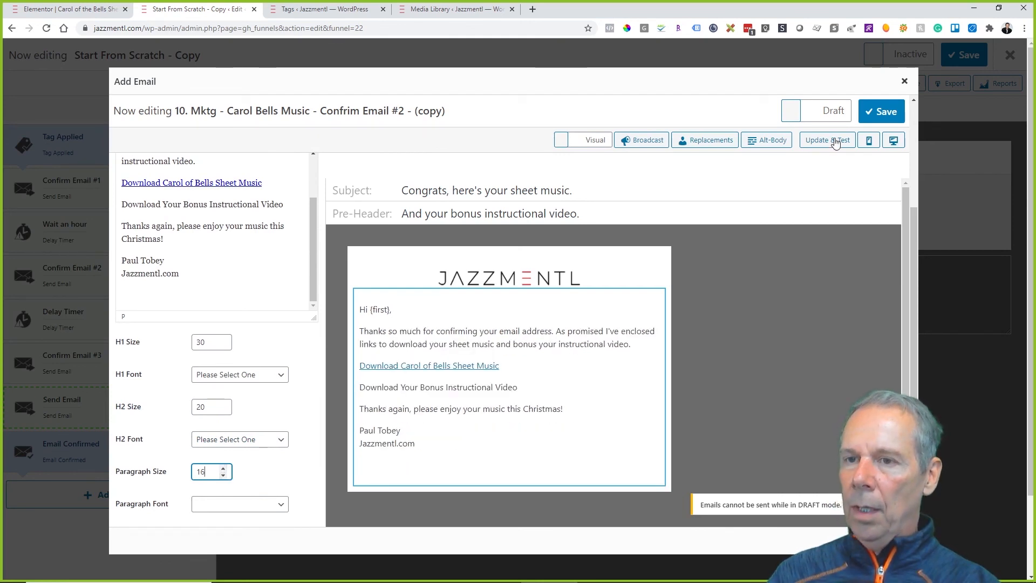
Step: Mark the email as Ready and rename it "Send Carol of Bells Email #1"
left_click(825, 113)
left_click(318, 109)
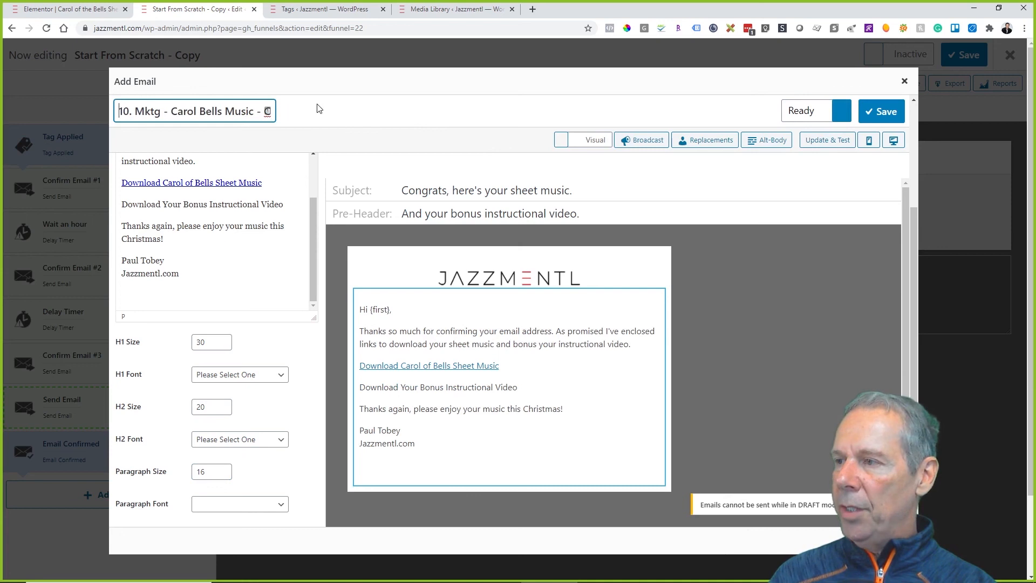
key("ctrl+a")
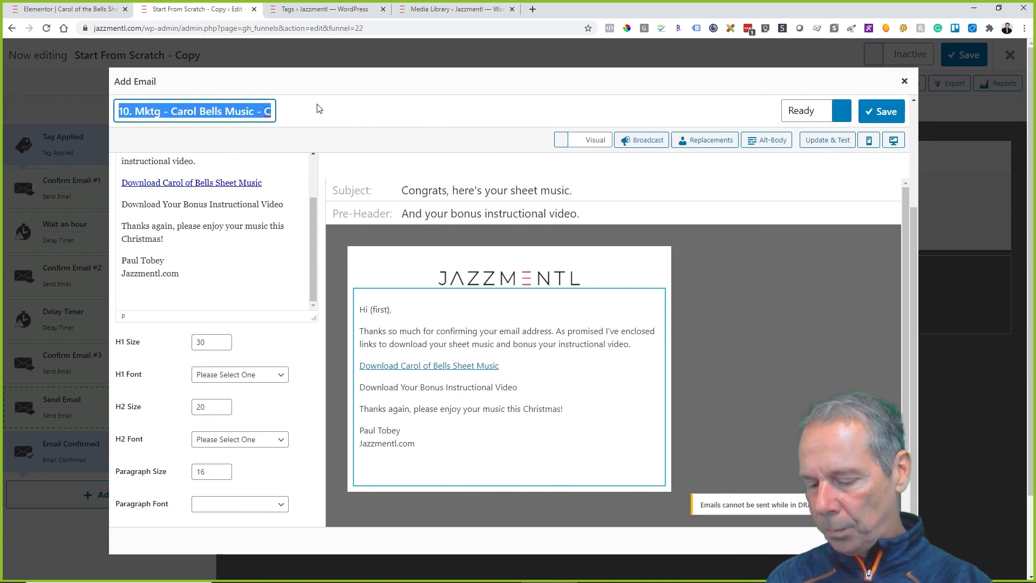
type("Send C")
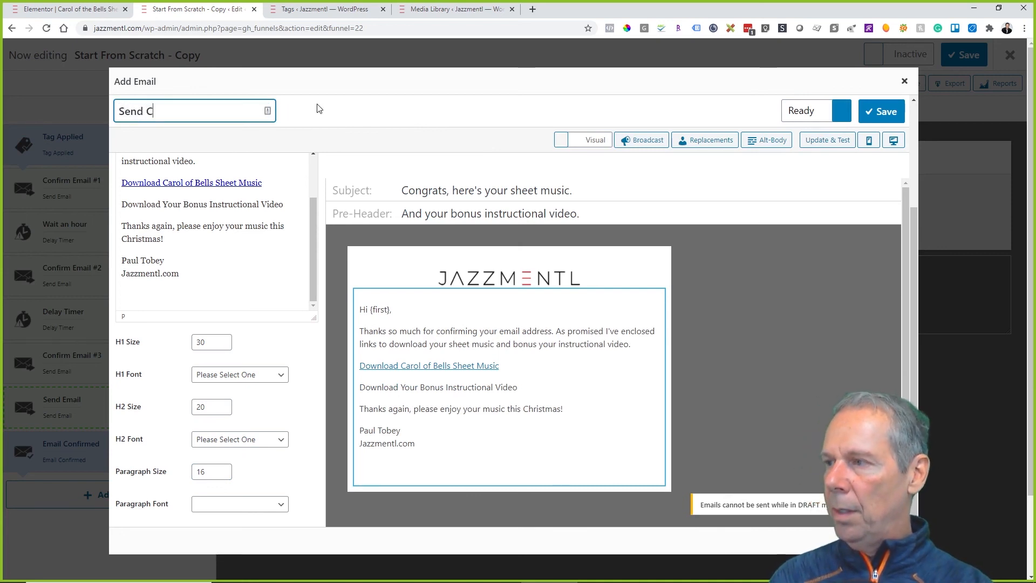
type("arol of Be")
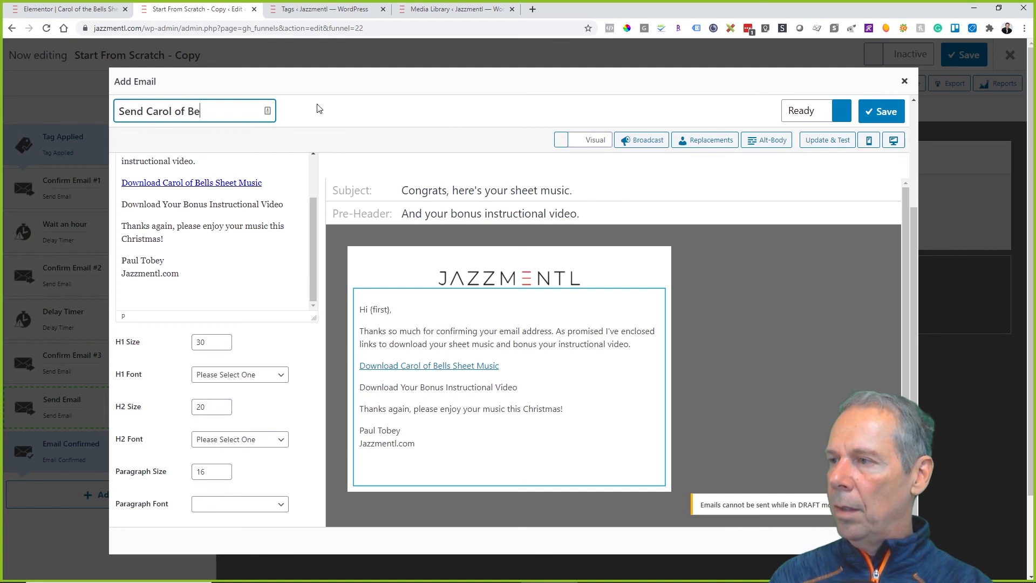
type("lls Email #1")
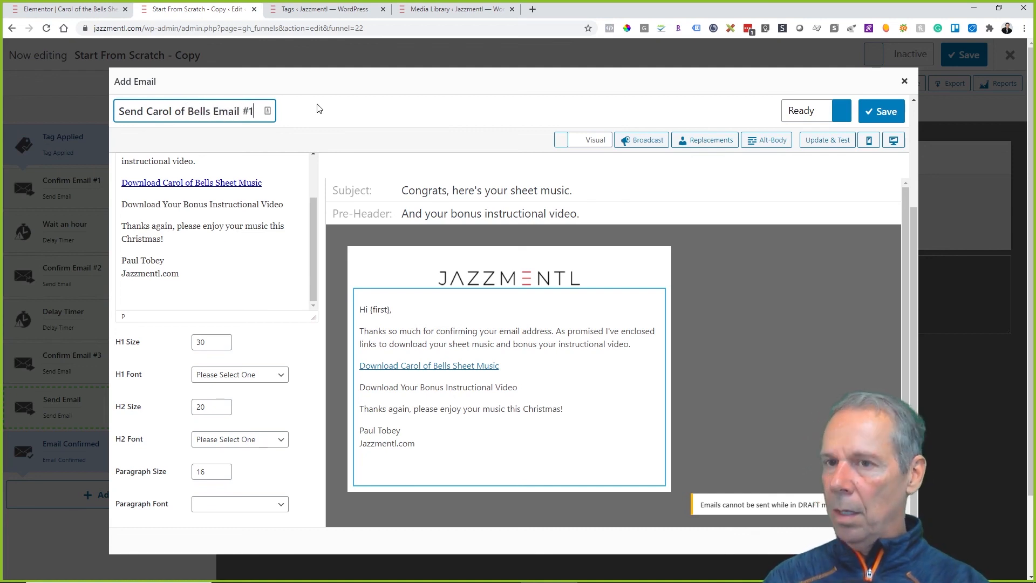
Step: Save the email with Jazzmentl as its sender and close the email editor
left_click(885, 114)
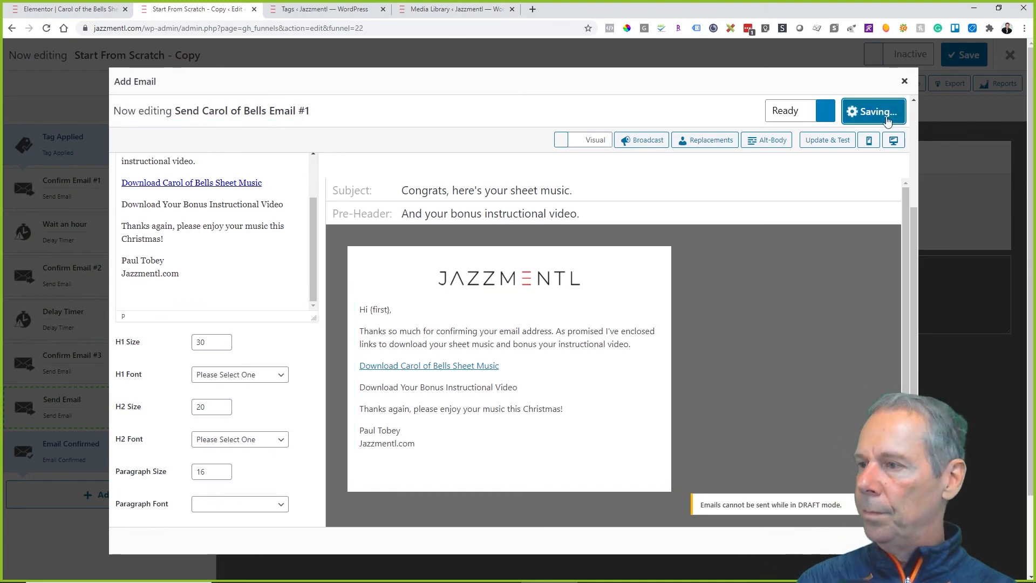
left_click(306, 240)
left_click(306, 241)
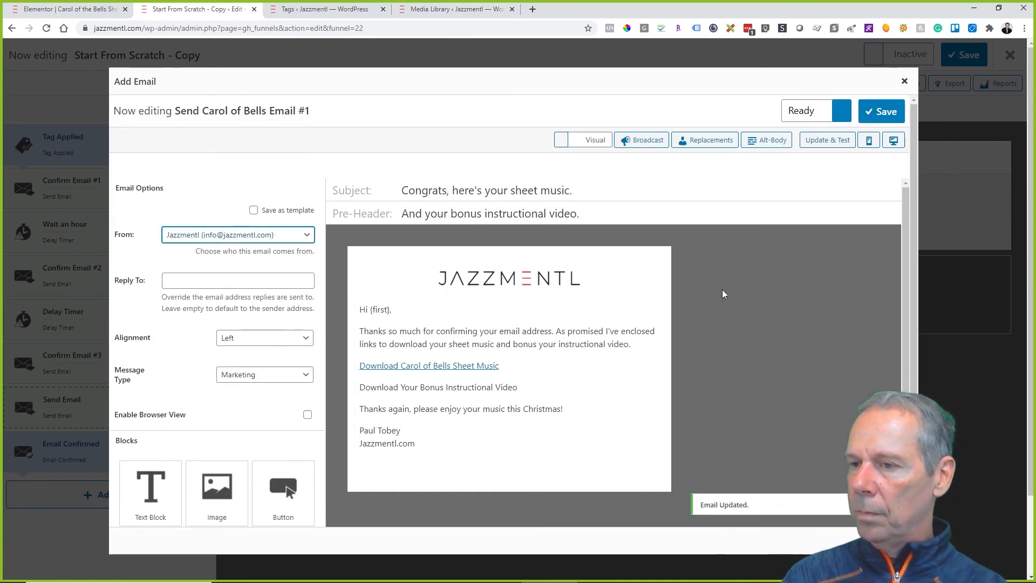
left_click(874, 117)
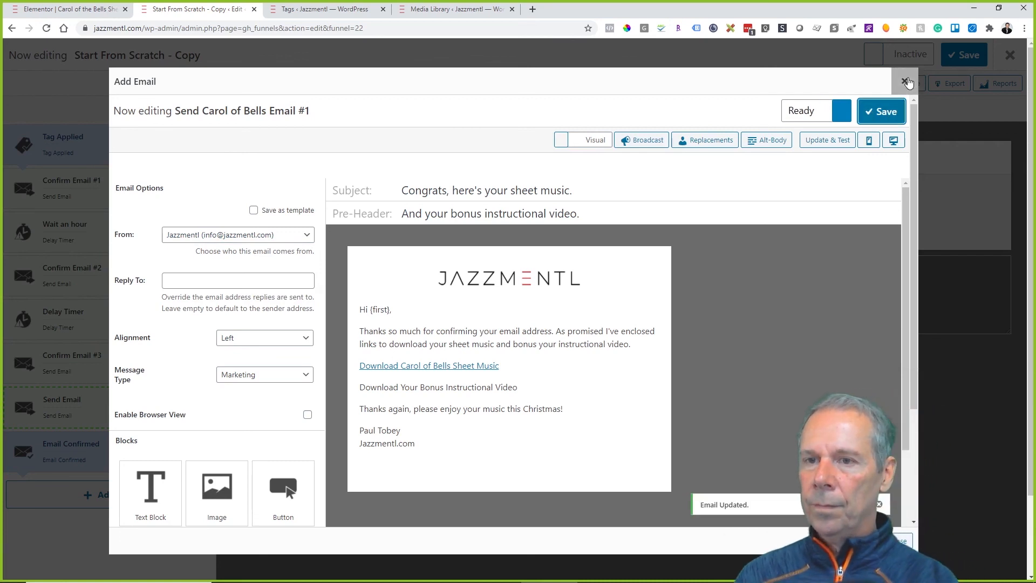
left_click(906, 81)
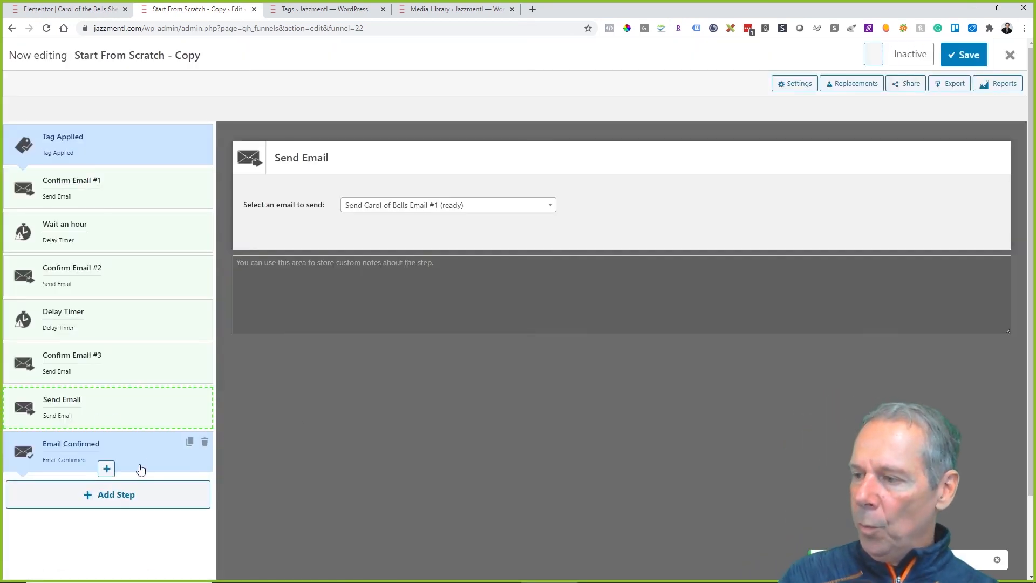
Step: Add a Delay Timer action to the funnel directly after the Email Confirmed benchmark
scroll(140, 465, "down", 2)
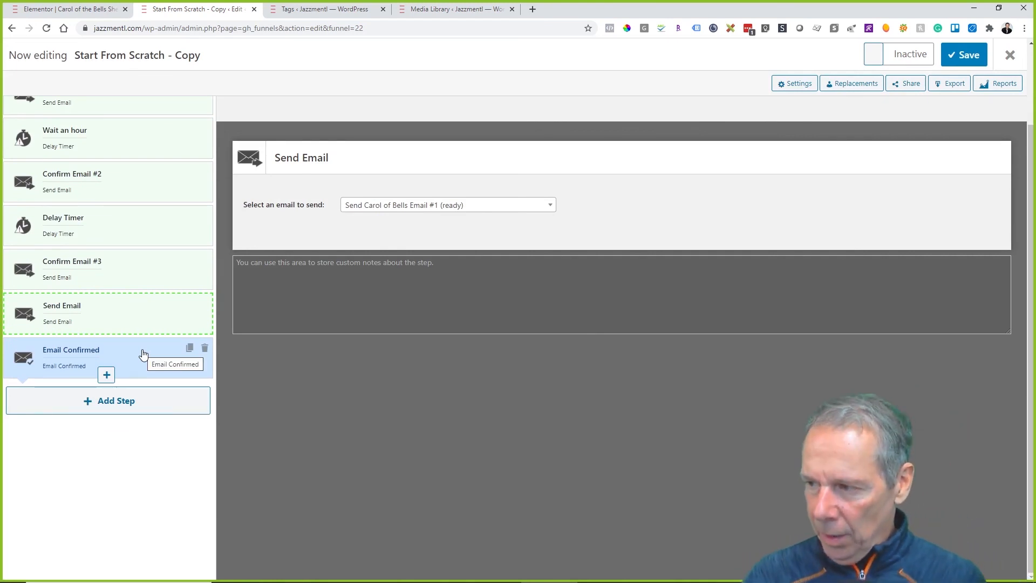
left_click(105, 377)
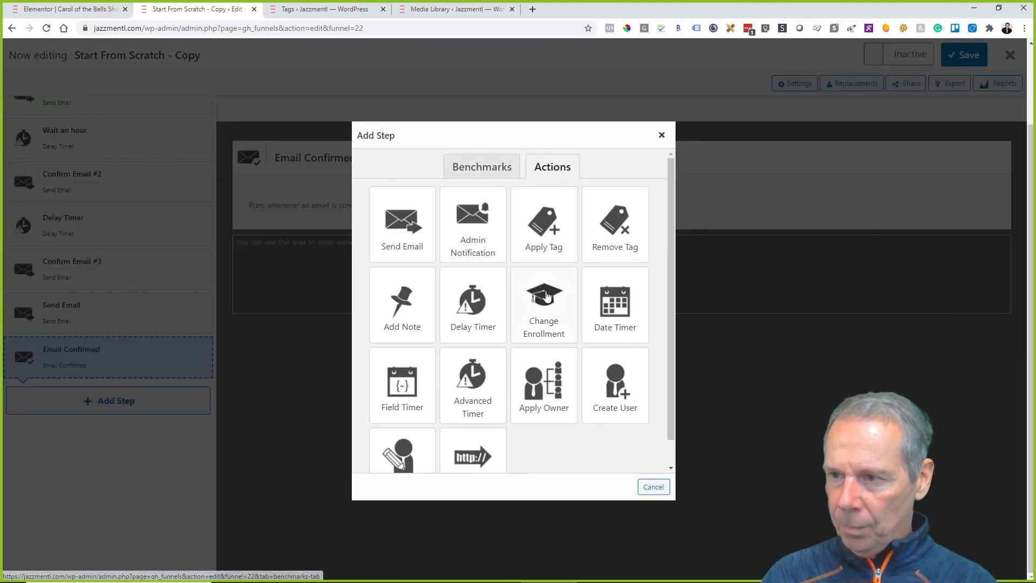
left_click(487, 308)
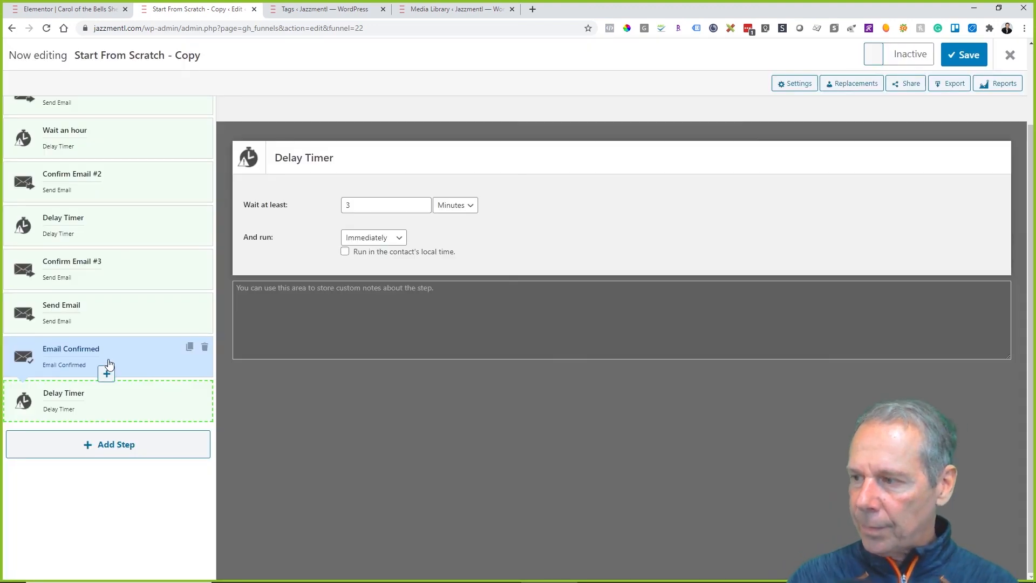
Step: Set the new Delay Timer to wait at least 1 day and run at 09:00 AM time of day
double_click(372, 205)
type("1")
left_click(462, 205)
left_click(451, 242)
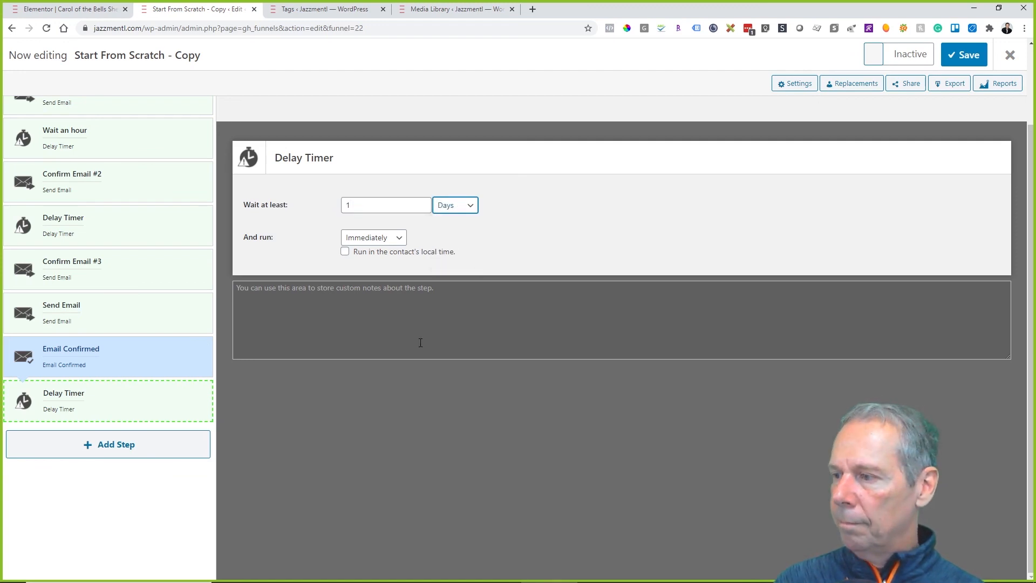
left_click(398, 238)
left_click(389, 263)
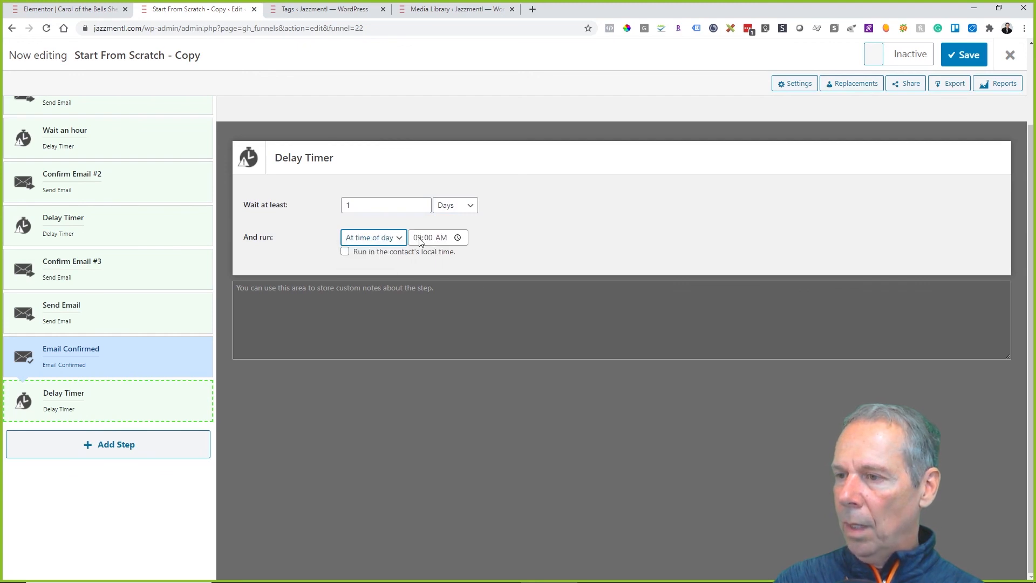
left_click(492, 301)
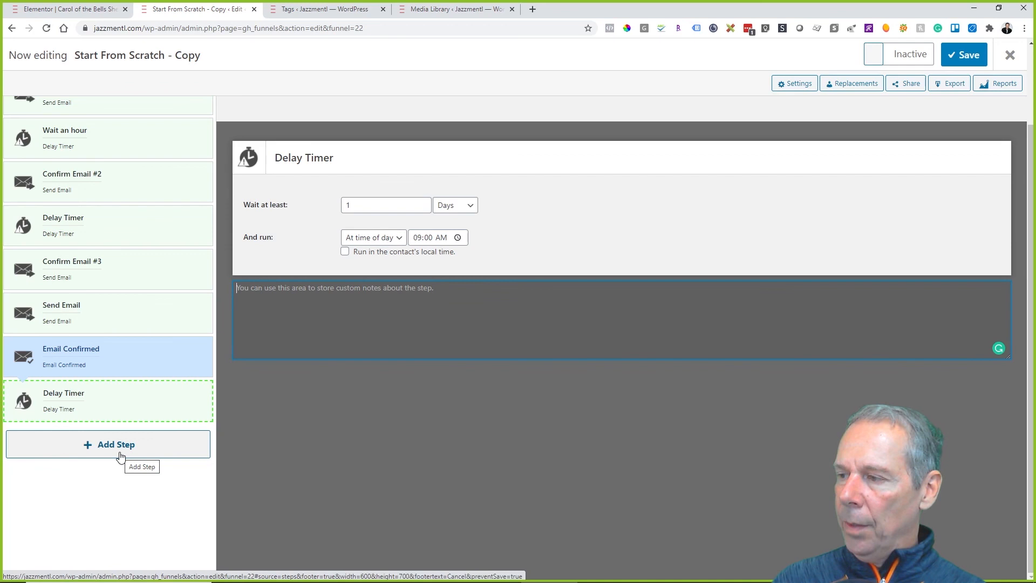
Step: Reorder the funnel so the Send Email step sits between Email Confirmed and the last Delay Timer
mouse_move(107, 398)
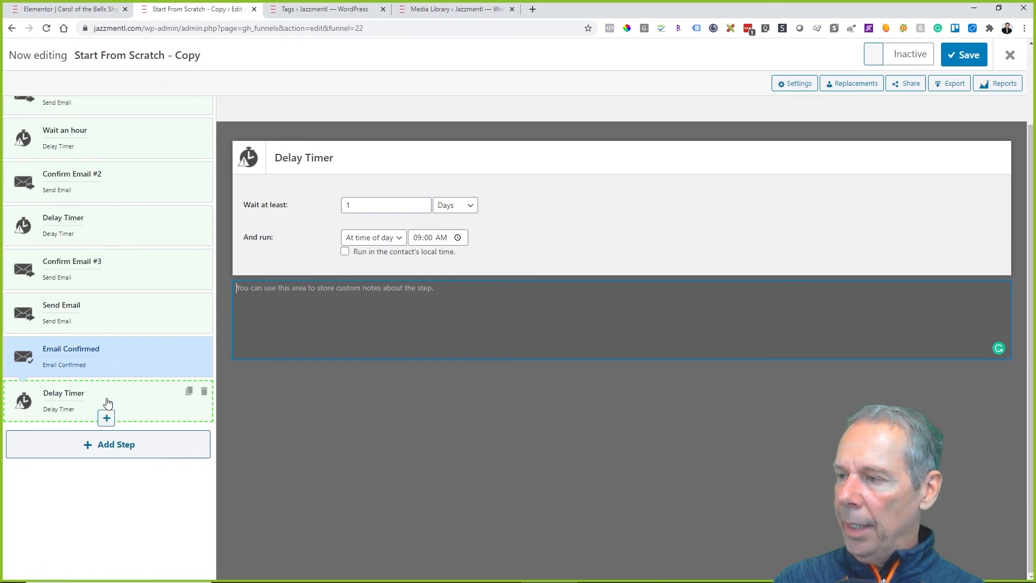
mouse_move(105, 371)
left_click_drag(114, 371, 123, 307)
left_click(125, 360)
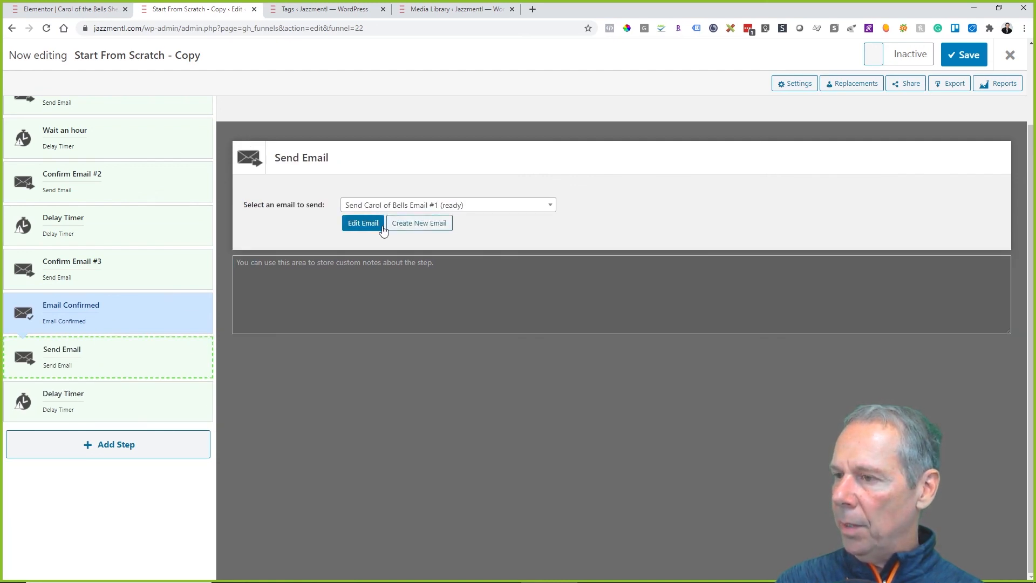
mouse_move(132, 398)
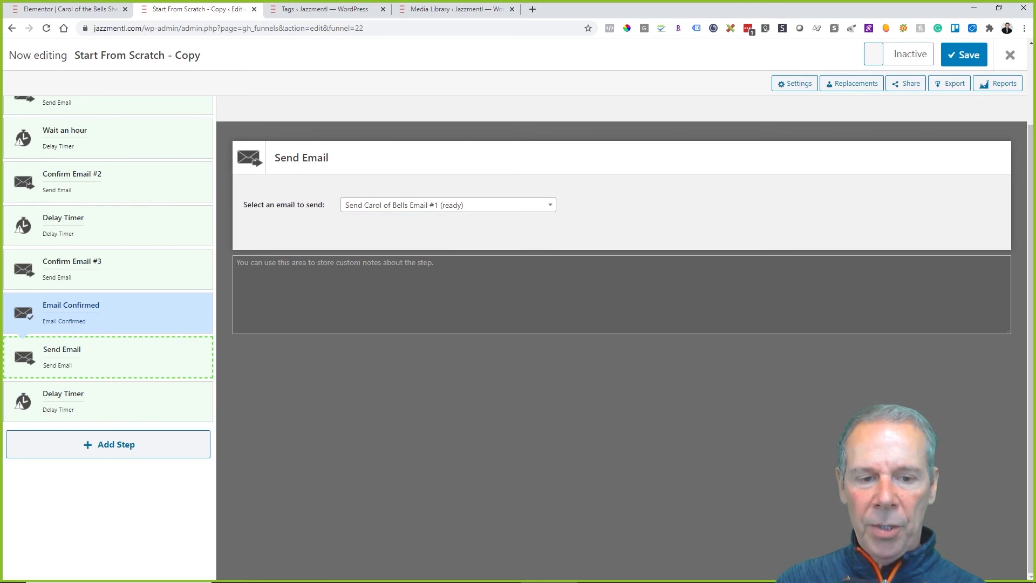
mouse_move(183, 409)
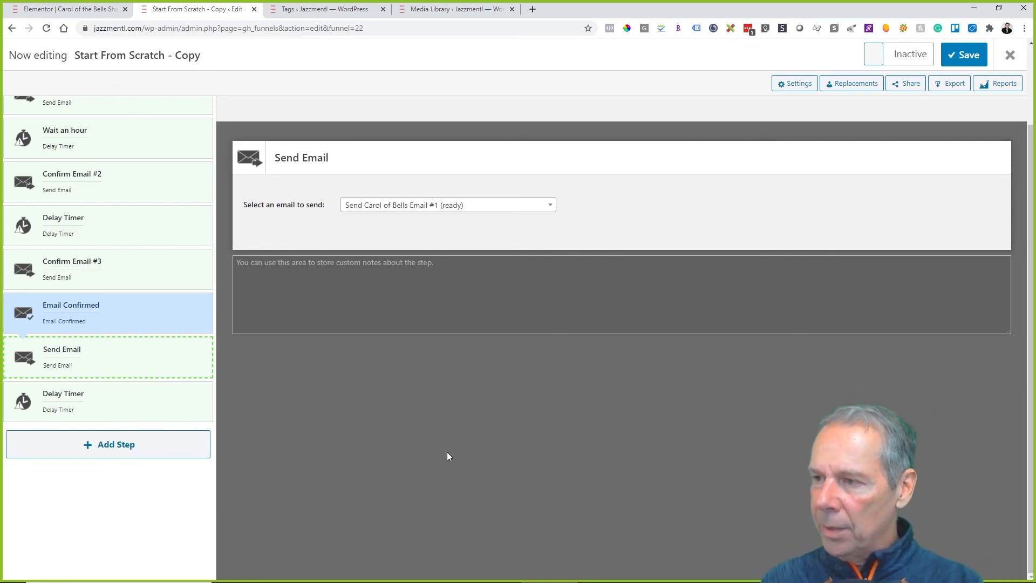
Step: Duplicate the Send Email step and move the copy below the last Delay Timer
left_click(141, 410)
mouse_move(157, 358)
left_click(189, 350)
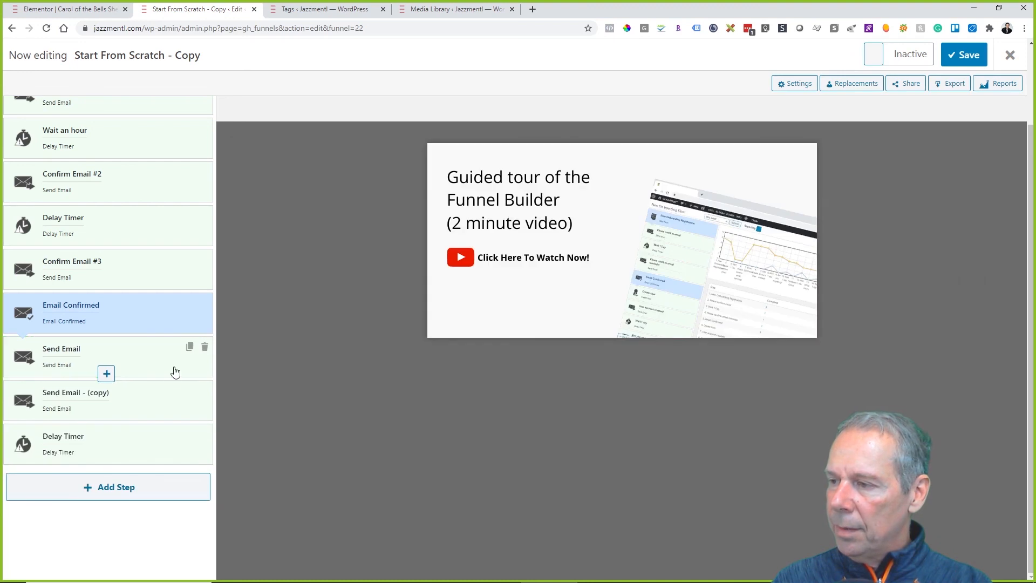
left_click_drag(160, 393, 149, 455)
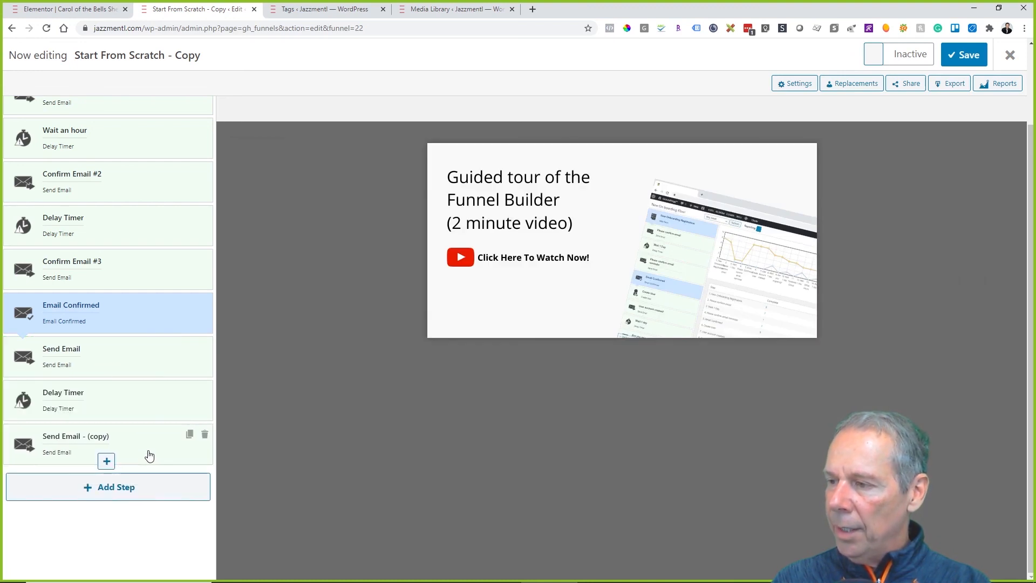
Step: Create a new email for the copied Send Email step, using "Send Carol of Bells Email #1" as its starting point
left_click(149, 456)
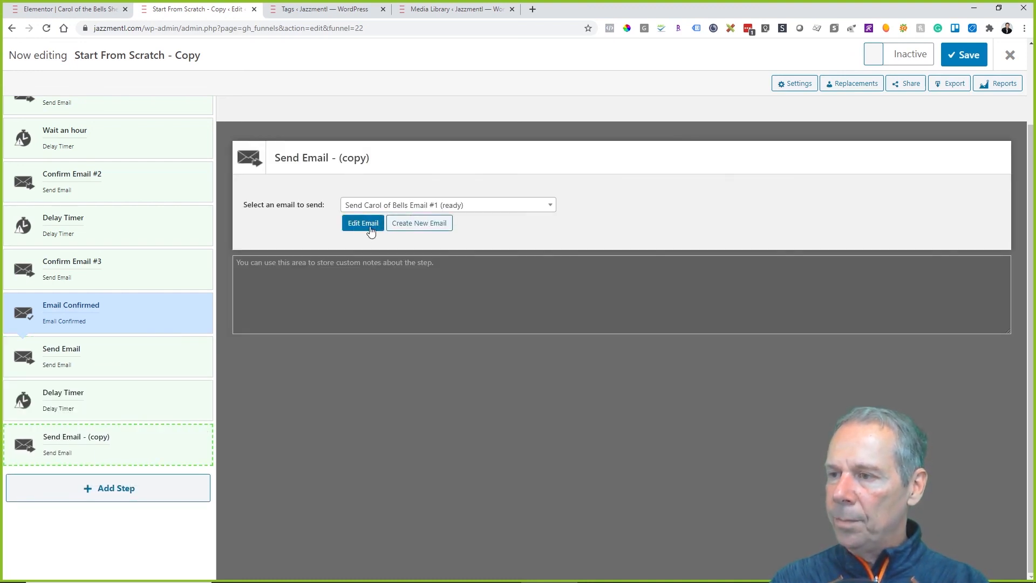
left_click(399, 224)
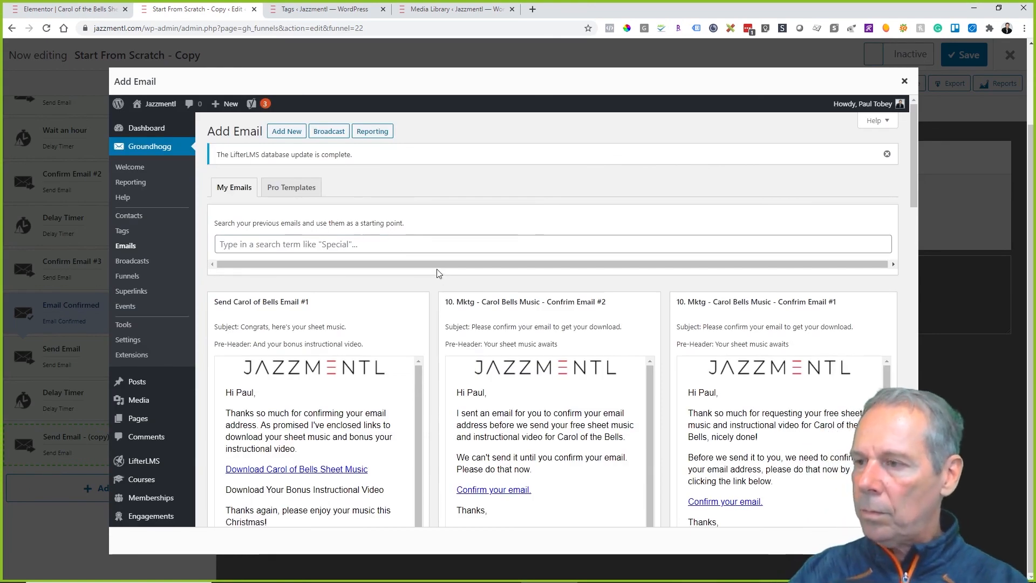
scroll(441, 275, "down", 4)
scroll(314, 381, "up", 2)
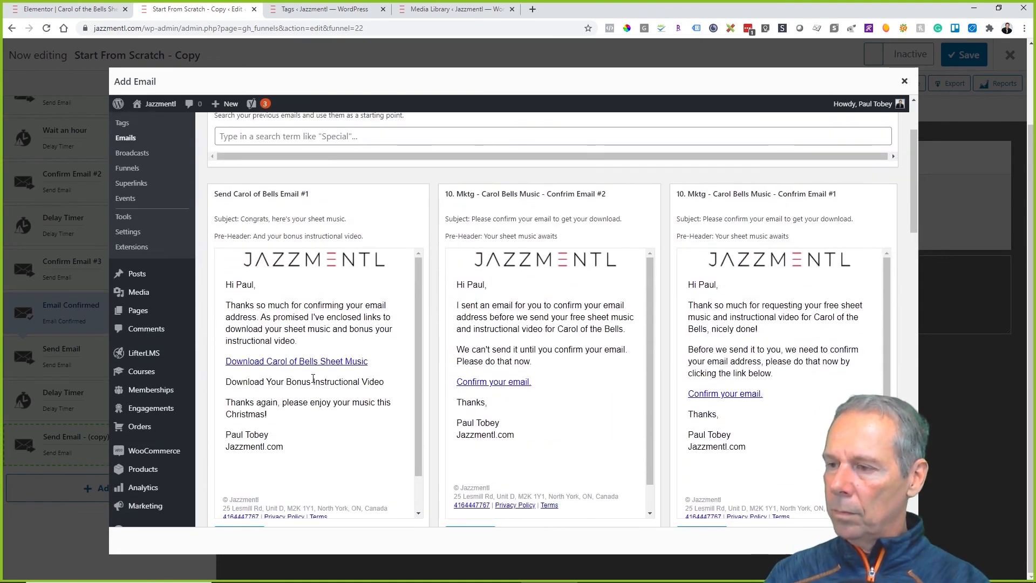
scroll(286, 426, "down", 5)
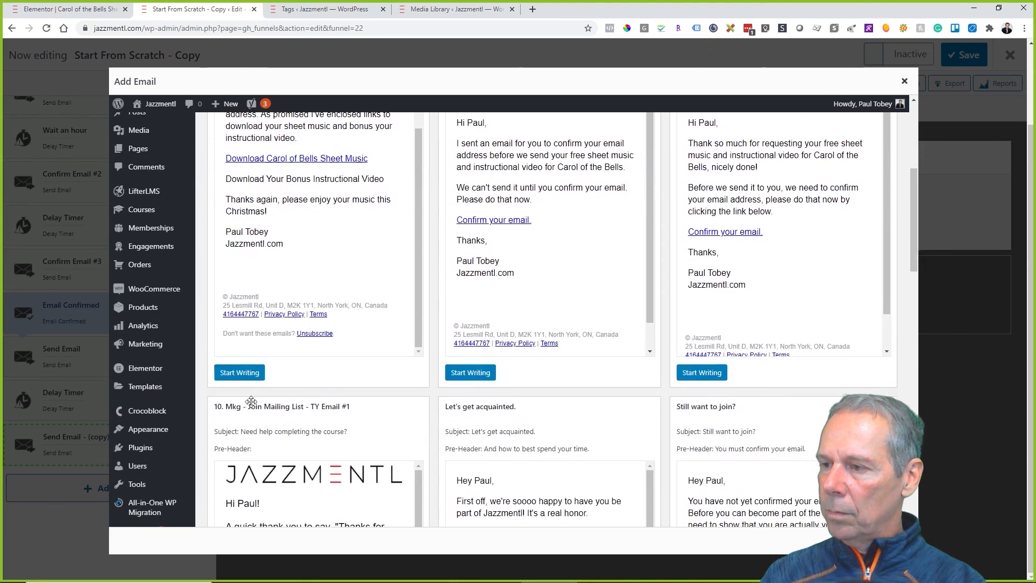
left_click(250, 378)
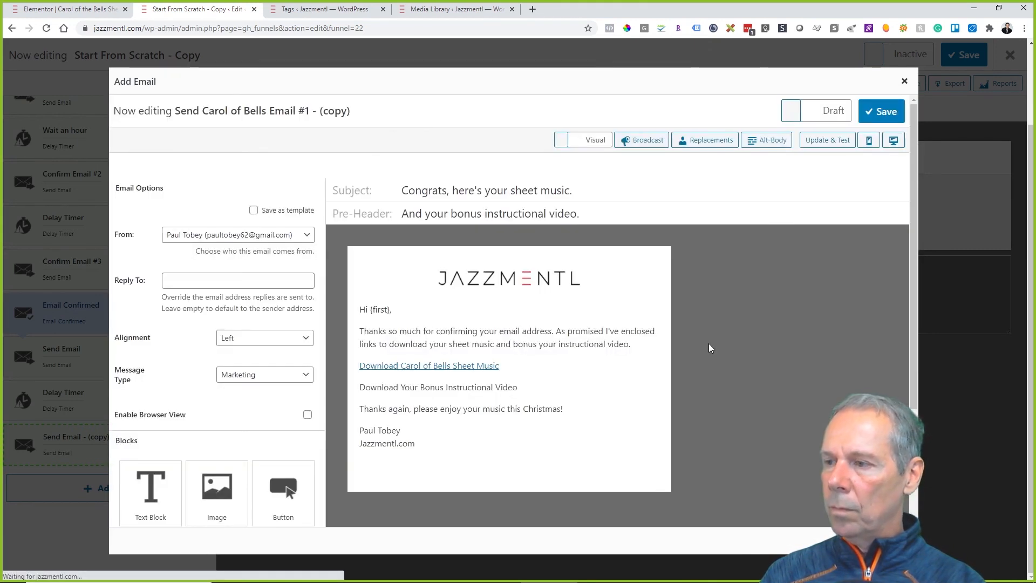
Step: Replace the email's opening paragraph with "I sent you links to download your sheet music and instructional video yesterday, please"
left_click(433, 330)
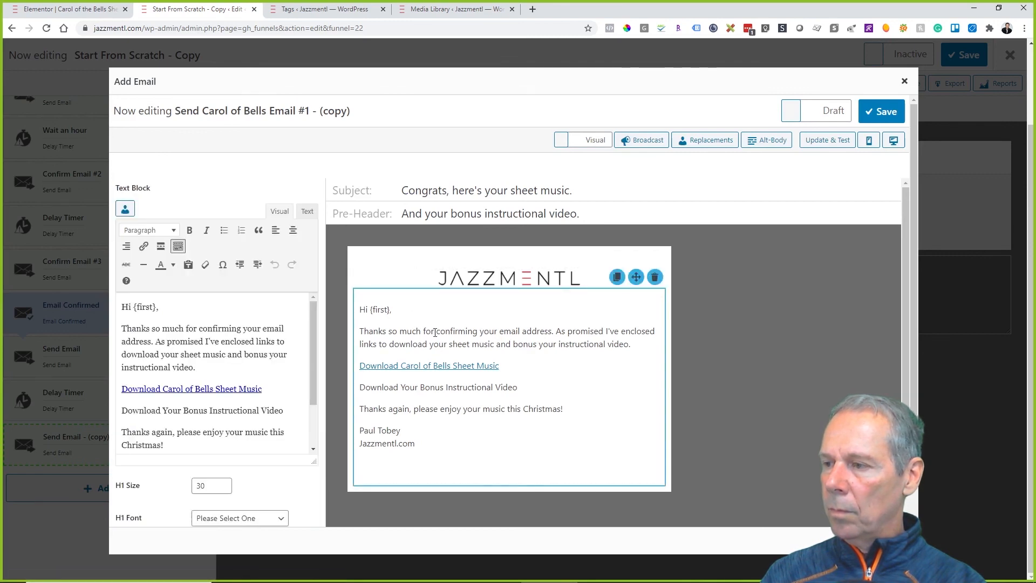
left_click_drag(206, 367, 114, 332)
key("BackSpace")
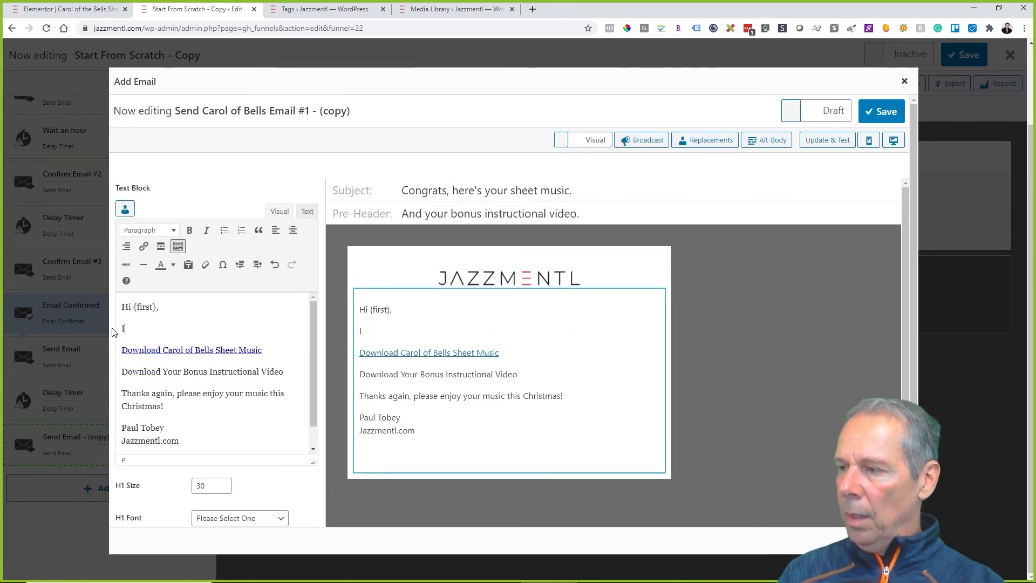
type("I sent you links to donw")
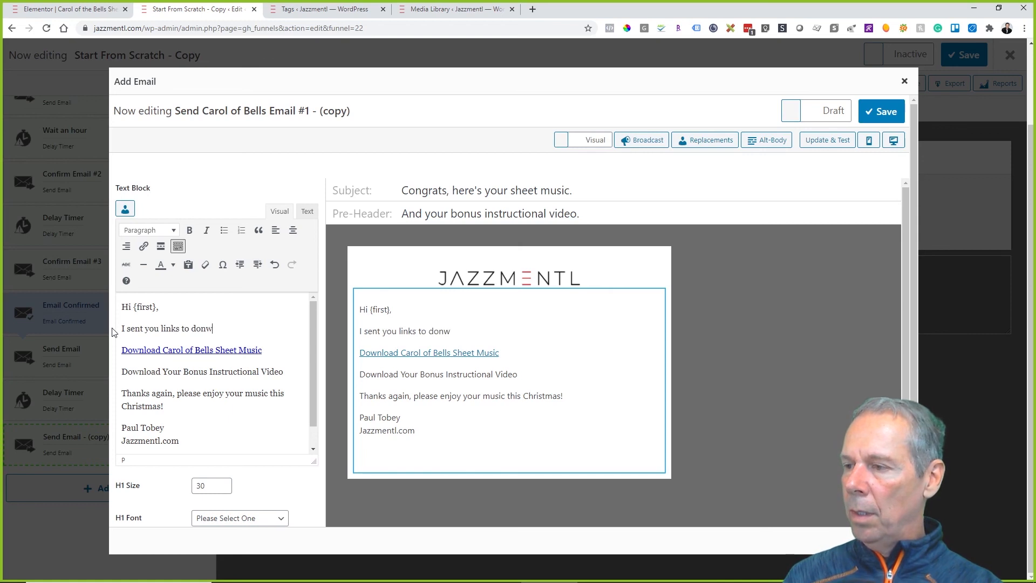
key("BackSpace")
type("wnl")
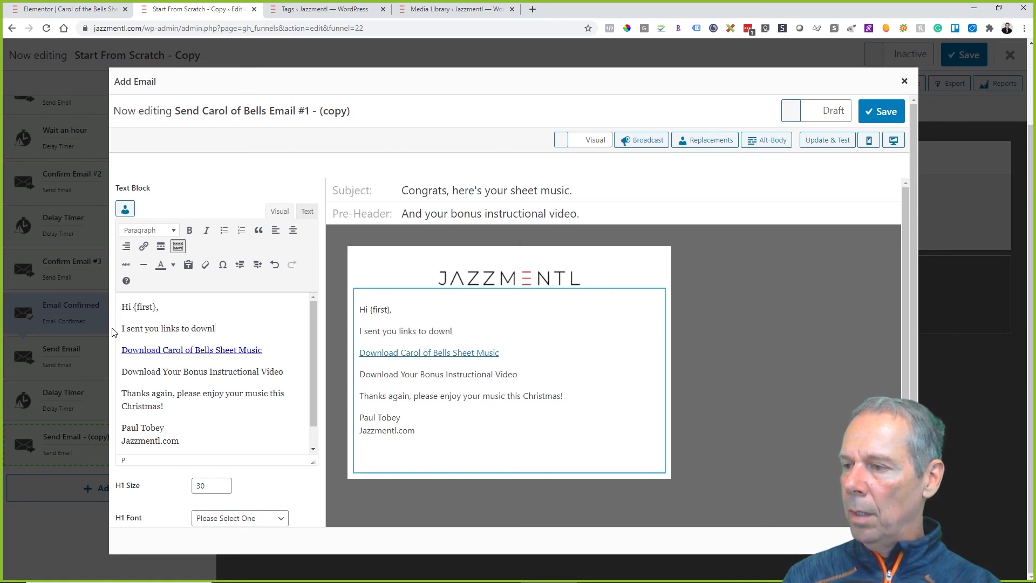
type("oad your sheet mu")
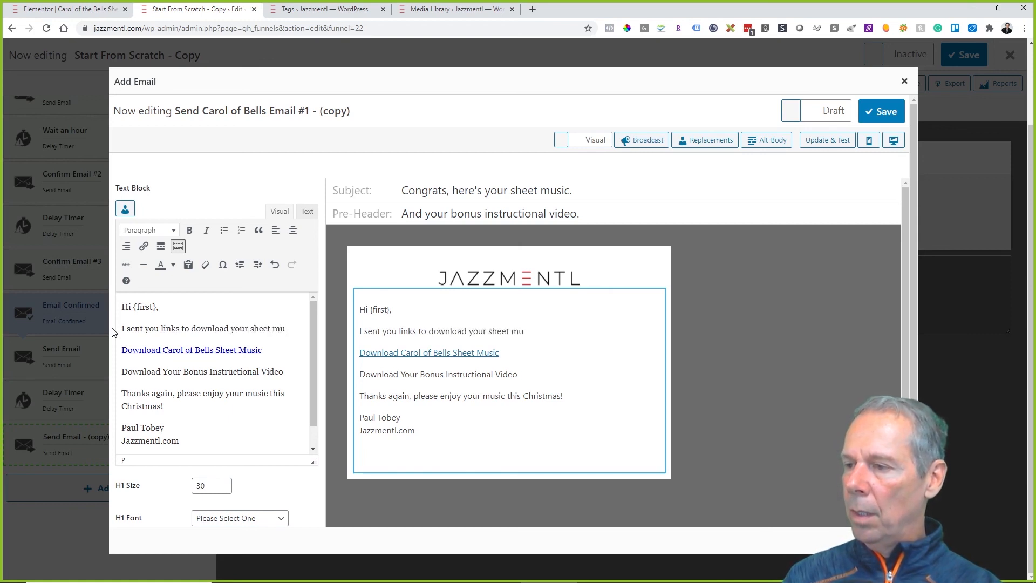
type("sic and instru")
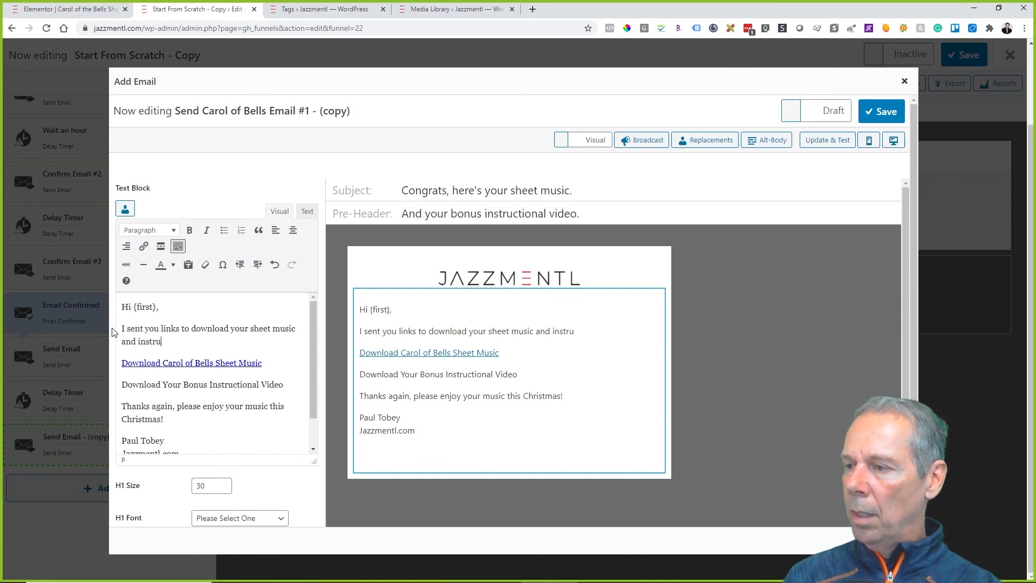
type("ctional v")
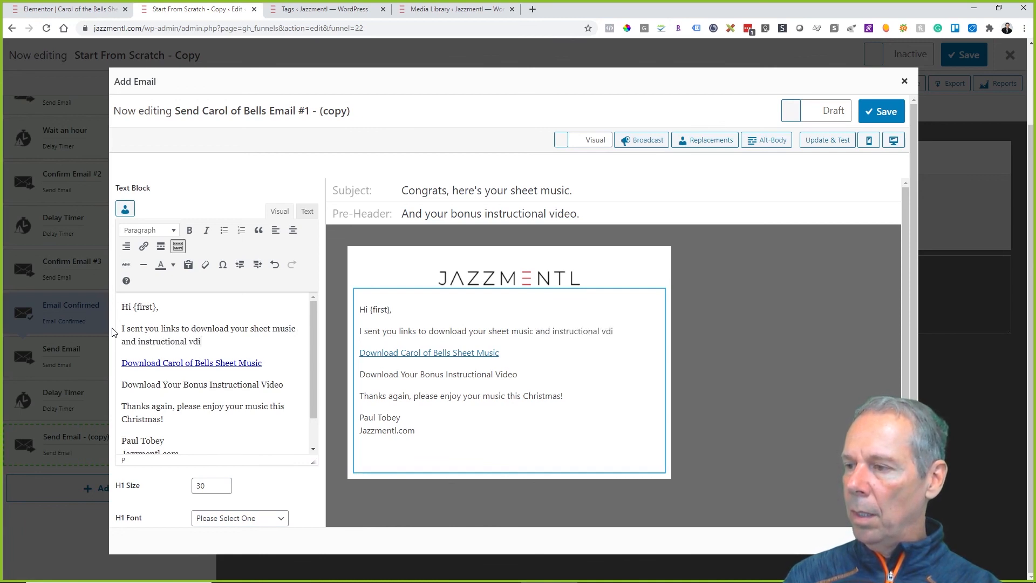
type("ideo yes")
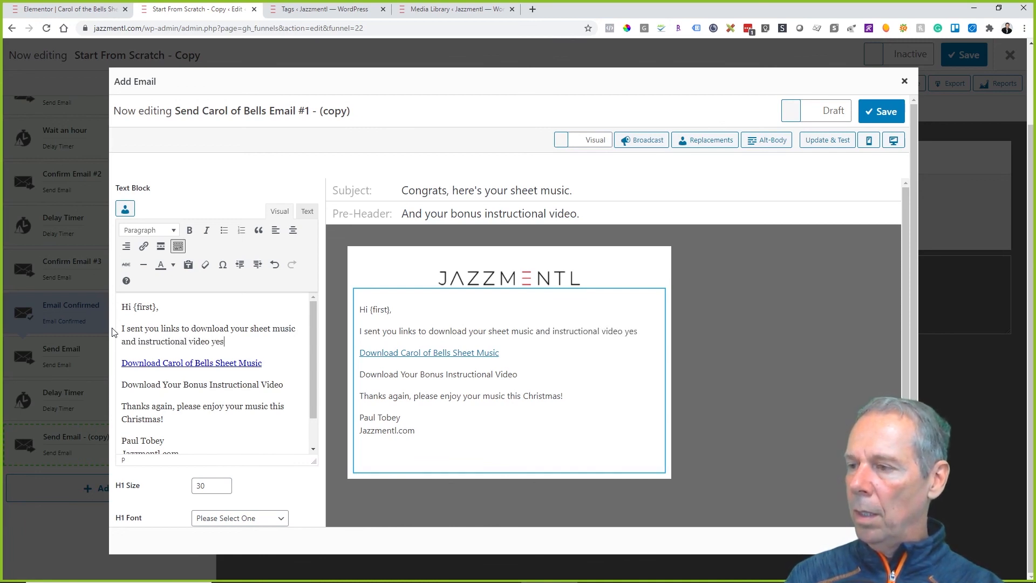
type("terday, please")
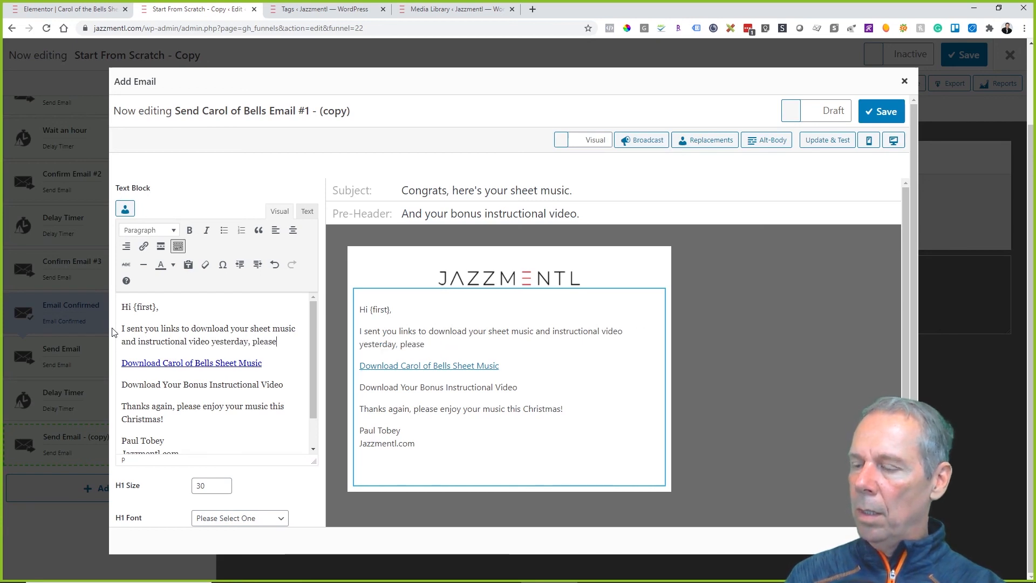
Step: Complete the opening paragraph with "go ahead and do that before we take the links down."
type(" go ahead and do")
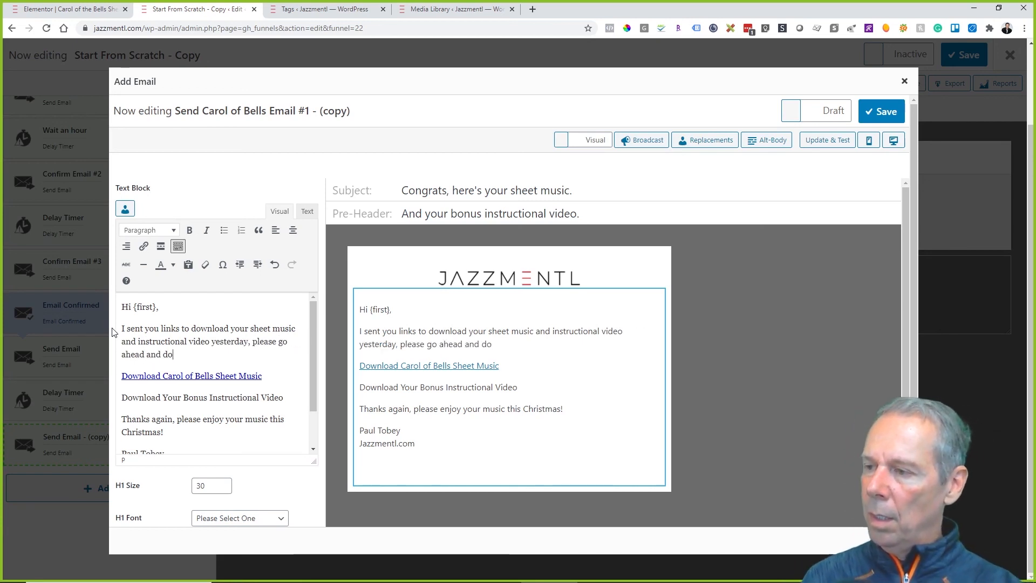
type(" that before ")
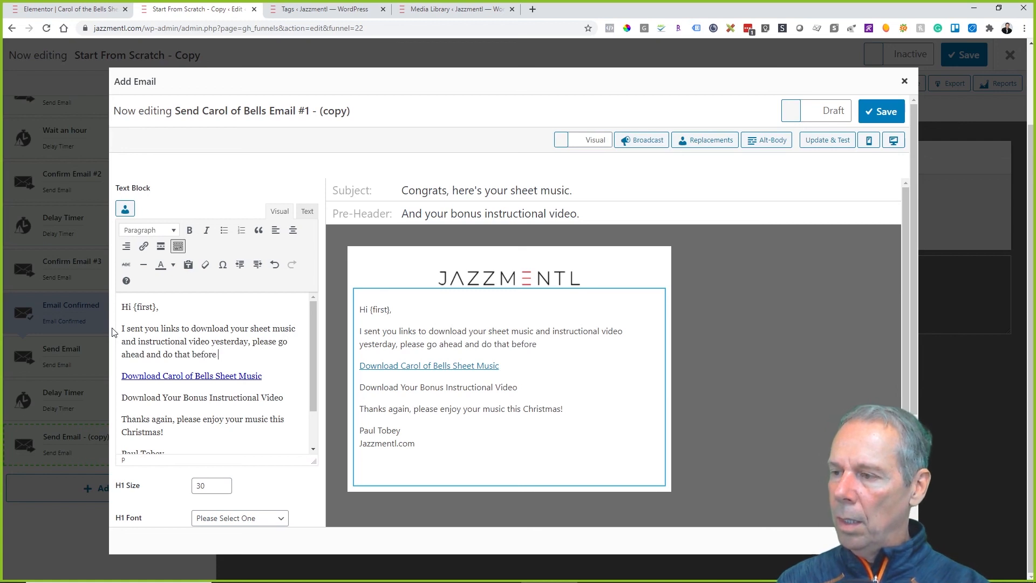
type("we take the link")
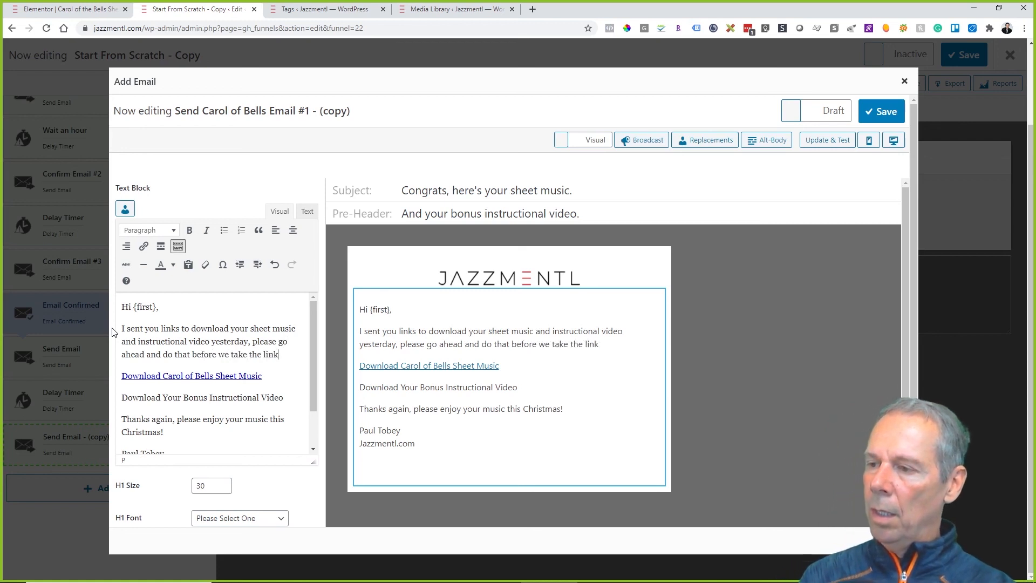
type("s down.")
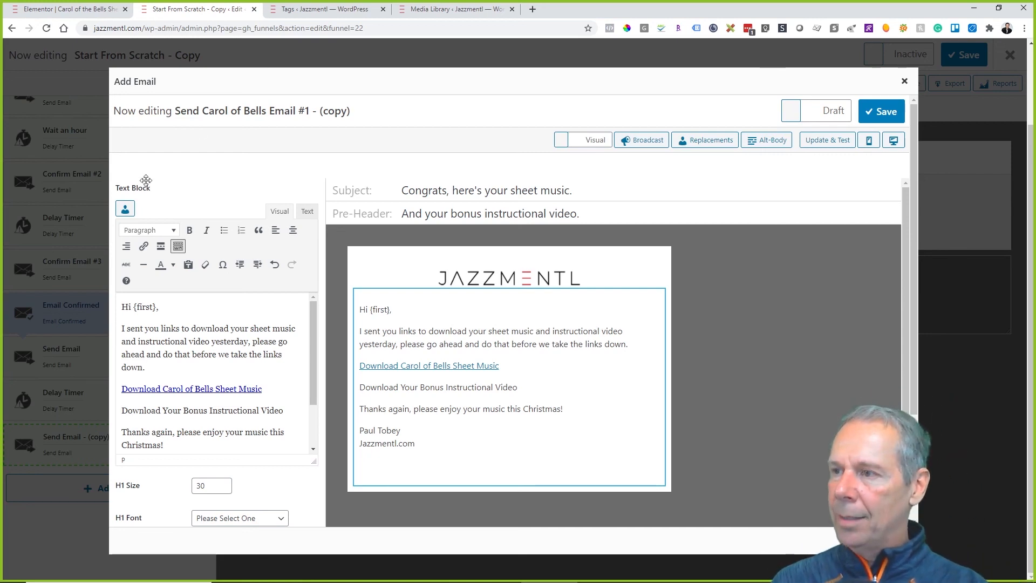
Step: Rename the copied email as "Send Carol of Bells Email #2"
left_click(263, 112)
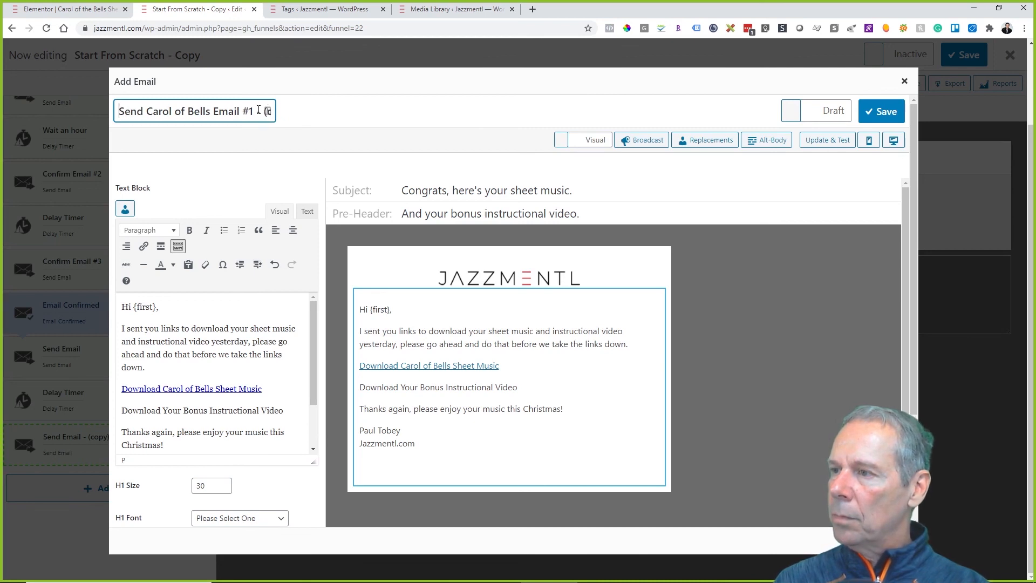
left_click_drag(251, 111, 326, 115)
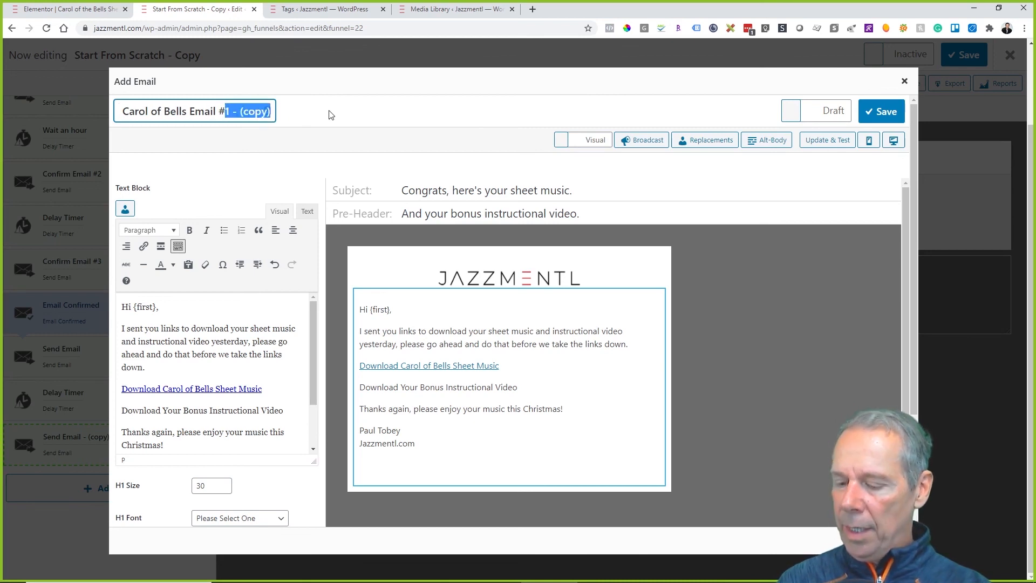
type("2")
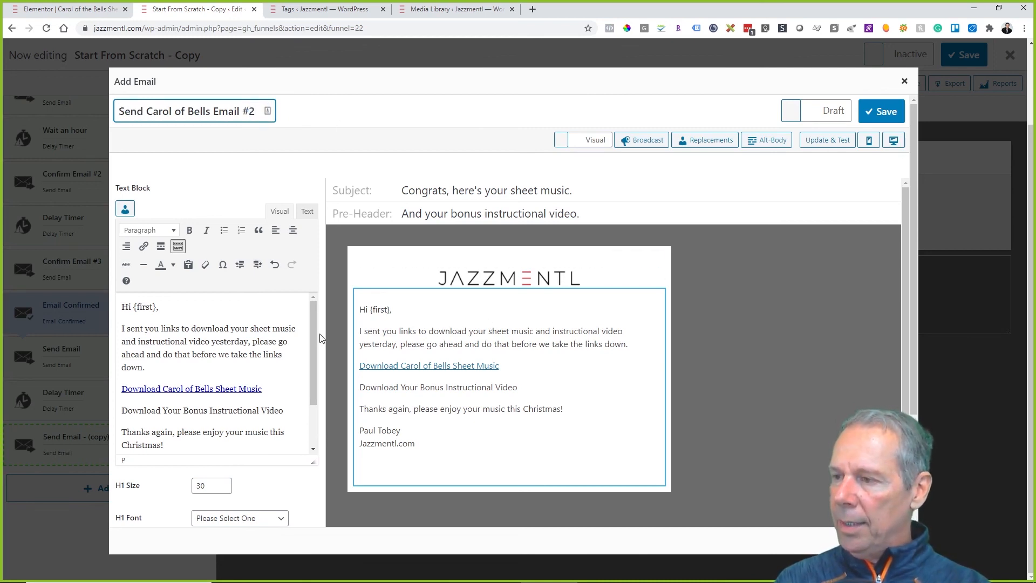
key("Return")
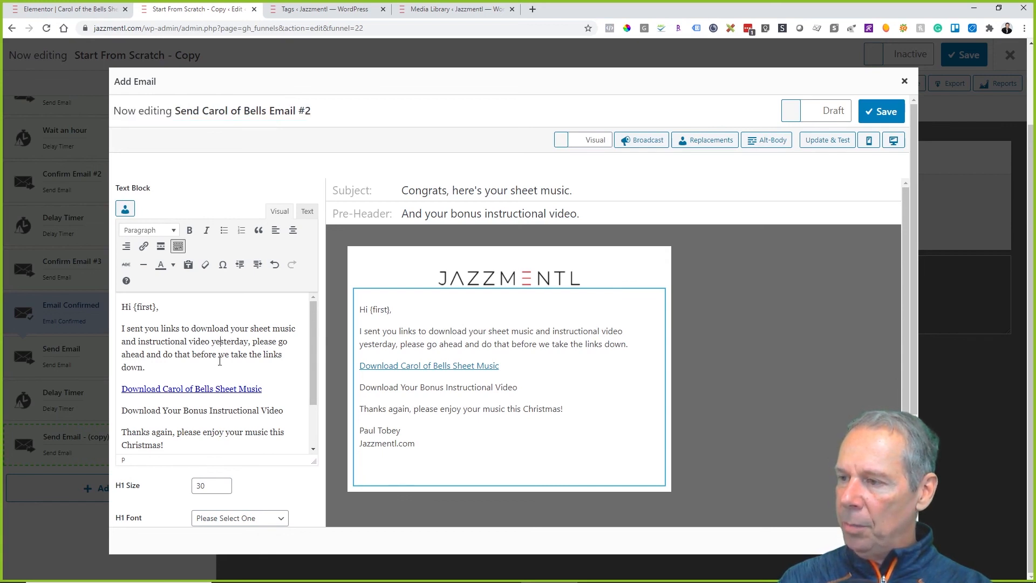
scroll(266, 382, "down", 2)
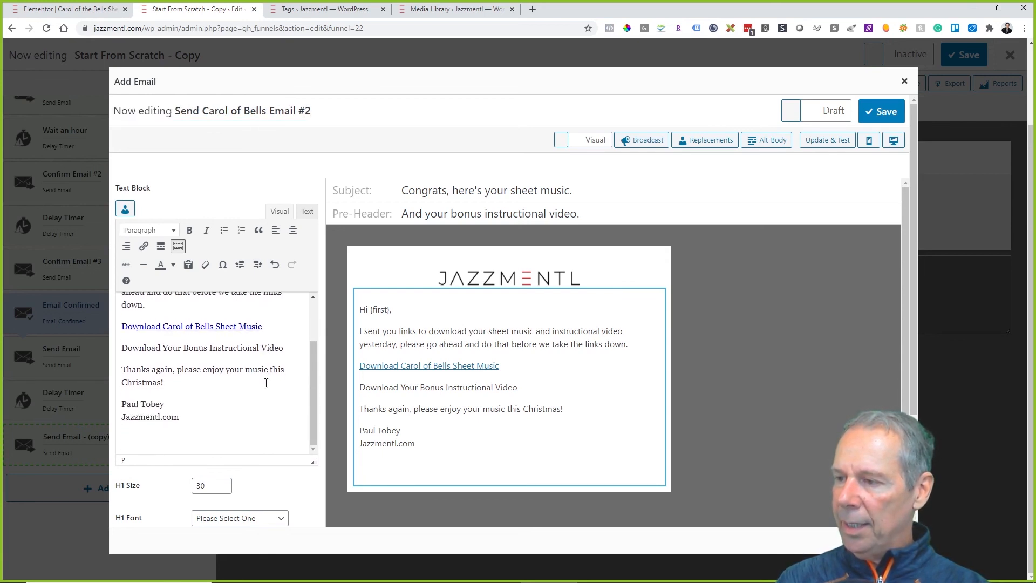
Step: Mark the second Carol of Bells email as ready, set its sender to Jazzmentl's info address, and save and close it
left_click(818, 113)
left_click(801, 310)
left_click(280, 236)
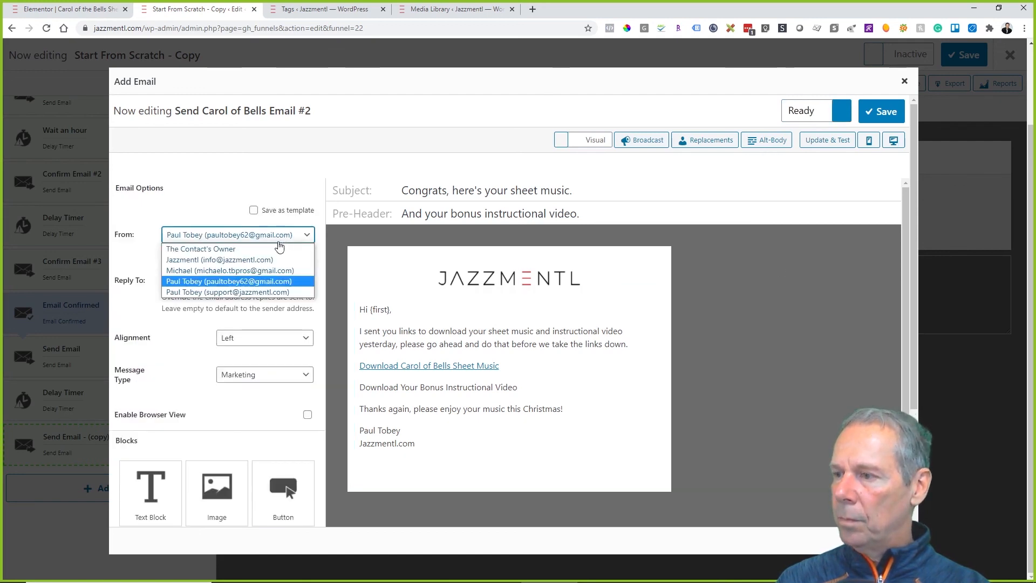
left_click(267, 259)
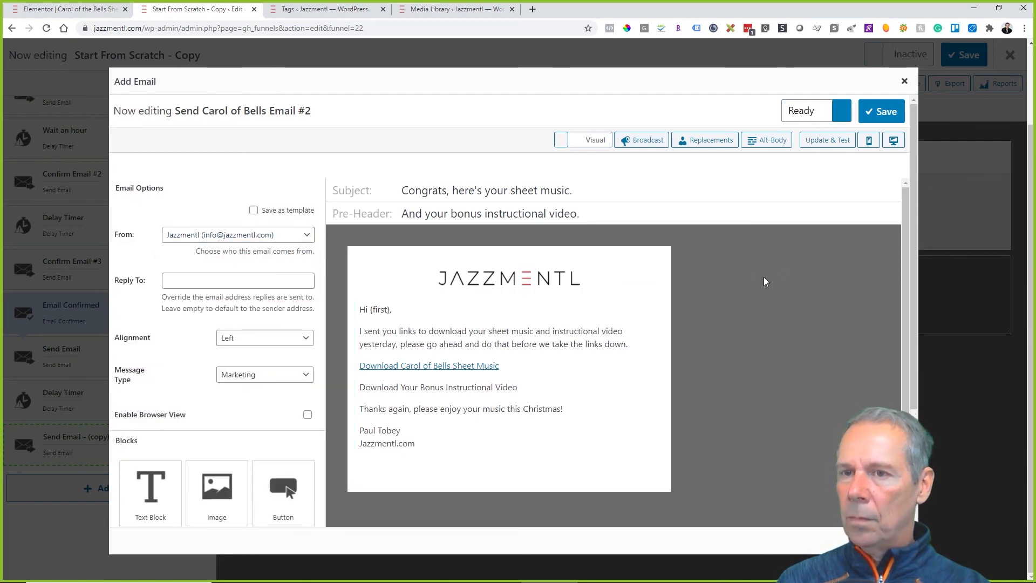
left_click(887, 111)
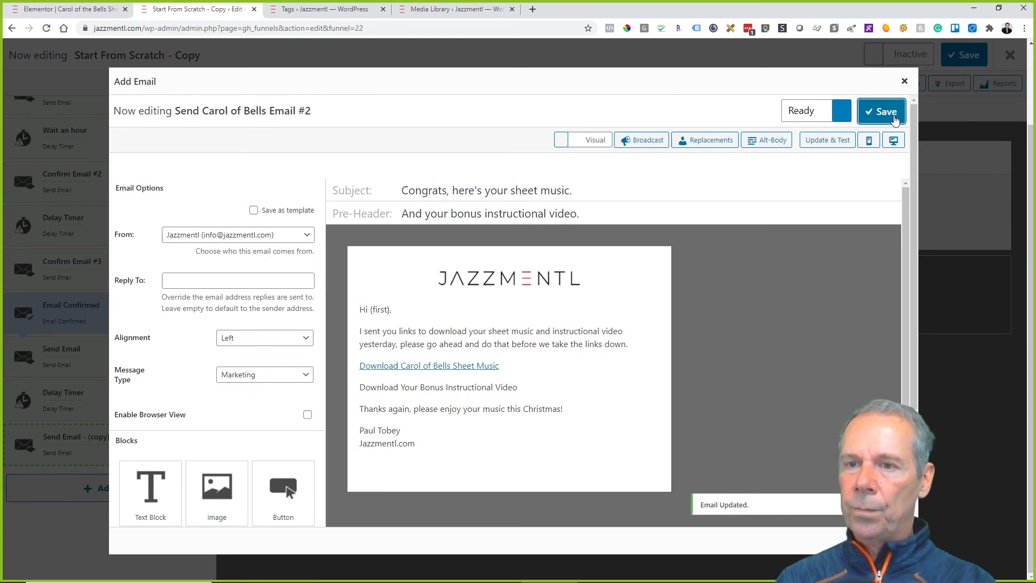
left_click(904, 81)
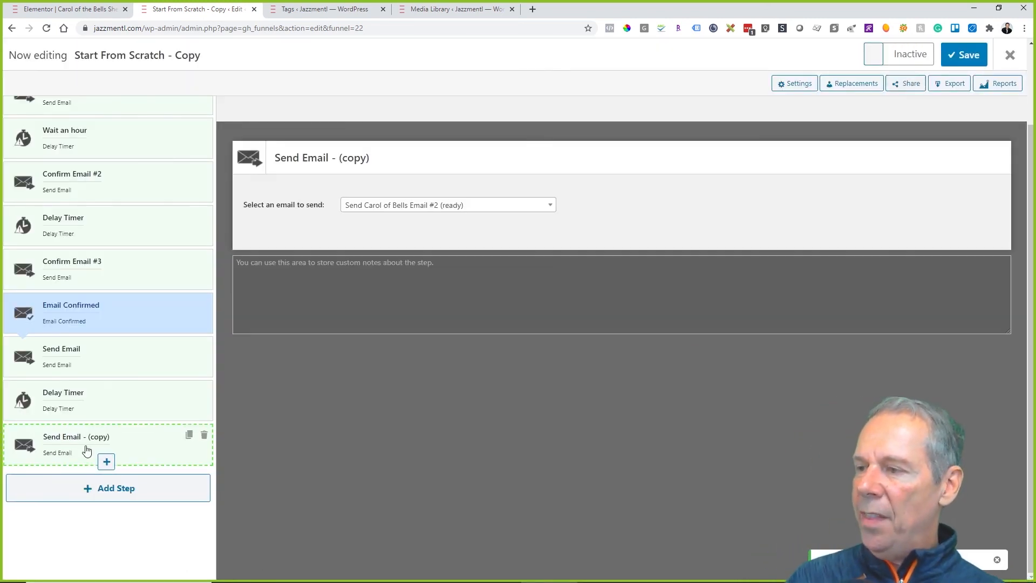
Step: Rename the copied Send Email step as "Send links 2nd Email"
left_click(321, 156)
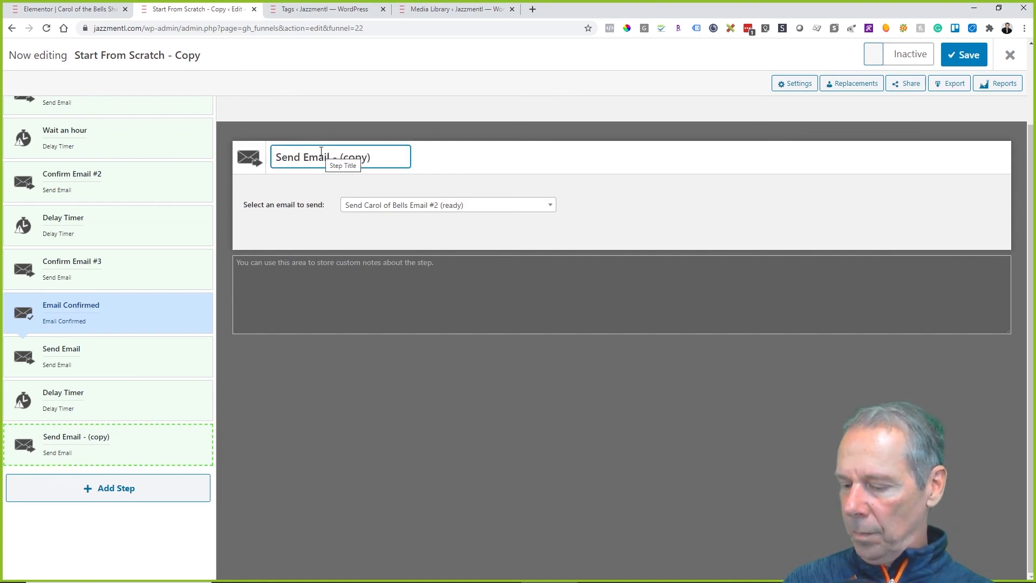
key("ctrl+a")
type("Send links ")
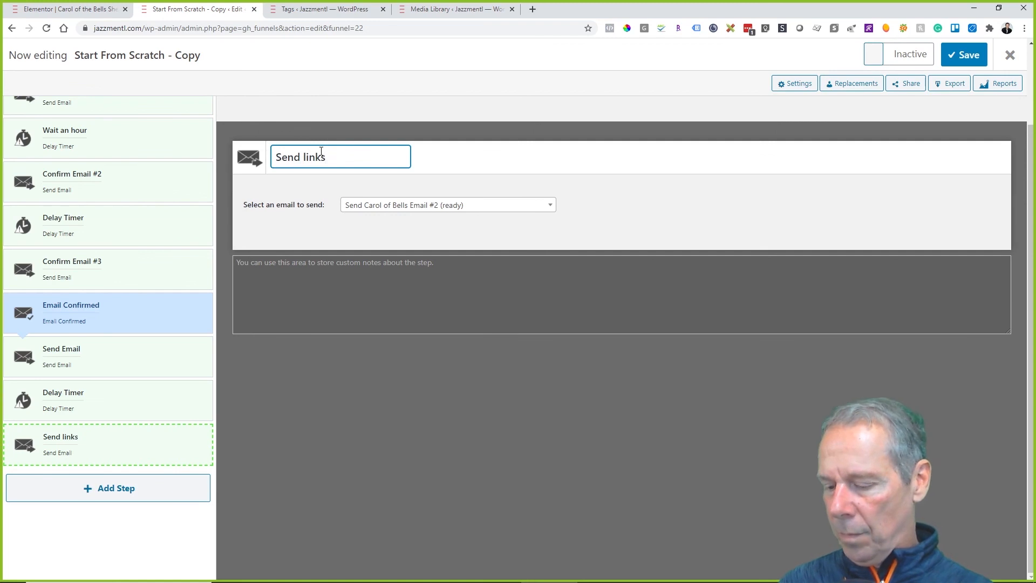
type("2nd Email")
Step: Rename the Send Email step directly below Email Confirmed as "Send links #1"
left_click(70, 348)
left_click(294, 158)
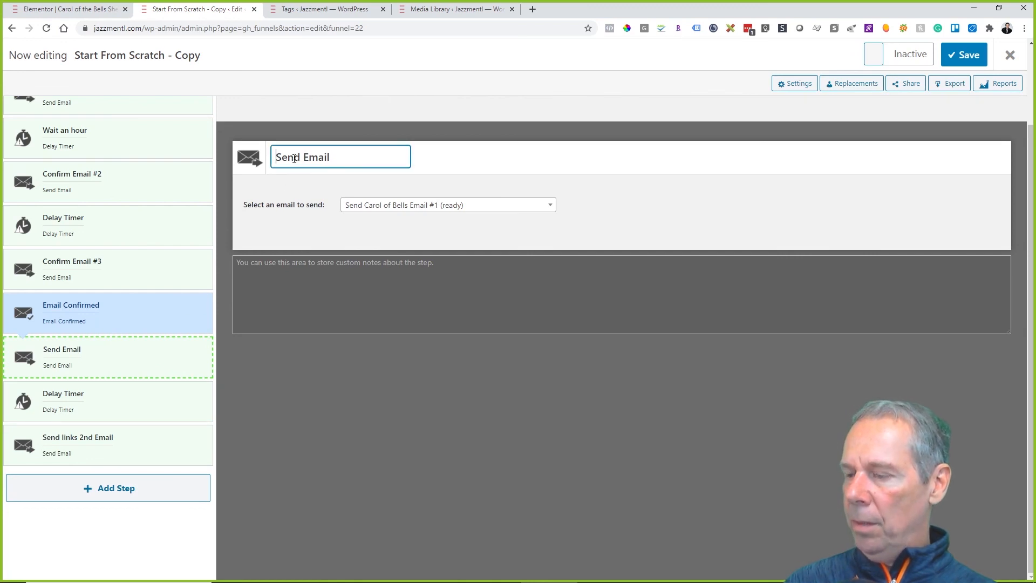
key("ctrl+a")
type("Send links #1")
left_click(133, 414)
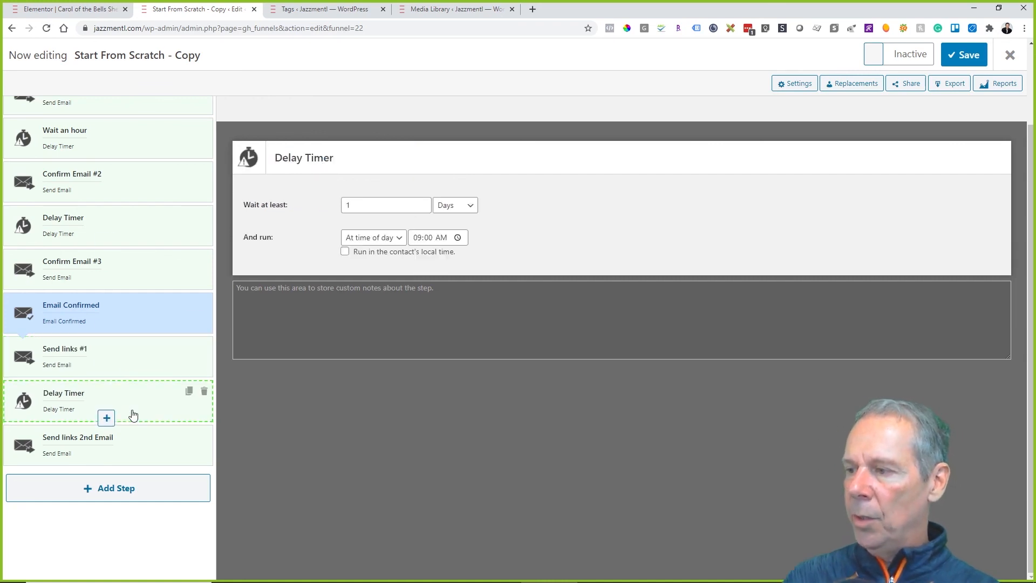
left_click(132, 352)
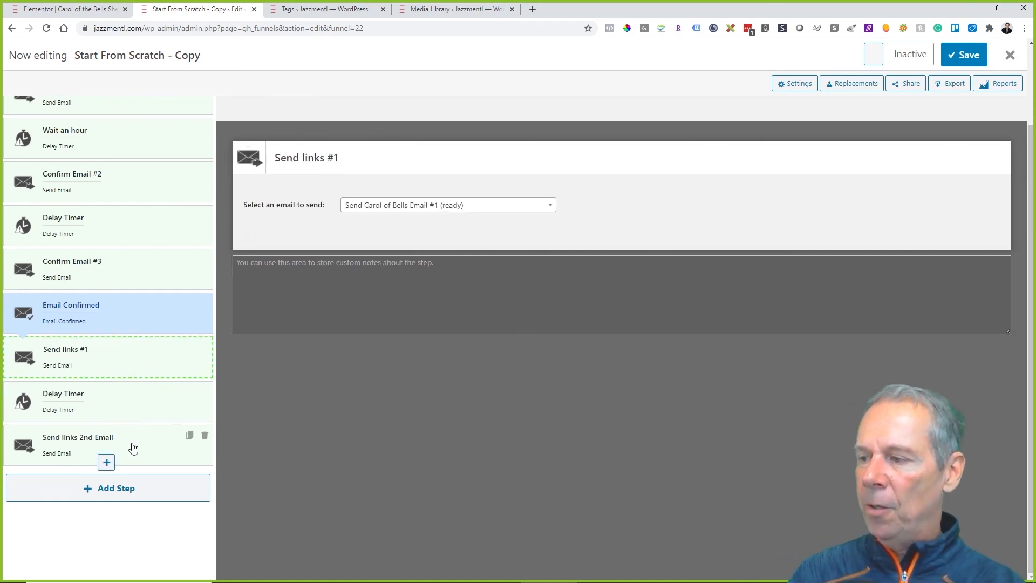
Step: Add a Tag Applied benchmark to the end of the funnel, below "Send links 2nd Email"
left_click(130, 493)
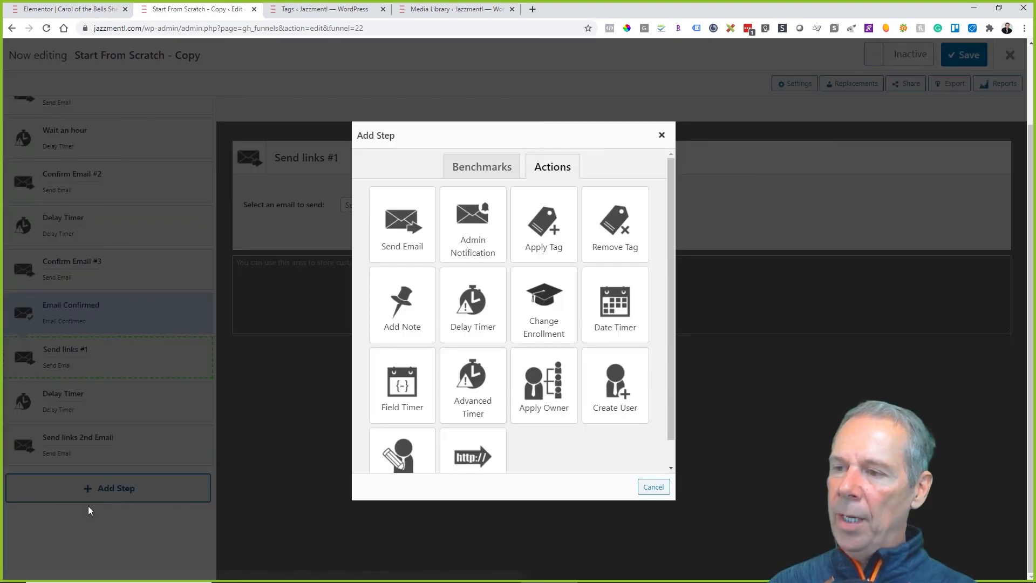
left_click(476, 168)
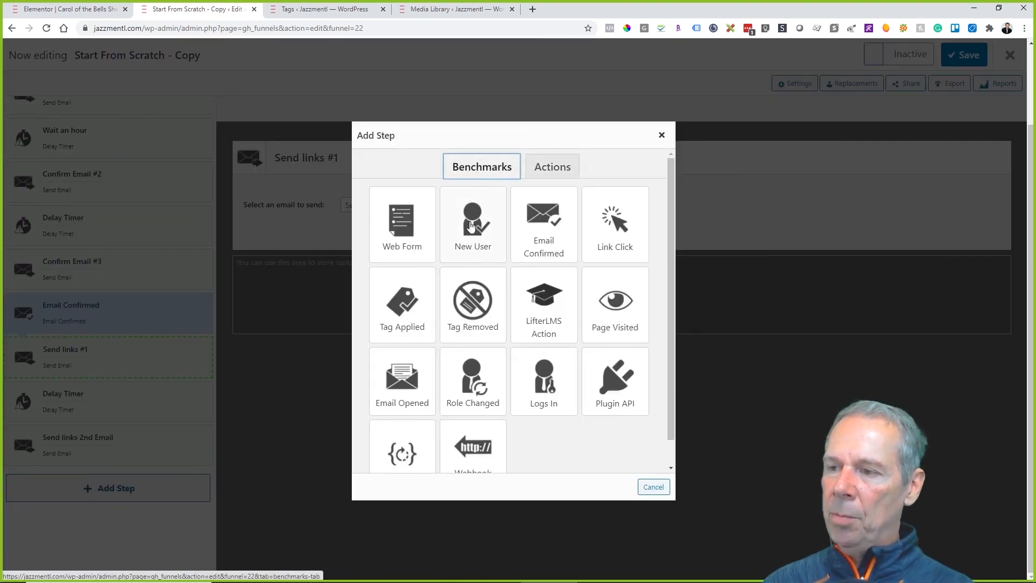
left_click(405, 326)
left_click_drag(139, 421, 133, 490)
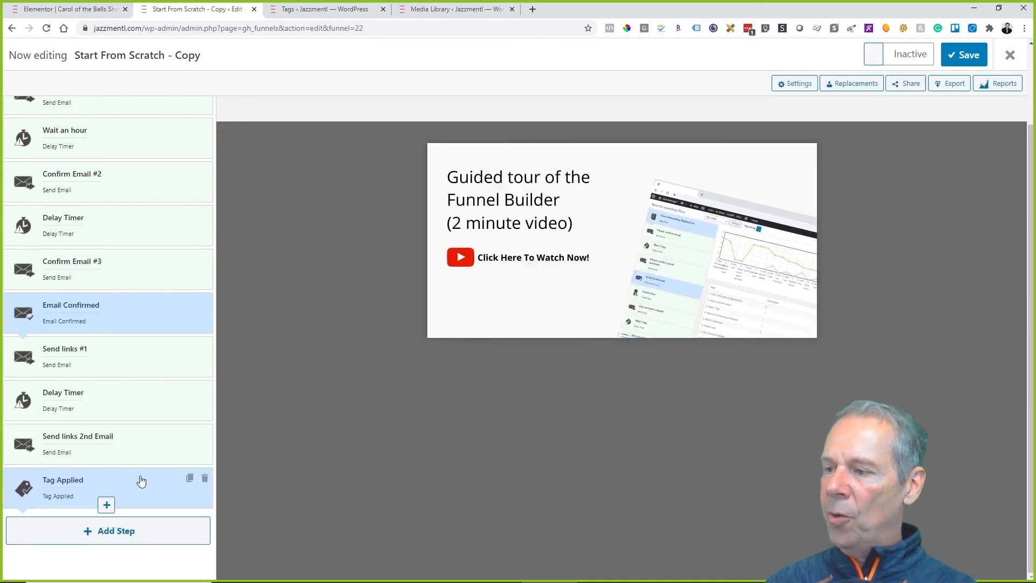
Step: Set the Tag Applied benchmark to run on the tag "History - Downloaded Carol of the Bell Sheet Music"
left_click(140, 481)
left_click(397, 207)
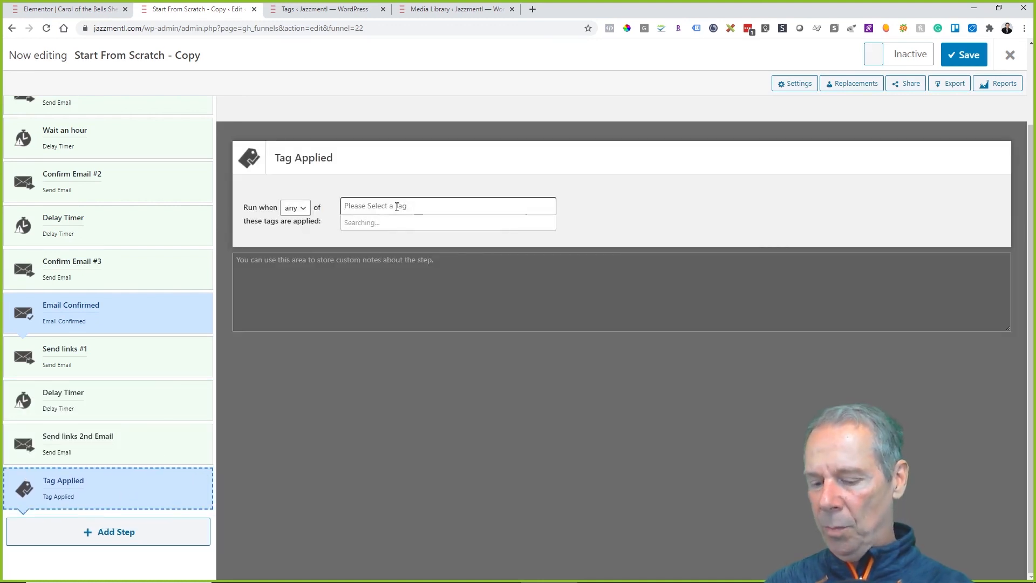
type("carol")
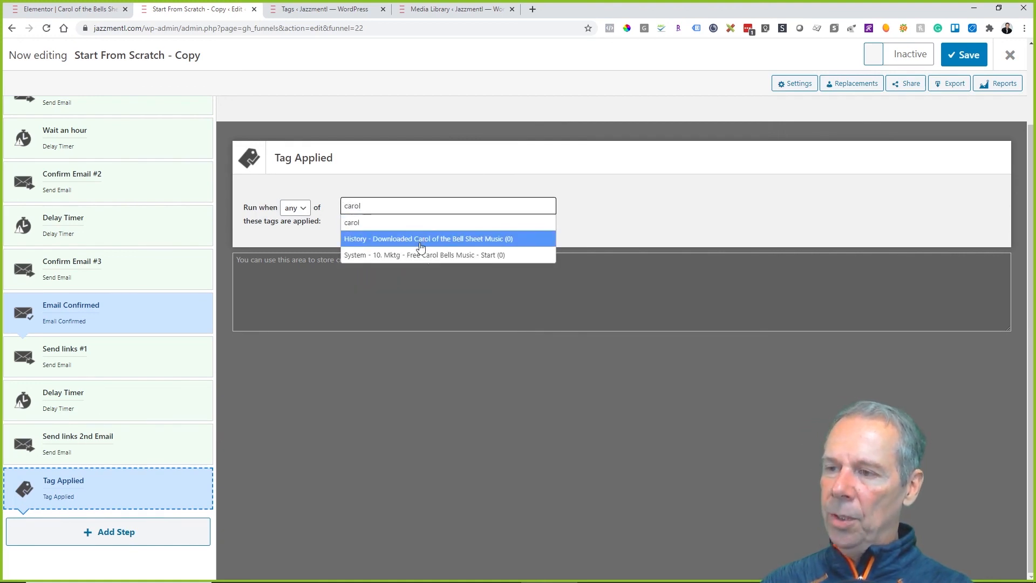
left_click(420, 240)
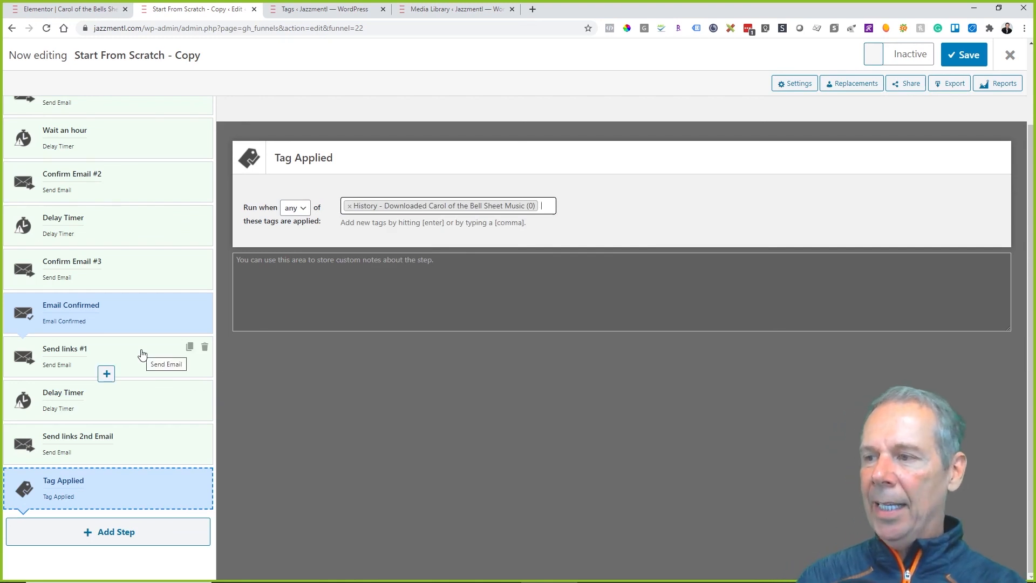
left_click(117, 489)
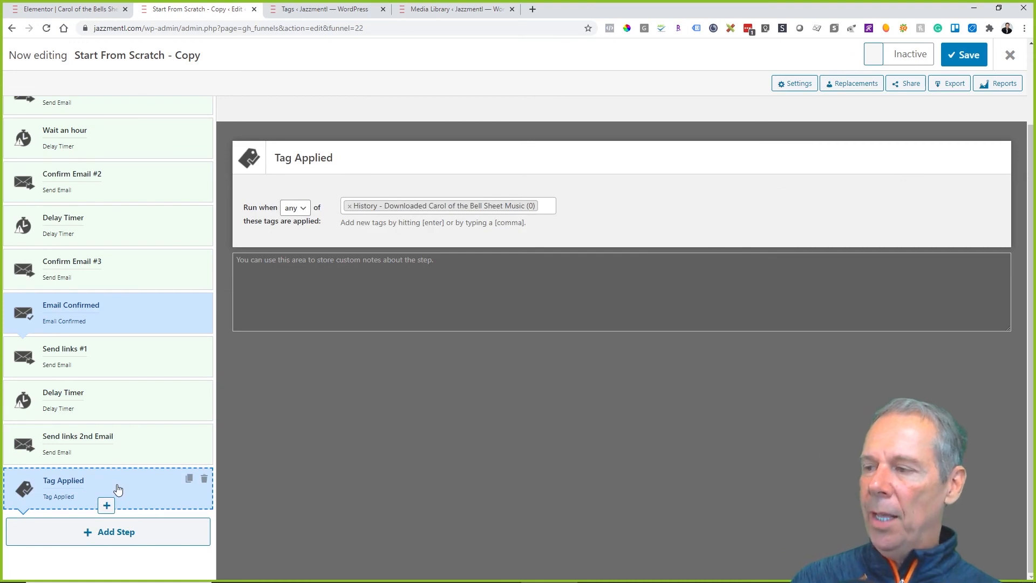